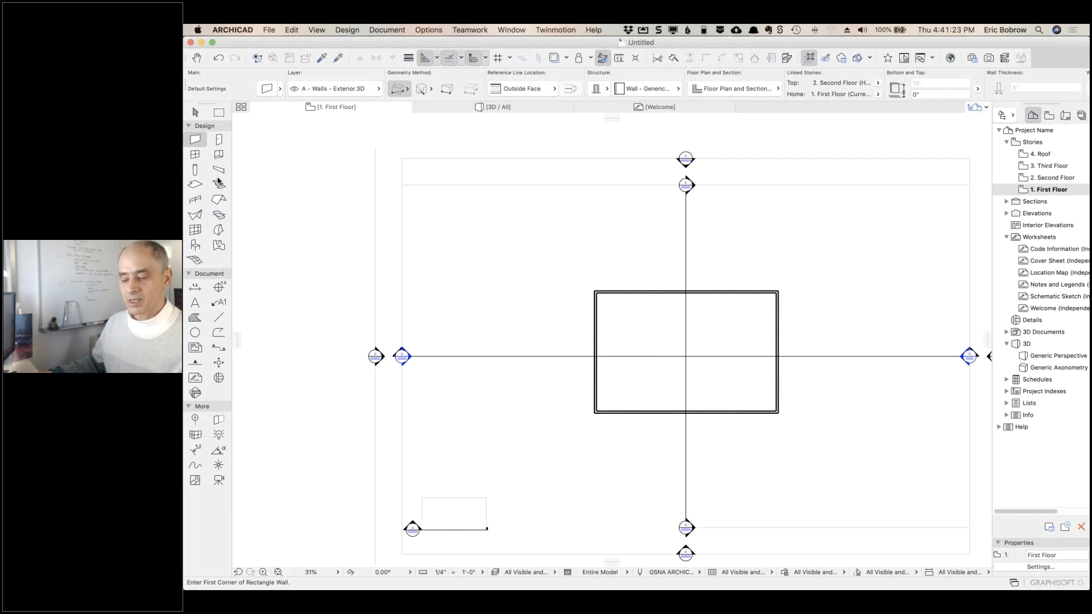
Select all four walls of the rectangular building and assign them Existing renovation status with the Renovation palette
{"action": "key", "text": "super+a"}
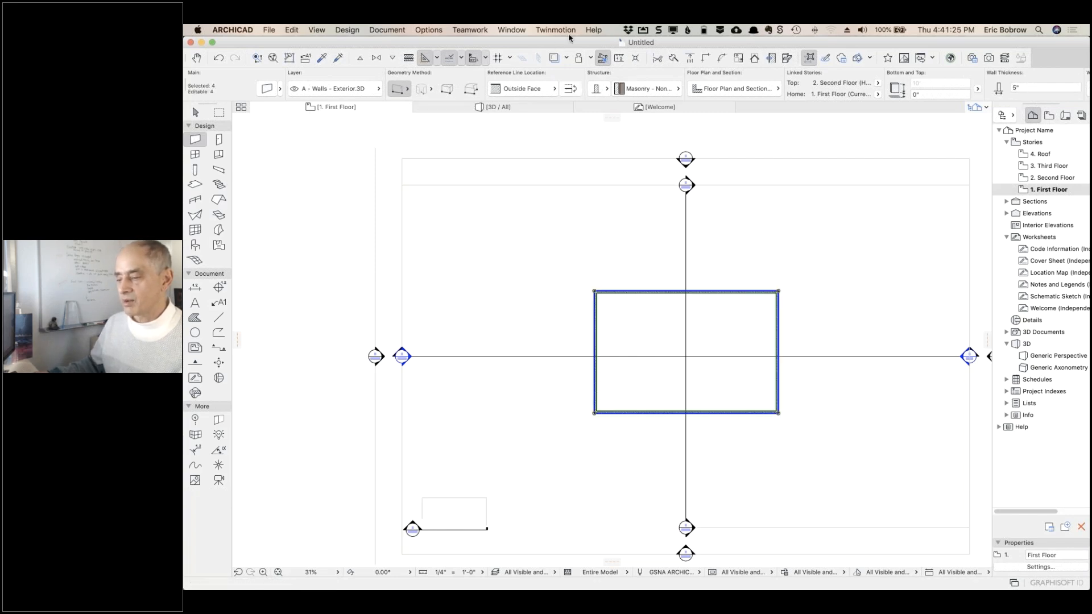
{"action": "left_click", "coordinate": [903, 58]}
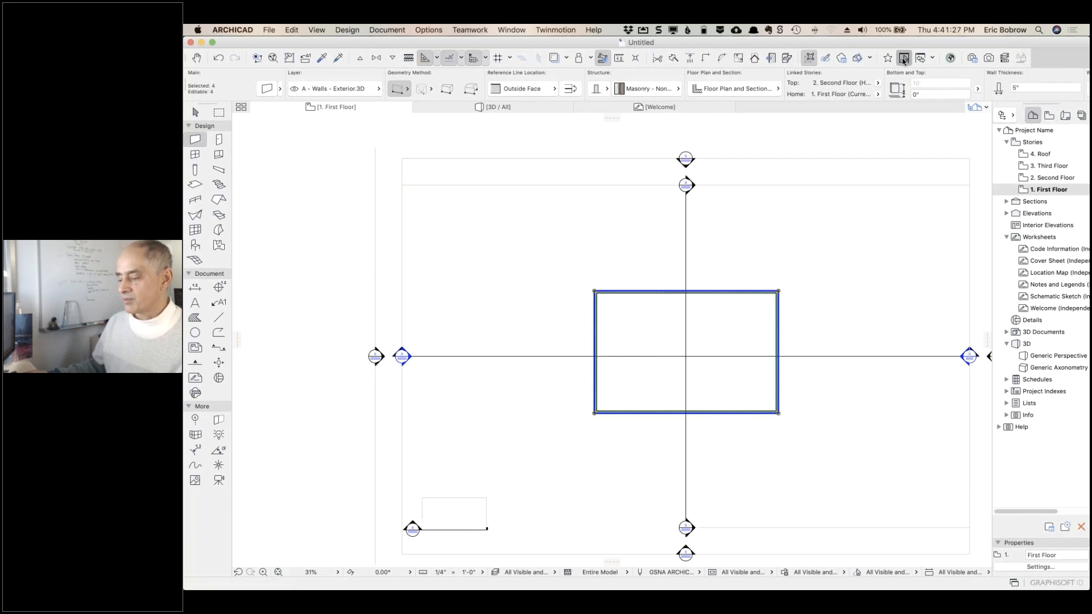
{"action": "left_click", "coordinate": [734, 469]}
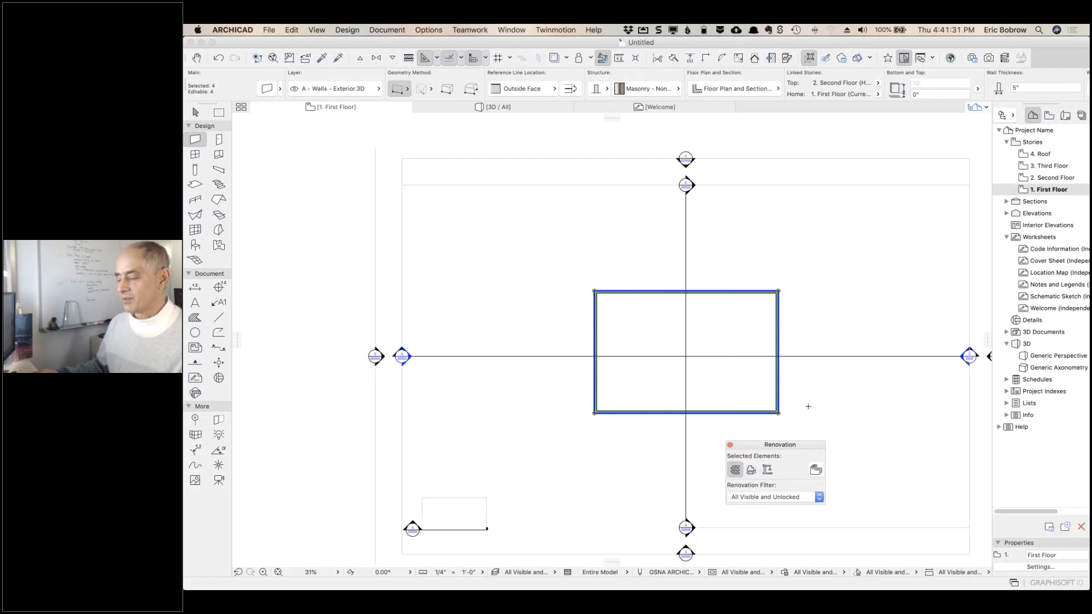
{"action": "key", "text": "Escape"}
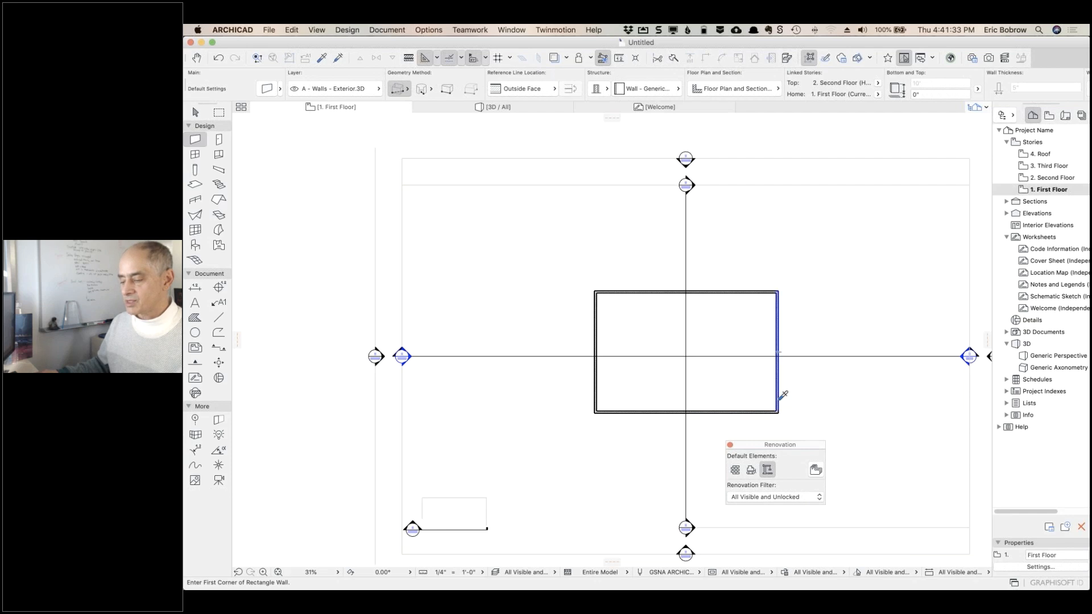
Draw a rectangular wall addition outward from the building's lower-right corner and delete its wall that overlaps the building's right wall
{"action": "left_click", "coordinate": [778, 413]}
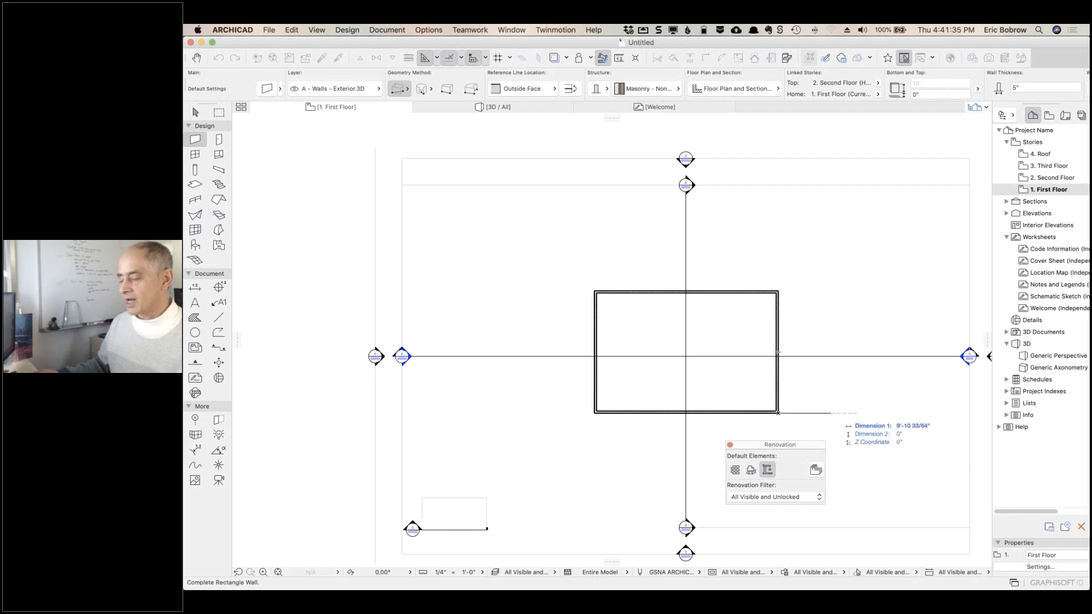
{"action": "left_click", "coordinate": [849, 371]}
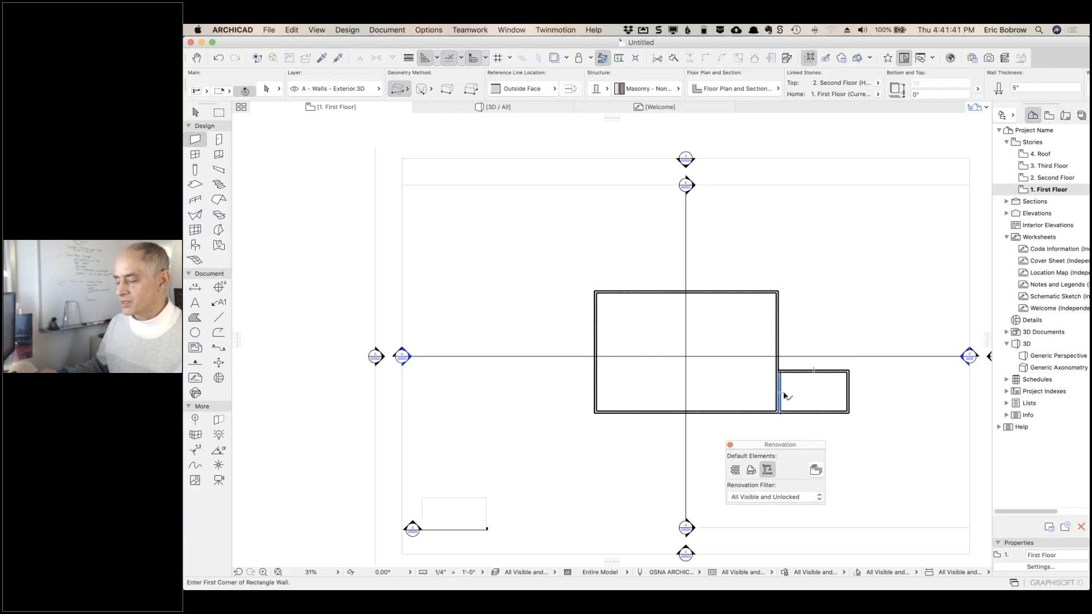
{"action": "key", "text": "Delete"}
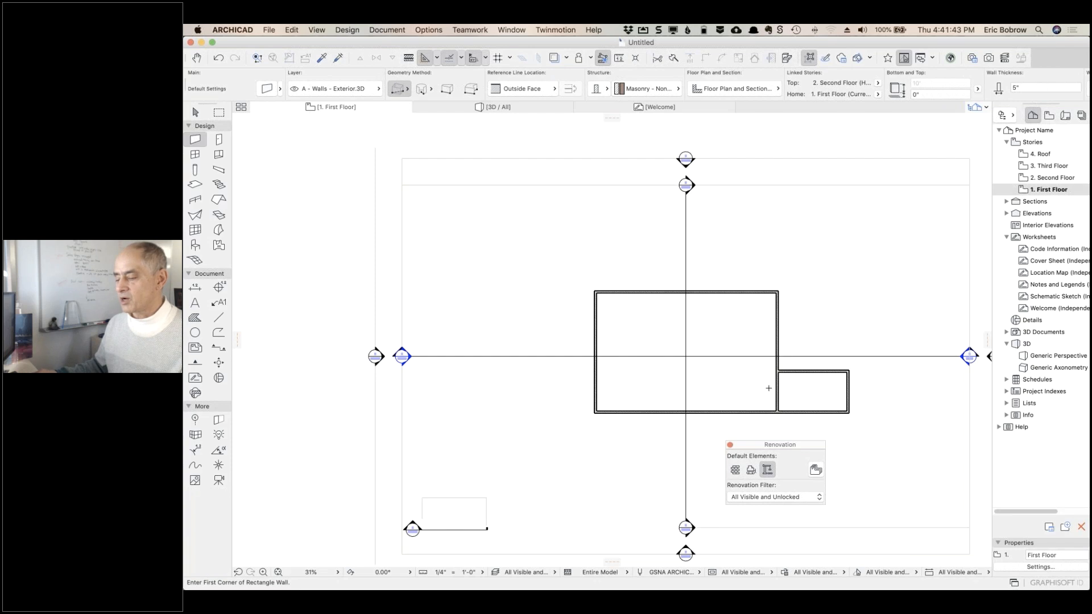
{"action": "left_click", "coordinate": [816, 372], "text": "shift"}
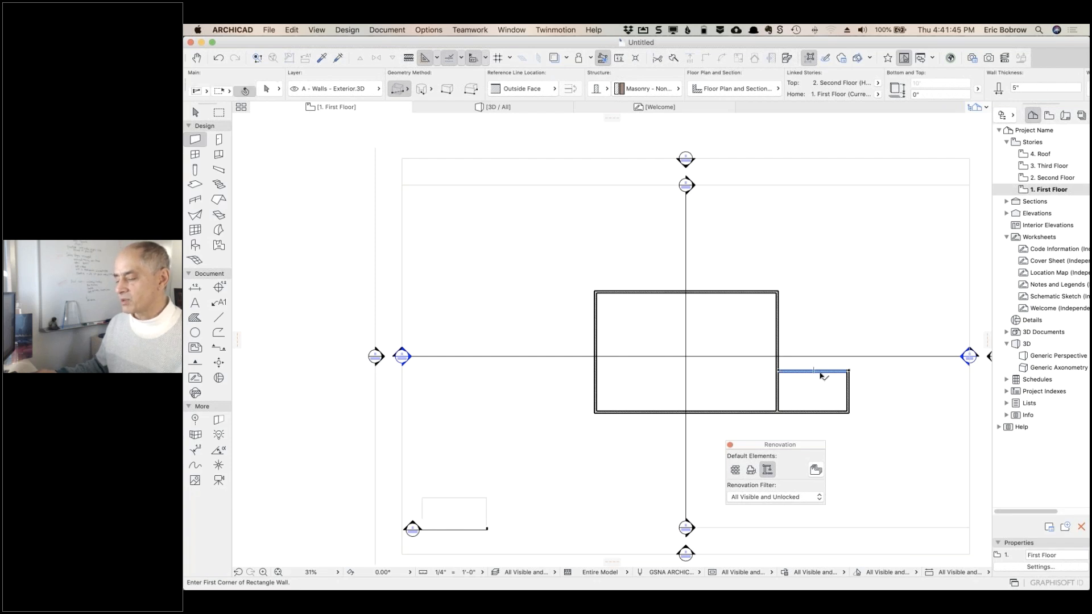
{"action": "key", "text": "Escape"}
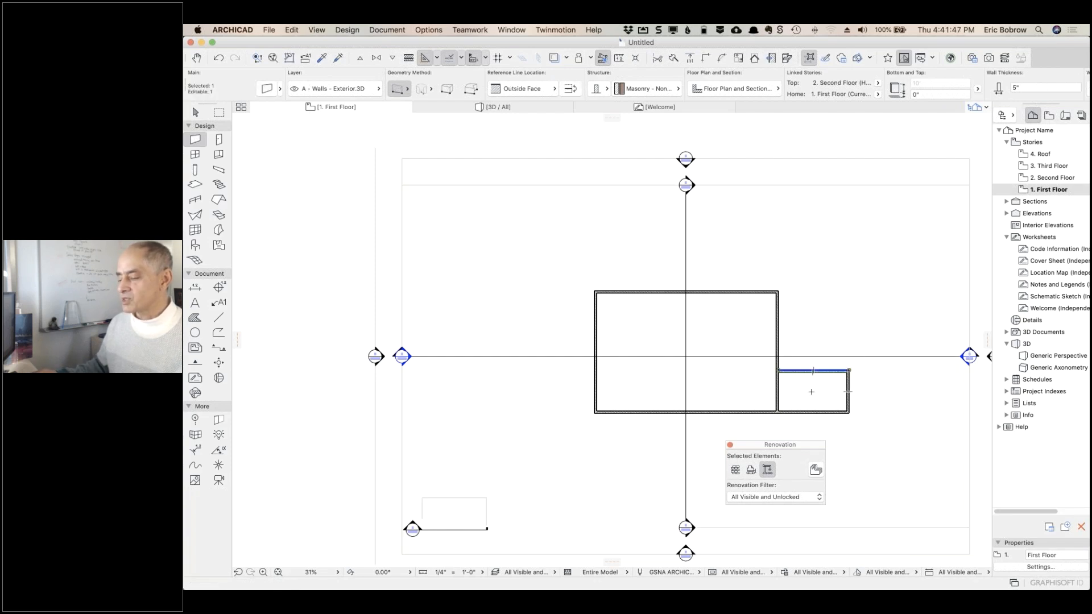
Split the building's right wall along the outer edge of the addition's upper wall, keeping the lower segment selected
{"action": "scroll", "coordinate": [794, 392], "scroll_direction": "up", "scroll_amount": 3}
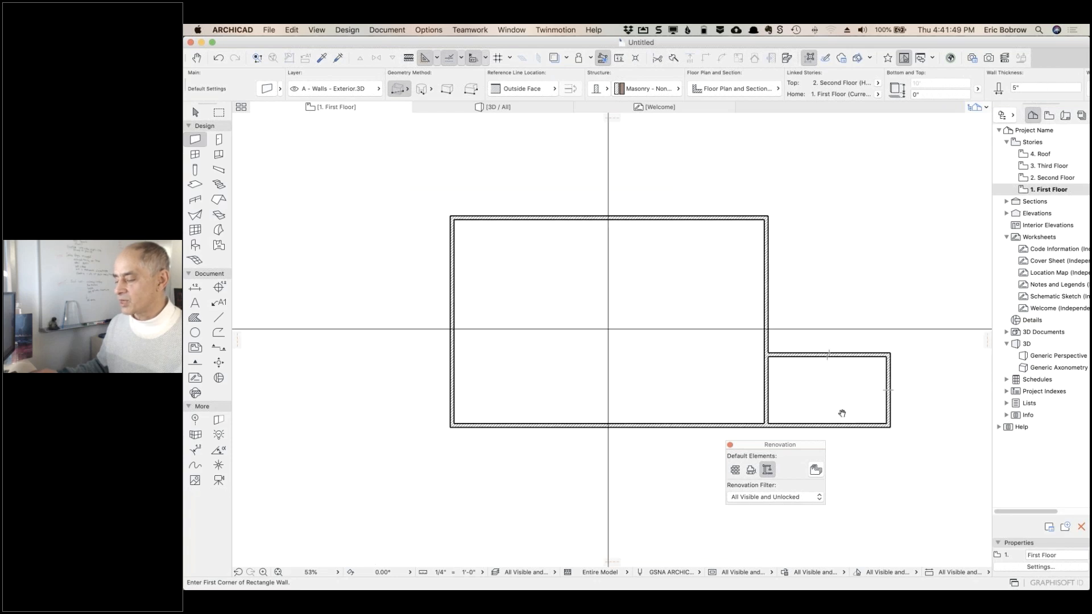
{"action": "scroll", "coordinate": [841, 410], "scroll_direction": "up", "scroll_amount": 4}
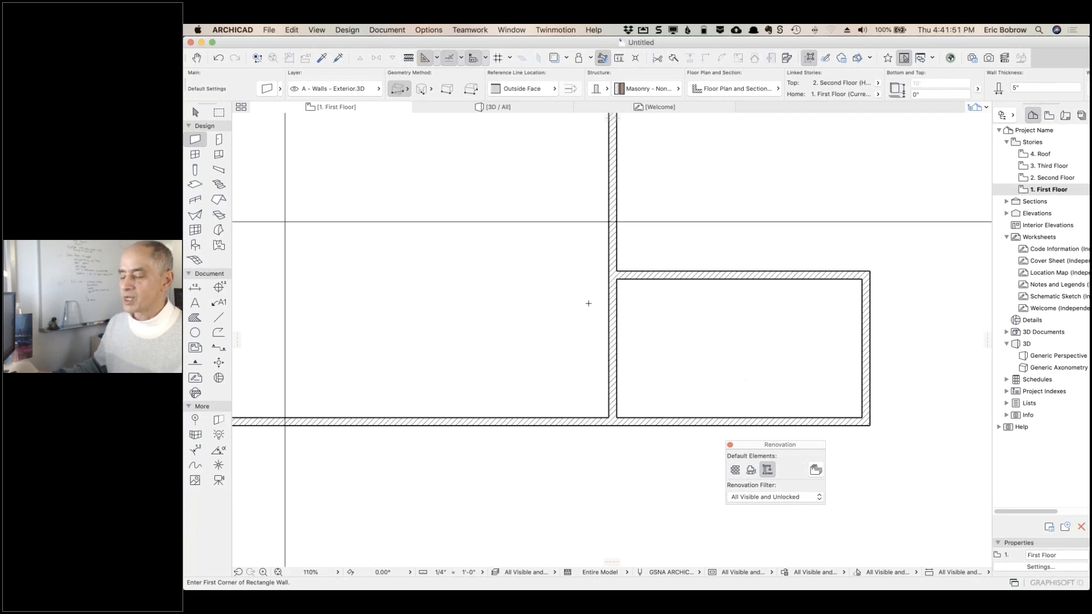
{"action": "left_click", "coordinate": [616, 314], "text": "shift"}
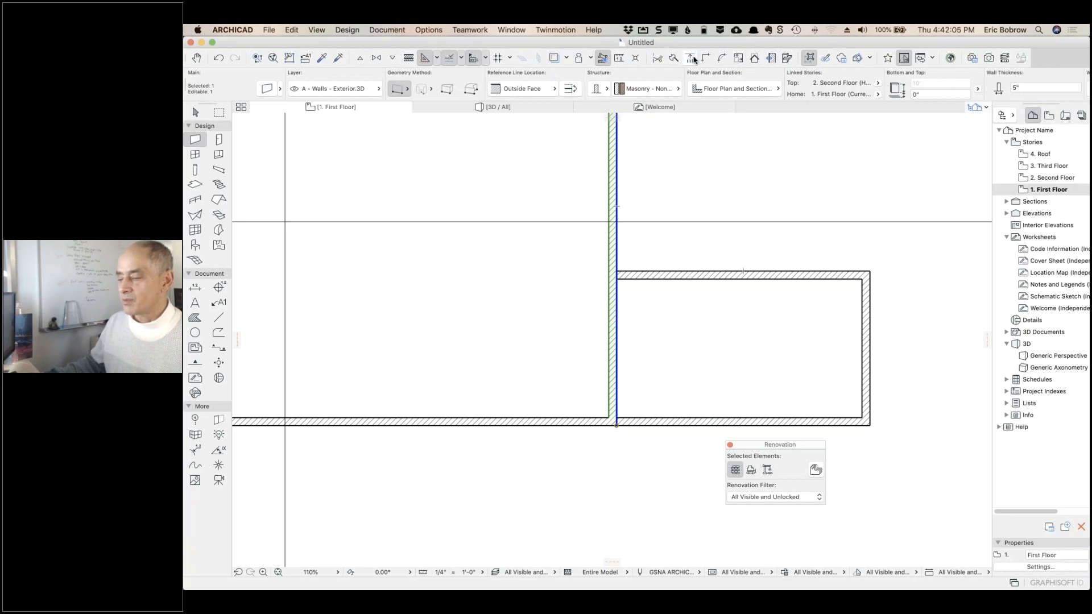
{"action": "left_click", "coordinate": [674, 59]}
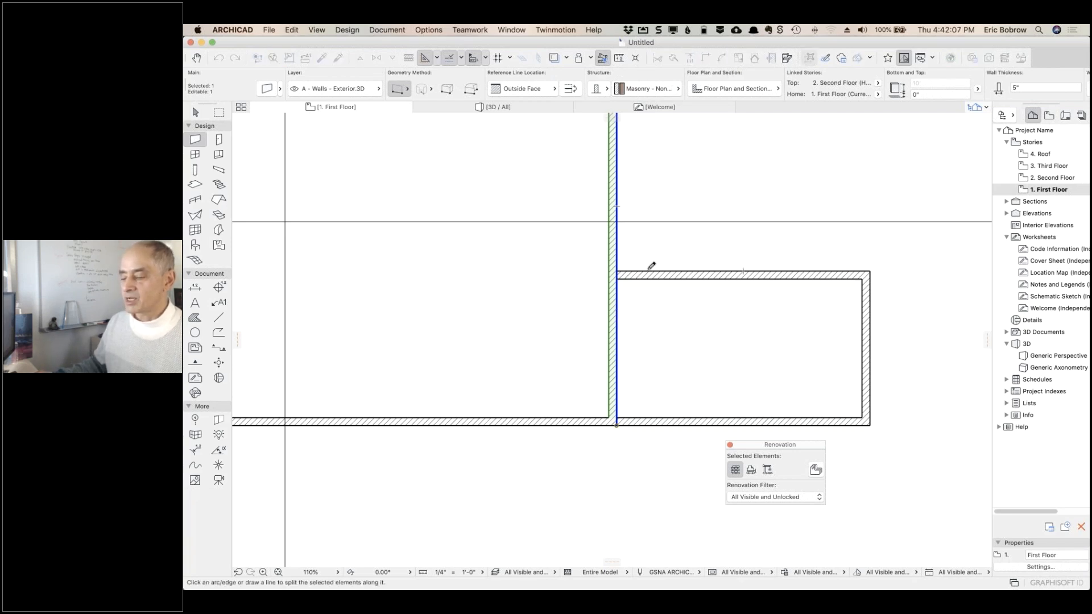
{"action": "left_click", "coordinate": [649, 270]}
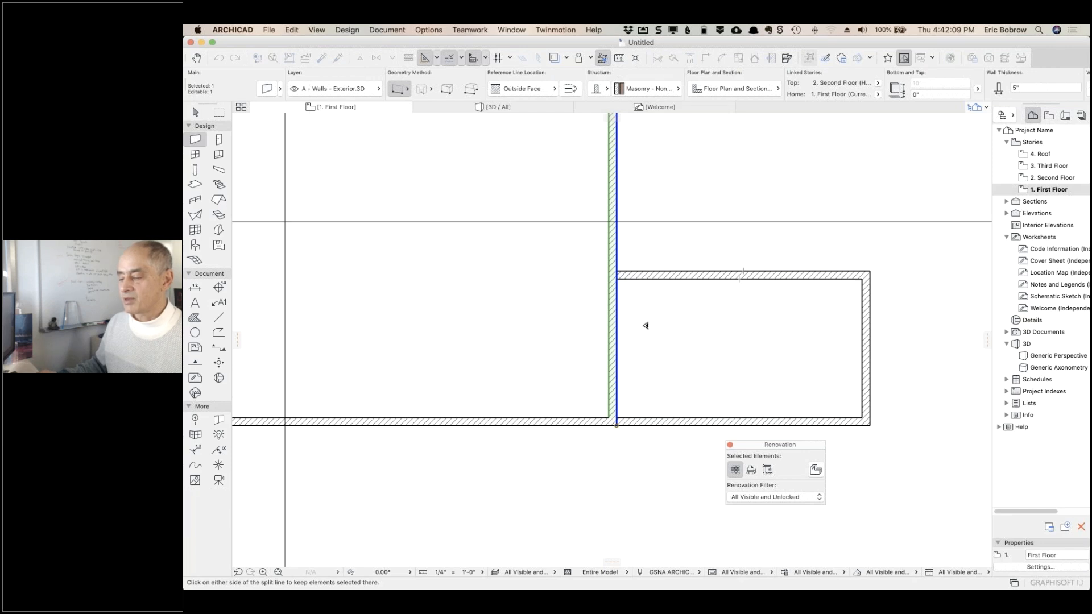
{"action": "left_click", "coordinate": [645, 325]}
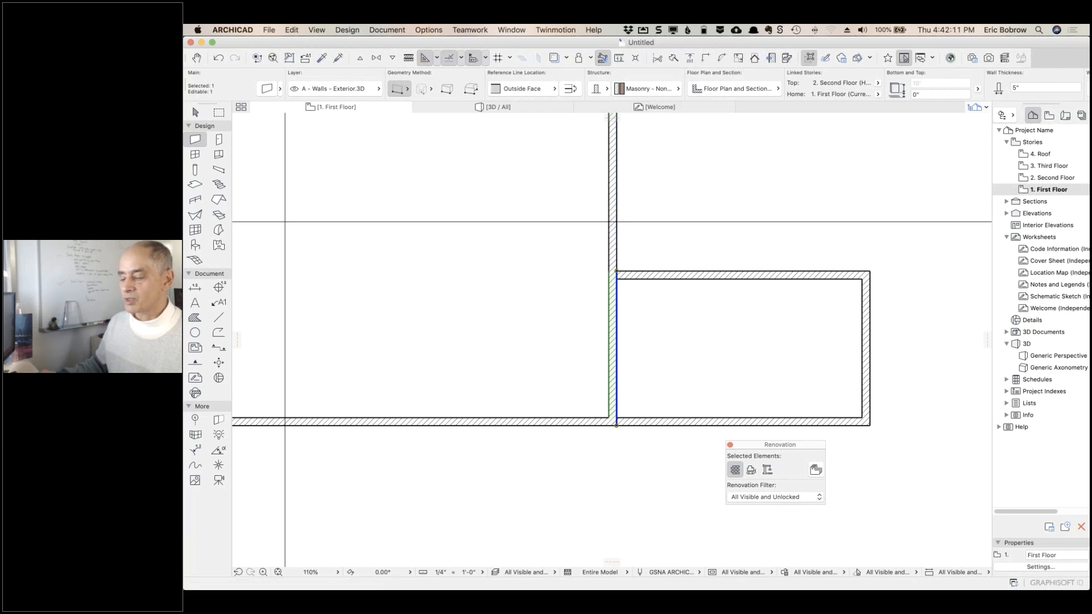
Change the shared wall segment's building material to Generic - Interior and assign it New renovation status
{"action": "left_click", "coordinate": [678, 93]}
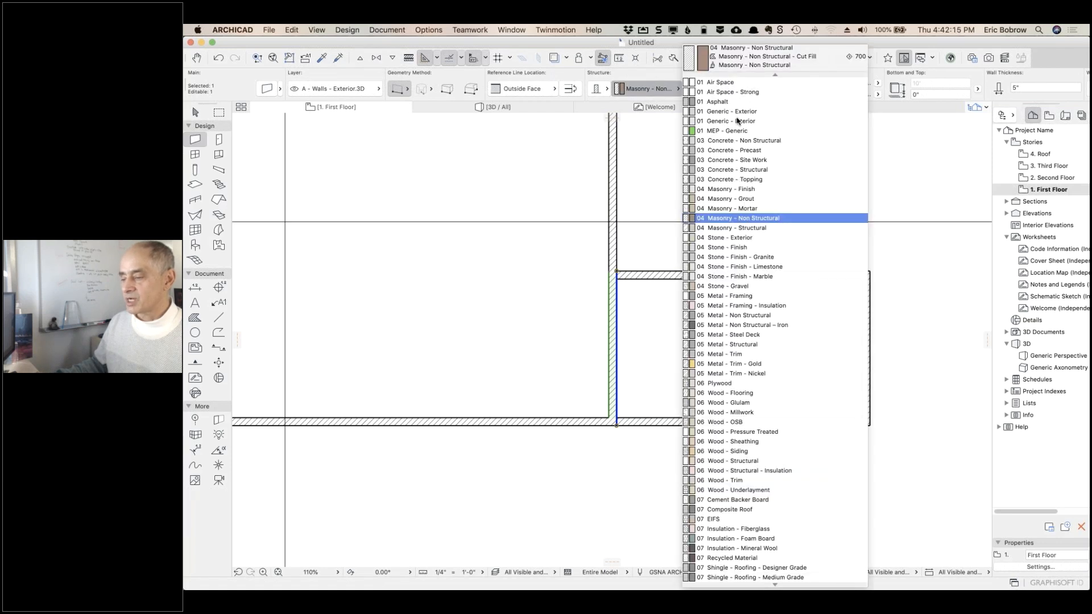
{"action": "left_click", "coordinate": [737, 121]}
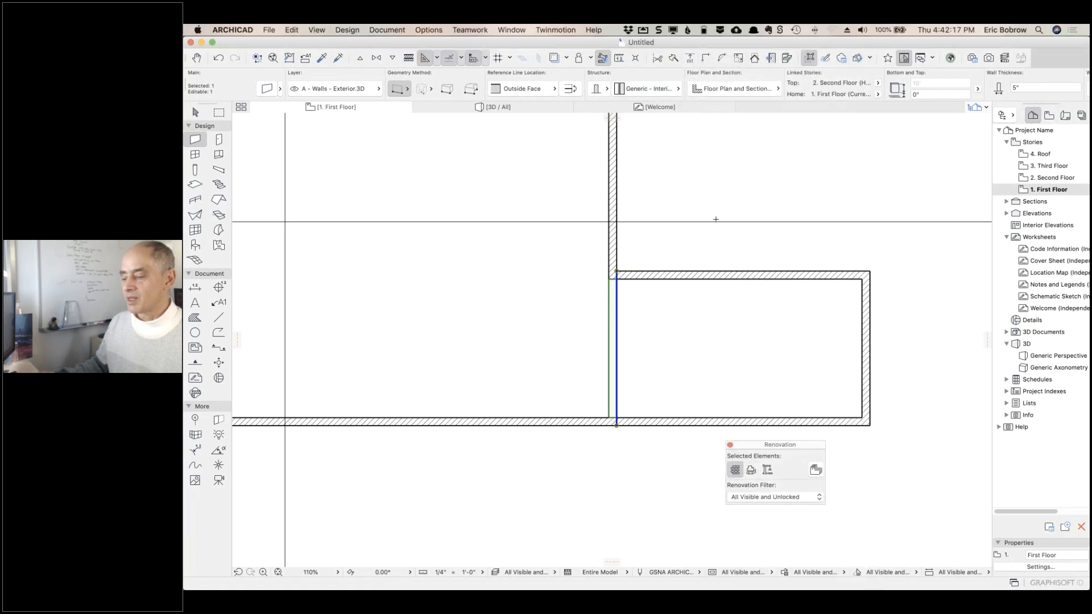
{"action": "key", "text": "Escape"}
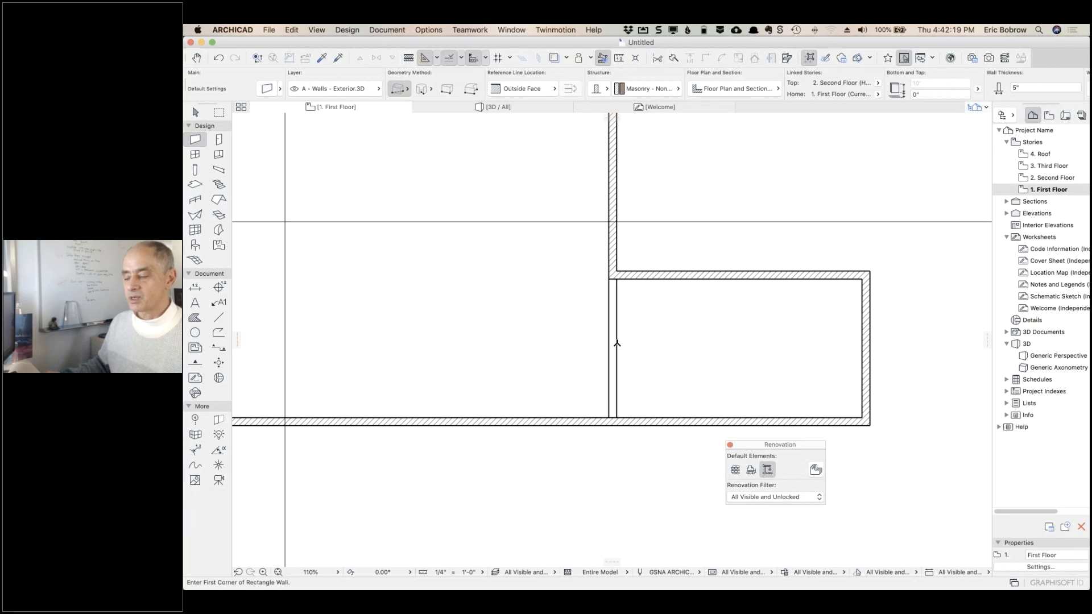
{"action": "left_click", "coordinate": [616, 344], "text": "shift"}
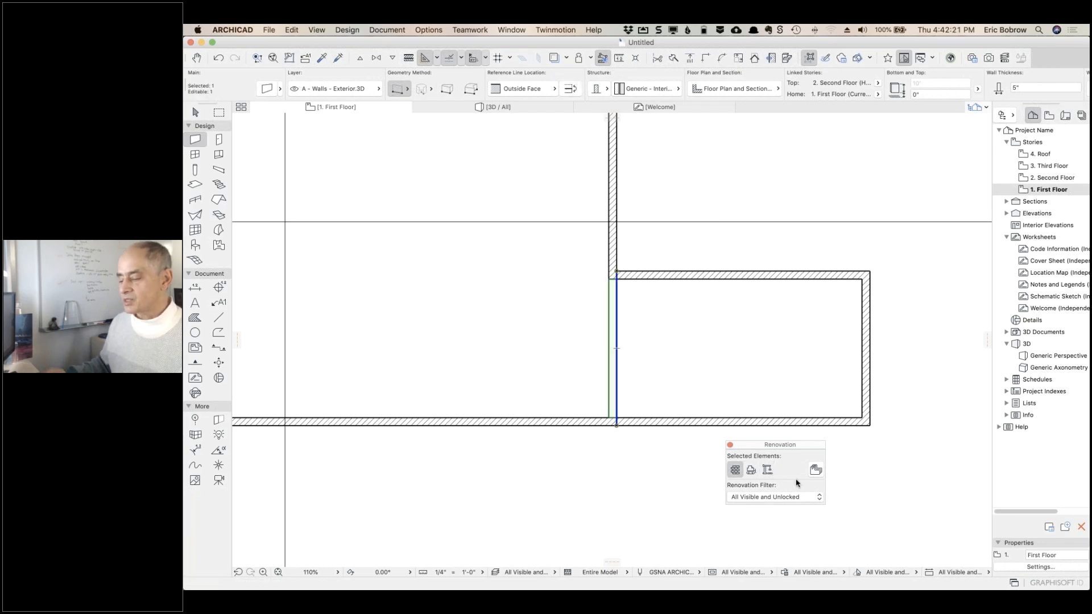
{"action": "left_click", "coordinate": [767, 469]}
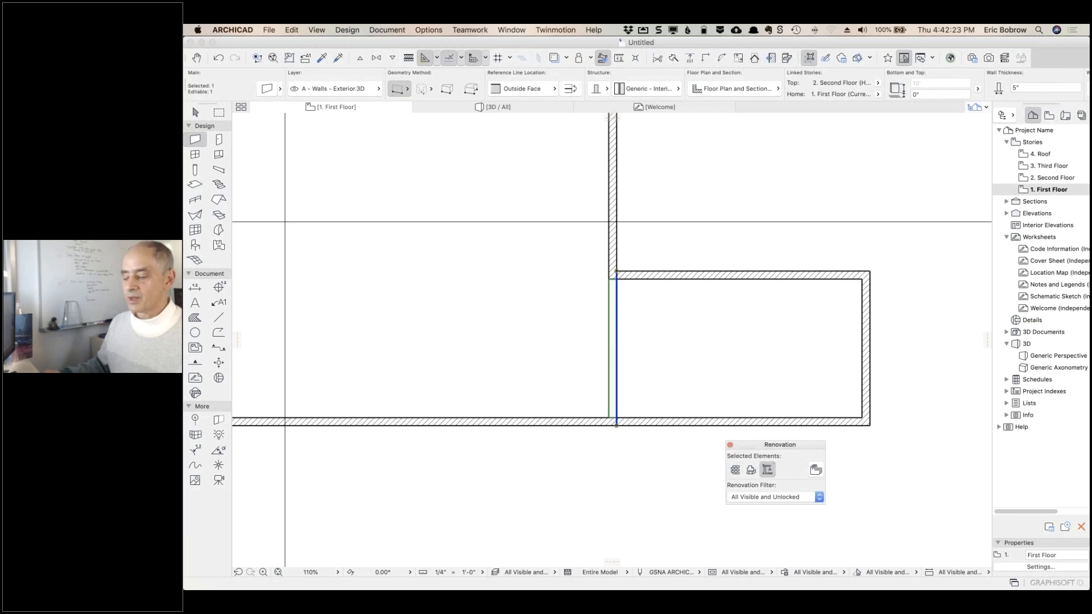
{"action": "key", "text": "Escape"}
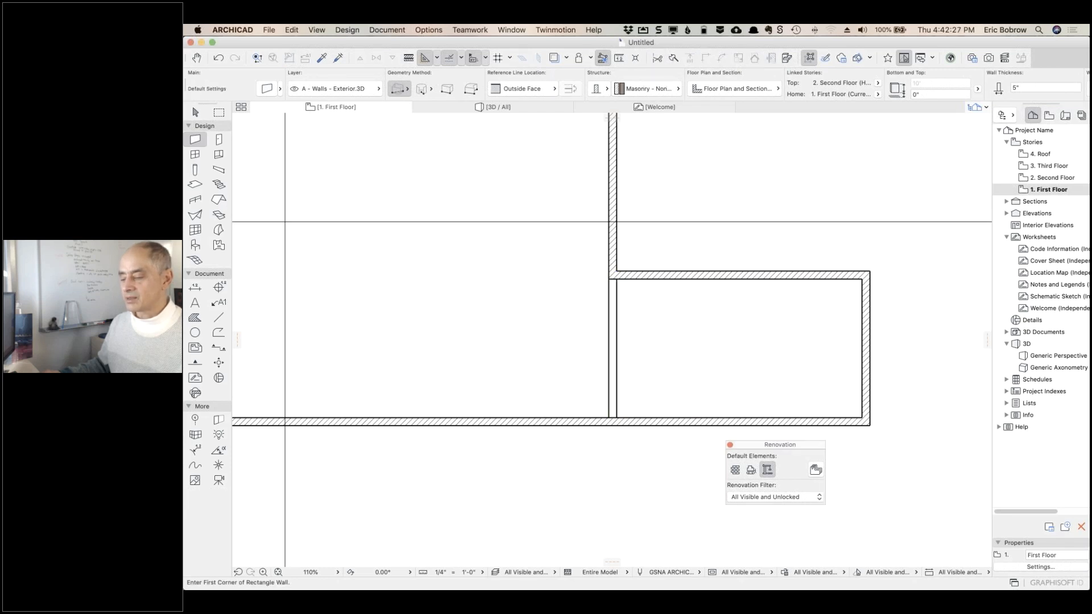
Undo the renovation status and building material changes on the shared wall segment
{"action": "key", "text": "super+z"}
{"action": "key", "text": "super+z"}
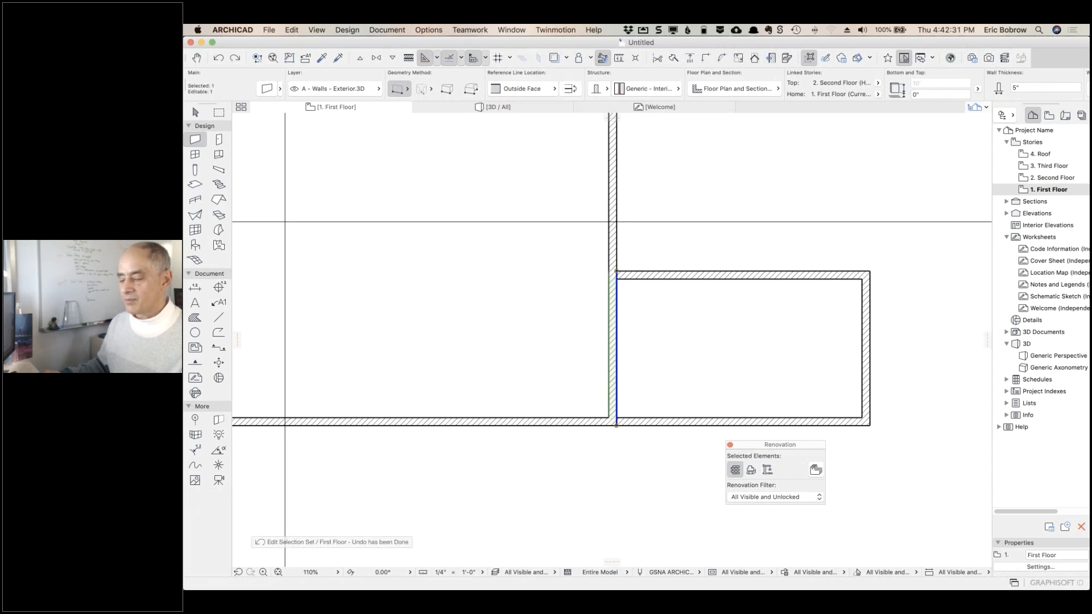
{"action": "key", "text": "Escape"}
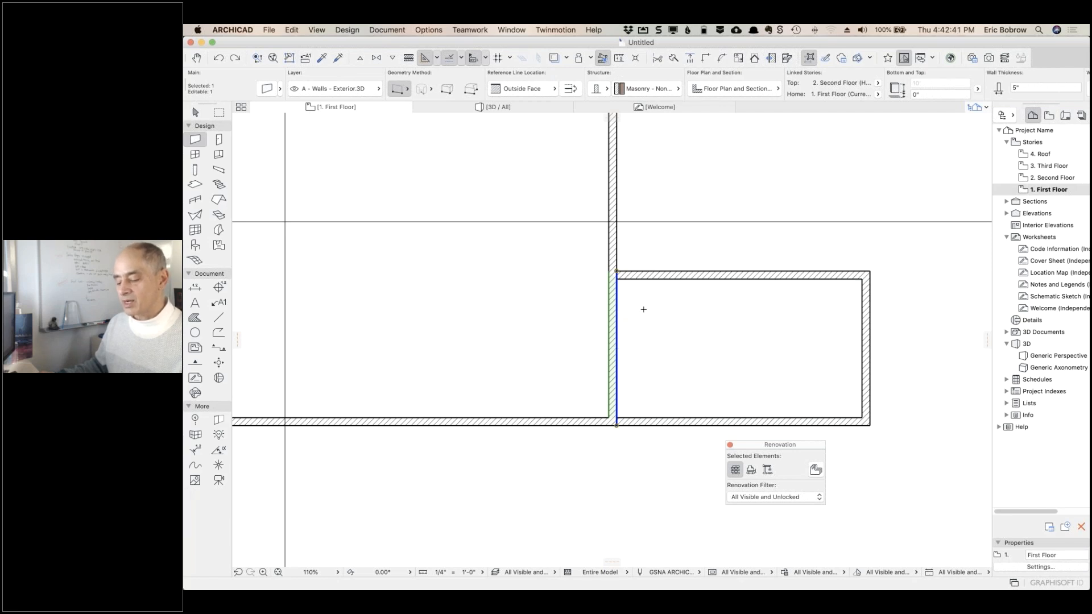
Drag a copy of the shared wall segment a short distance to the right, inside the addition
{"action": "key", "text": "super+d"}
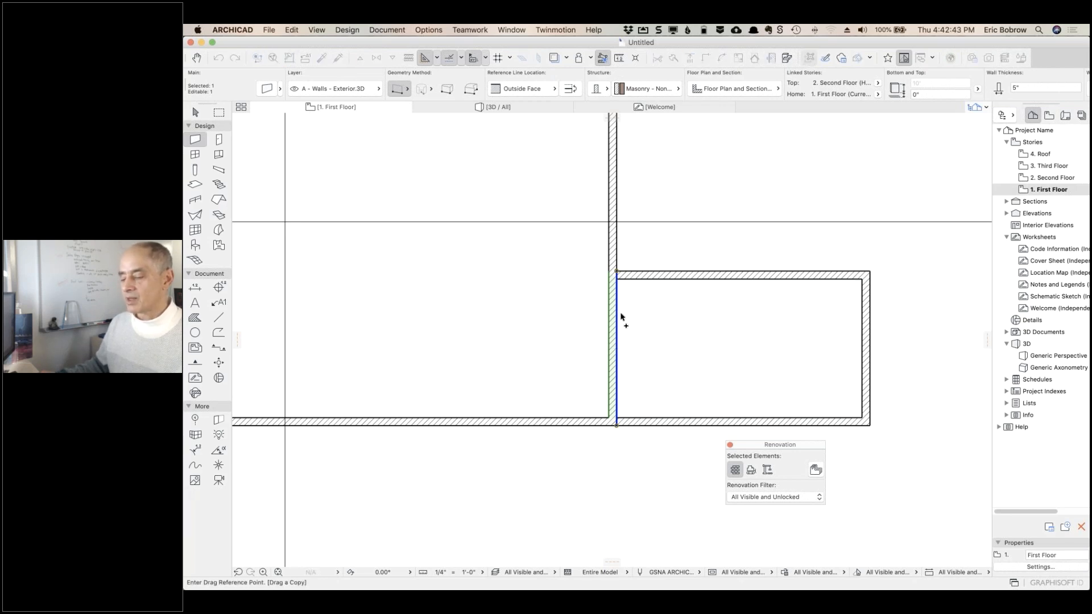
{"action": "left_click", "coordinate": [621, 316]}
{"action": "left_click", "coordinate": [662, 317]}
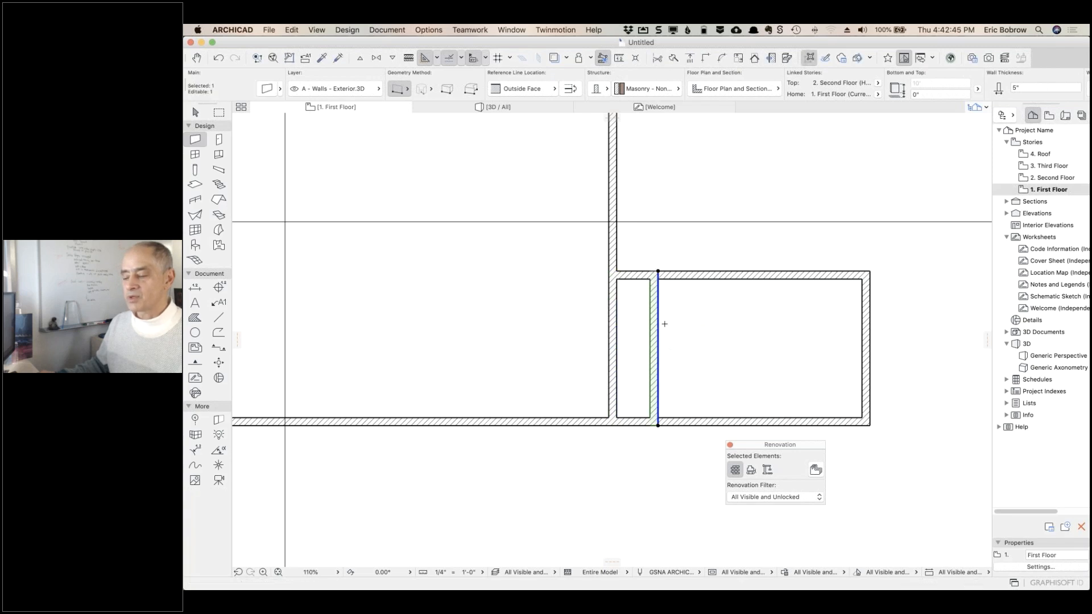
{"action": "key", "text": "Escape"}
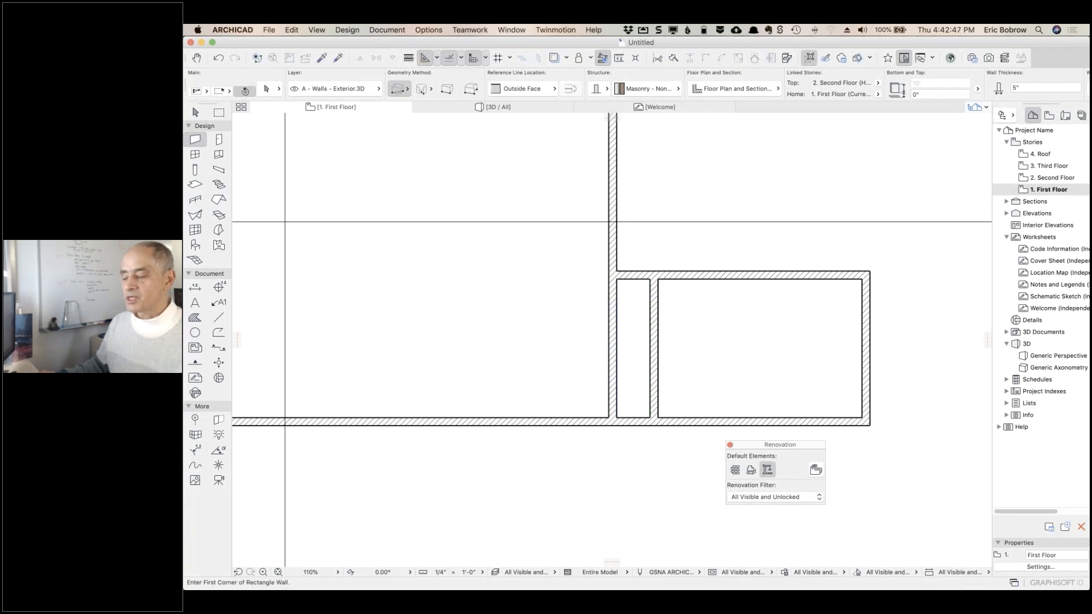
Mark the original shared wall segment for demolition and assign New renovation status to its copy inside the addition
{"action": "left_click", "coordinate": [616, 338]}
{"action": "left_click", "coordinate": [751, 469]}
{"action": "left_click", "coordinate": [673, 376]}
{"action": "left_click", "coordinate": [658, 377]}
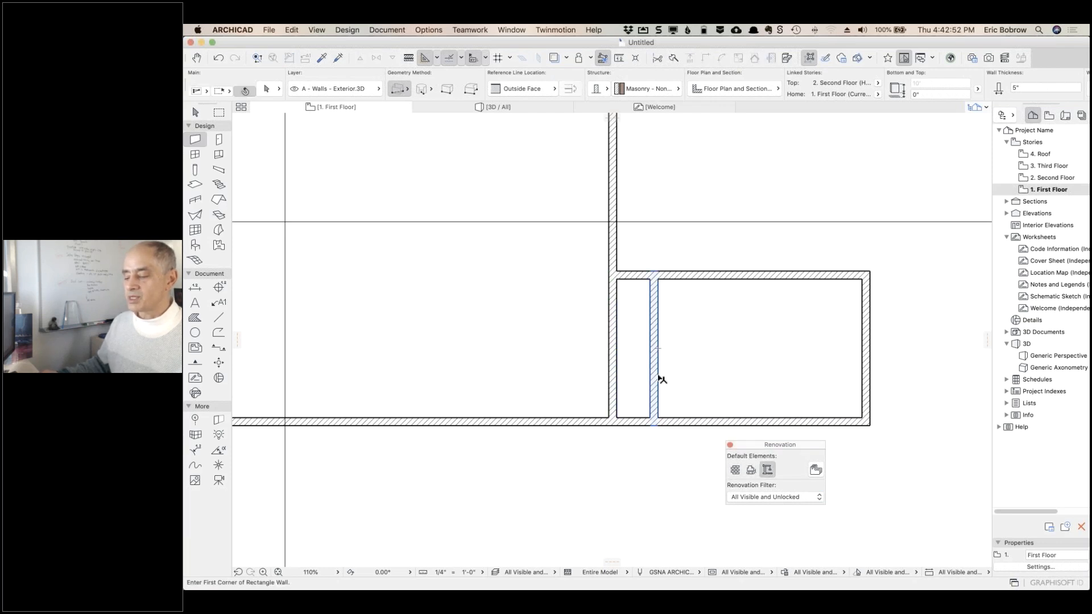
{"action": "left_click", "coordinate": [766, 470]}
{"action": "key", "text": "Escape"}
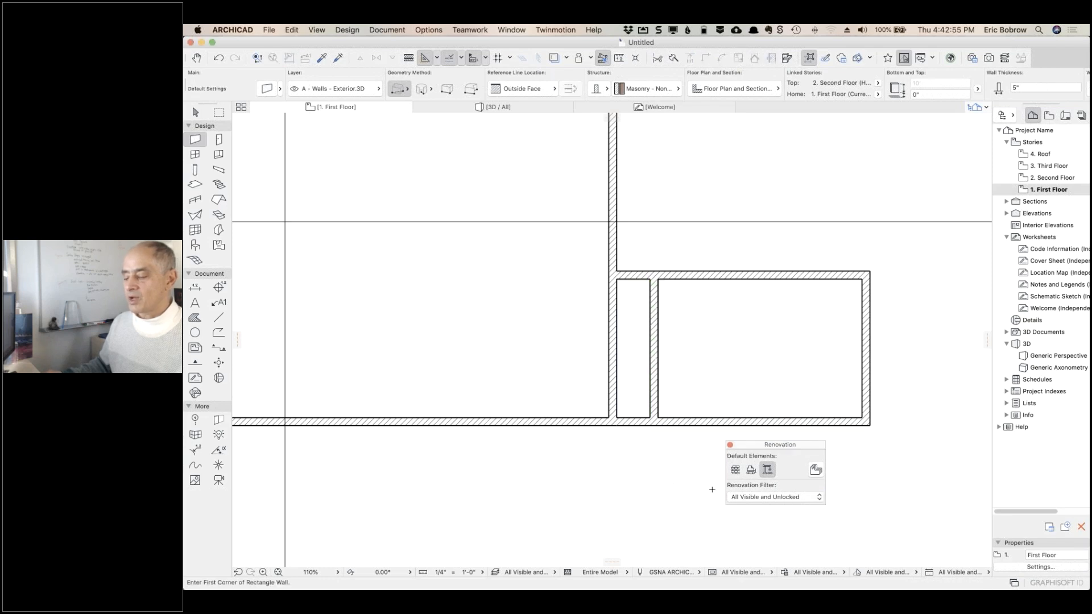
Switch the renovation filter to Existing Plans and bring the whole building outline into view
{"action": "left_click", "coordinate": [772, 499]}
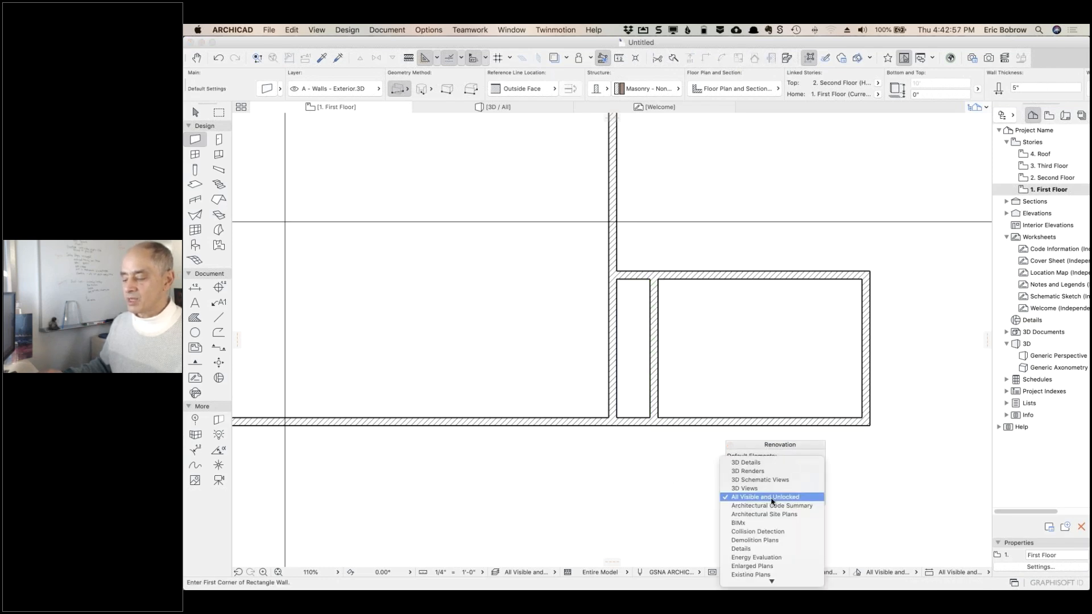
{"action": "left_click", "coordinate": [767, 562]}
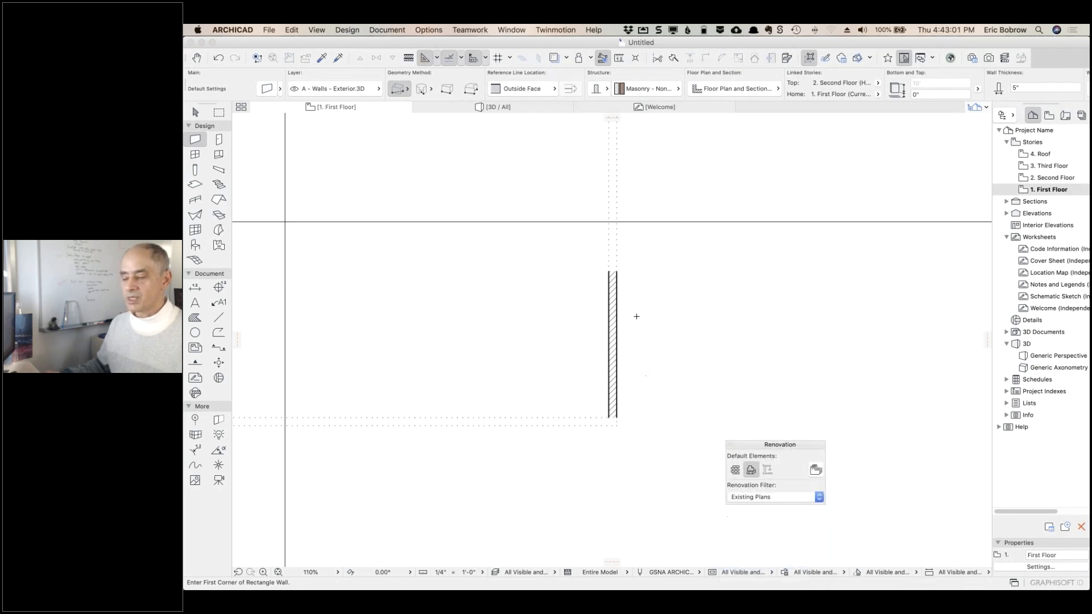
{"action": "scroll", "coordinate": [629, 263], "scroll_direction": "down", "scroll_amount": 2}
{"action": "scroll", "coordinate": [629, 264], "scroll_direction": "down", "scroll_amount": 3}
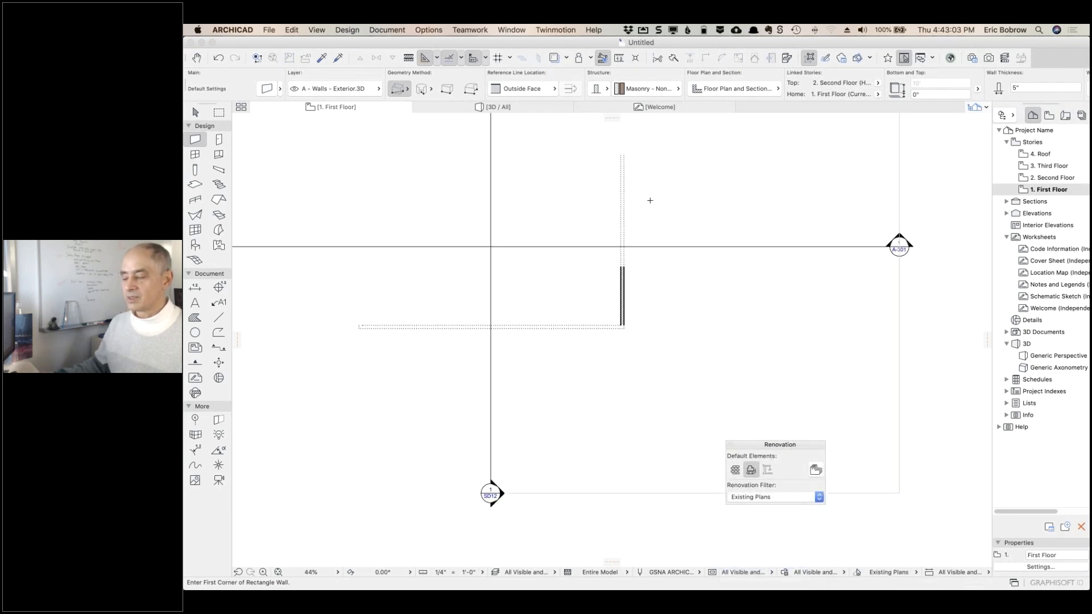
{"action": "middle_click_drag", "start_coordinate": [649, 200], "coordinate": [707, 247]}
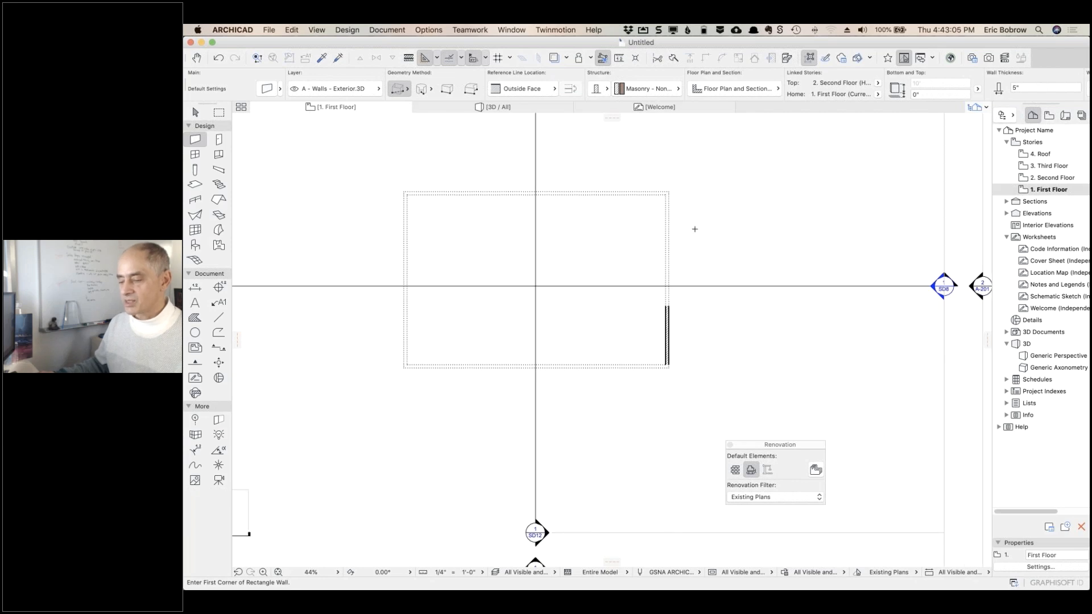
Select the four dotted perimeter walls of the original building and check their renovation status
{"action": "left_click", "coordinate": [668, 208], "text": "shift"}
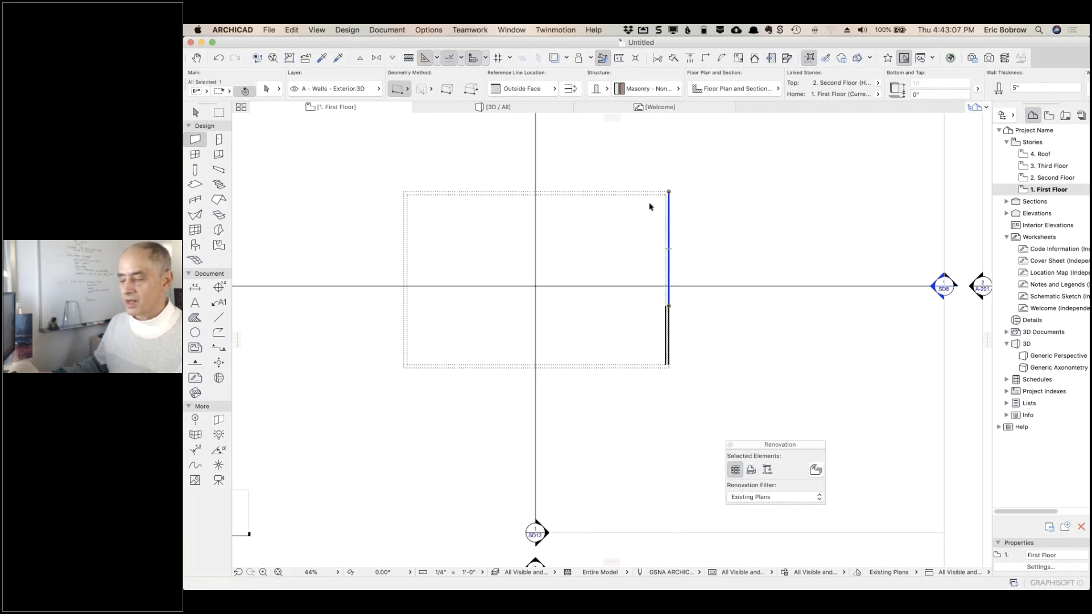
{"action": "left_click", "coordinate": [421, 192], "text": "shift"}
{"action": "left_click", "coordinate": [404, 284], "text": "shift"}
{"action": "left_click", "coordinate": [568, 367], "text": "shift"}
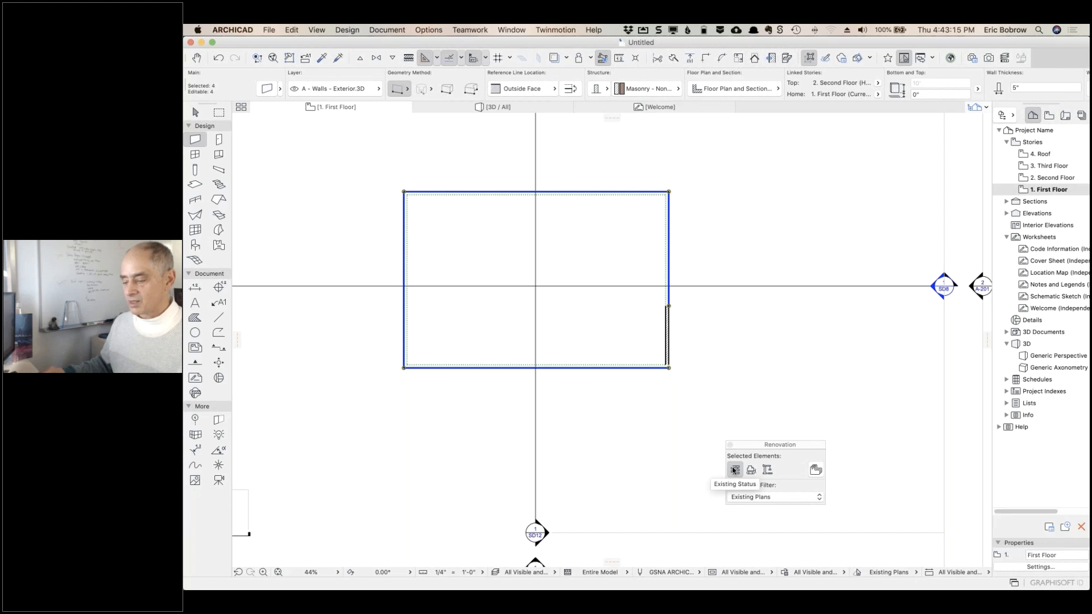
{"action": "left_click", "coordinate": [767, 470]}
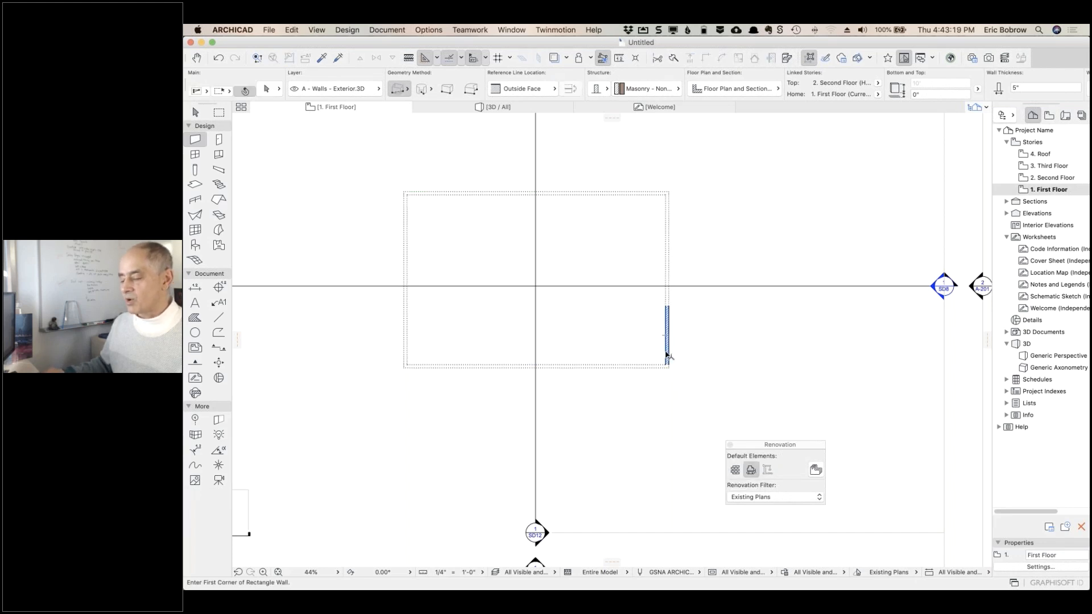
Compare the building under the Floor Plans renovation filter with Existing Plans, ending on Existing Plans
{"action": "left_click", "coordinate": [817, 498]}
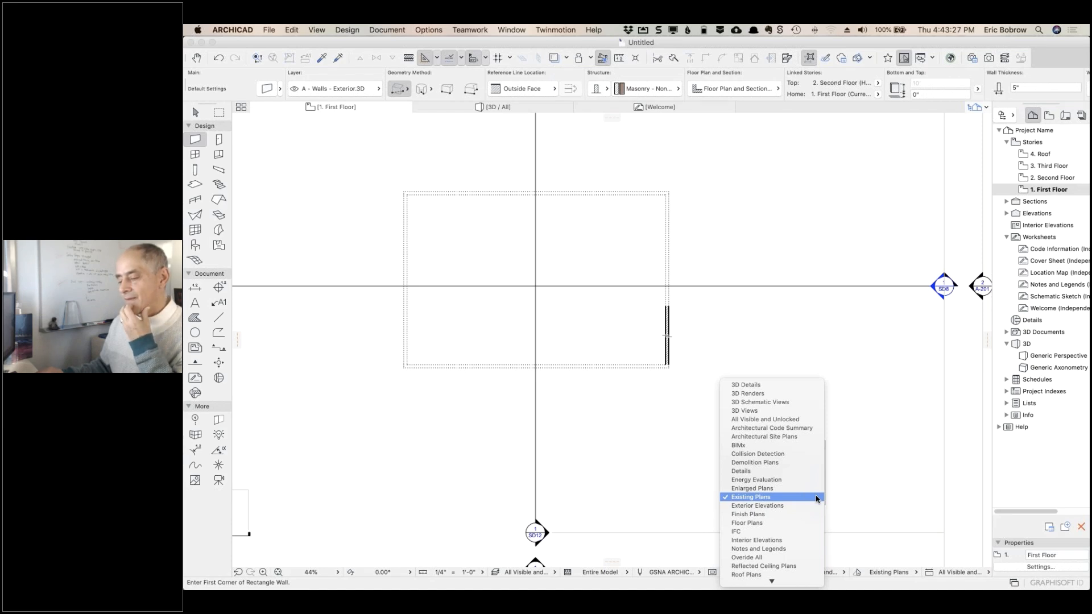
{"action": "scroll", "coordinate": [817, 499], "scroll_direction": "down", "scroll_amount": 3}
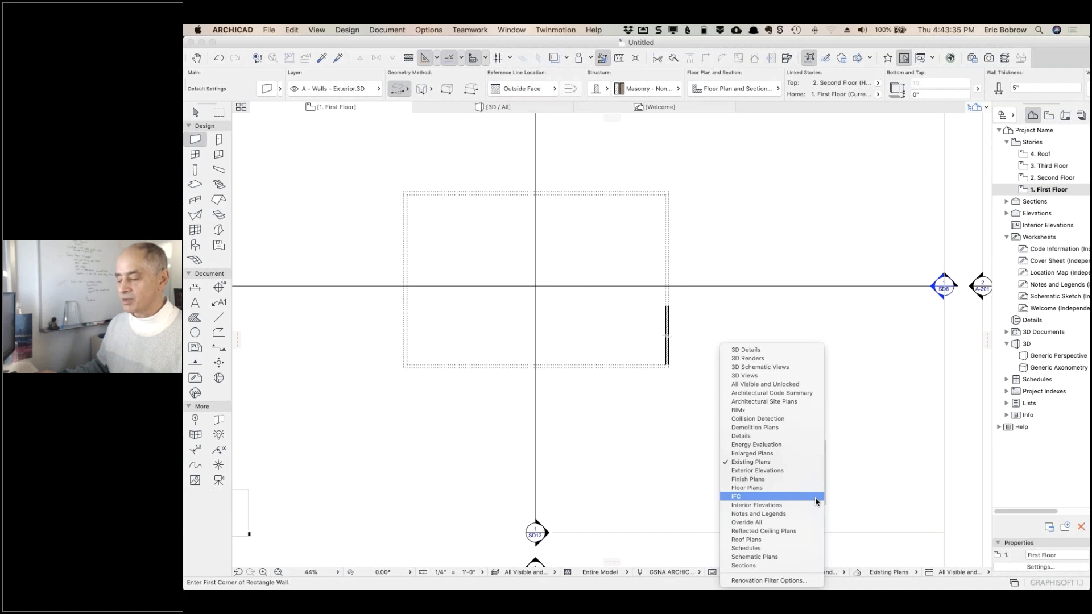
{"action": "left_click", "coordinate": [764, 488]}
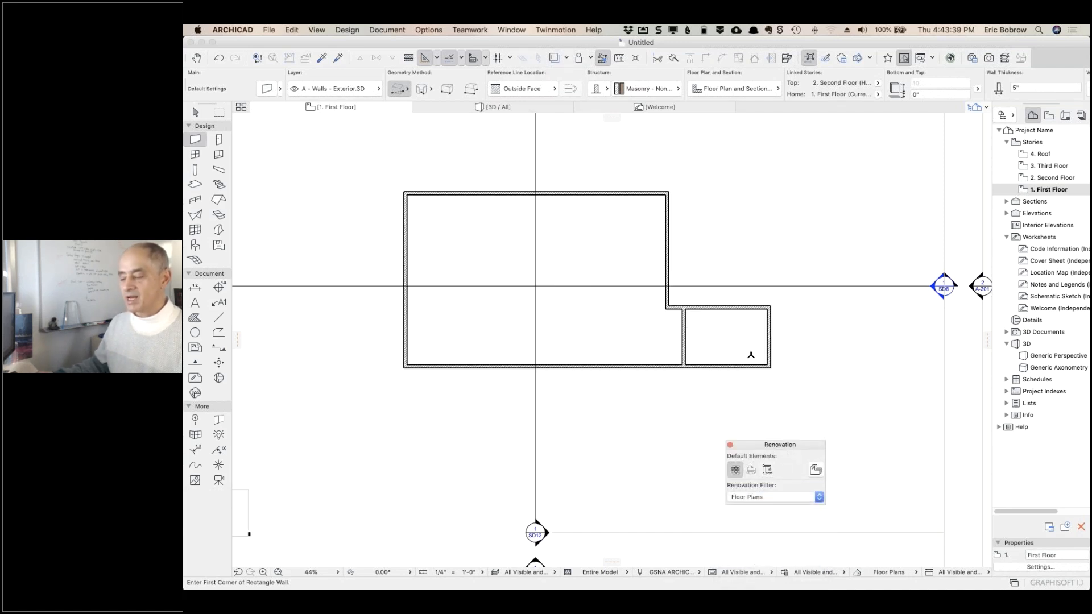
{"action": "left_click", "coordinate": [787, 497]}
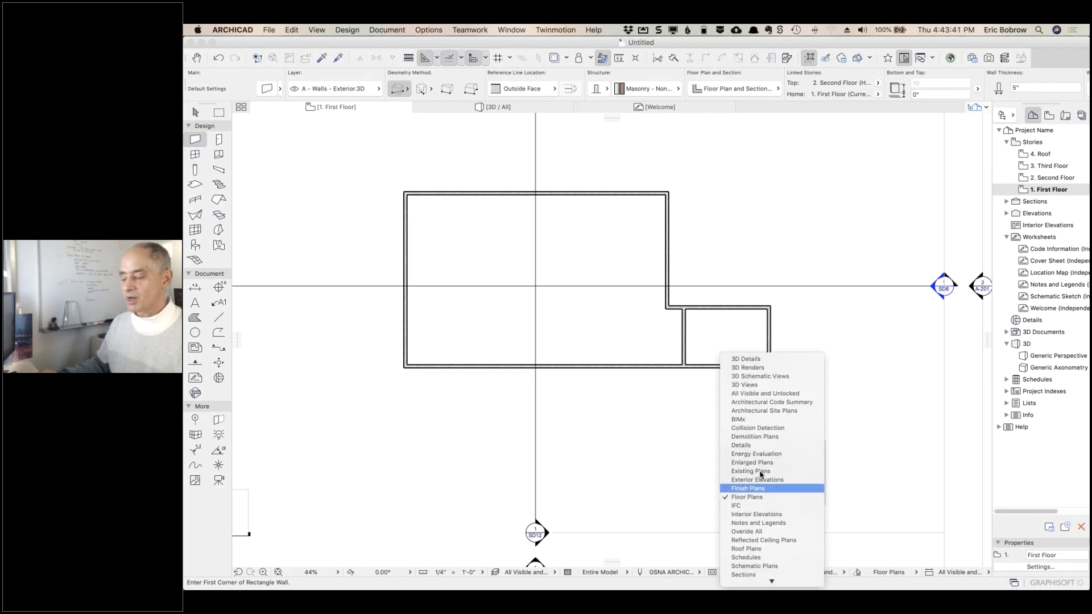
{"action": "left_click", "coordinate": [759, 472]}
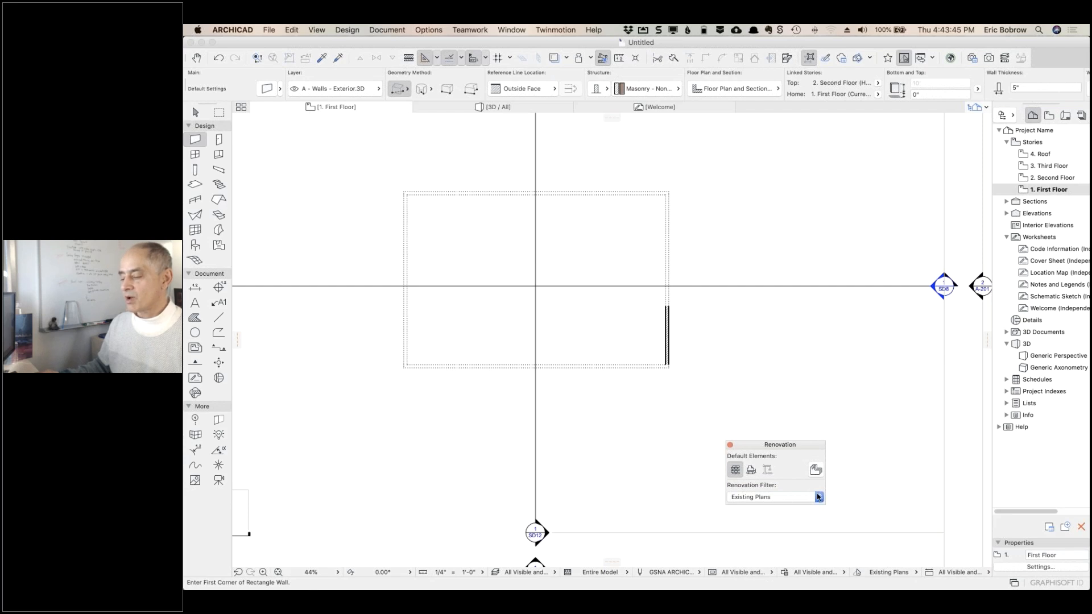
In the renovation filter options, set Existing Elements to Show for Existing Plans, using the Demolition Plans filter settings for comparison
{"action": "left_click", "coordinate": [818, 497]}
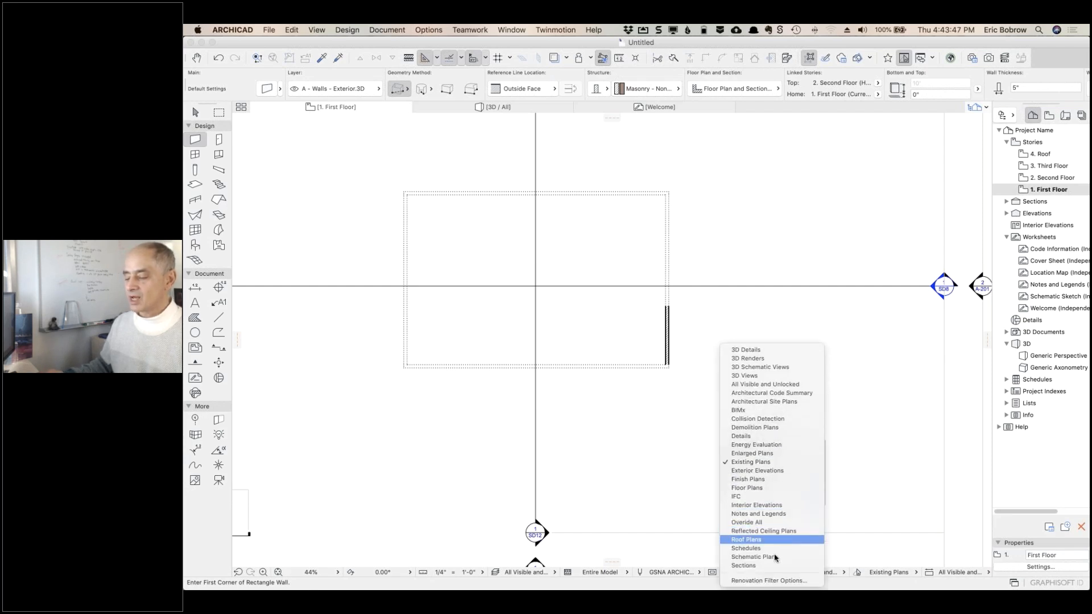
{"action": "left_click", "coordinate": [753, 580]}
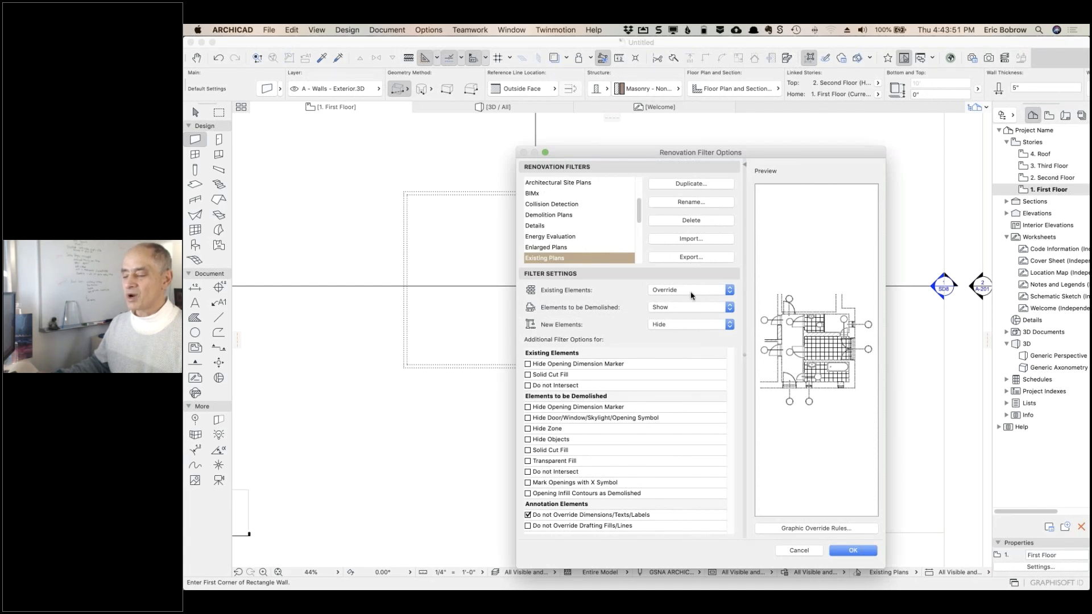
{"action": "left_click", "coordinate": [729, 291]}
{"action": "left_click", "coordinate": [721, 277]}
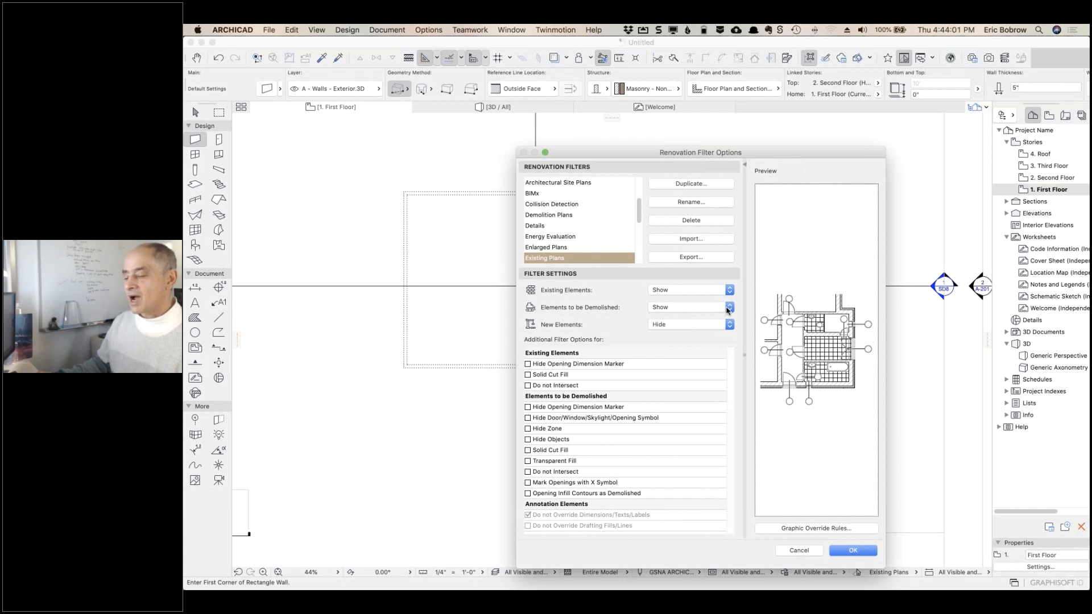
{"action": "left_click", "coordinate": [569, 216]}
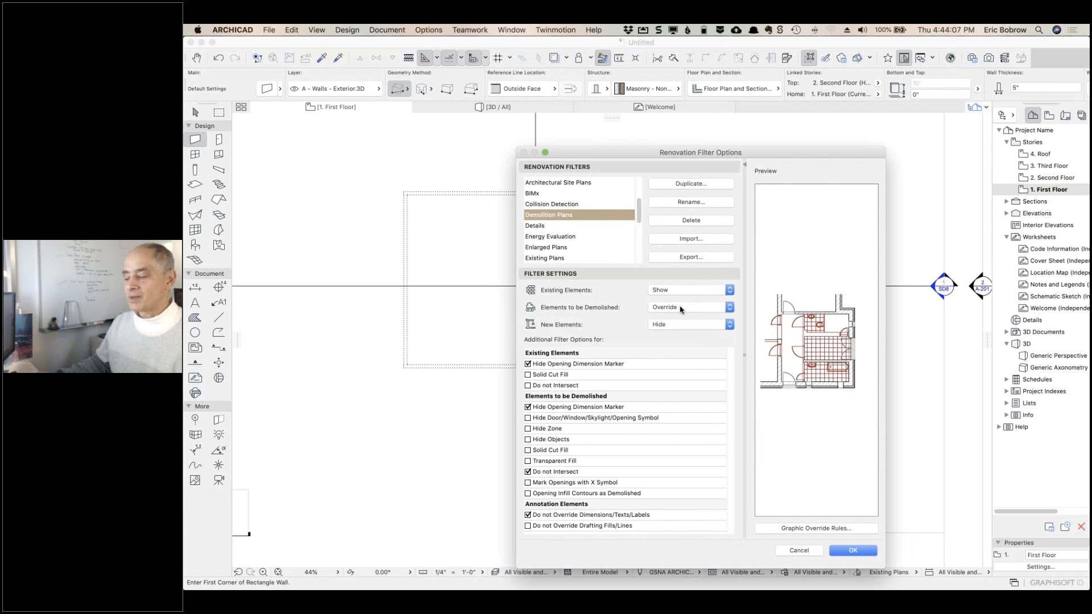
{"action": "left_click", "coordinate": [563, 259]}
{"action": "left_click", "coordinate": [854, 551]}
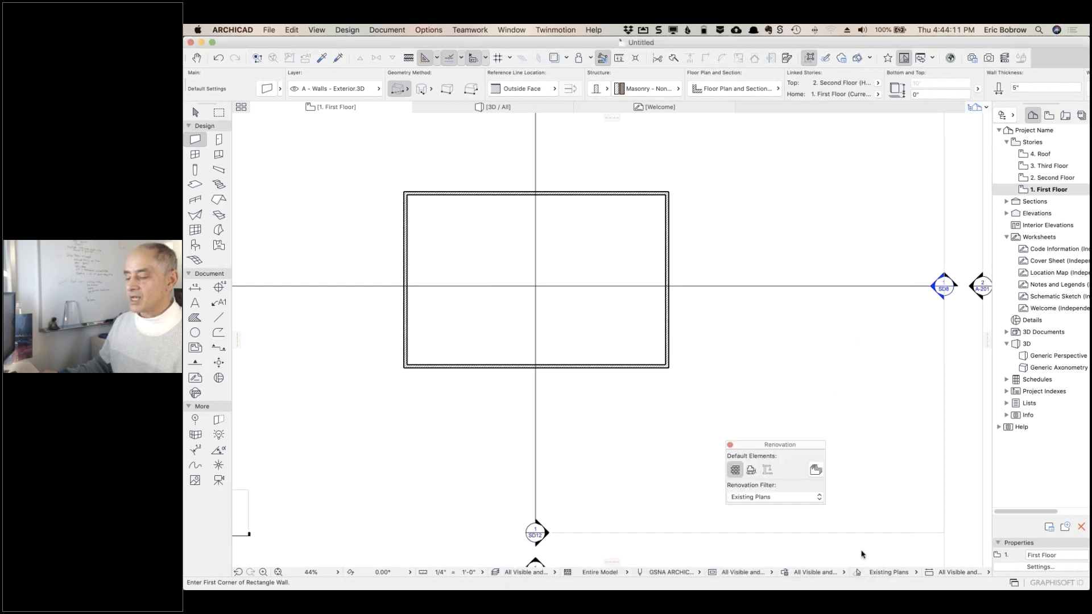
View the building with the Demolition Plans renovation filter, and switch the filter to Floor Plans
{"action": "left_click", "coordinate": [756, 497]}
{"action": "left_click", "coordinate": [756, 496]}
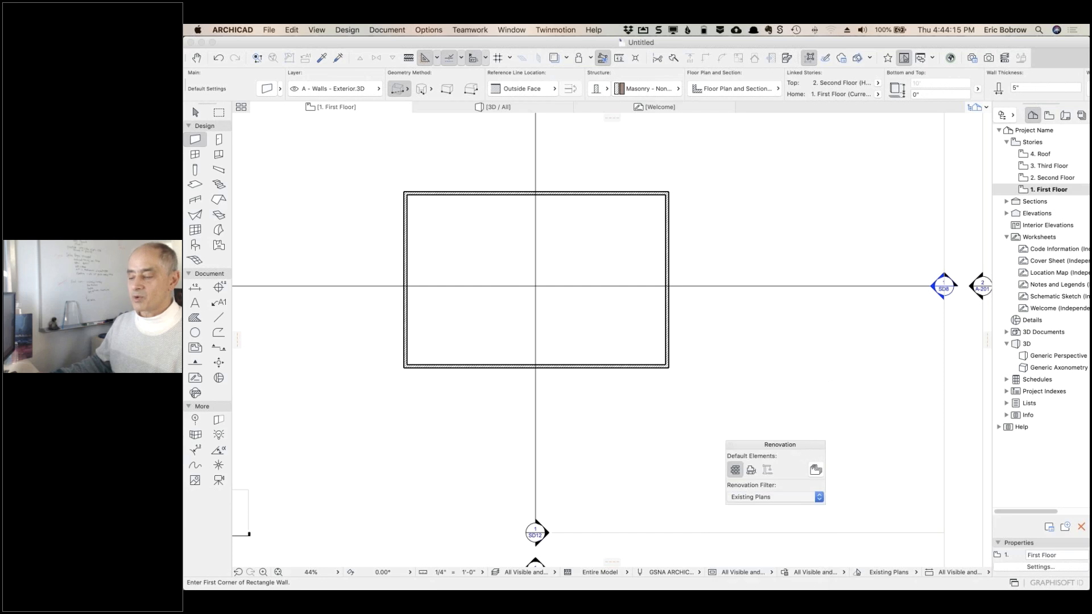
{"action": "left_click", "coordinate": [763, 498]}
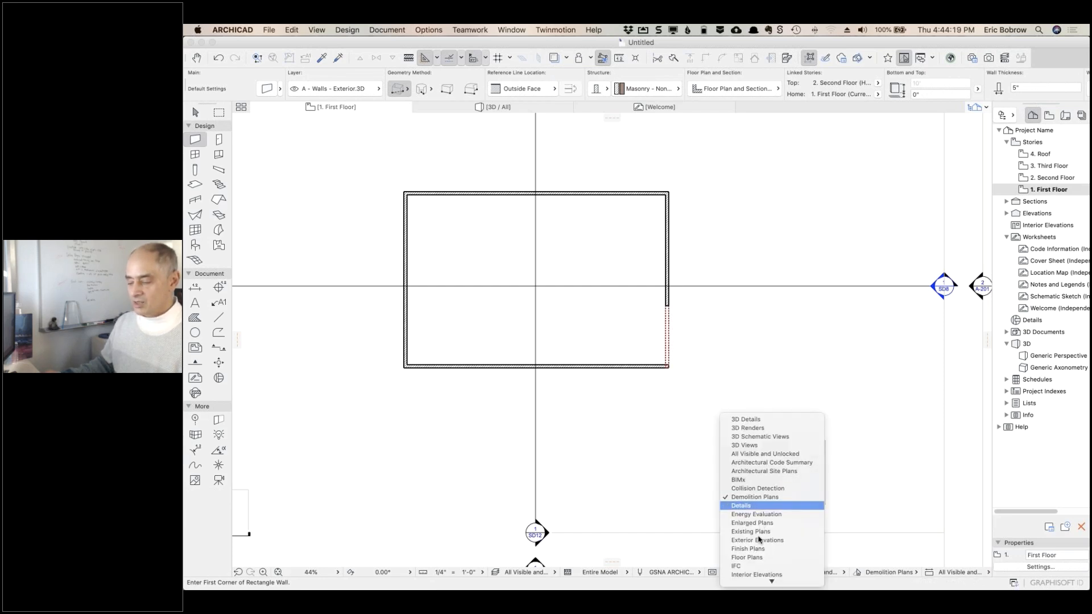
{"action": "left_click", "coordinate": [750, 557]}
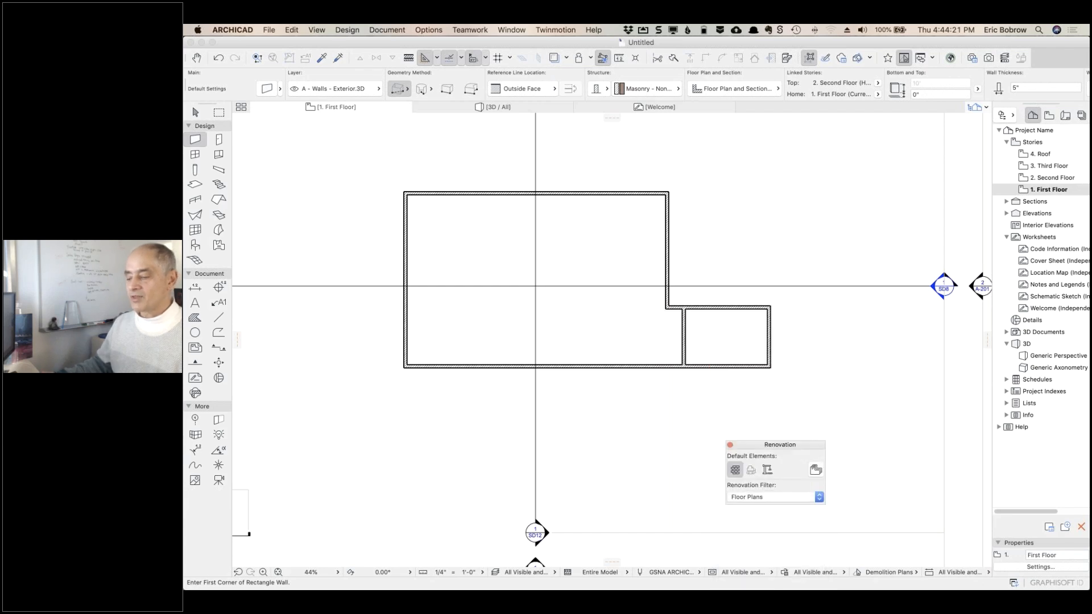
Set the building material of the new partition wall inside the addition to Generic - Interior
{"action": "scroll", "coordinate": [691, 343], "scroll_direction": "up", "scroll_amount": 5}
{"action": "left_click", "coordinate": [679, 336], "text": "shift"}
{"action": "left_click", "coordinate": [681, 330], "text": "shift"}
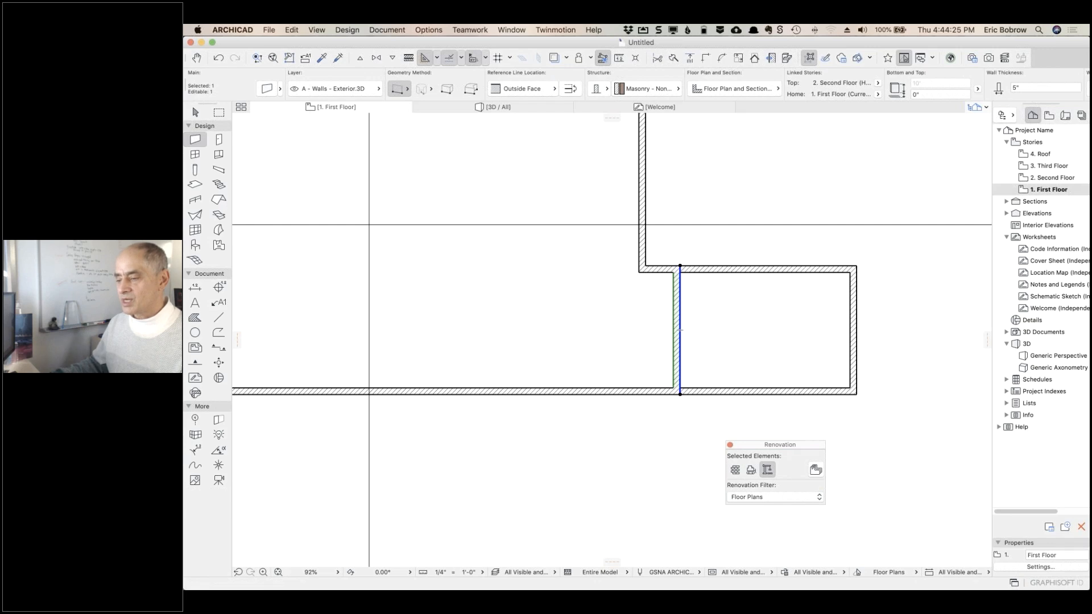
{"action": "left_click", "coordinate": [642, 90]}
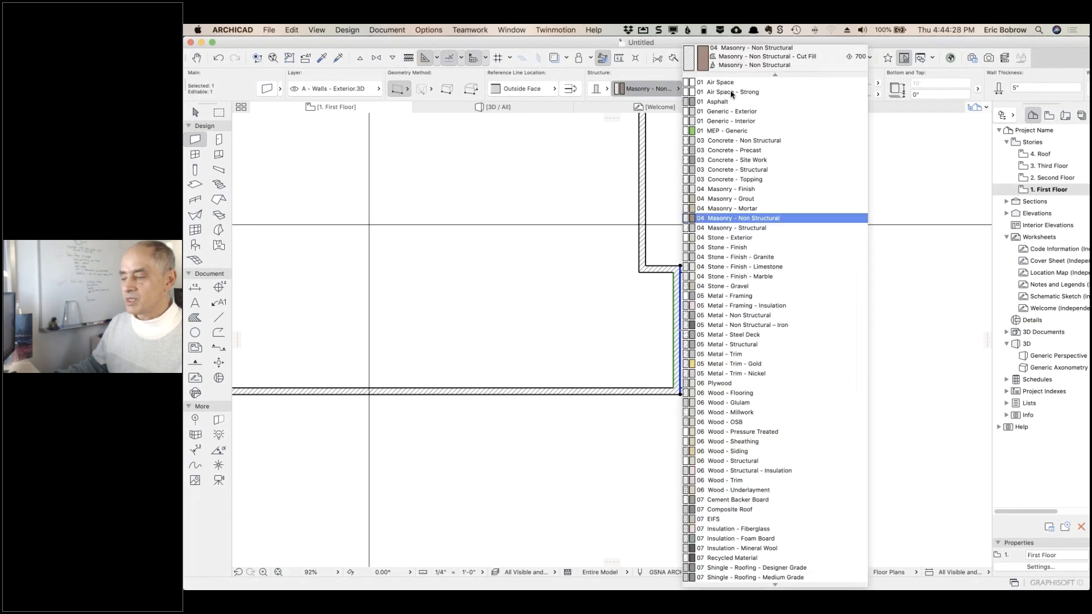
{"action": "left_click", "coordinate": [740, 121]}
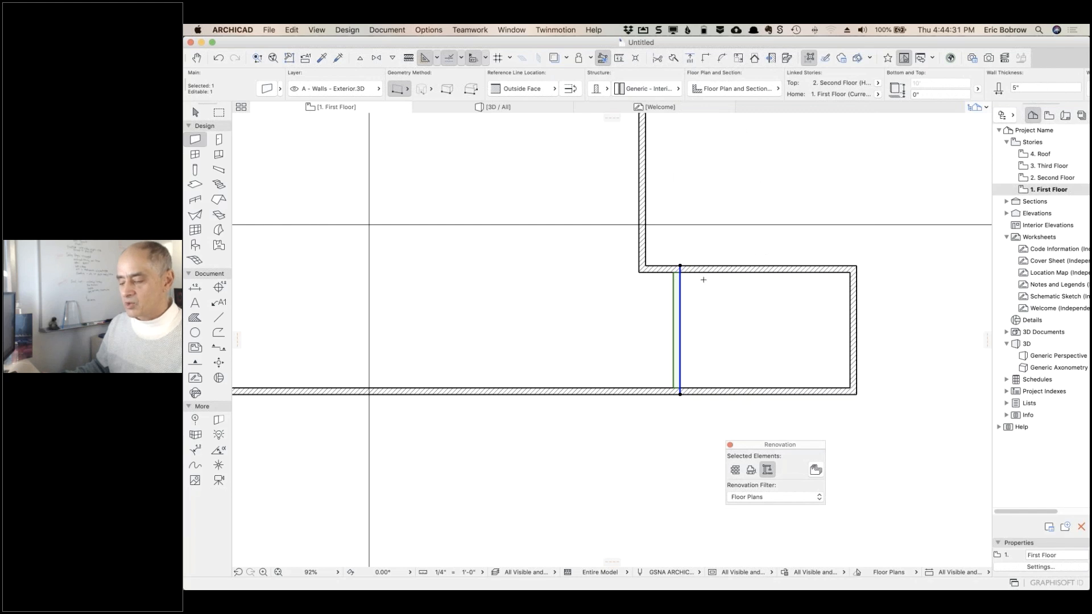
Move the new partition wall about 2'-2" left so it lines up with the original building's exterior wall
{"action": "key", "text": "super+d"}
{"action": "left_click", "coordinate": [679, 266]}
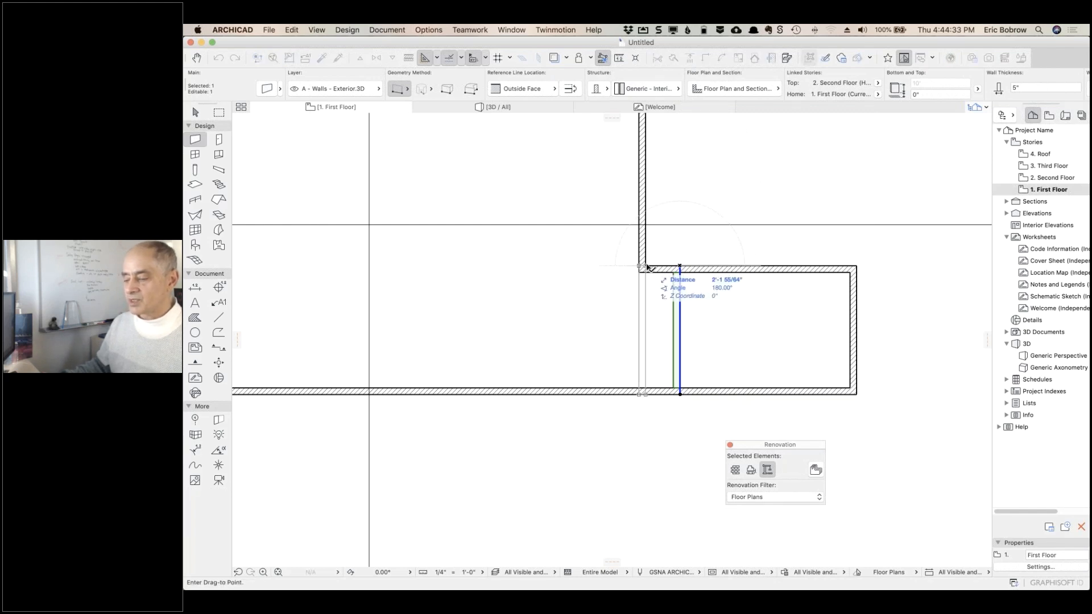
{"action": "left_click", "coordinate": [692, 249]}
{"action": "key", "text": "Escape"}
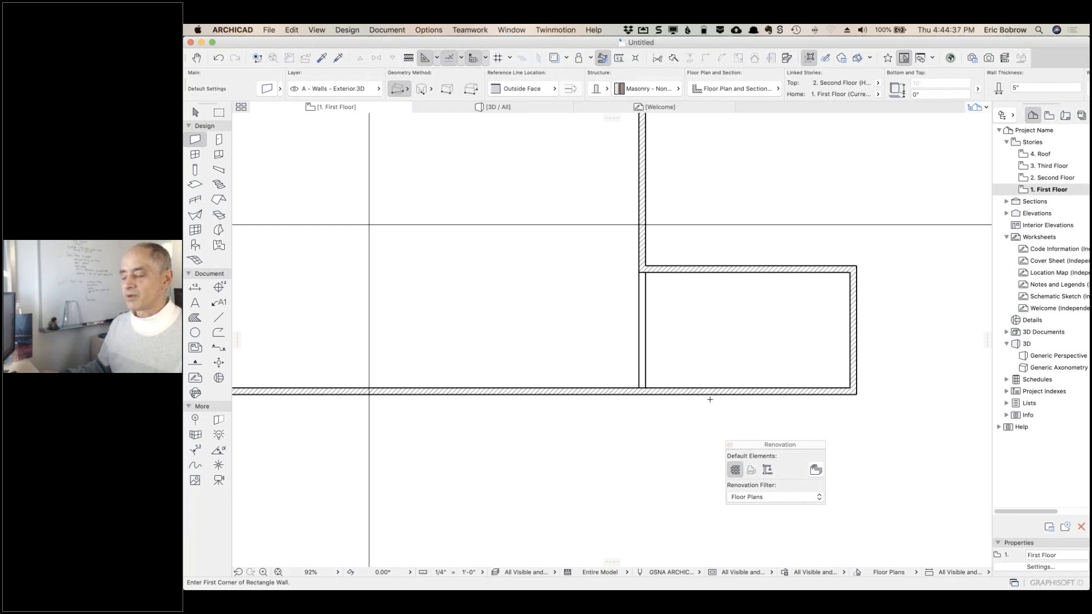
Draw a rectangular wall addition above the original building, starting from its upper-right corner
{"action": "scroll", "coordinate": [709, 400], "scroll_direction": "down", "scroll_amount": 6}
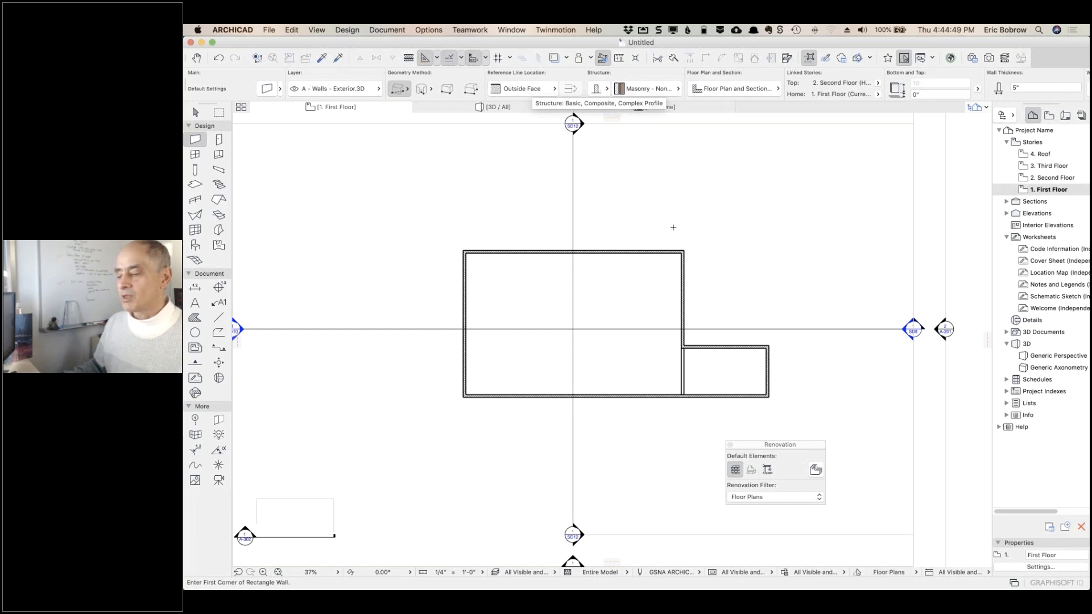
{"action": "left_click", "coordinate": [684, 250]}
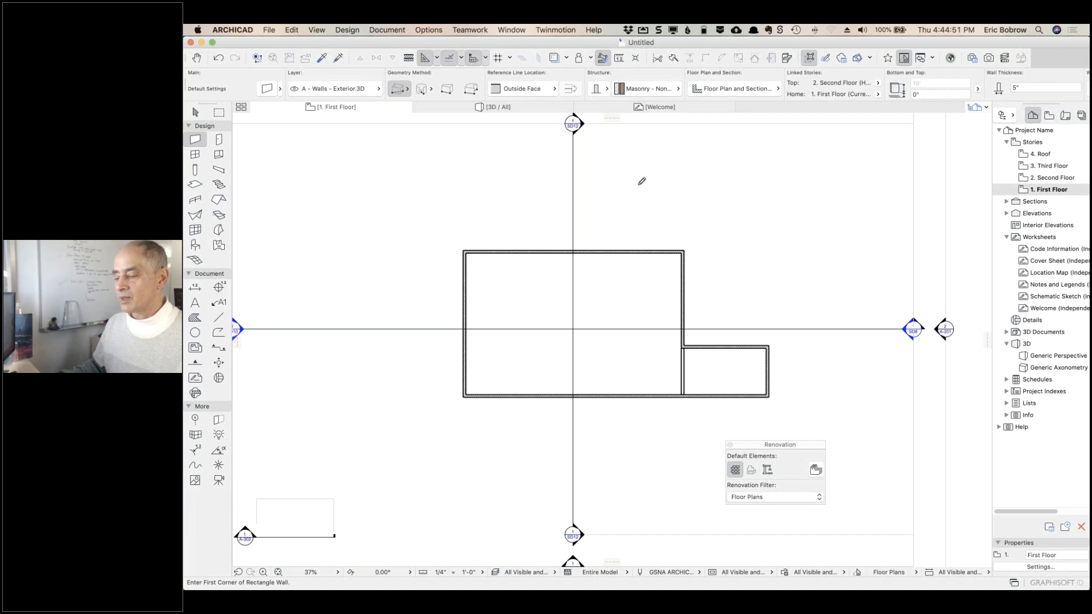
{"action": "left_click", "coordinate": [596, 189]}
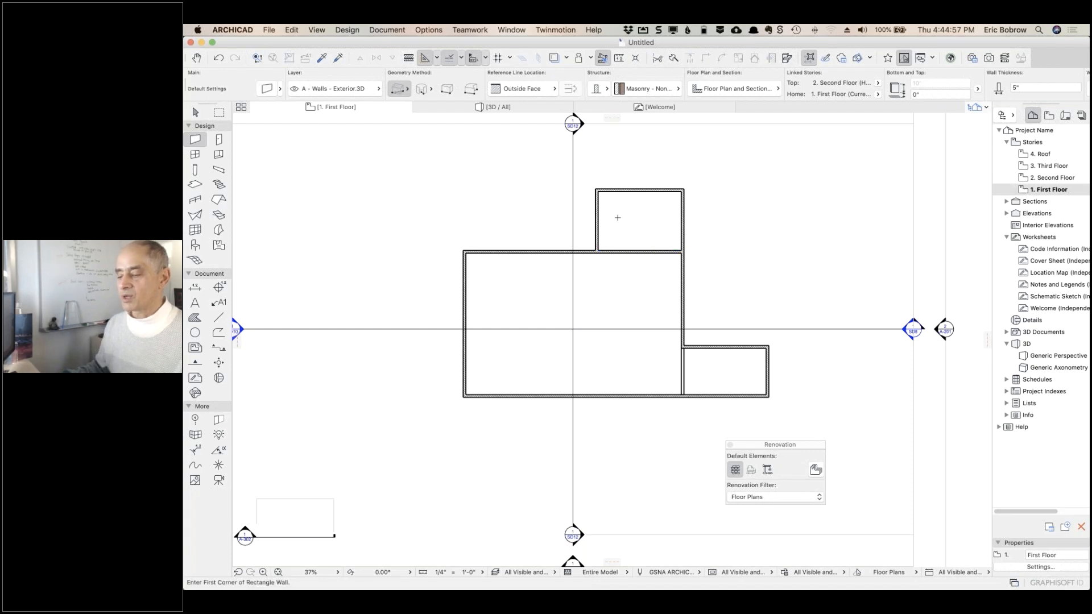
Assign New renovation status to the three outer walls of the upper addition
{"action": "left_click", "coordinate": [631, 191], "text": "shift"}
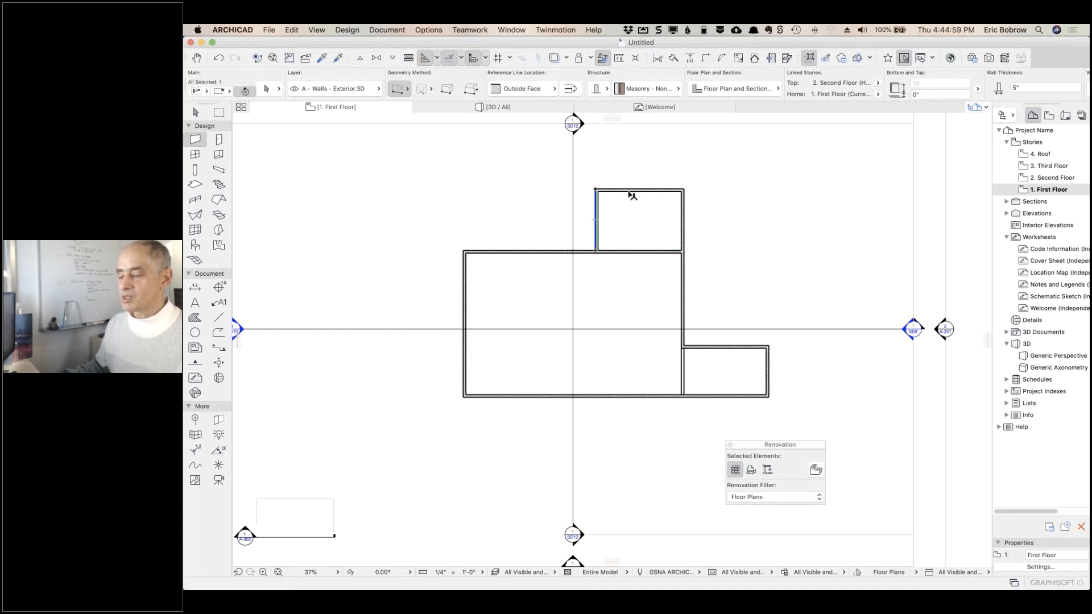
{"action": "left_click", "coordinate": [684, 224], "text": "shift"}
{"action": "left_click", "coordinate": [767, 471]}
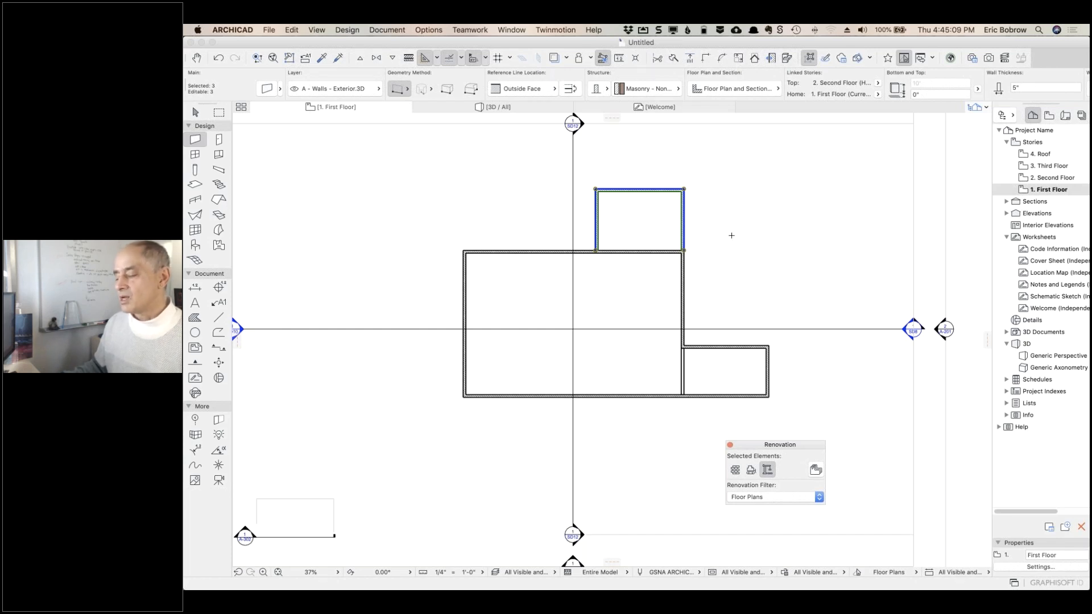
{"action": "key", "text": "Escape"}
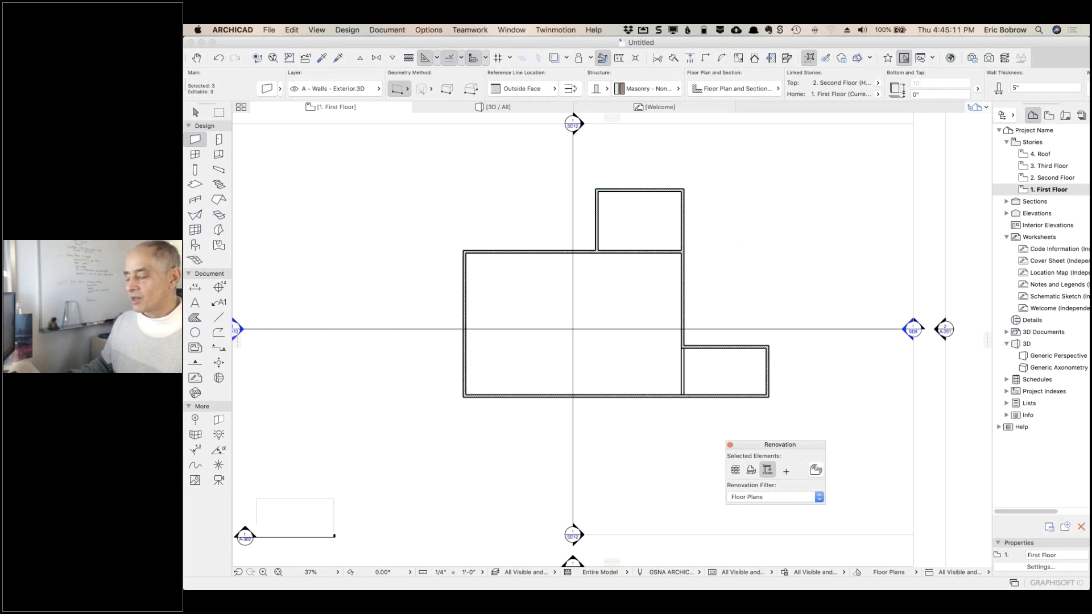
Check the plan with both additions under the Existing Plans renovation filter, and return to Floor Plans
{"action": "left_click", "coordinate": [782, 497]}
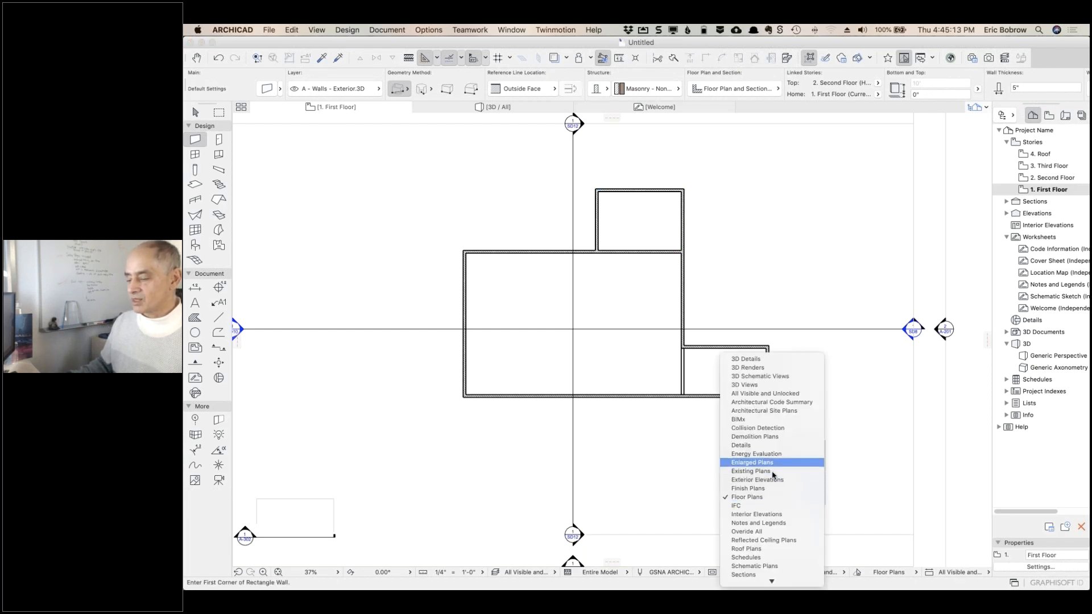
{"action": "left_click", "coordinate": [770, 476]}
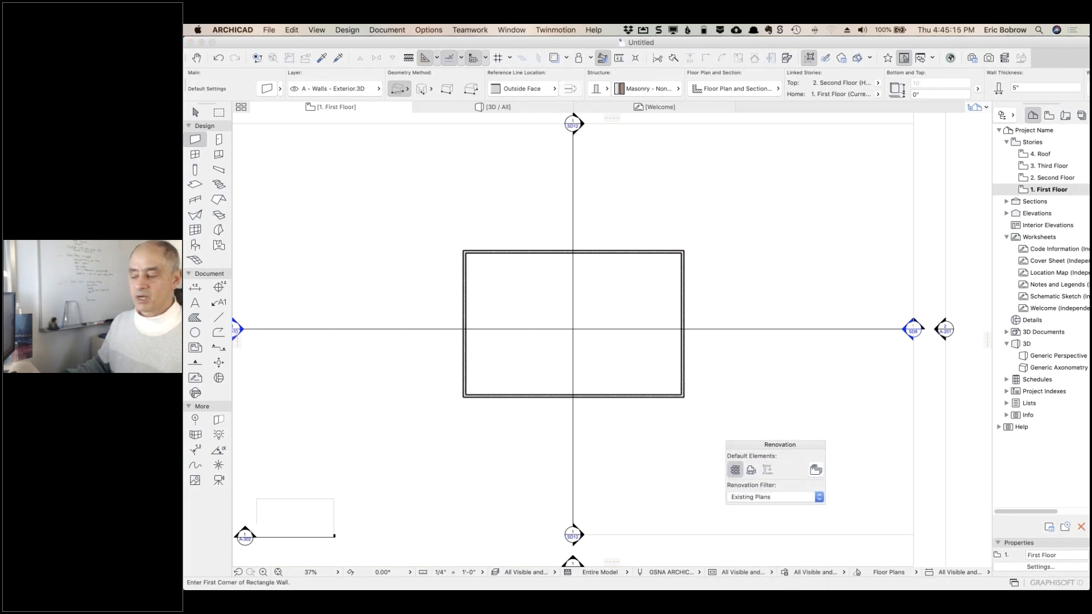
{"action": "left_click", "coordinate": [758, 496]}
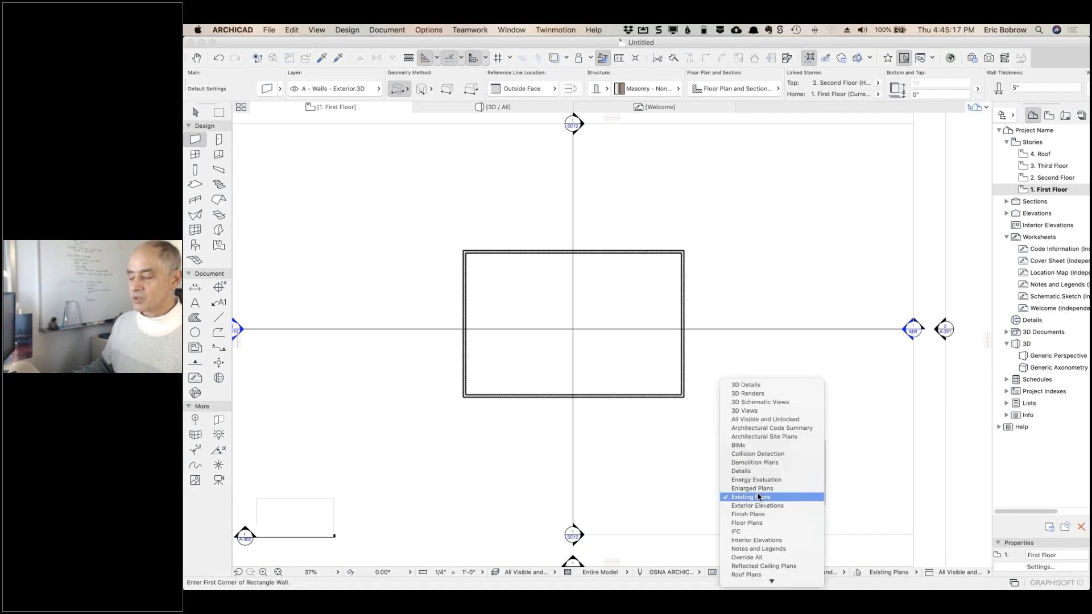
{"action": "left_click", "coordinate": [754, 522]}
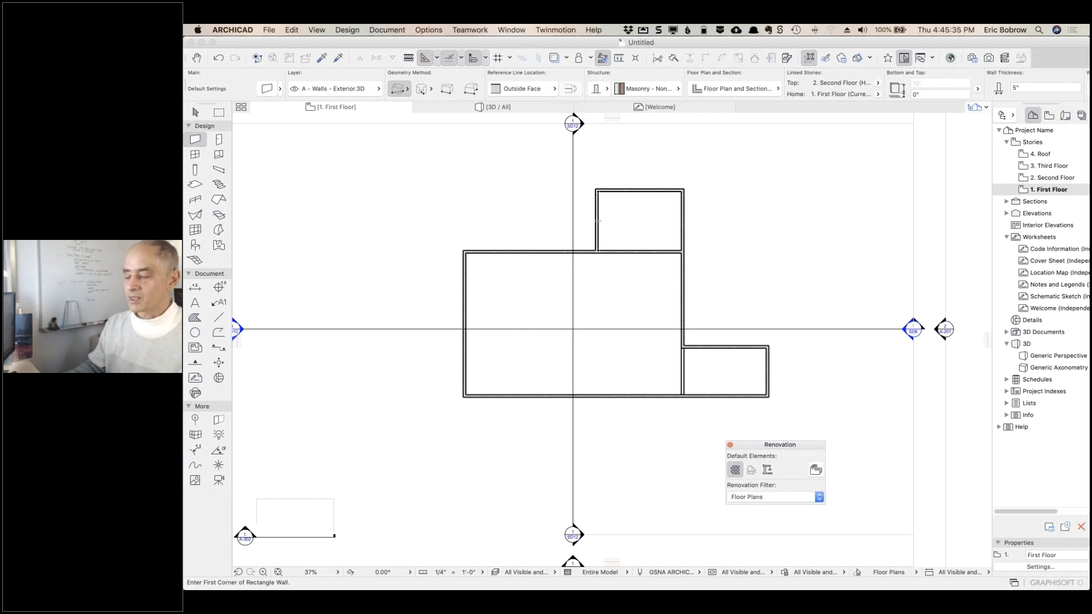
Create a new layer named FUTURE in the layer settings
{"action": "key", "text": "super+l"}
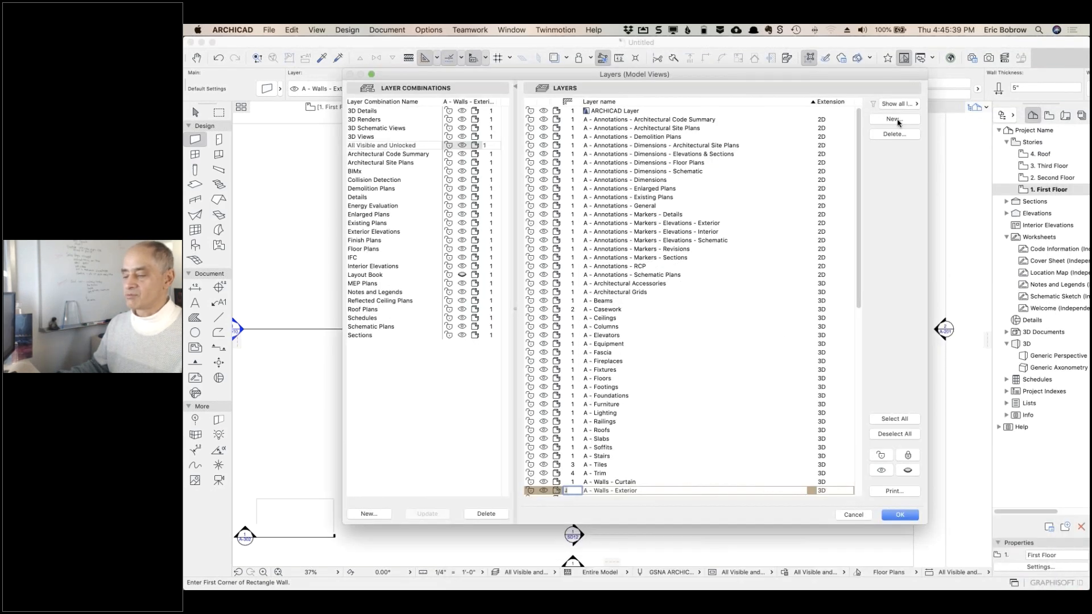
{"action": "left_click", "coordinate": [897, 120]}
{"action": "type", "text": "FUTURE"}
{"action": "left_click", "coordinate": [682, 253]}
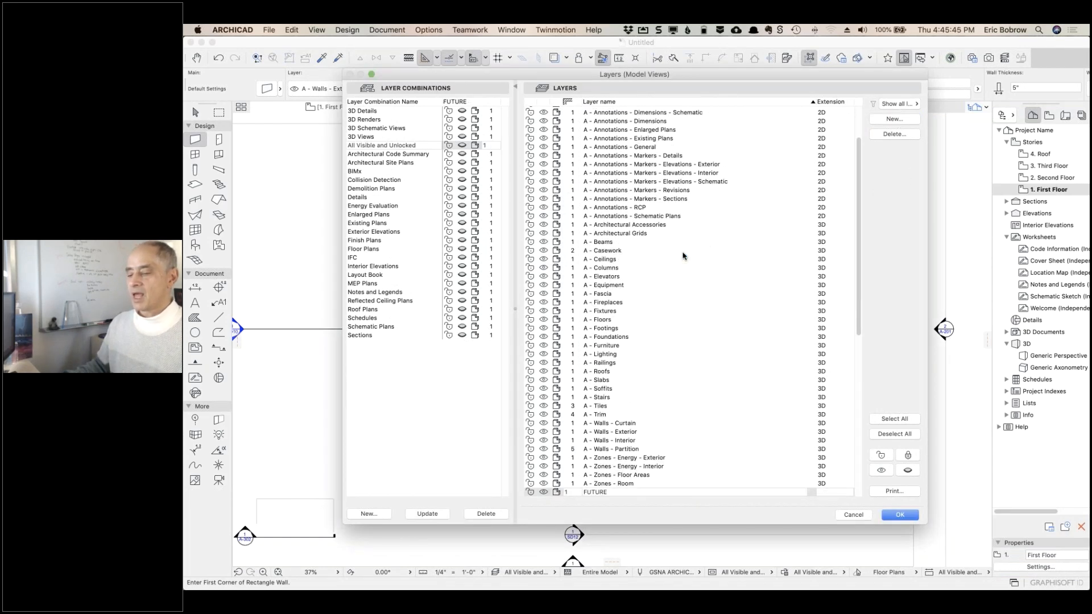
Create a new layer combination named FUTURE PLAN
{"action": "left_click", "coordinate": [368, 514]}
{"action": "type", "text": "FUTURE PLAN"}
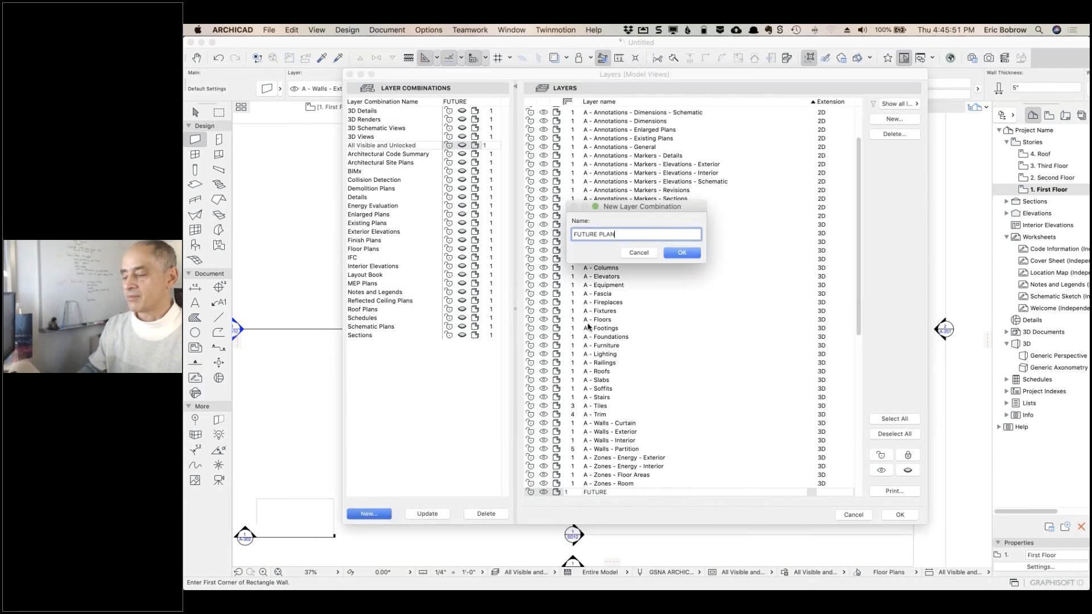
{"action": "left_click", "coordinate": [682, 252]}
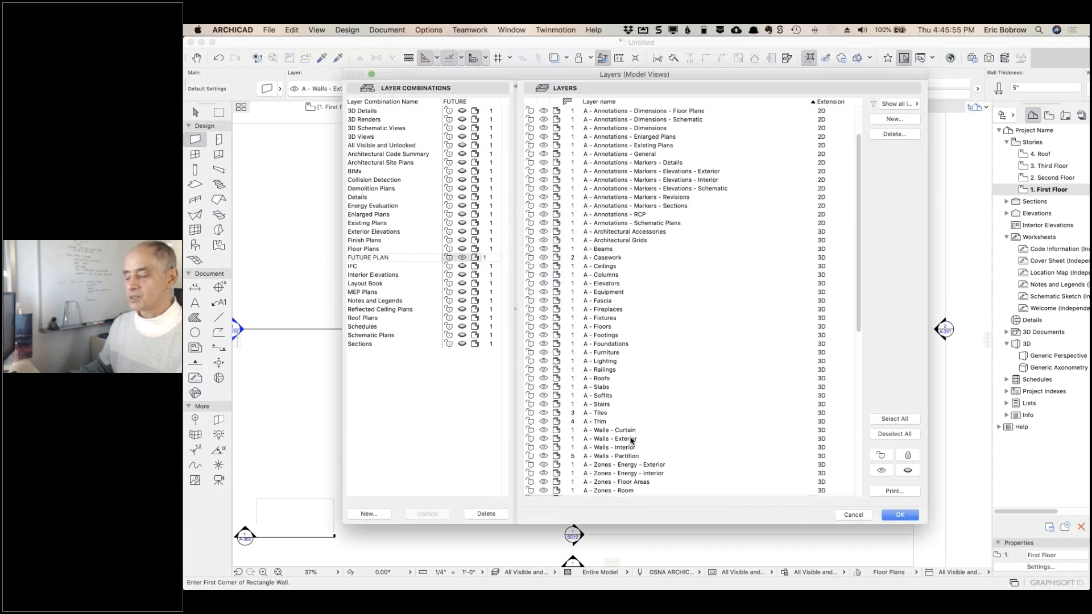
Check the FUTURE layer's visibility, select the Floor Plans layer combination and apply the layer settings
{"action": "scroll", "coordinate": [631, 415], "scroll_direction": "down", "scroll_amount": 10}
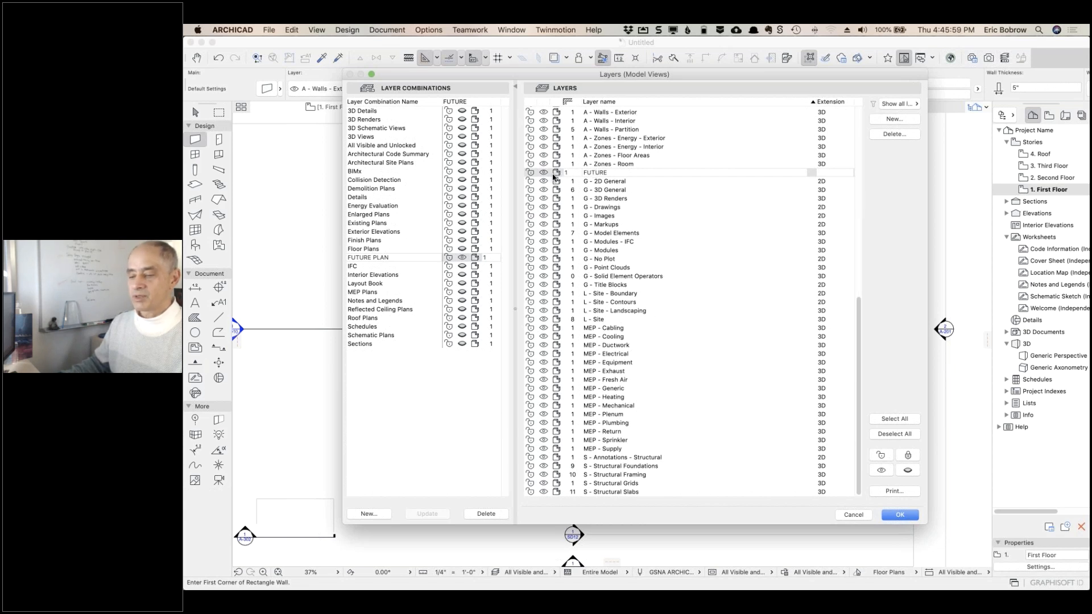
{"action": "left_click", "coordinate": [378, 253]}
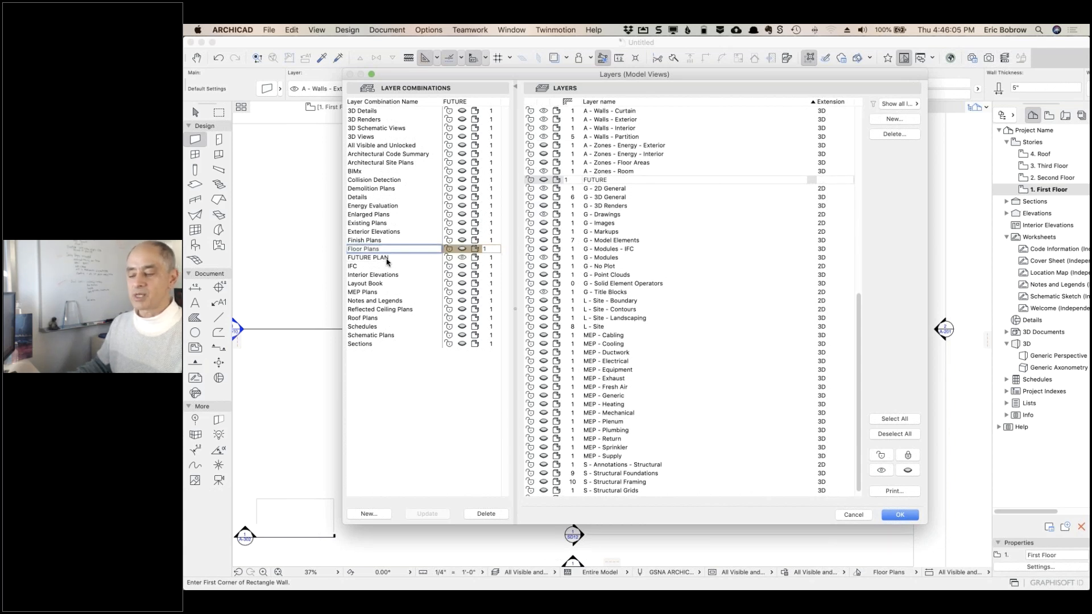
{"action": "left_click", "coordinate": [900, 516]}
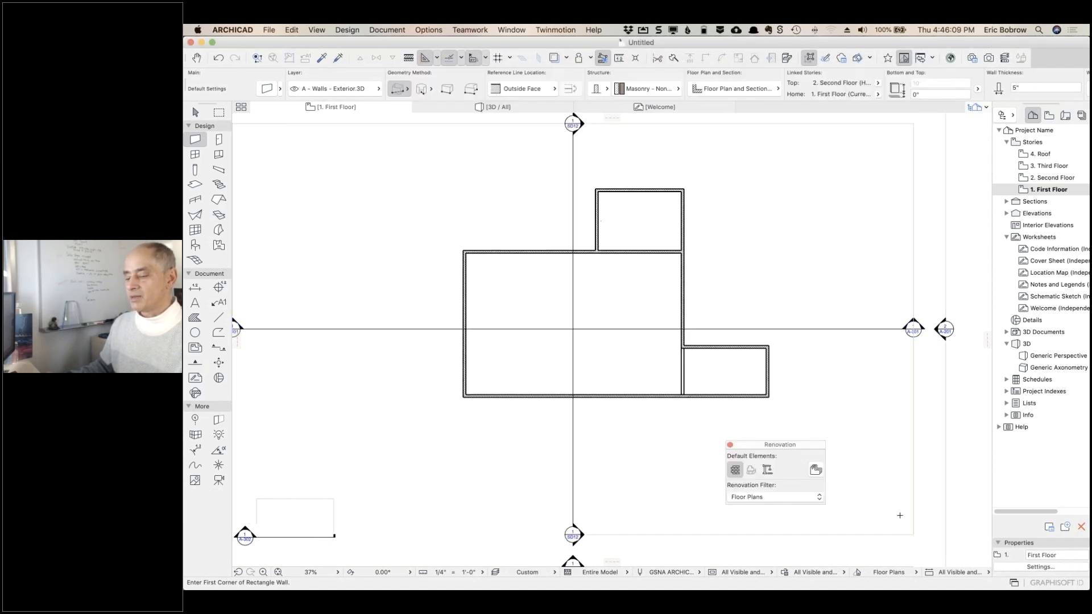
Move the three exterior walls of the upper addition to the FUTURE layer and clear the selection
{"action": "left_click", "coordinate": [635, 191], "text": "shift"}
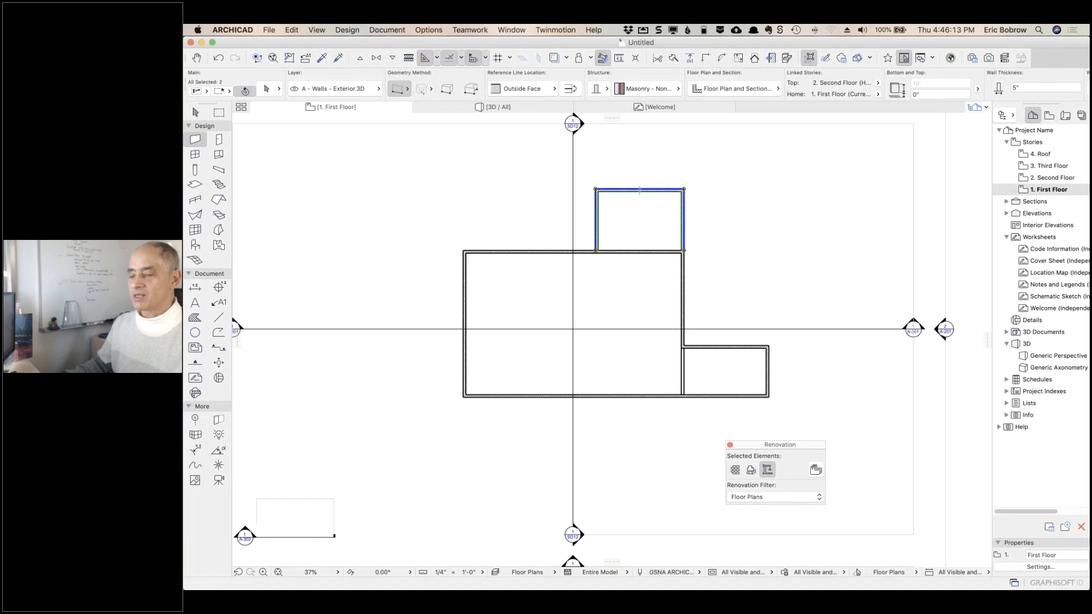
{"action": "left_click", "coordinate": [683, 219], "text": "shift"}
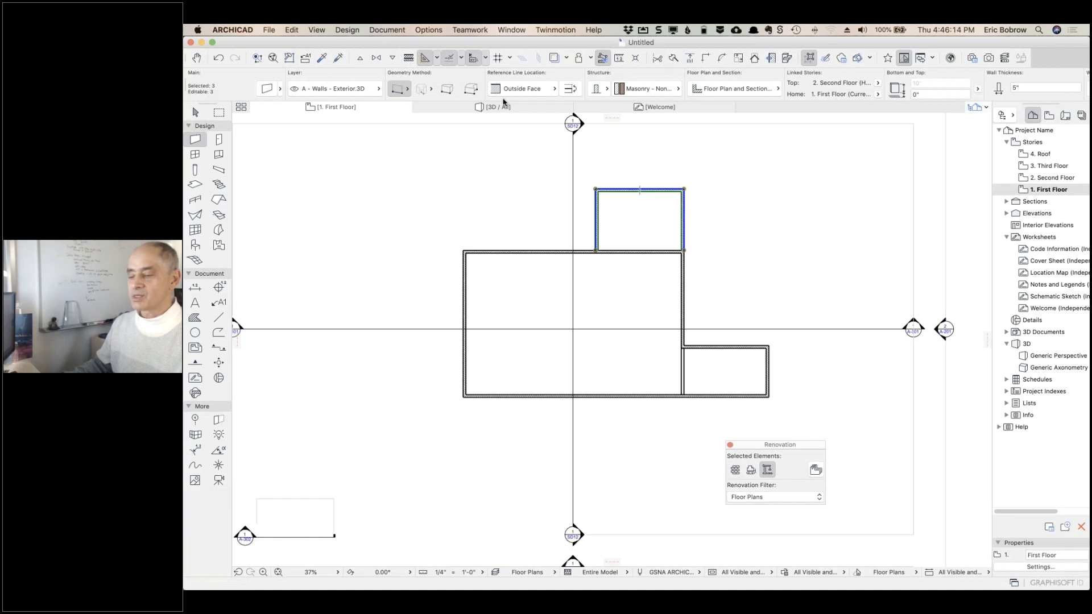
{"action": "left_click", "coordinate": [378, 89]}
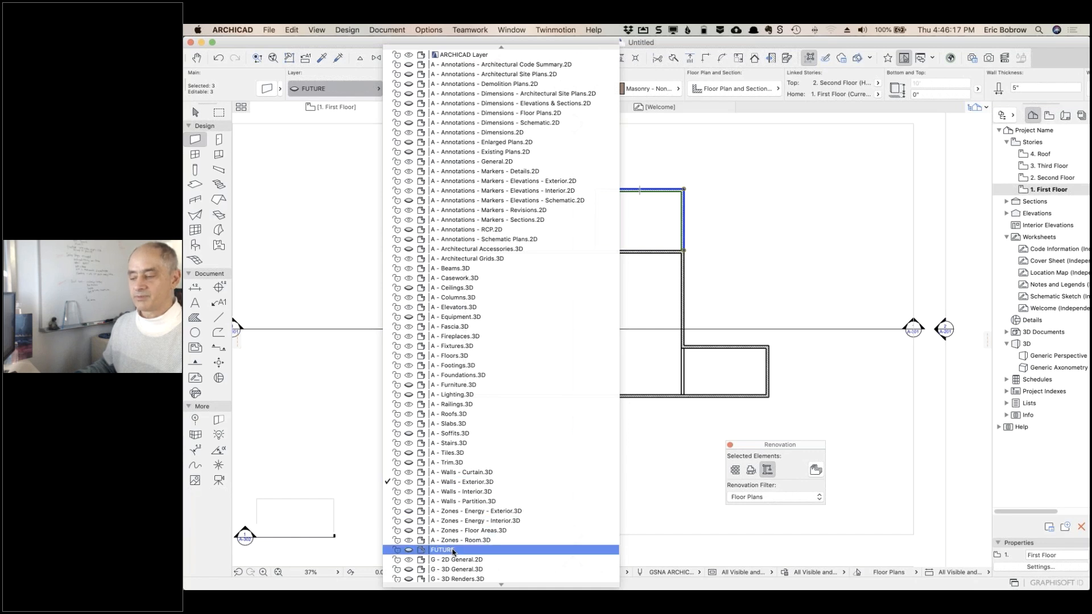
{"action": "left_click", "coordinate": [523, 550]}
{"action": "key", "text": "Escape"}
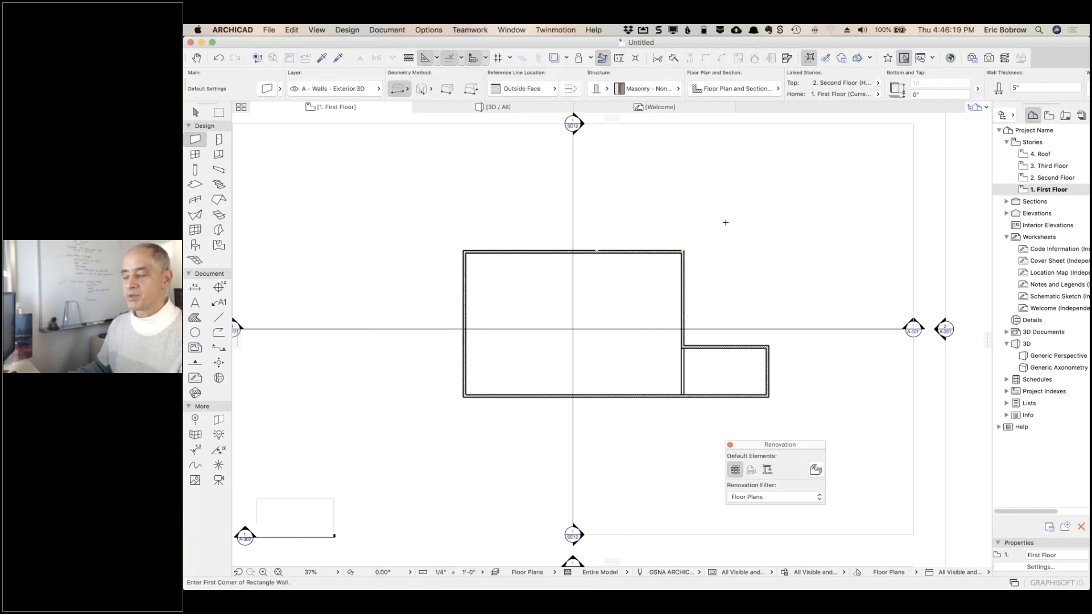
Set the FUTURE layer's intersection group number to 99, update the Floor Plans layer combination with it and apply the layer settings
{"action": "scroll", "coordinate": [625, 257], "scroll_direction": "up", "scroll_amount": 5}
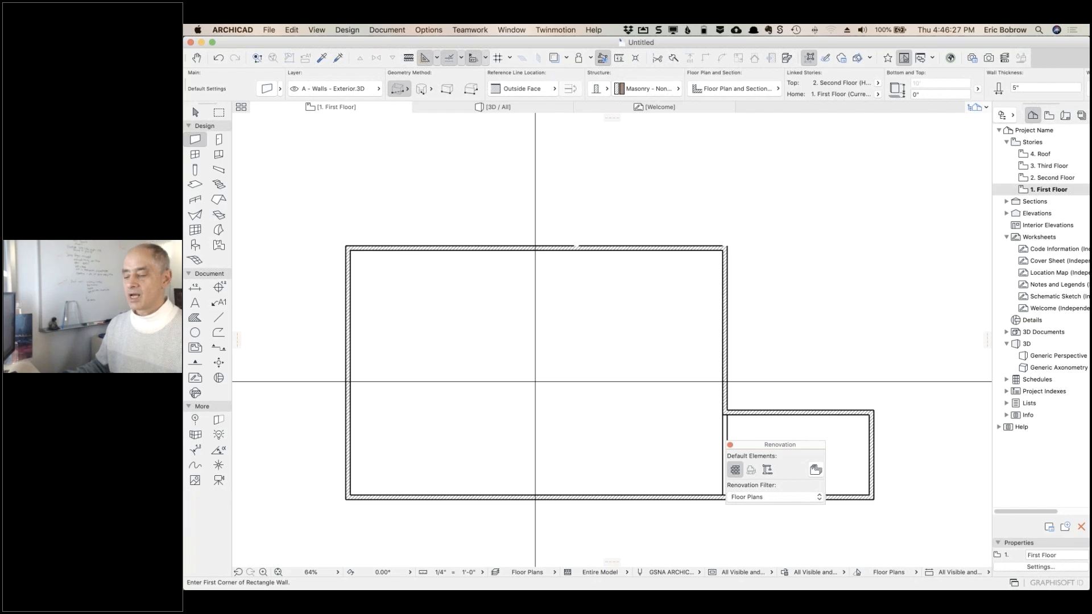
{"action": "key", "text": "super+l"}
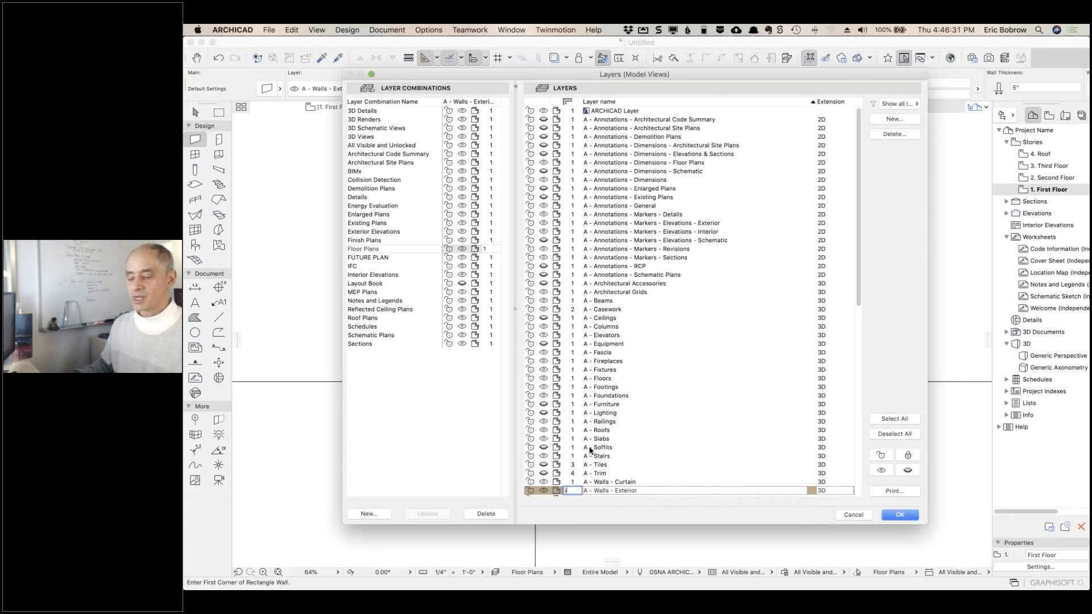
{"action": "scroll", "coordinate": [574, 455], "scroll_direction": "down", "scroll_amount": 5}
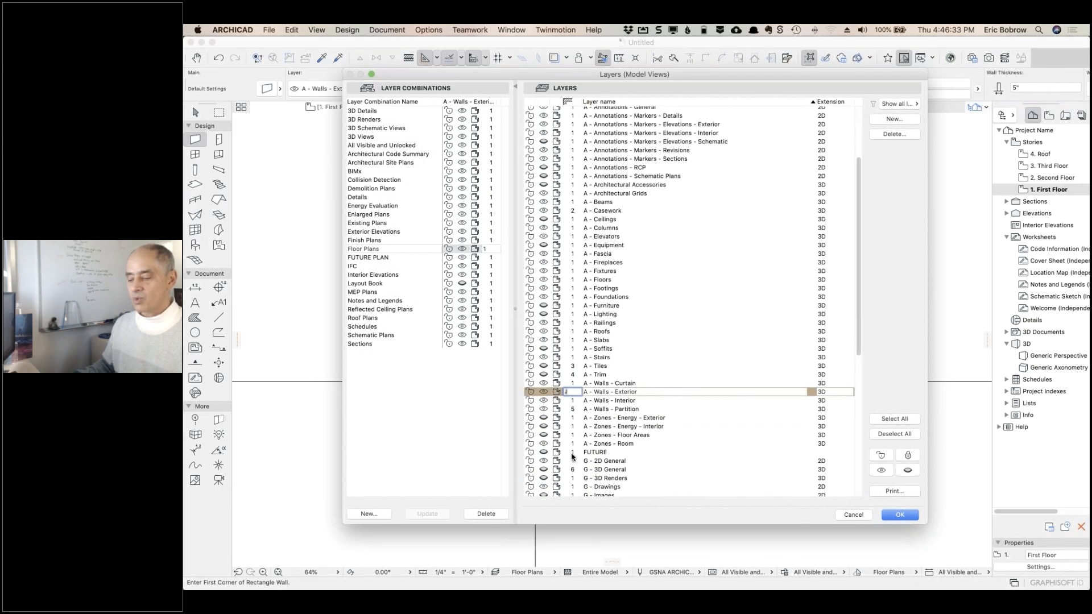
{"action": "left_click", "coordinate": [580, 453]}
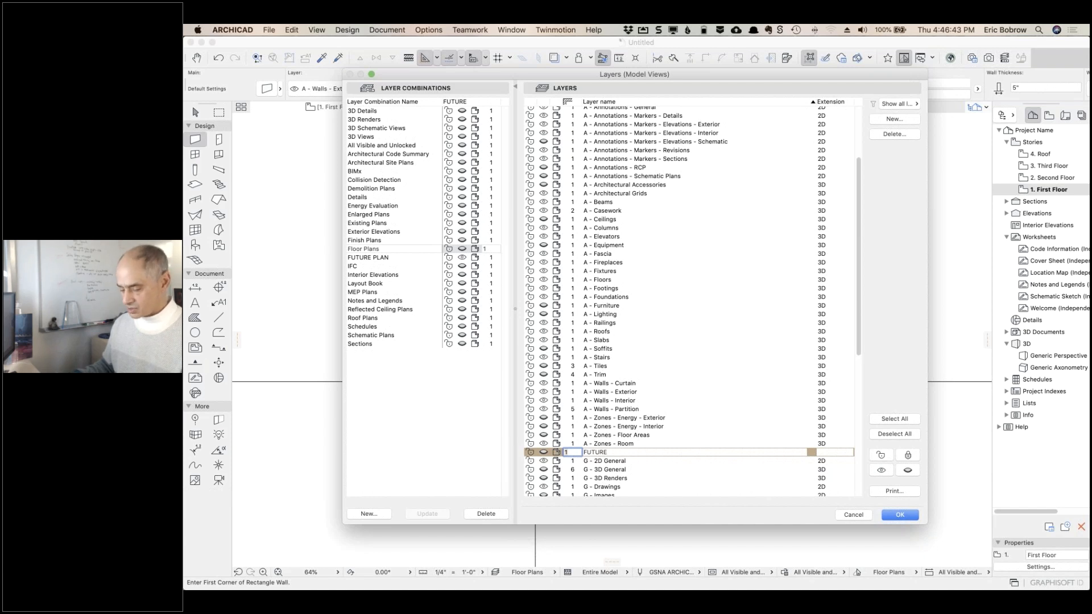
{"action": "type", "text": "99"}
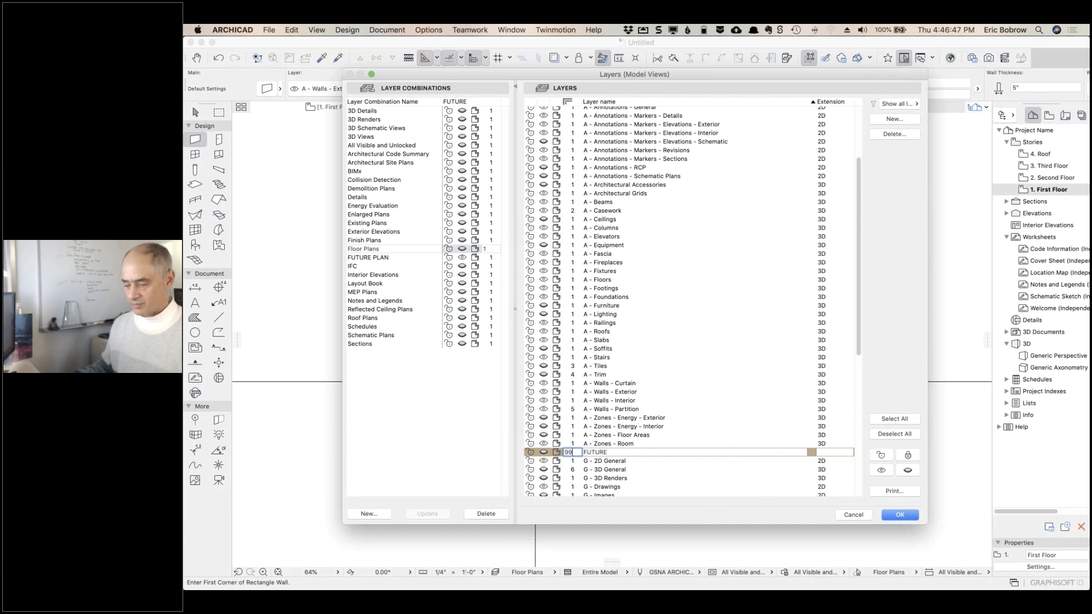
{"action": "key", "text": "Return"}
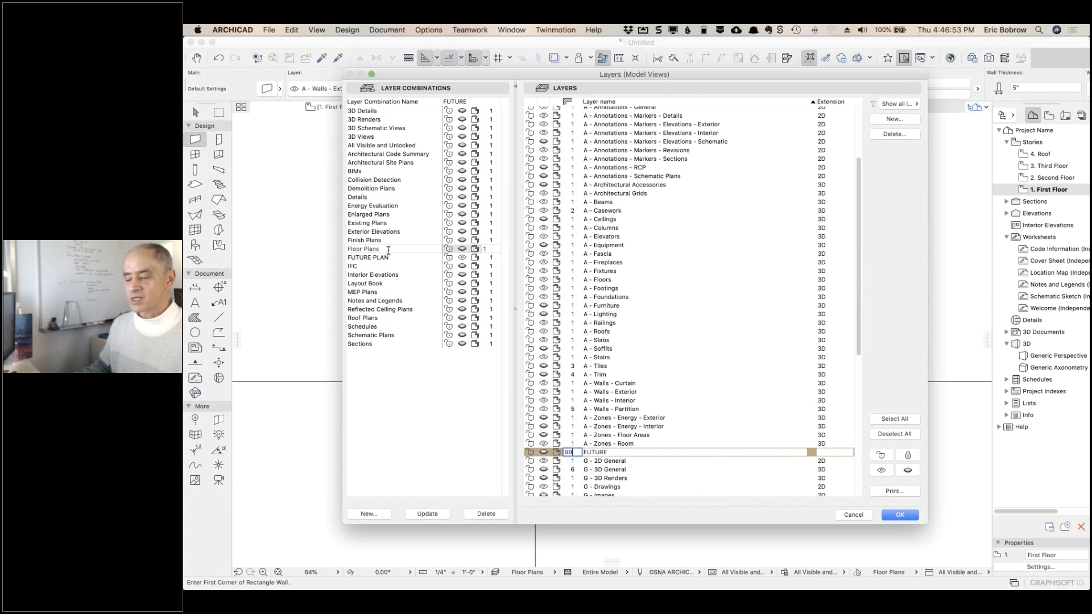
{"action": "left_click", "coordinate": [428, 514]}
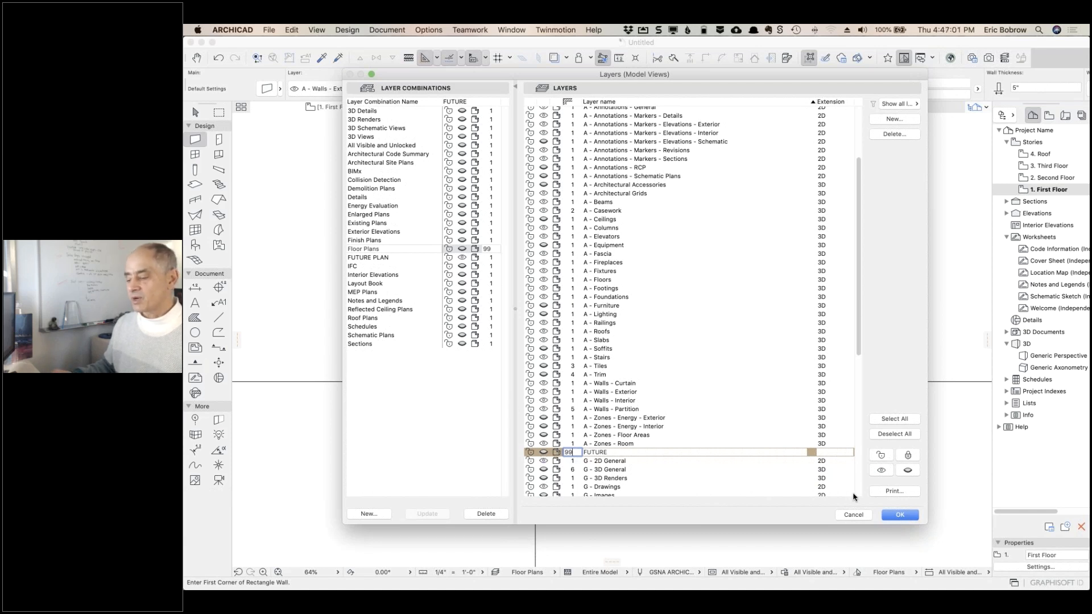
{"action": "left_click", "coordinate": [895, 516]}
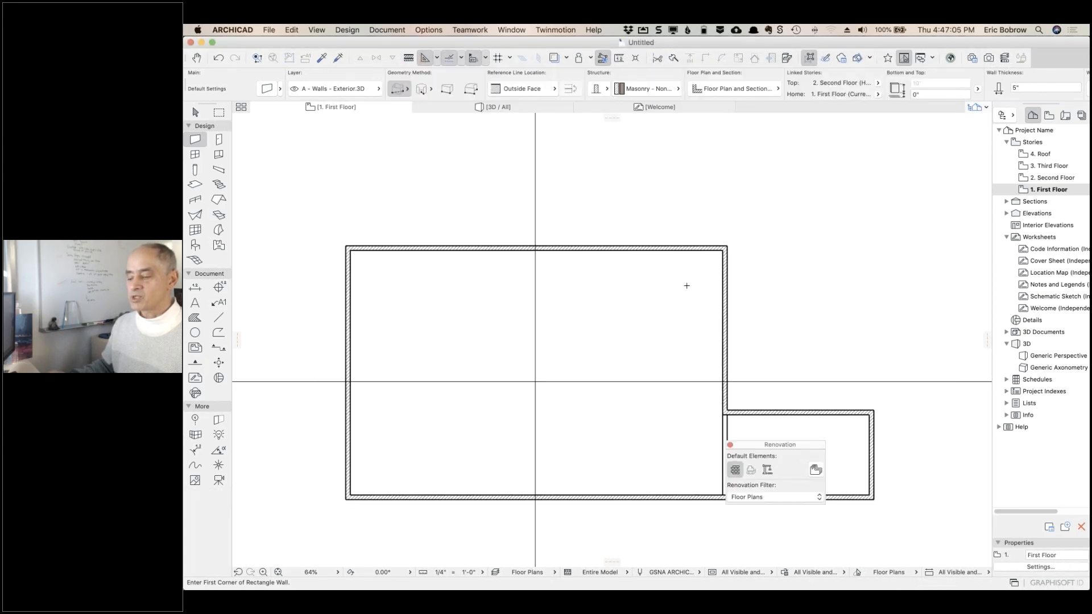
Display the plan with the FUTURE PLAN layer combination, and set the renovation filter to Existing Plans
{"action": "left_click", "coordinate": [553, 573]}
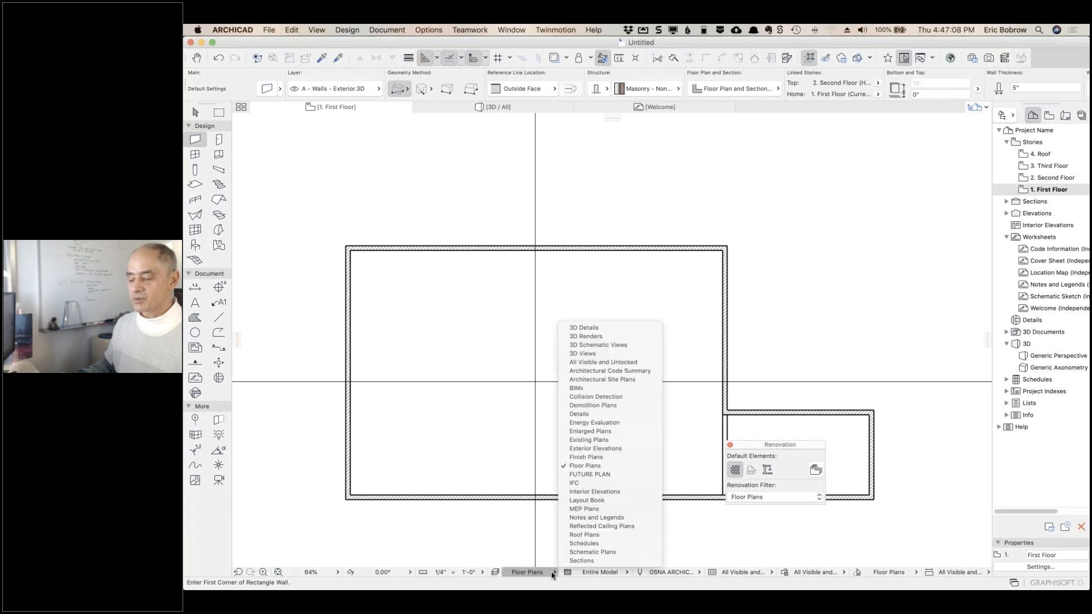
{"action": "left_click", "coordinate": [590, 475]}
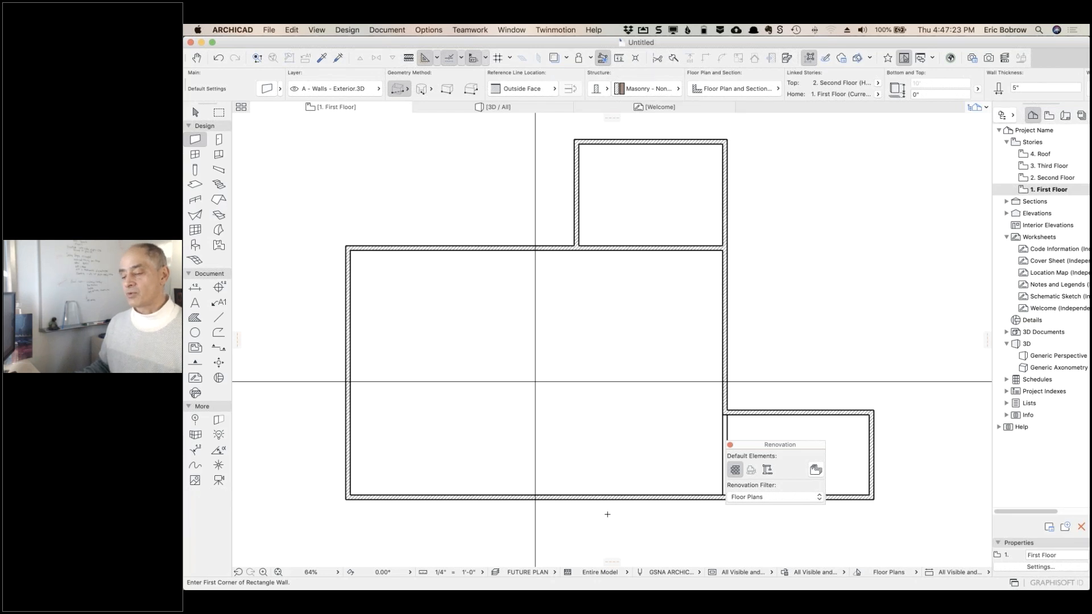
{"action": "left_click", "coordinate": [746, 498]}
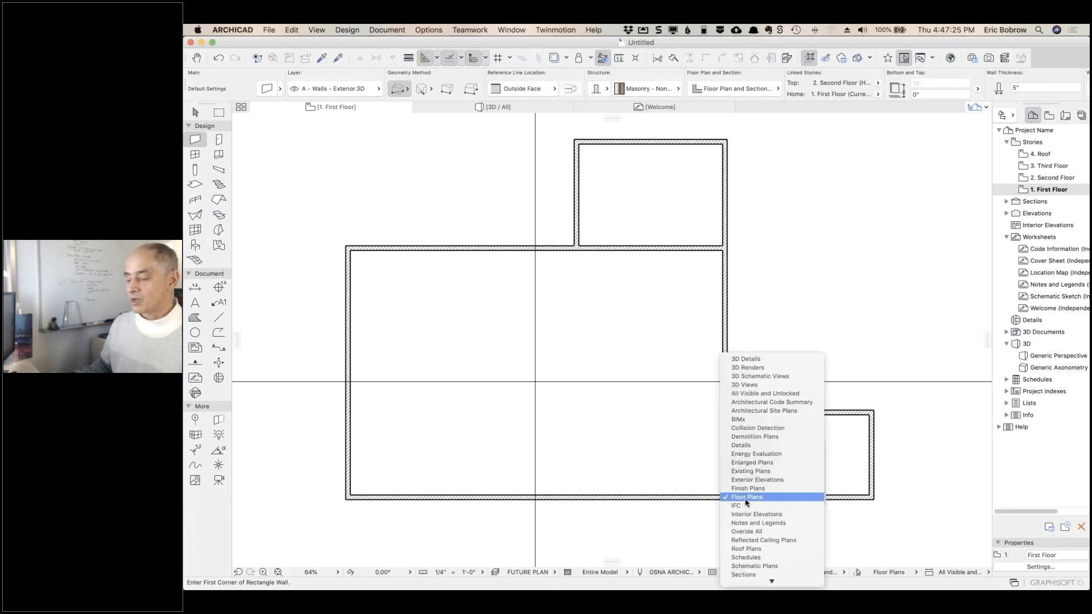
{"action": "left_click", "coordinate": [750, 471]}
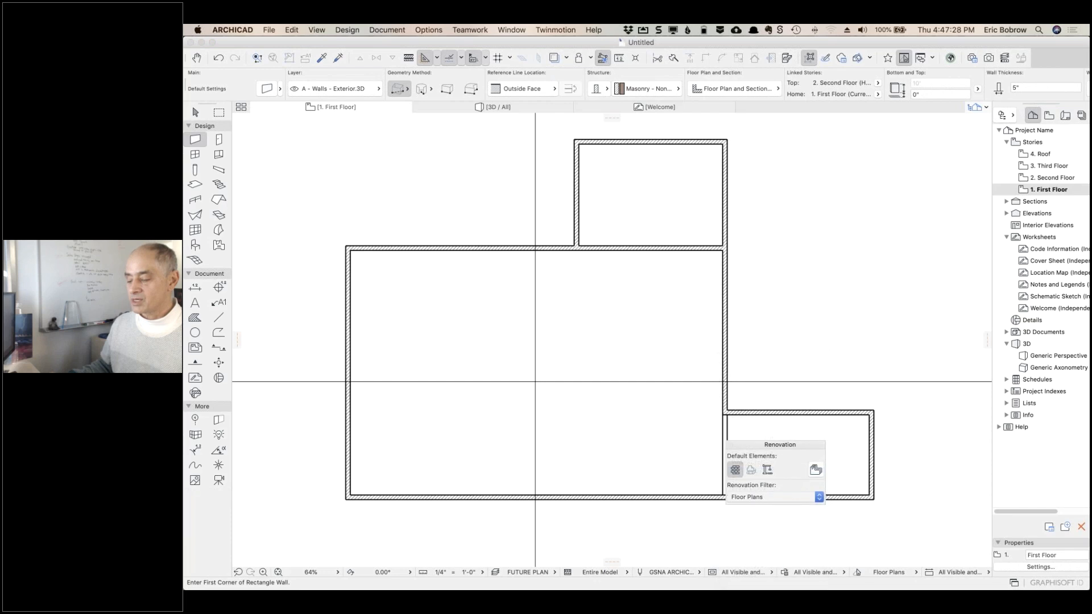
Try the Floor Plans layer combination and settle on Existing Plans as the active layer combination
{"action": "left_click", "coordinate": [552, 573]}
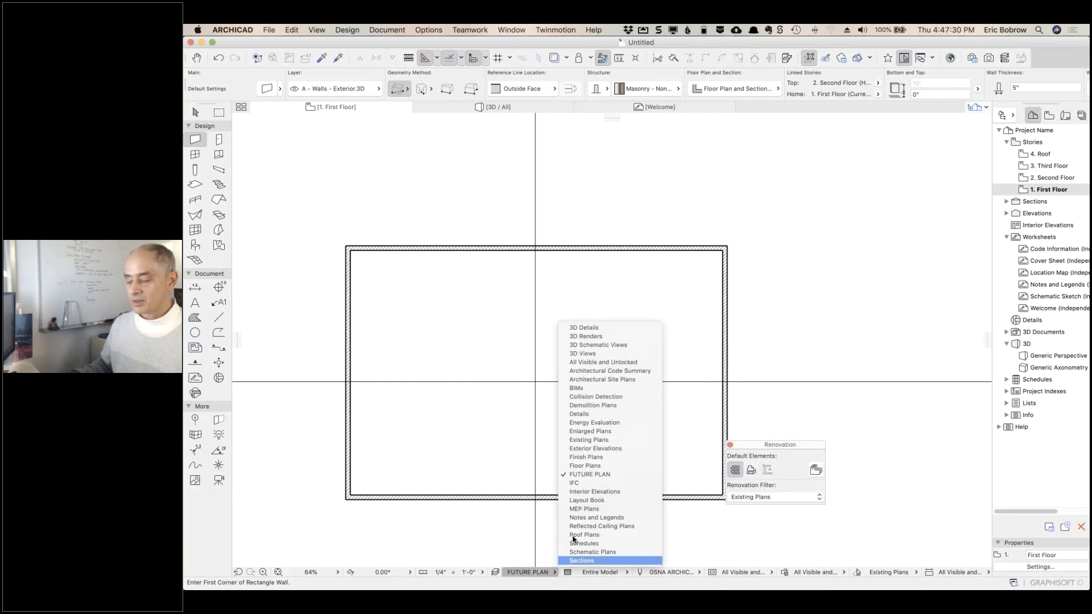
{"action": "left_click", "coordinate": [586, 466]}
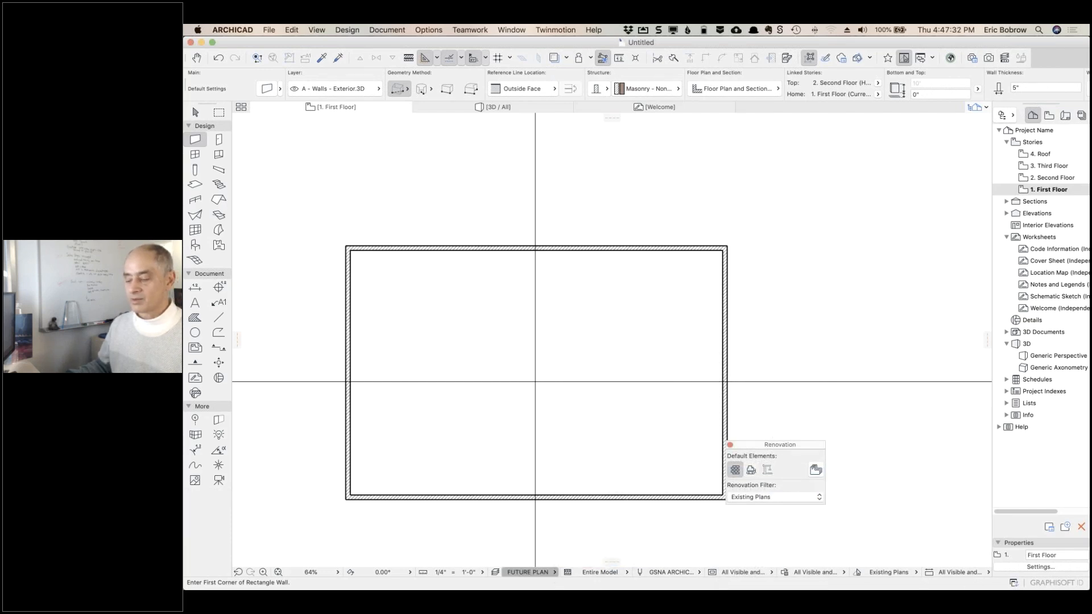
{"action": "left_click", "coordinate": [552, 572]}
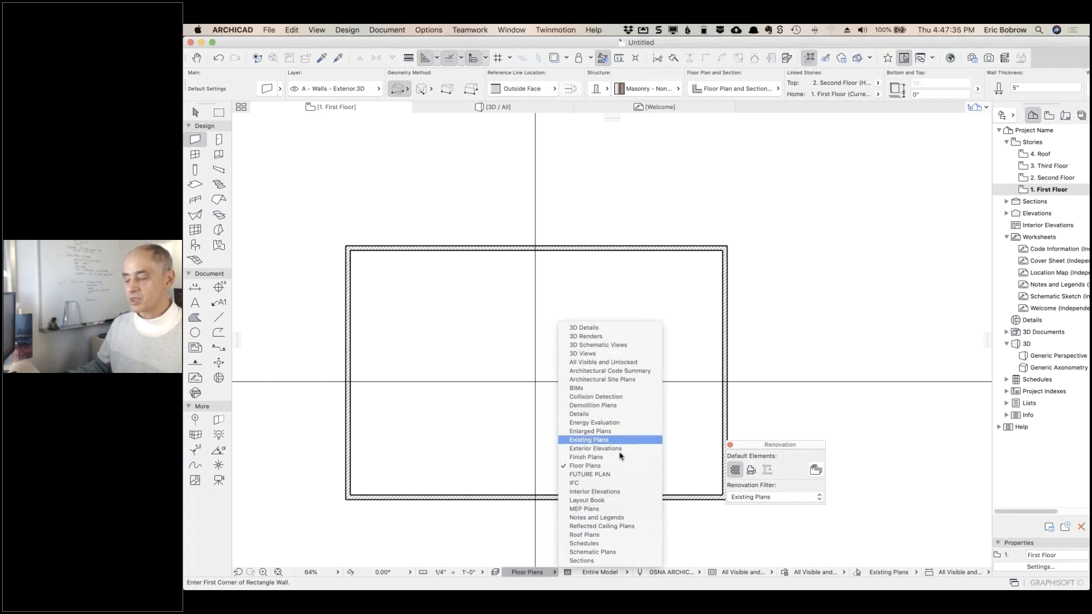
{"action": "left_click", "coordinate": [588, 441]}
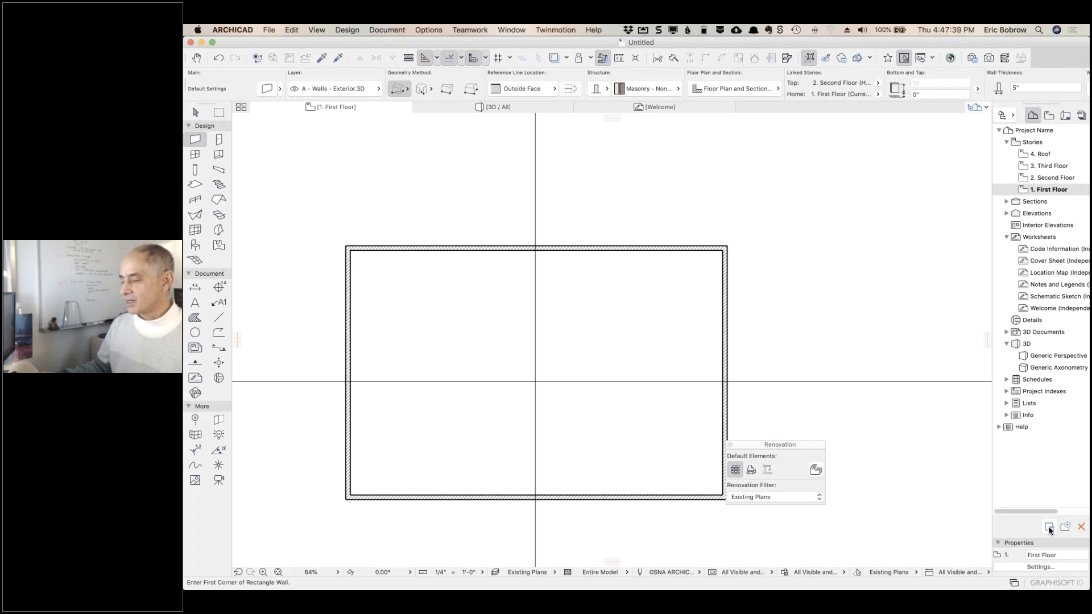
Save the current plan in the View Map as a view with the custom name EXISTING FIRST FLOOR
{"action": "left_click", "coordinate": [1049, 116]}
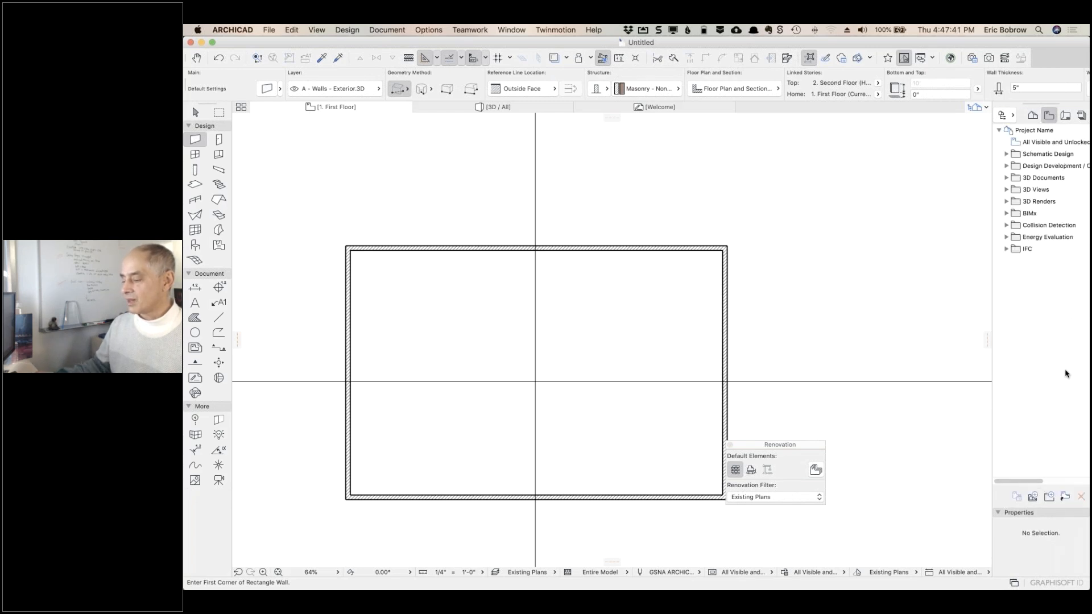
{"action": "left_click", "coordinate": [1033, 496]}
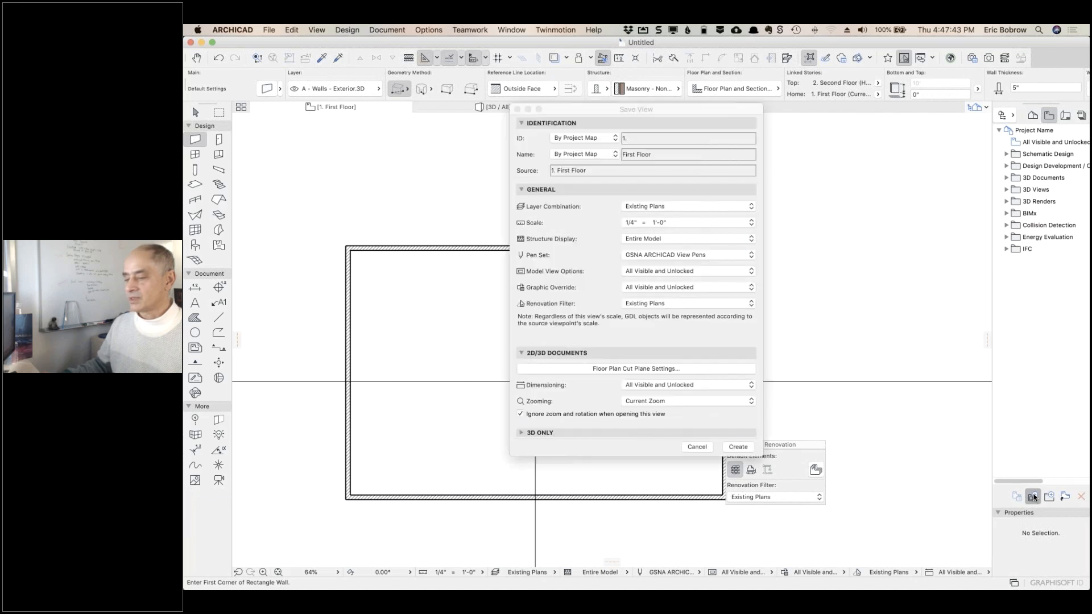
{"action": "left_click", "coordinate": [613, 156]}
{"action": "left_click", "coordinate": [605, 165]}
{"action": "type", "text": "EXISTING FIRST FLOOR"}
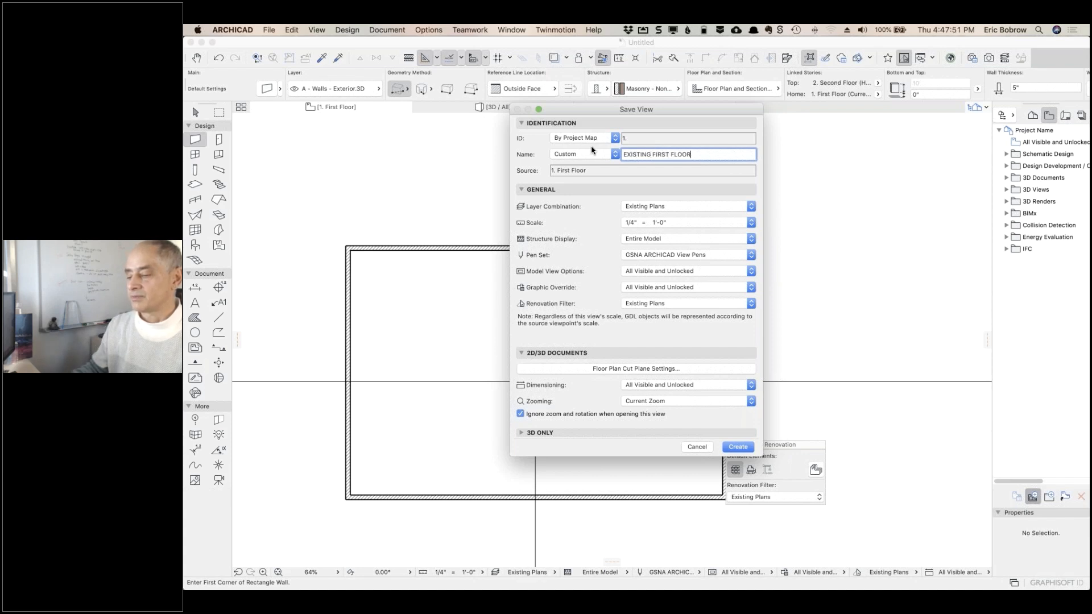
{"action": "left_click", "coordinate": [733, 448]}
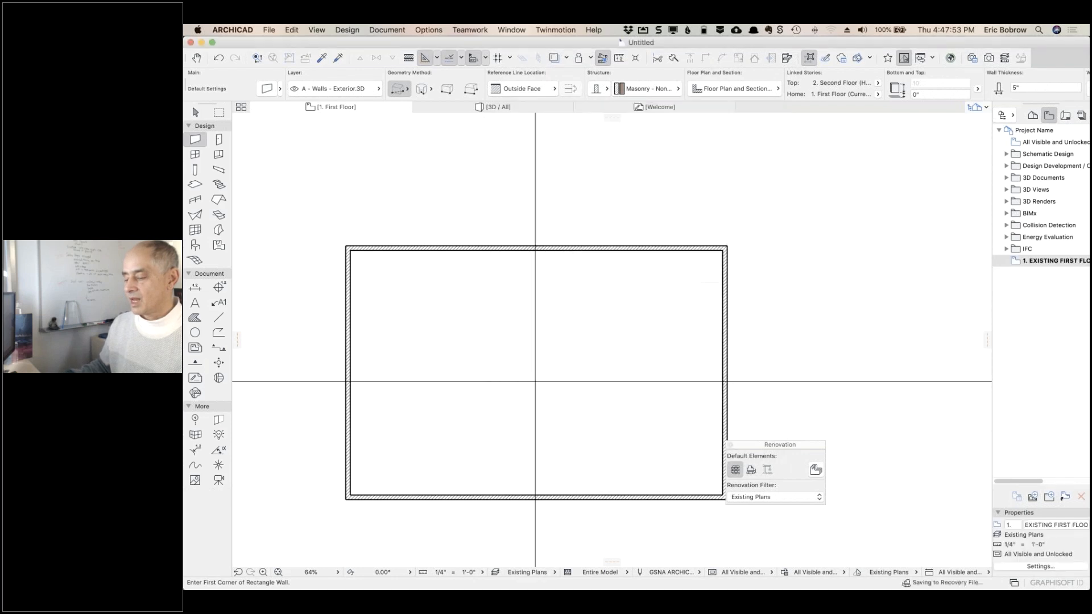
Set both the renovation filter and the layer combination to Floor Plans, moving the Renovation palette clear of the lower addition
{"action": "left_click", "coordinate": [818, 499]}
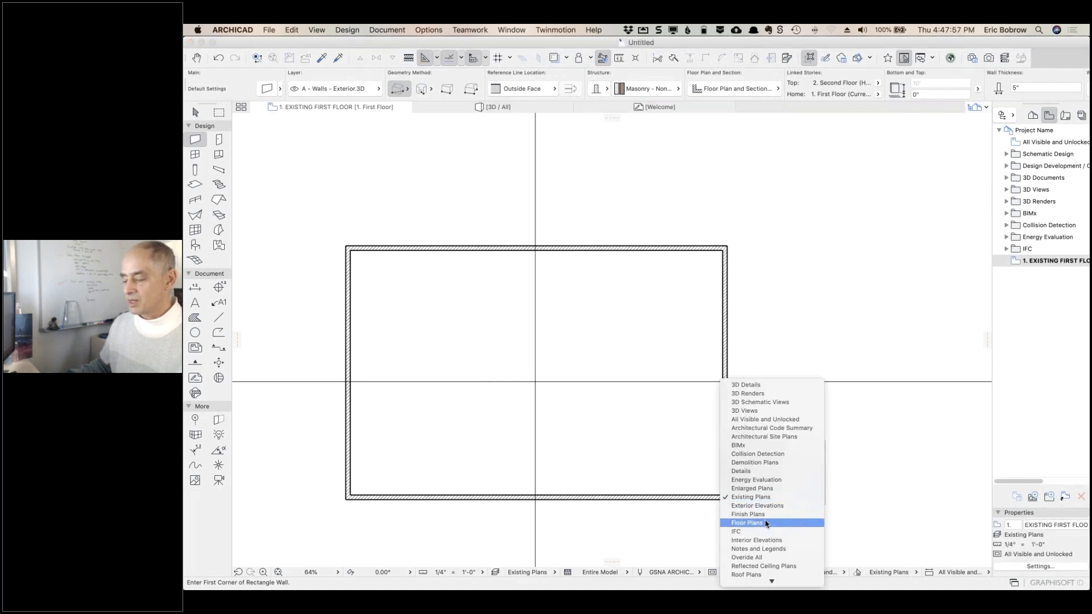
{"action": "left_click", "coordinate": [765, 523]}
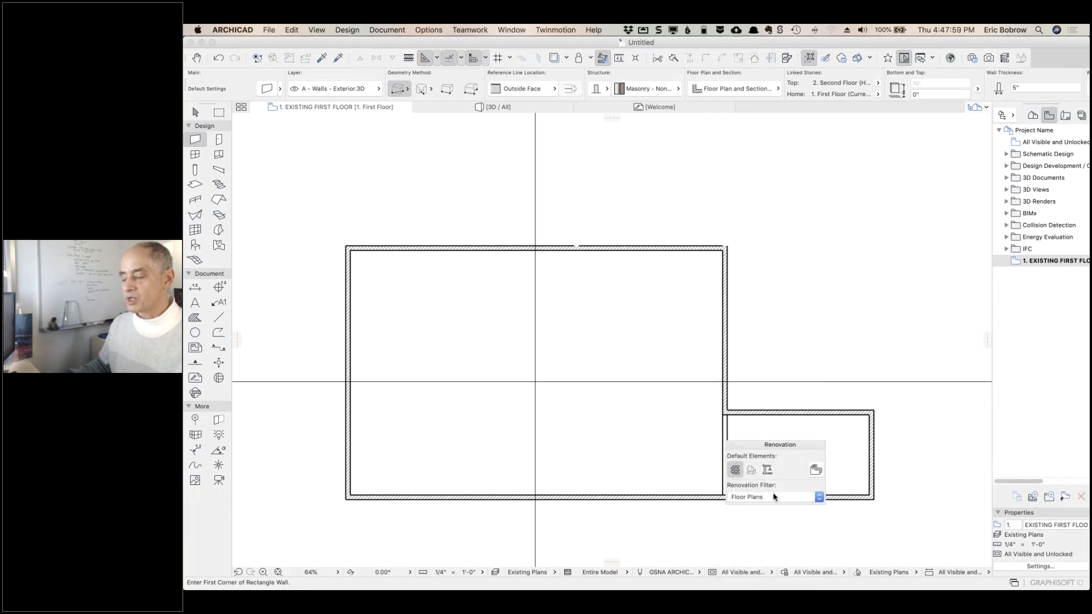
{"action": "left_click_drag", "start_coordinate": [782, 444], "coordinate": [807, 313]}
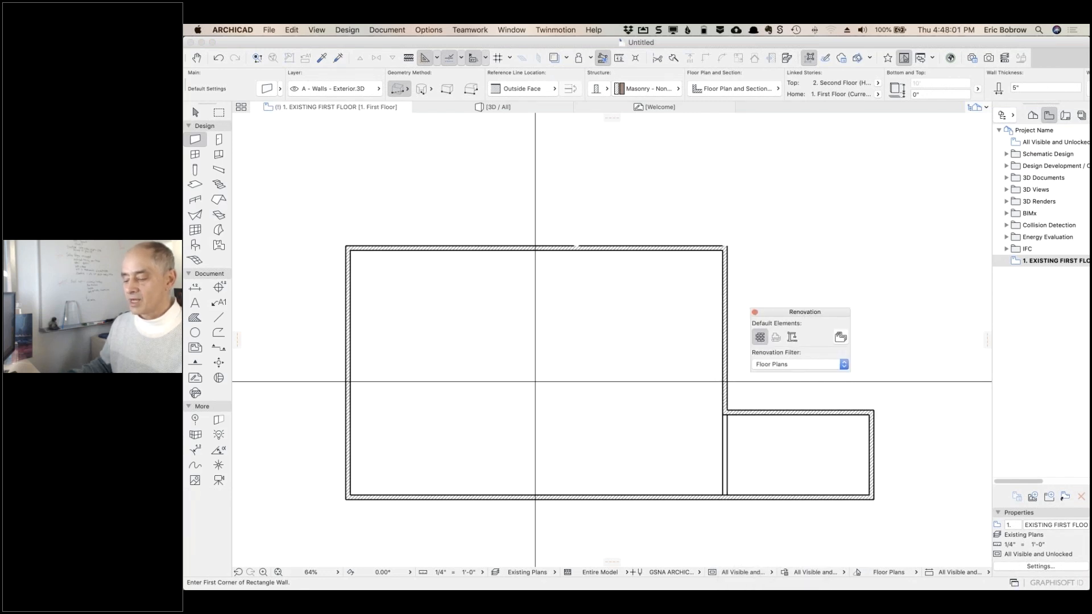
{"action": "left_click", "coordinate": [553, 573]}
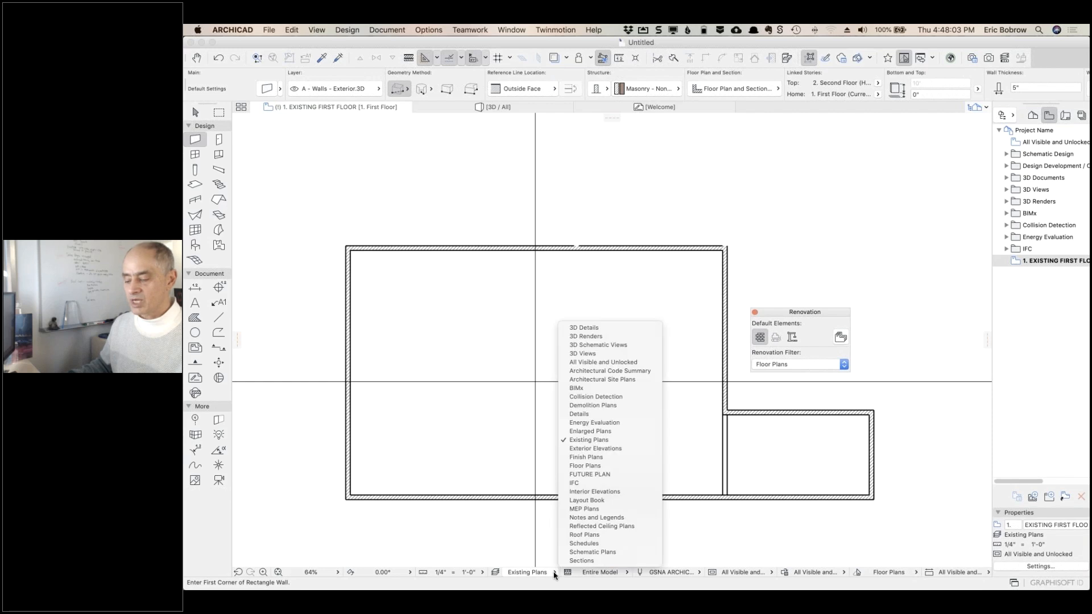
{"action": "left_click", "coordinate": [596, 466]}
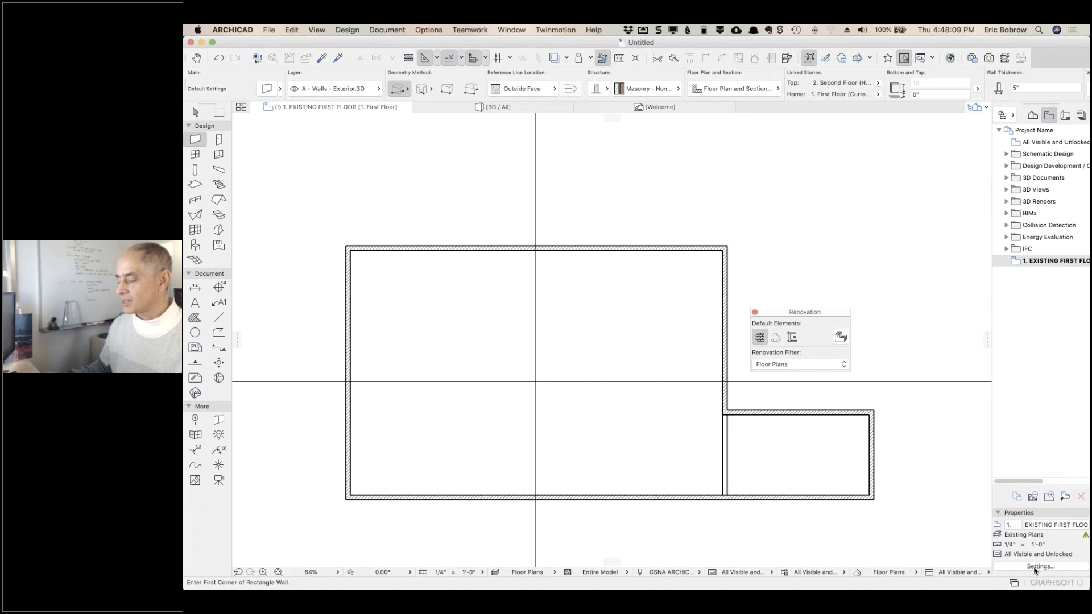
Save the current plan as a new view with the custom name PHASE 1 PLAN
{"action": "left_click", "coordinate": [1033, 497]}
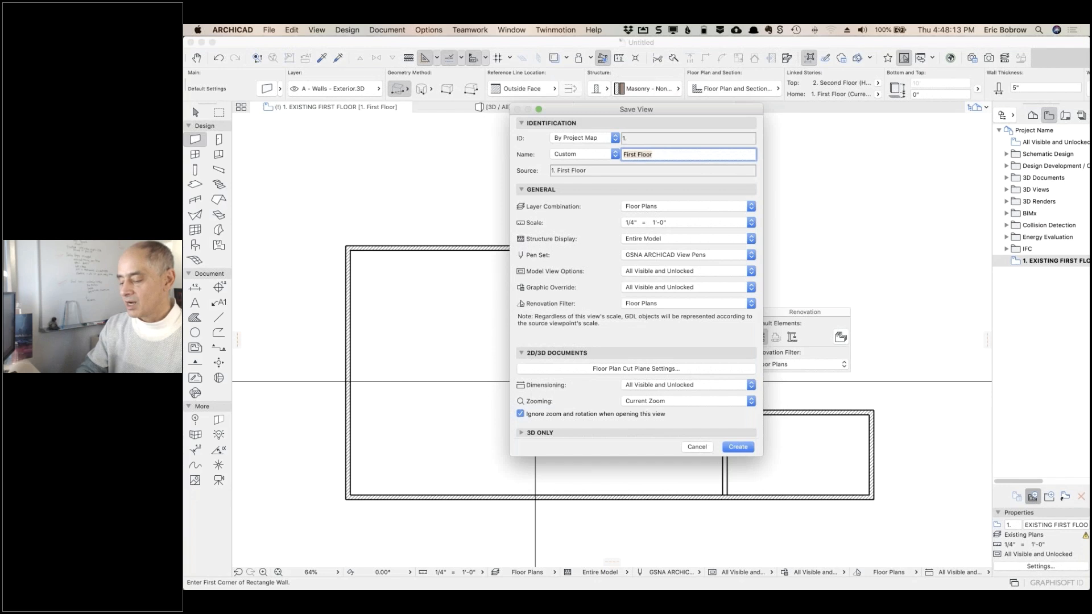
{"action": "type", "text": "FINA"}
{"action": "key", "text": "BackSpace"}
{"action": "key", "text": "BackSpace"}
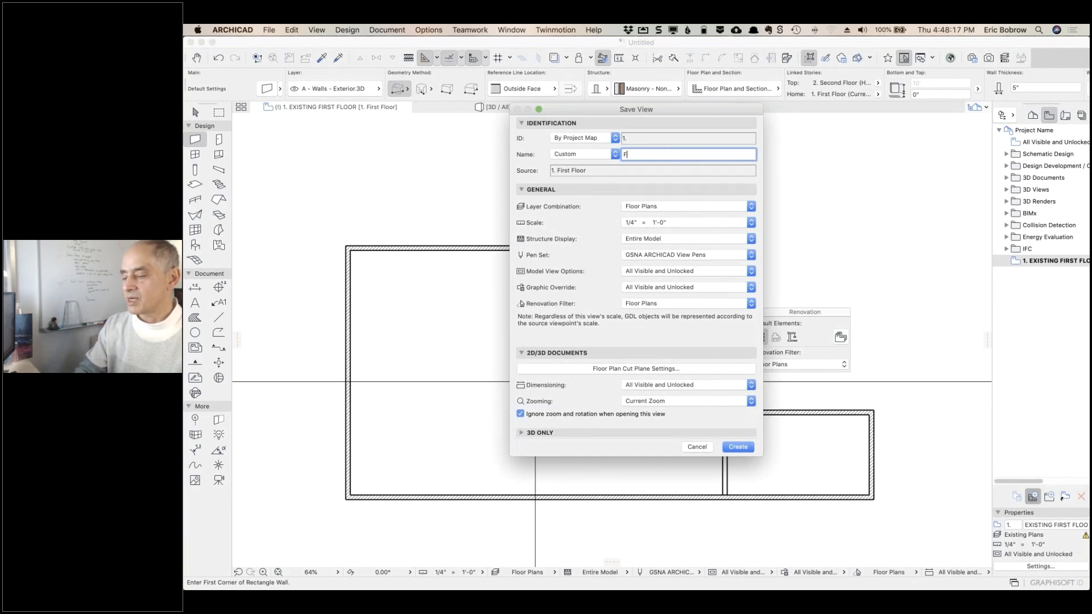
{"action": "type", "text": "PHASE 1 PLAN"}
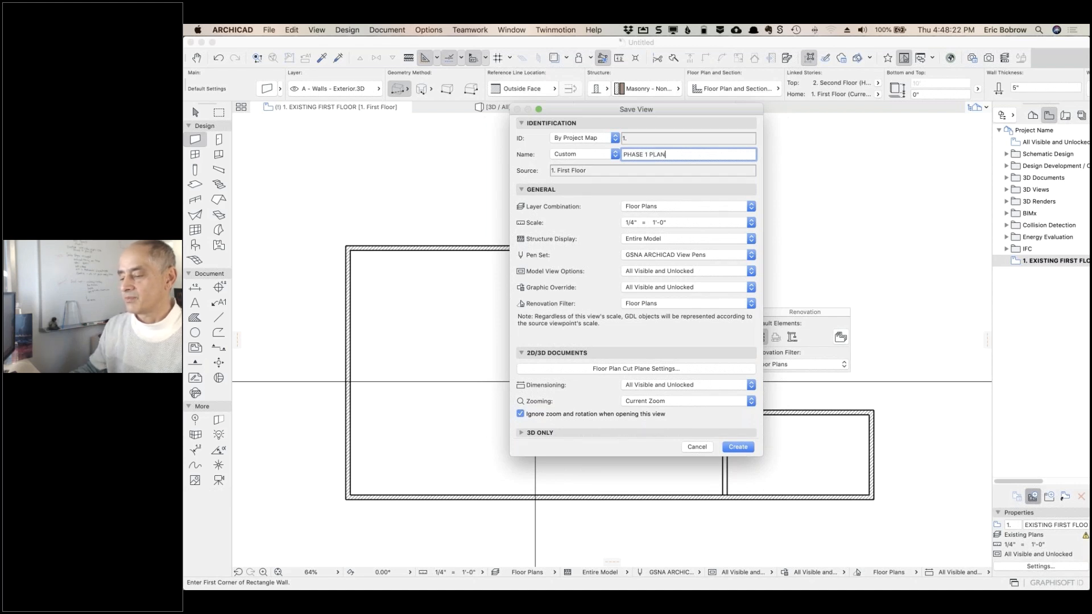
{"action": "left_click", "coordinate": [737, 447]}
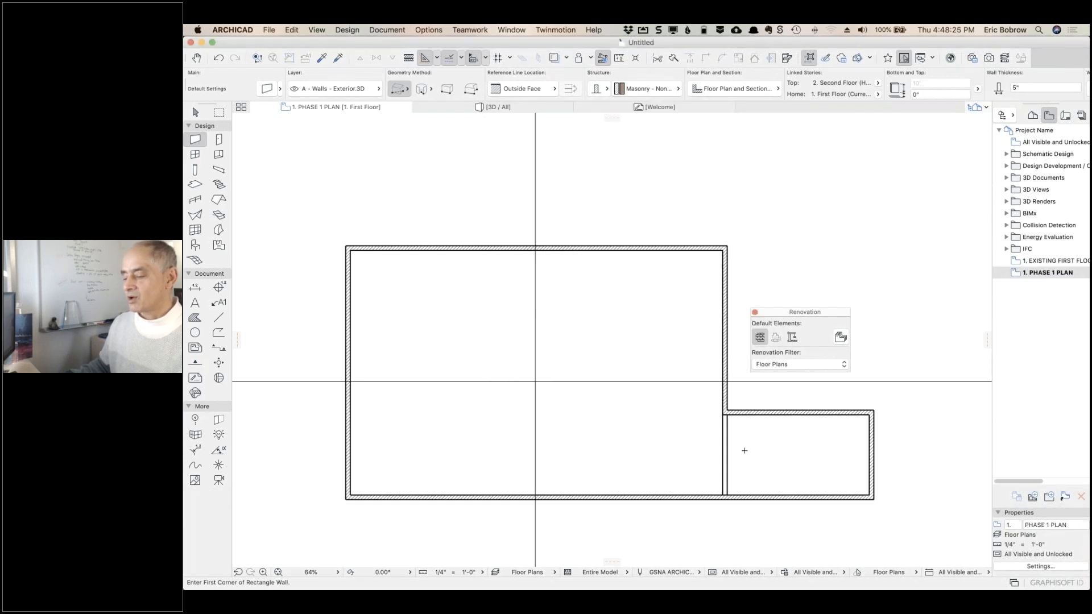
Switch the active layer combination to FUTURE PLAN
{"action": "left_click", "coordinate": [554, 572]}
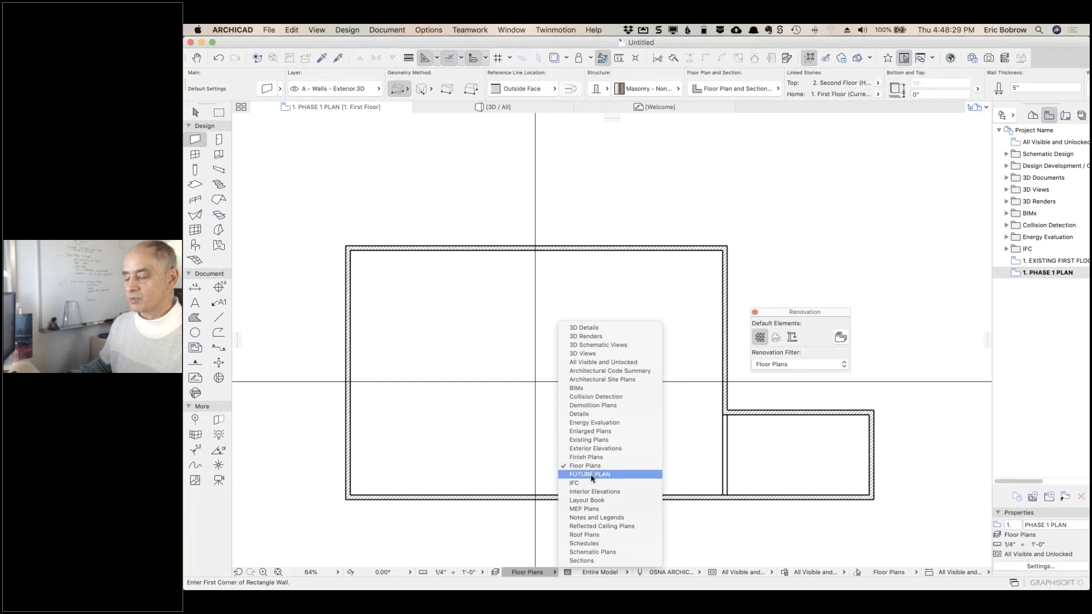
{"action": "left_click", "coordinate": [591, 474]}
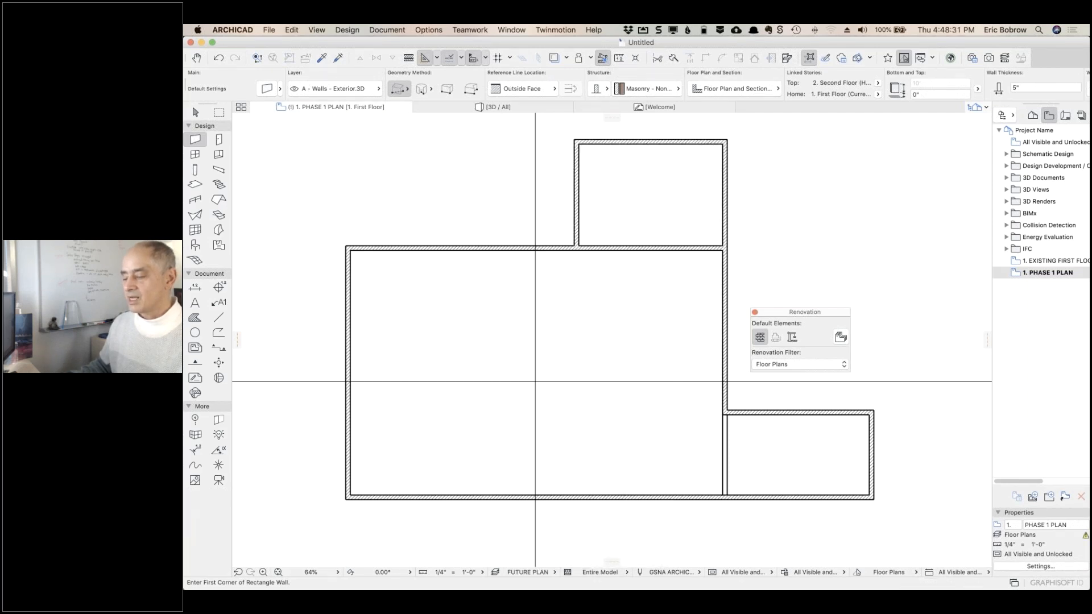
Keep the Floor Plans renovation filter and save the current plan as a new view with the custom name FUTURE PLAN
{"action": "left_click", "coordinate": [840, 367]}
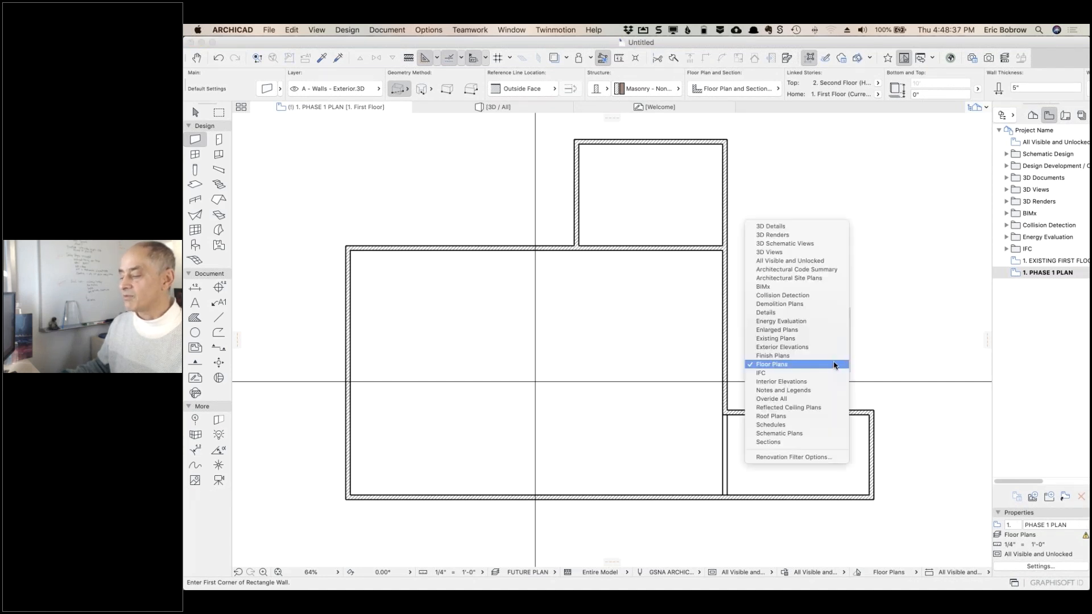
{"action": "left_click", "coordinate": [791, 364]}
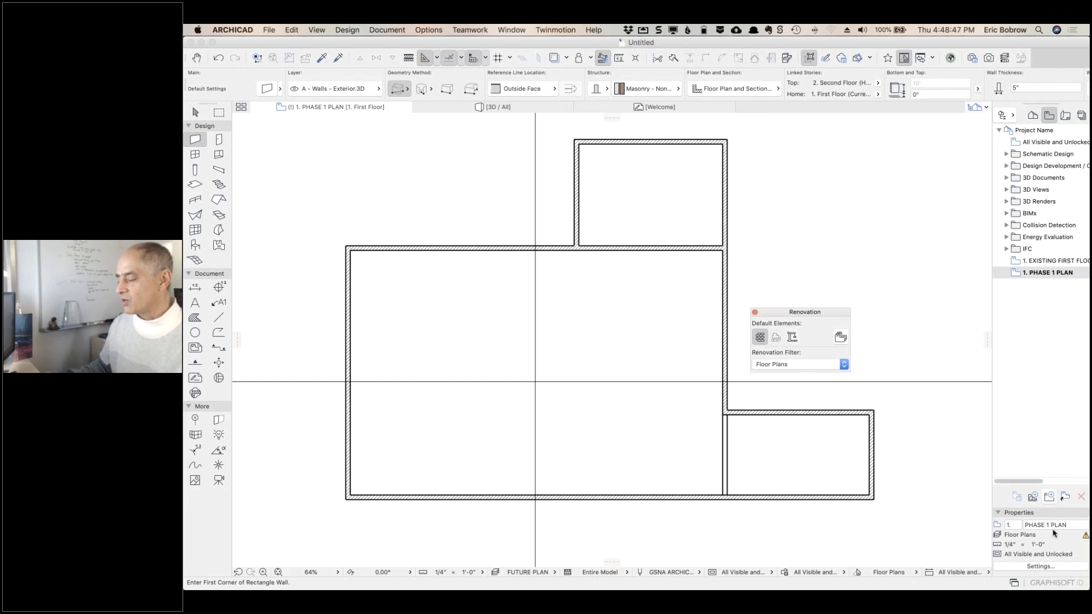
{"action": "left_click", "coordinate": [1033, 497]}
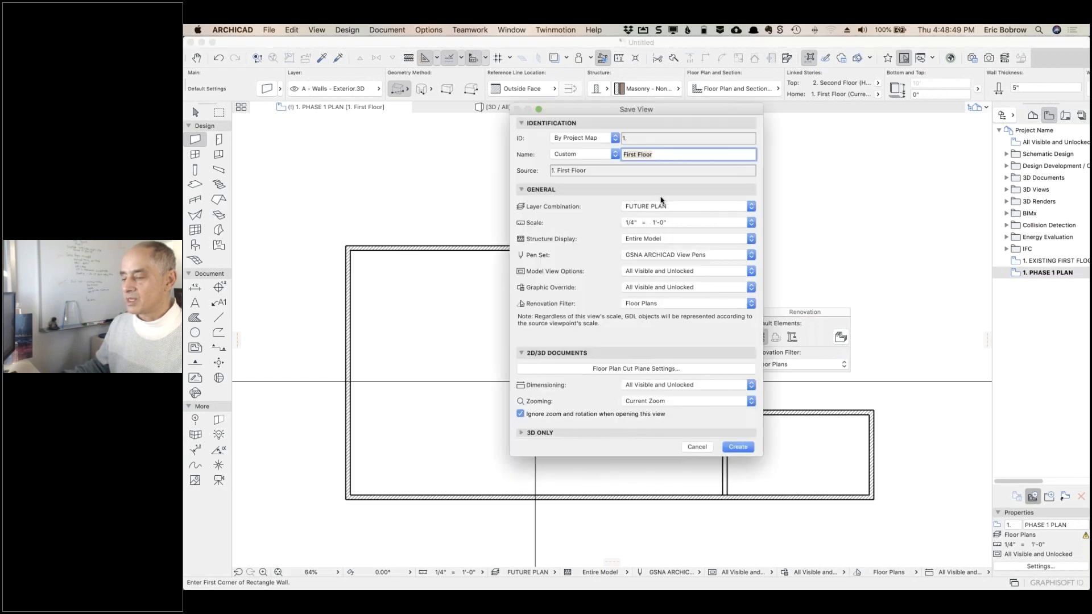
{"action": "type", "text": "FUTURE "}
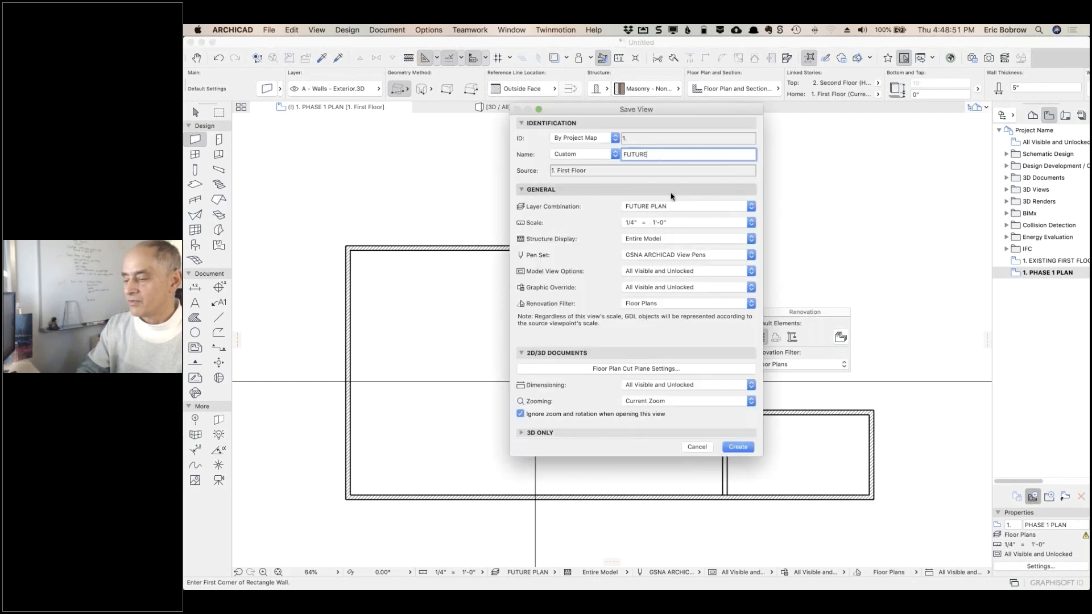
{"action": "type", "text": "PLAN"}
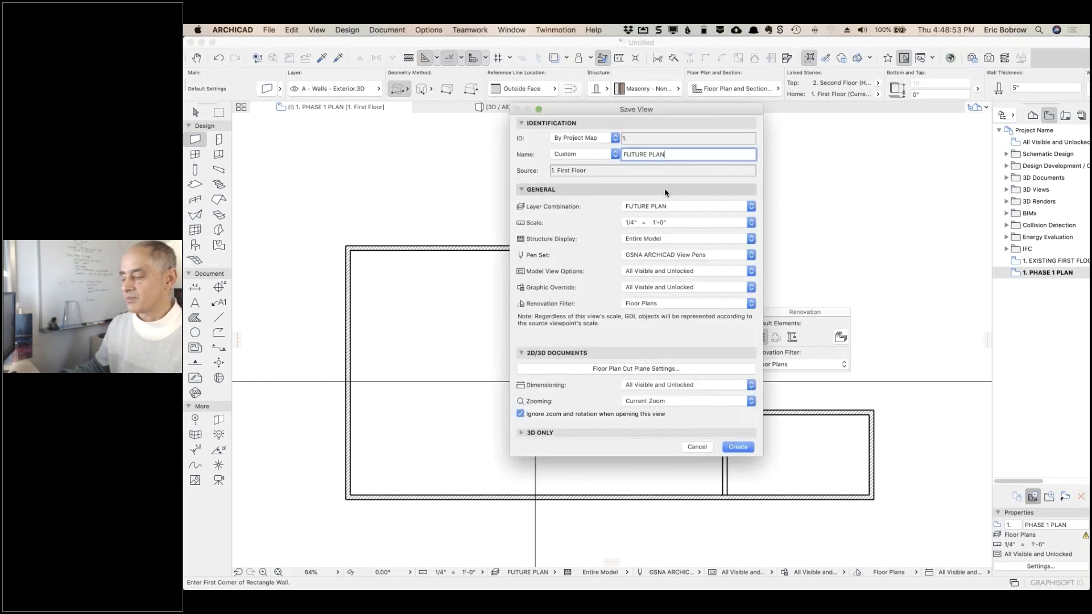
{"action": "left_click", "coordinate": [738, 447]}
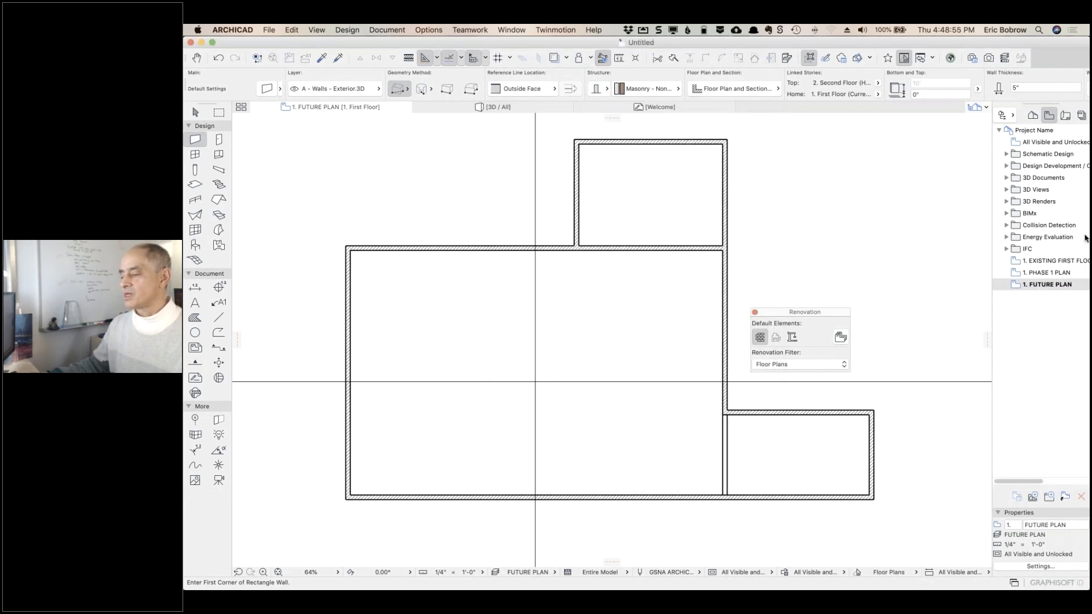
Open the EXISTING FIRST FLOOR, PHASE 1 PLAN and FUTURE PLAN views in turn to compare them
{"action": "double_click", "coordinate": [1015, 263]}
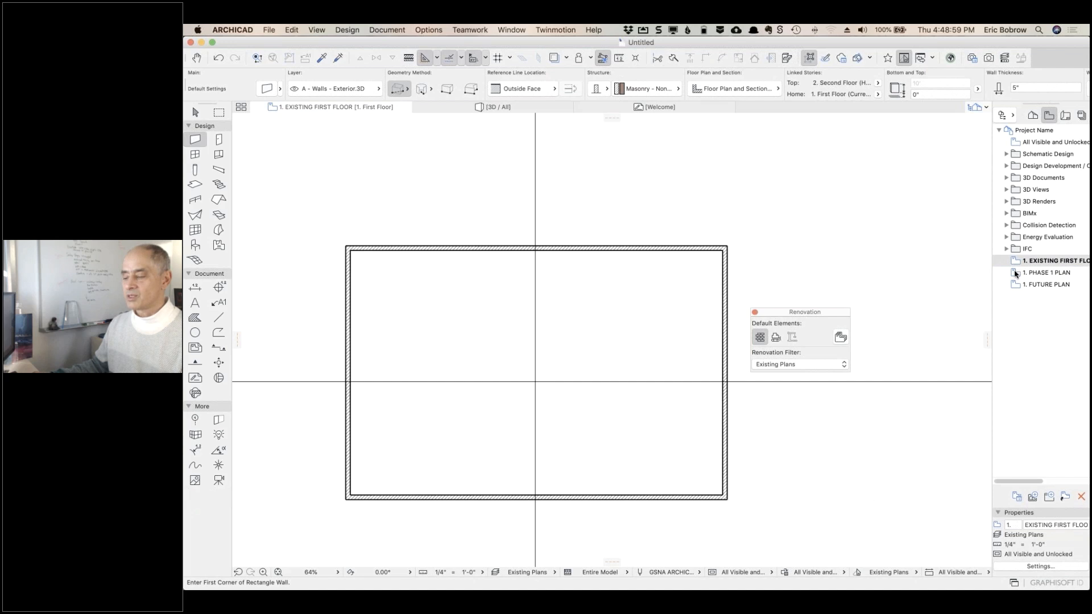
{"action": "double_click", "coordinate": [1016, 273]}
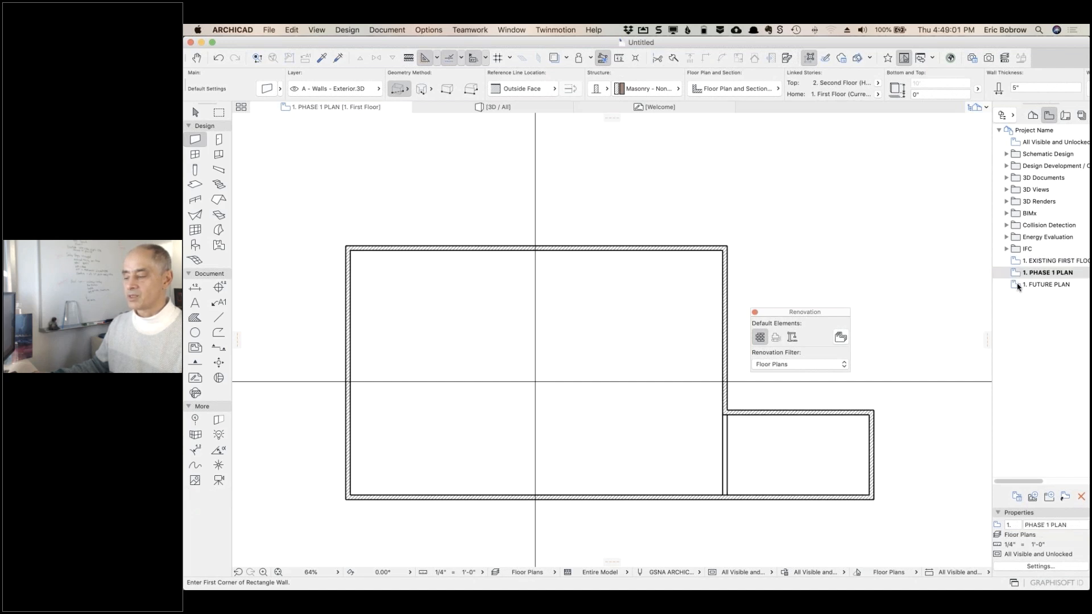
{"action": "double_click", "coordinate": [1018, 285]}
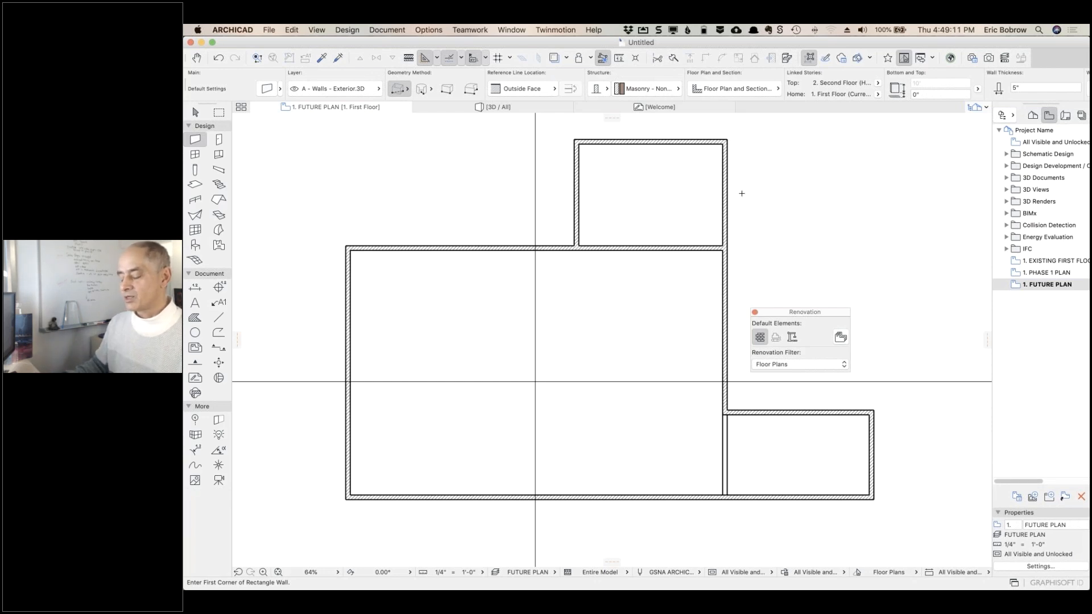
Create a new graphic override combination named FUTURE DASHED
{"action": "left_click", "coordinate": [785, 573]}
{"action": "left_click", "coordinate": [523, 520]}
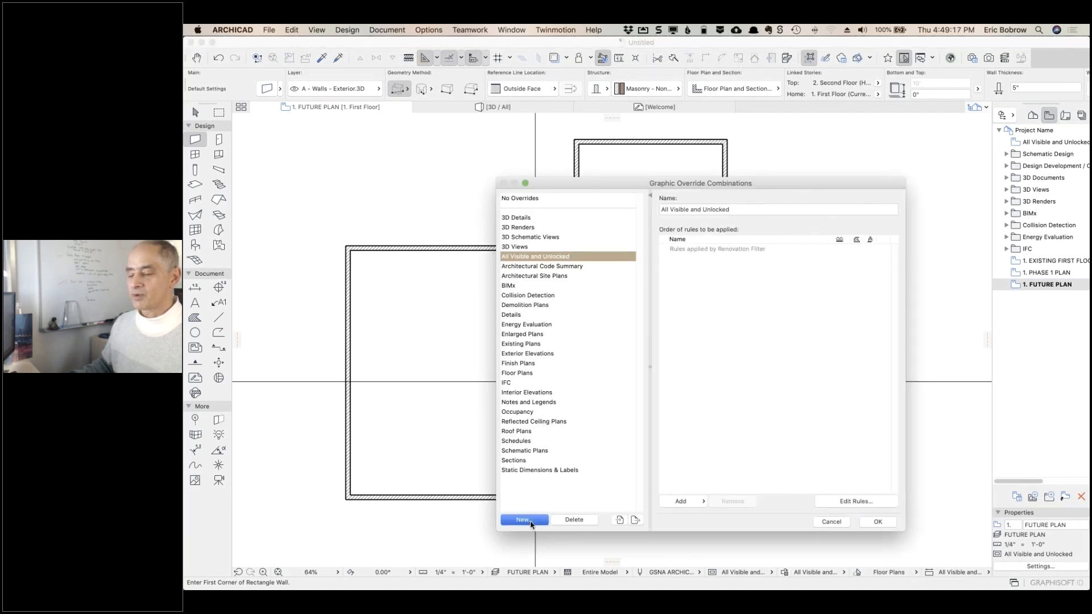
{"action": "type", "text": "FUTURE DASHED"}
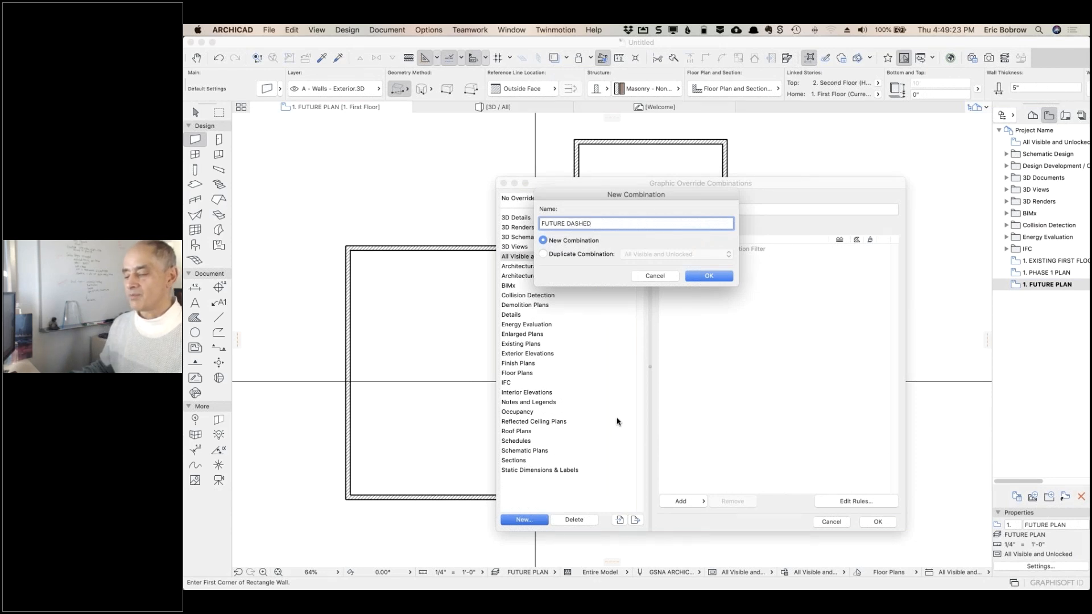
{"action": "left_click", "coordinate": [705, 277]}
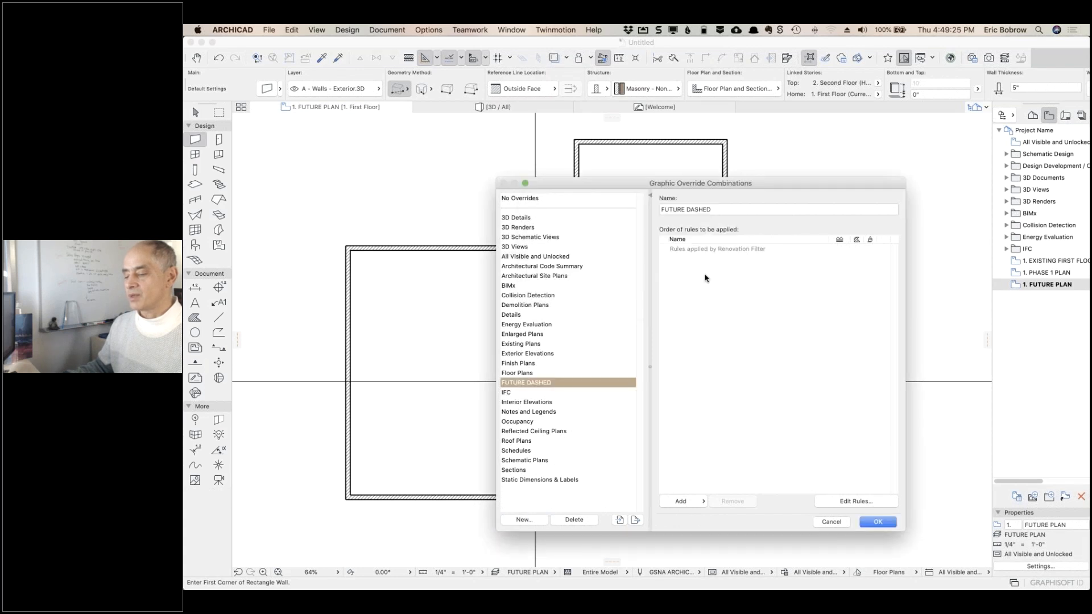
Create a new graphic override rule named FUTURE DASHED OUTLINE with its element type criterion set to Wall
{"action": "left_click", "coordinate": [852, 504]}
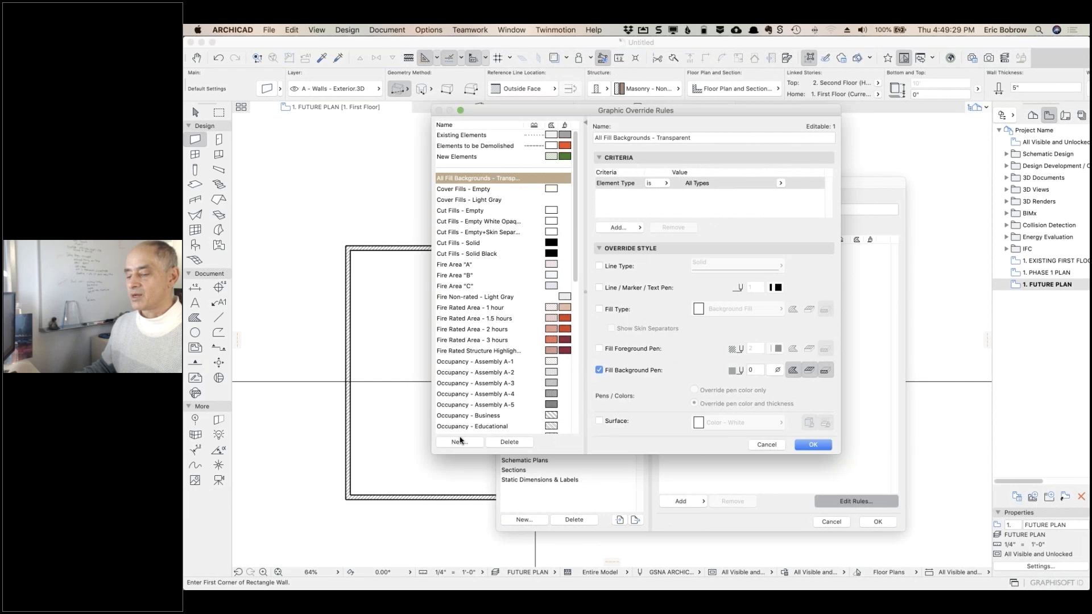
{"action": "left_click", "coordinate": [457, 443]}
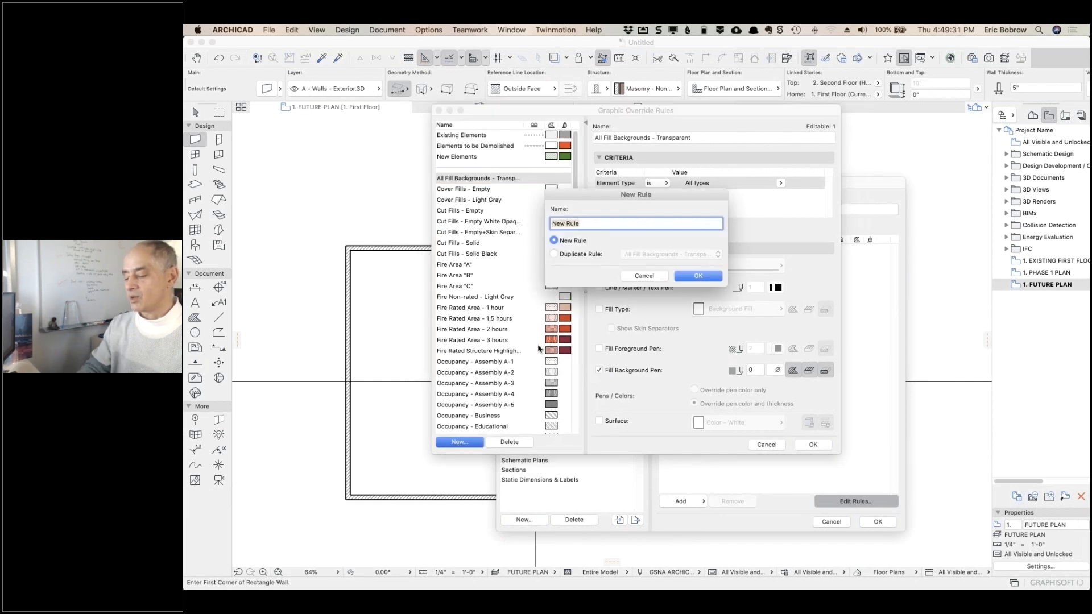
{"action": "type", "text": "FUTURE "}
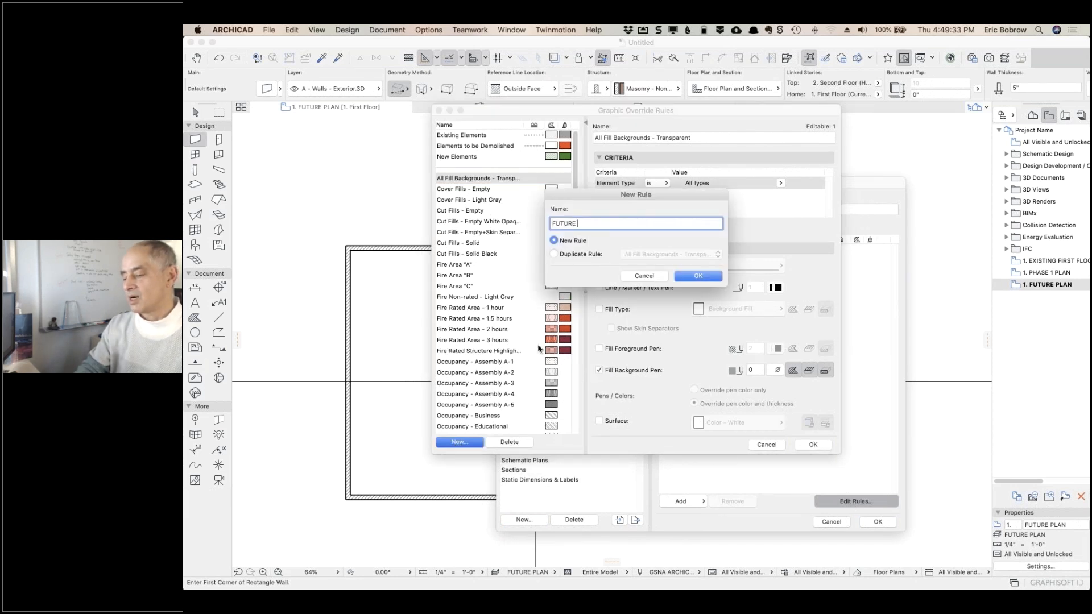
{"action": "type", "text": "DASHED"}
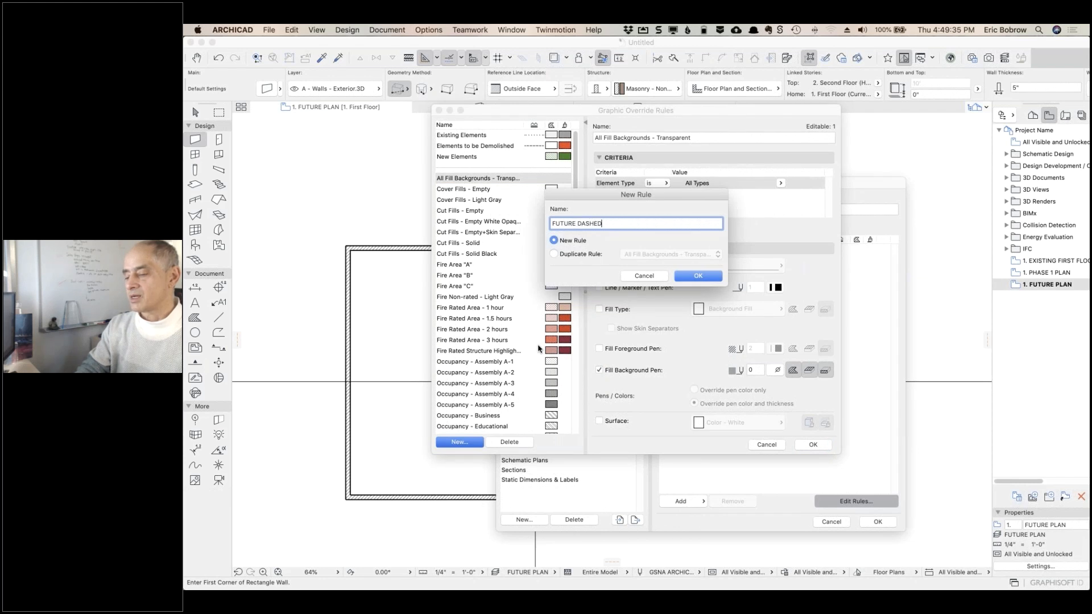
{"action": "type", "text": " OUTLINE"}
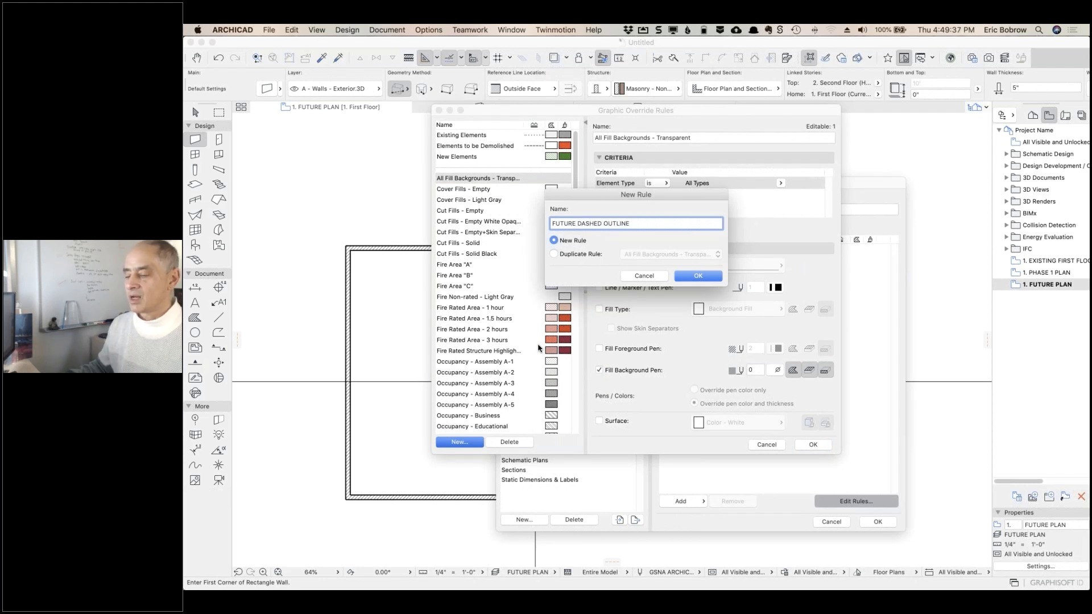
{"action": "left_click", "coordinate": [698, 277]}
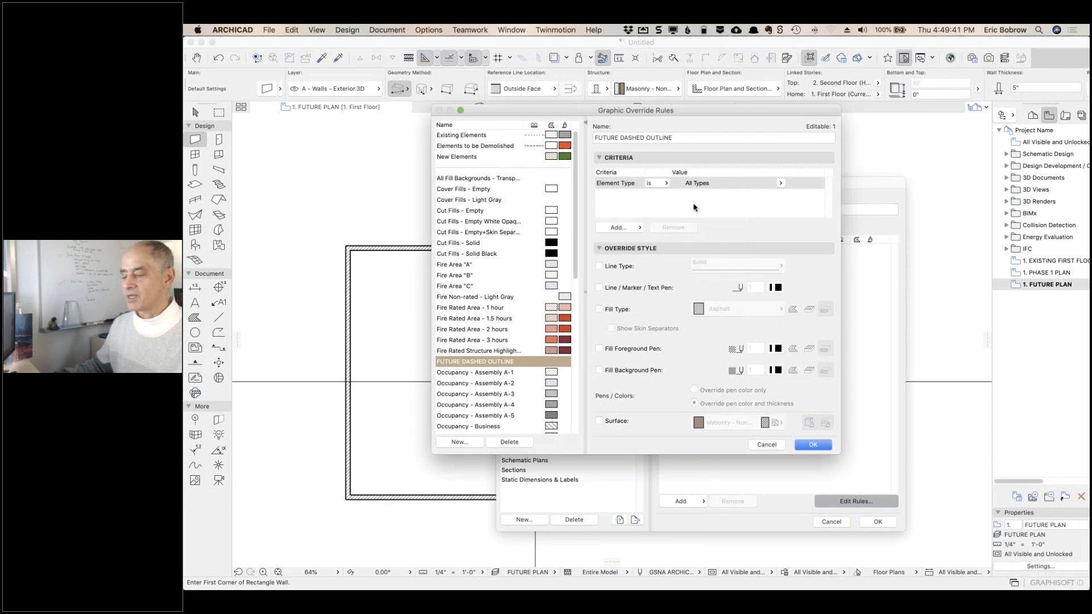
{"action": "left_click", "coordinate": [781, 183]}
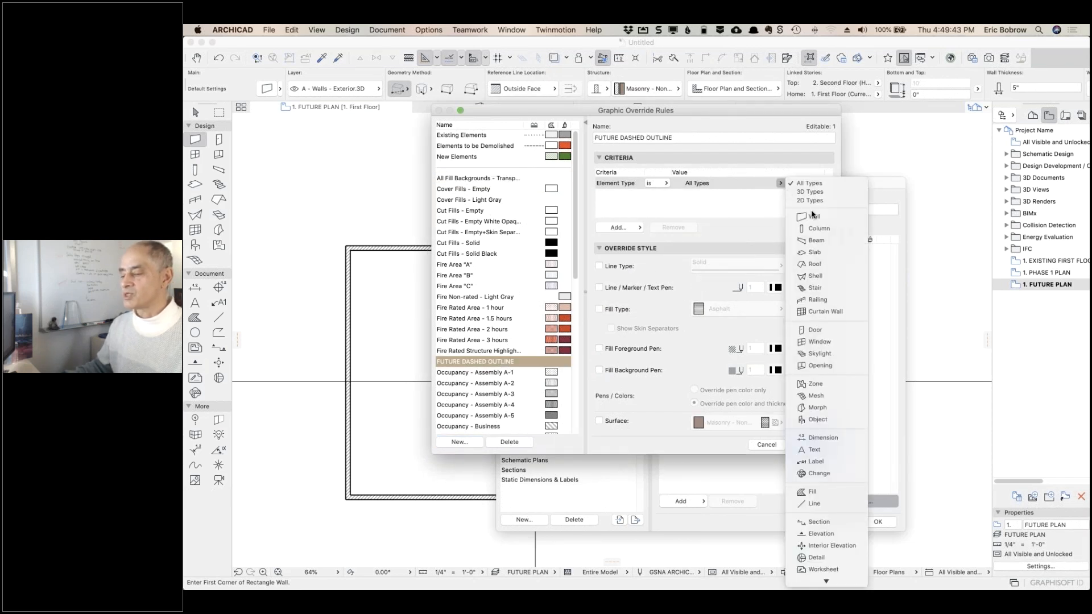
{"action": "left_click", "coordinate": [805, 219]}
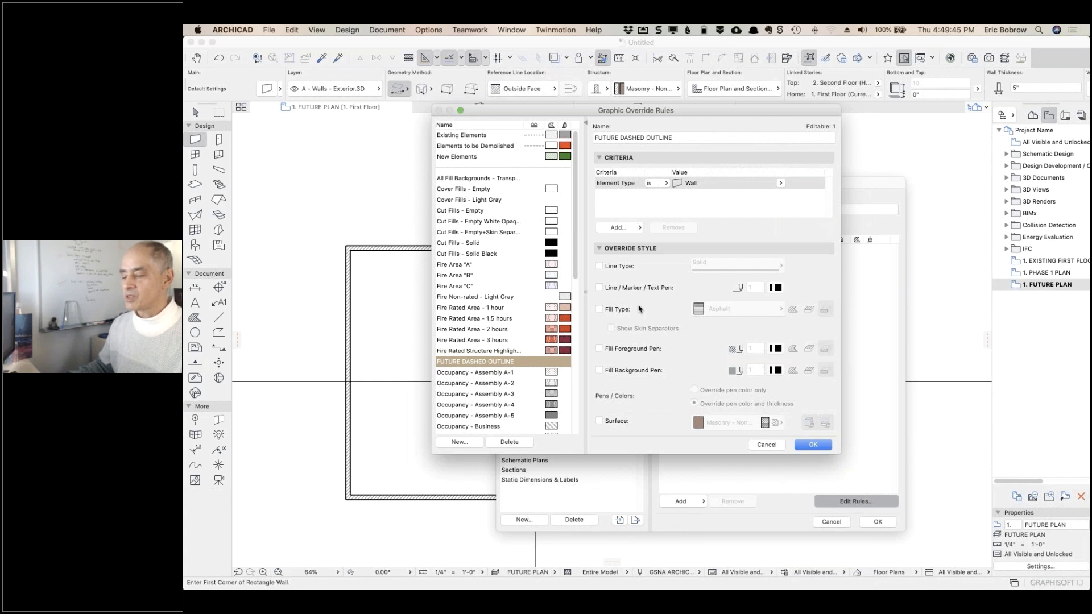
Override the rule's line type with Dashed - Dense and its fill type with Air Space, and accept the rule
{"action": "left_click", "coordinate": [600, 267]}
{"action": "left_click", "coordinate": [756, 266]}
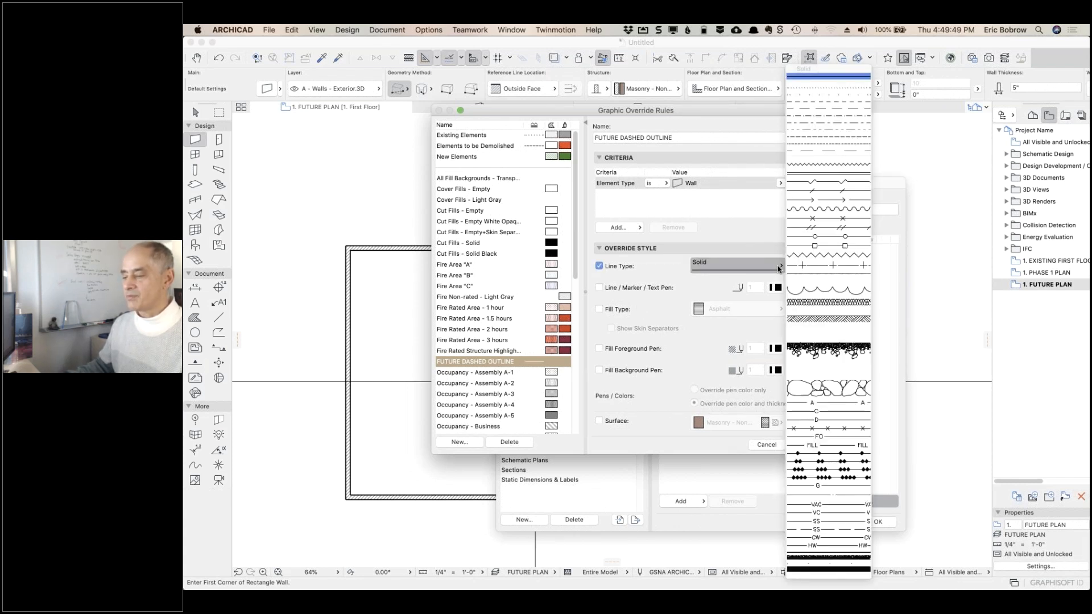
{"action": "left_click", "coordinate": [831, 145]}
{"action": "left_click", "coordinate": [598, 309]}
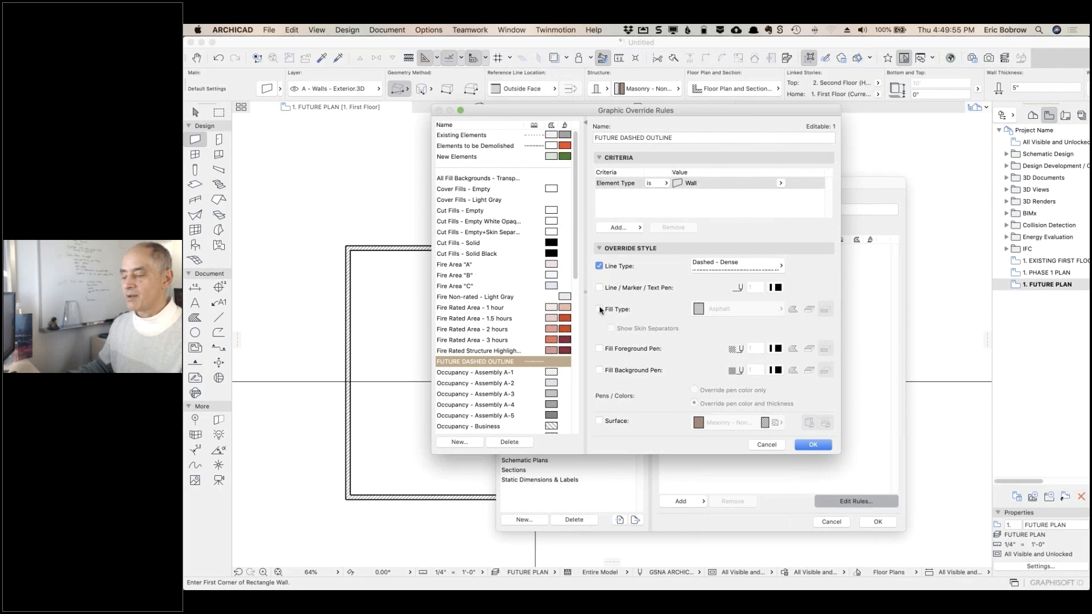
{"action": "left_click", "coordinate": [782, 311]}
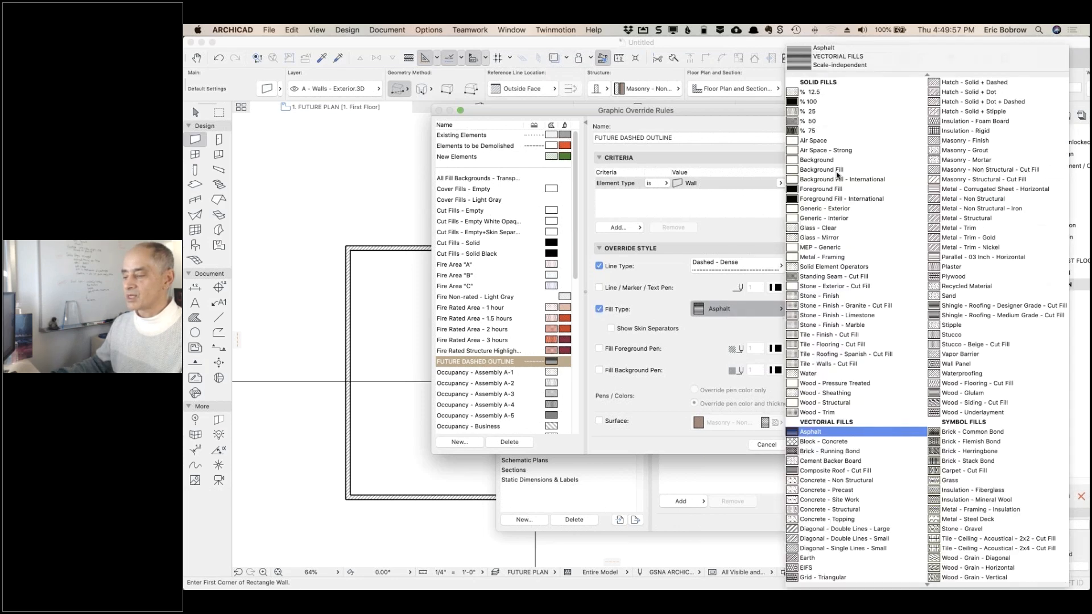
{"action": "left_click", "coordinate": [831, 142]}
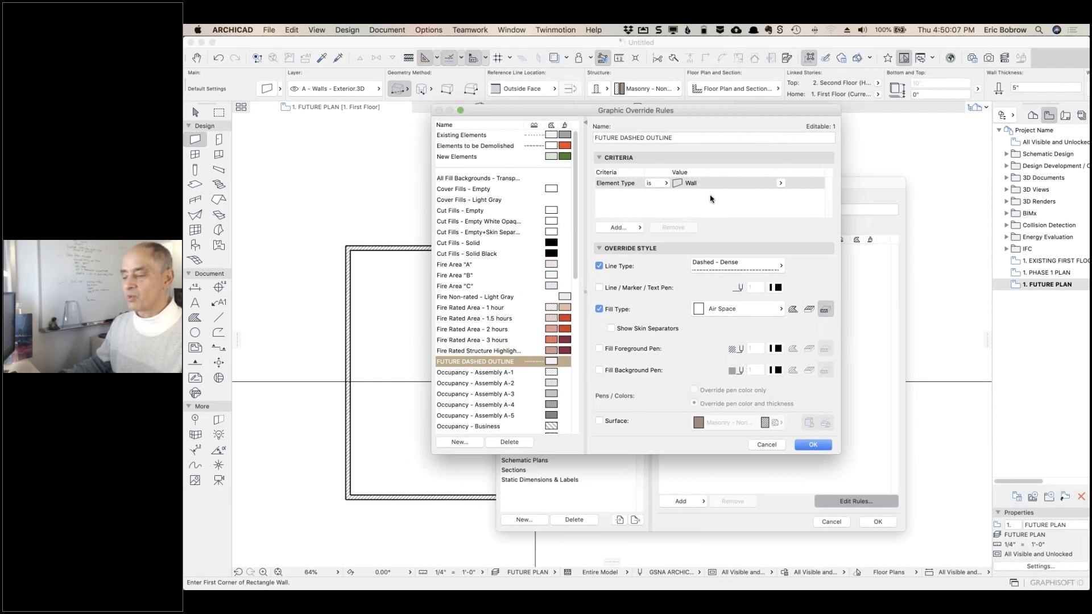
{"action": "left_click", "coordinate": [815, 444]}
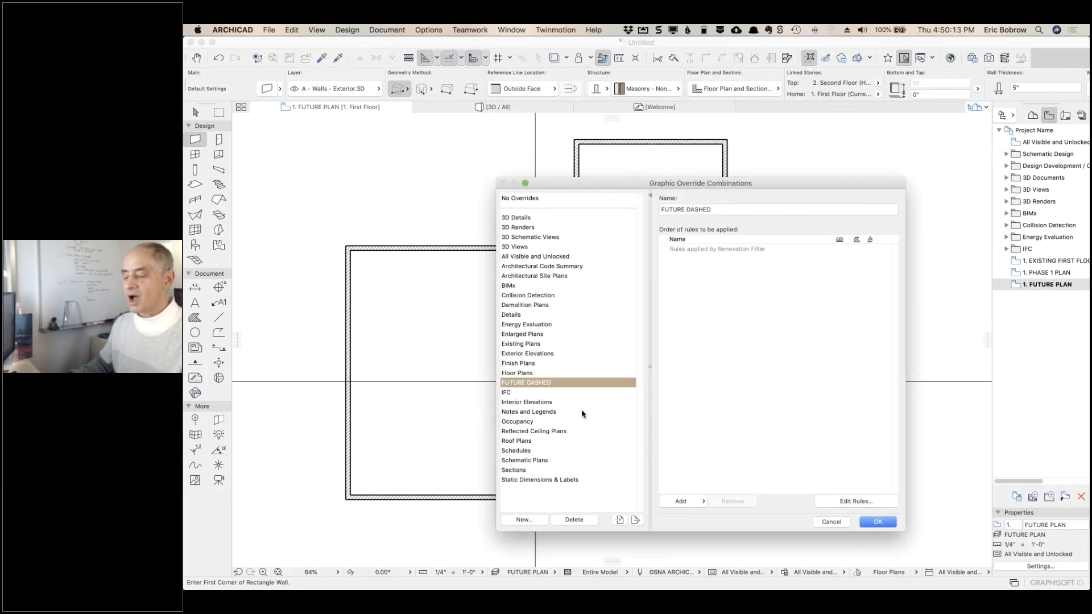
Add the FUTURE DASHED OUTLINE rule to the FUTURE DASHED combination and apply it to the plan
{"action": "left_click", "coordinate": [703, 503]}
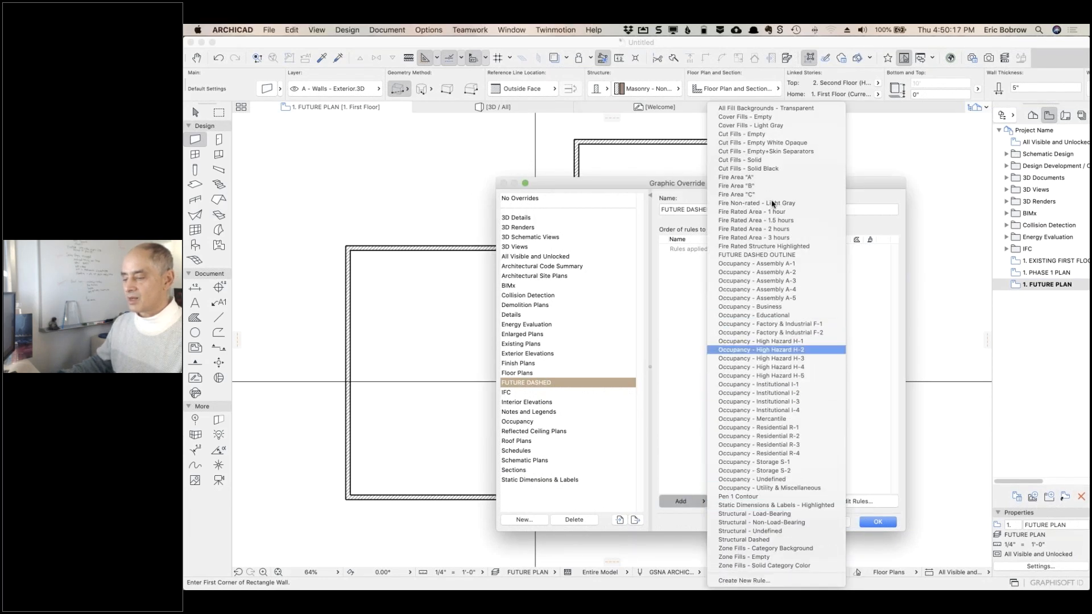
{"action": "left_click", "coordinate": [755, 255]}
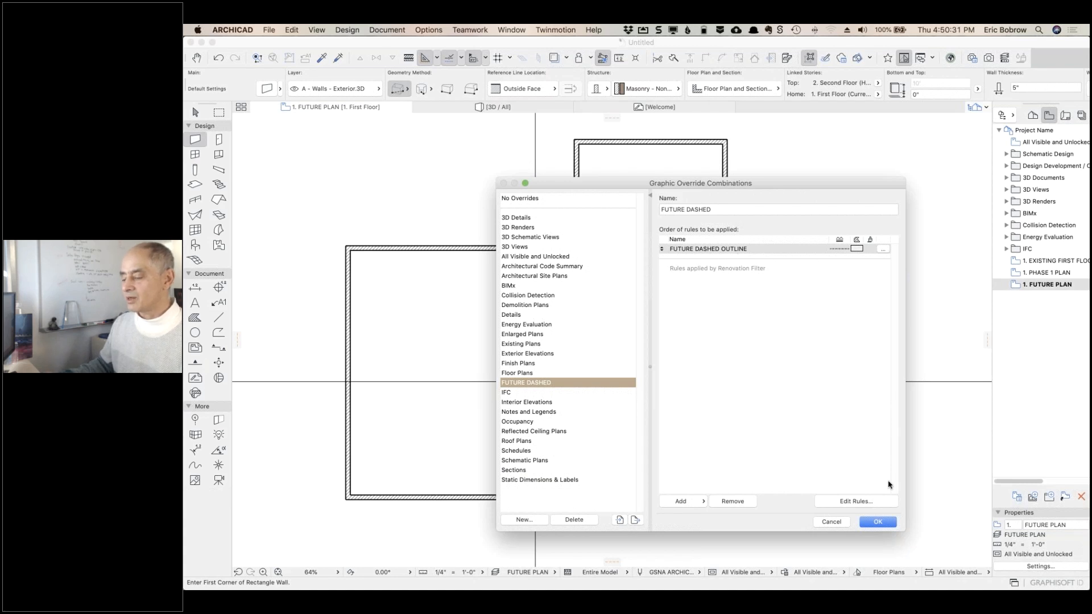
{"action": "left_click", "coordinate": [876, 522]}
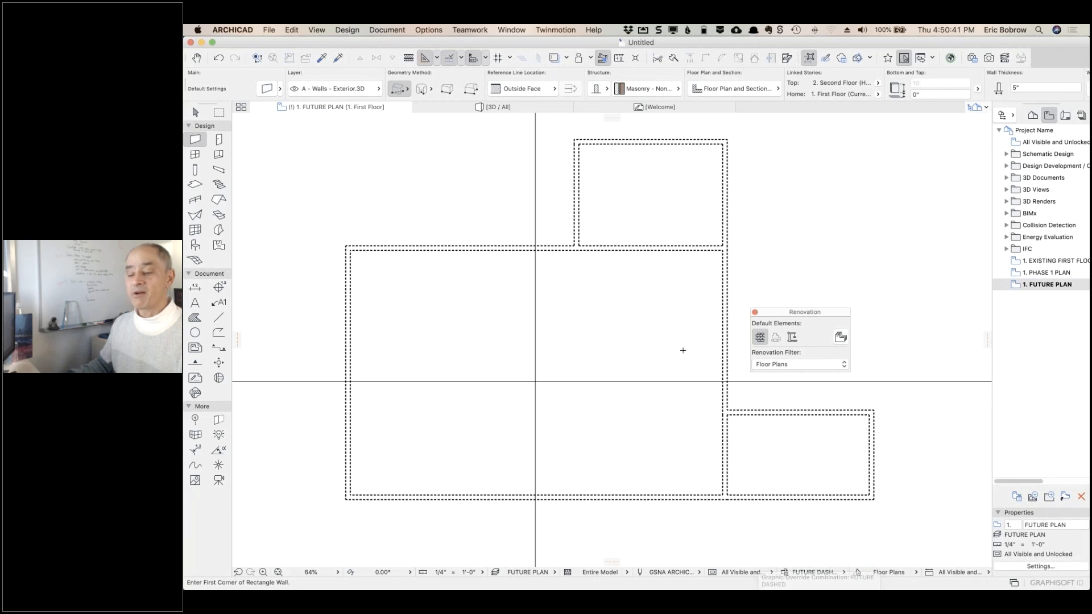
Add a criterion to the FUTURE DASHED OUTLINE override rule that the Layer Name contains FUTURE, and accept the rule and combination
{"action": "left_click", "coordinate": [786, 572]}
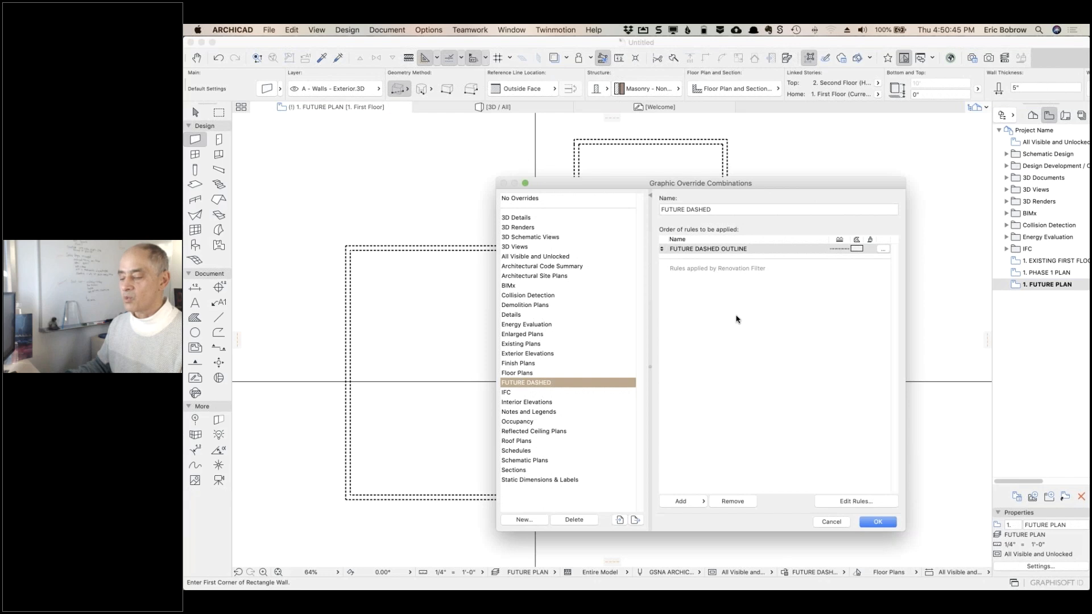
{"action": "left_click", "coordinate": [882, 249]}
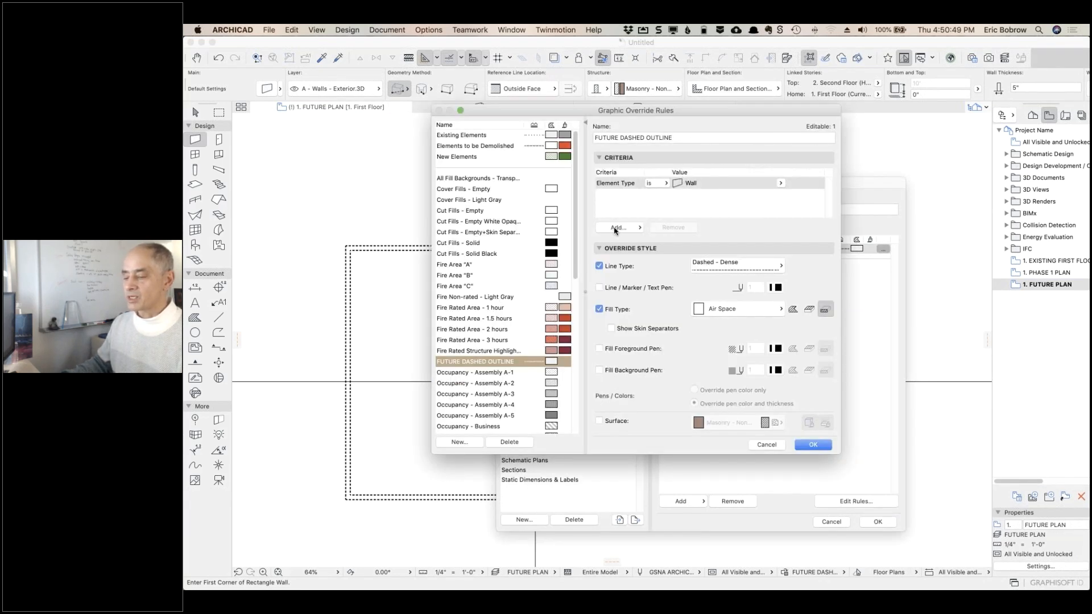
{"action": "left_click", "coordinate": [615, 228]}
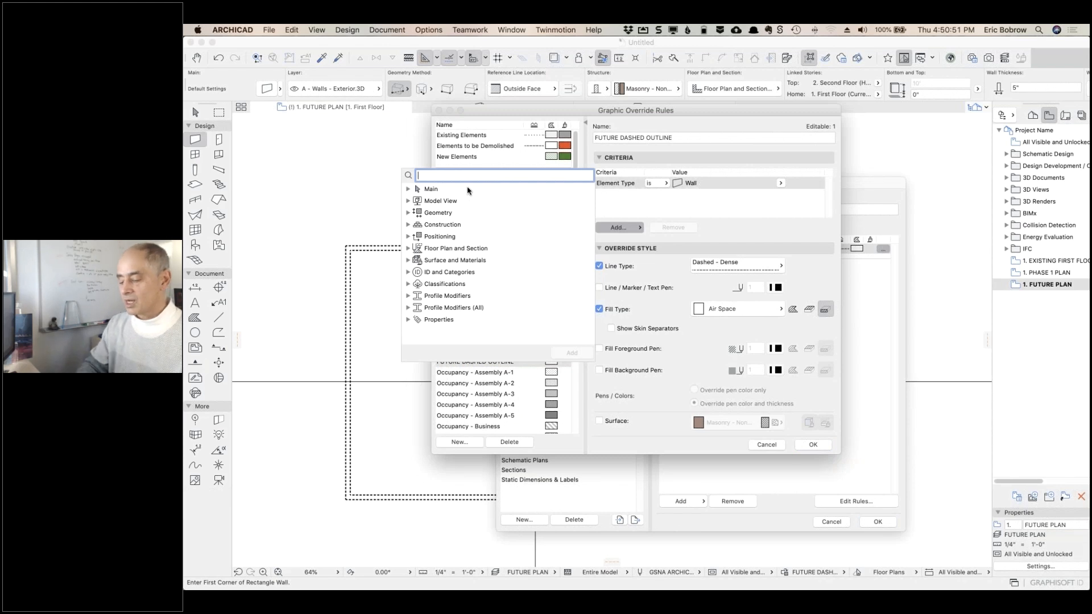
{"action": "type", "text": "layer"}
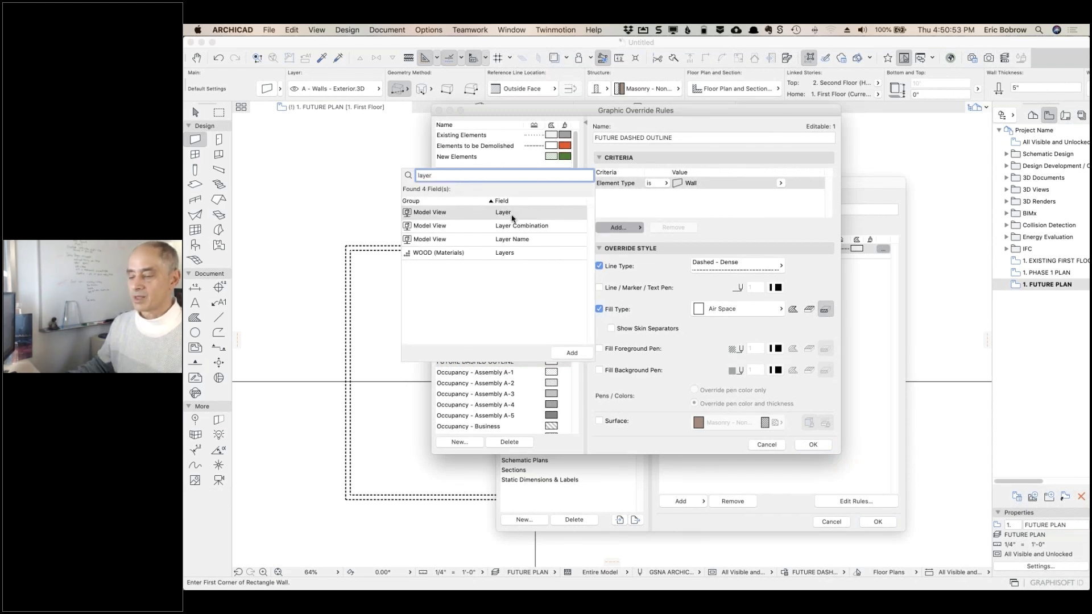
{"action": "double_click", "coordinate": [521, 240]}
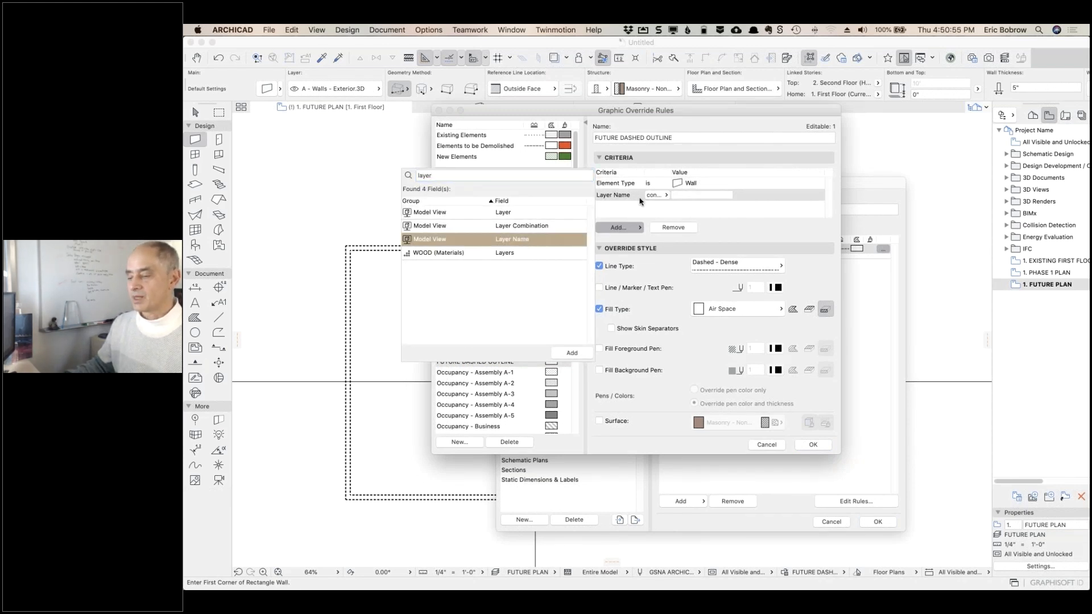
{"action": "left_click", "coordinate": [693, 194]}
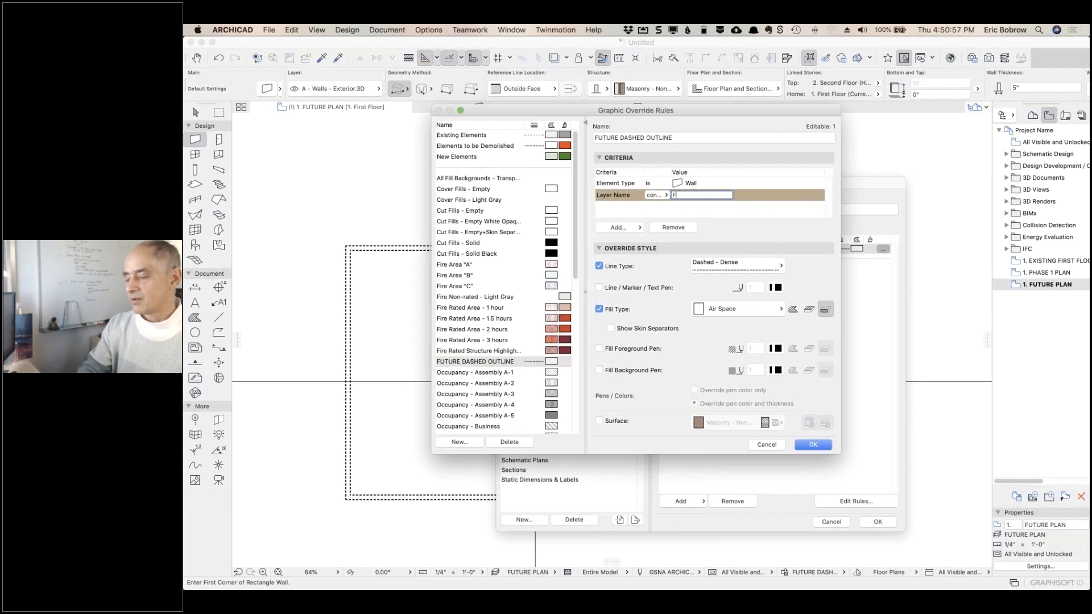
{"action": "type", "text": "FUTURE"}
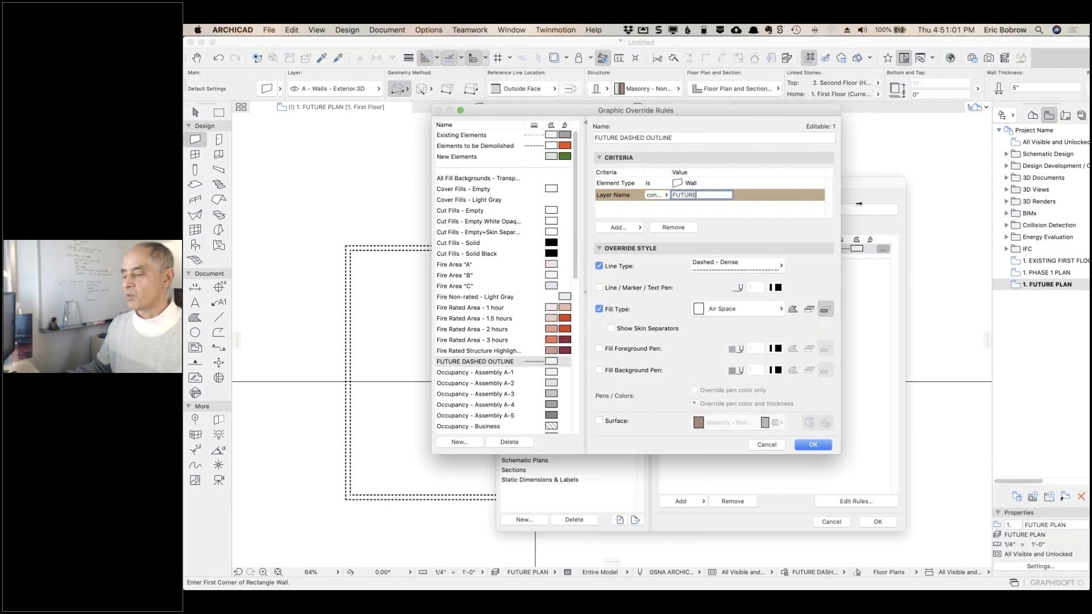
{"action": "left_click_drag", "start_coordinate": [858, 204], "coordinate": [910, 204]}
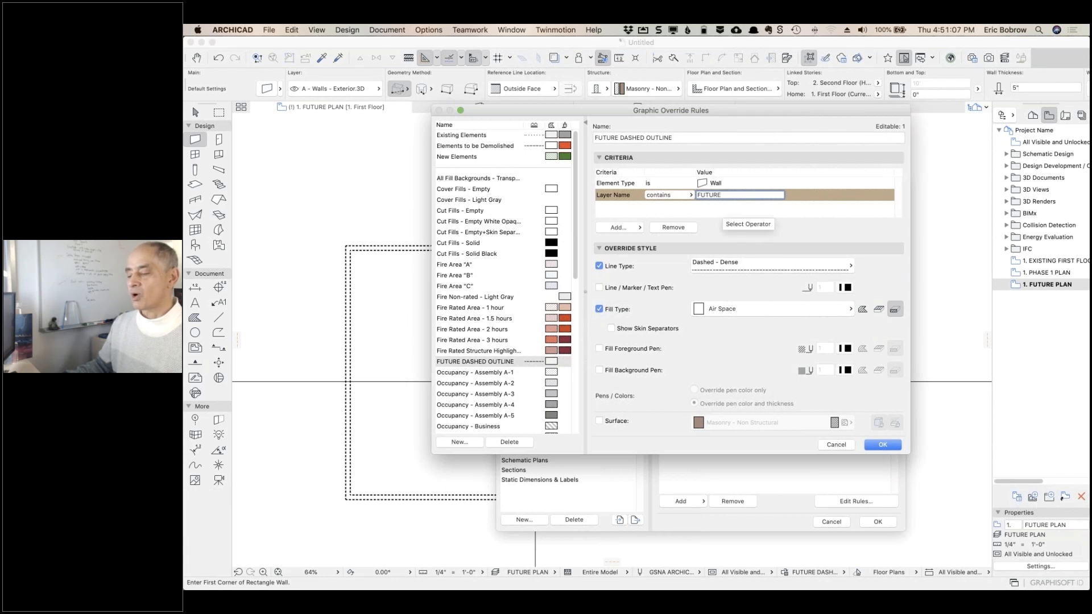
{"action": "left_click", "coordinate": [883, 445]}
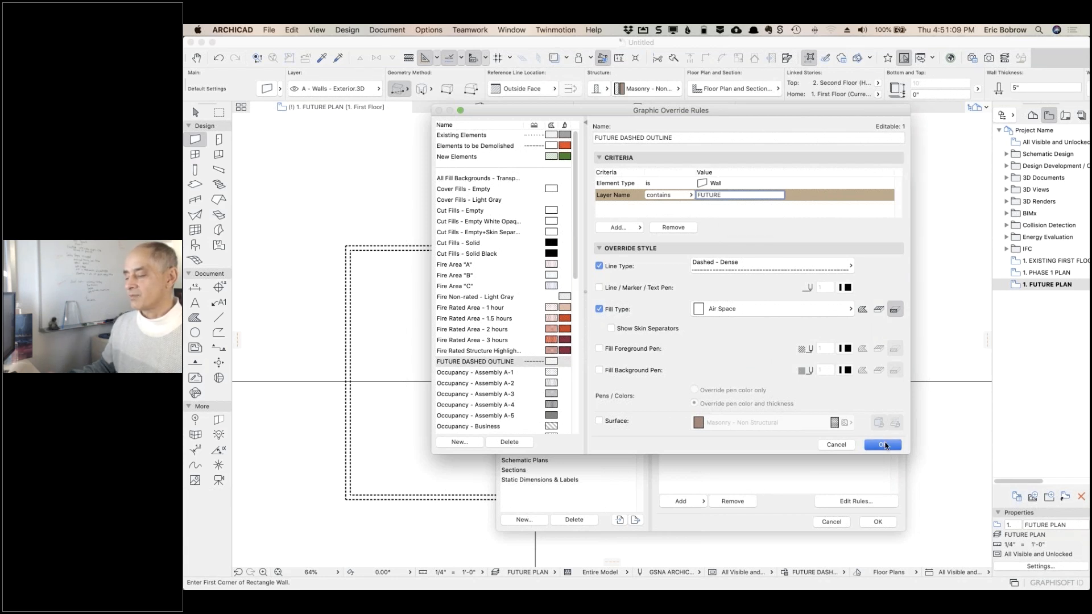
{"action": "left_click", "coordinate": [876, 522]}
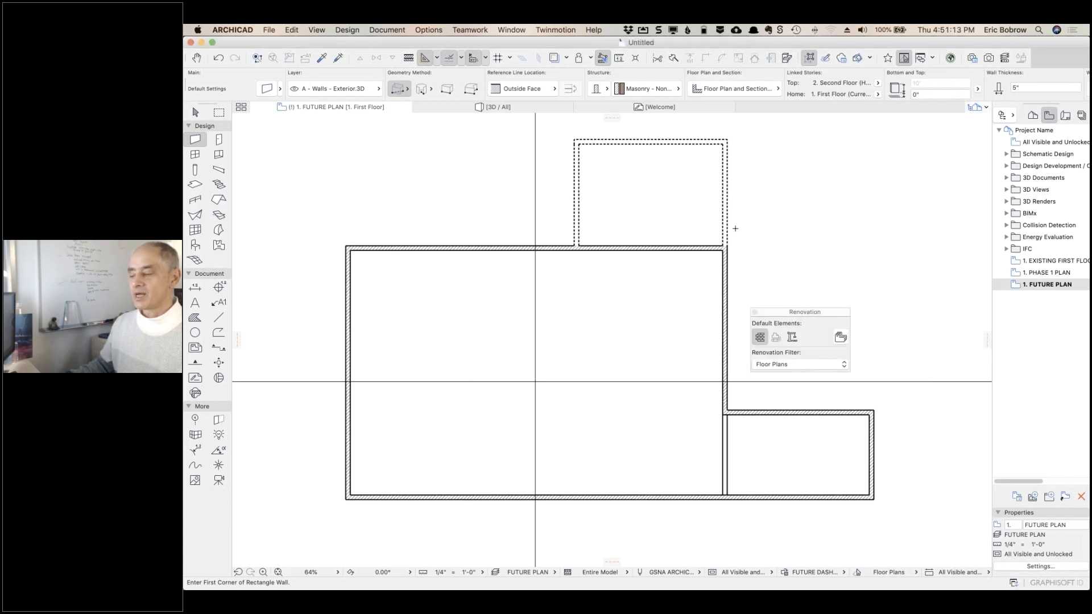
Save the current plan as a new view named PHASE 1 plus FUTURE DASHED
{"action": "left_click", "coordinate": [1033, 497]}
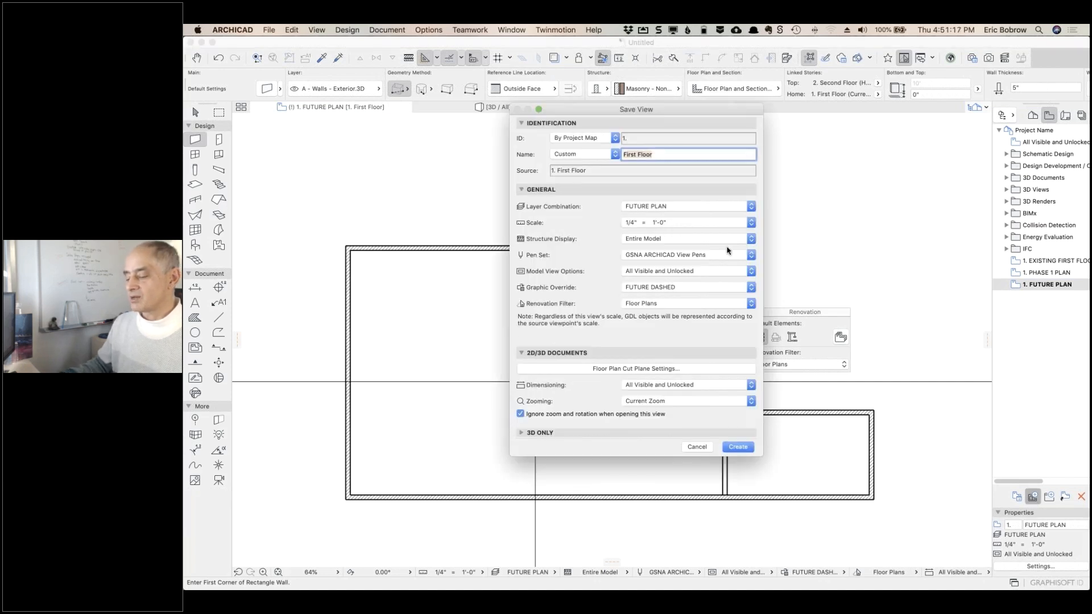
{"action": "type", "text": "PHASE 1"}
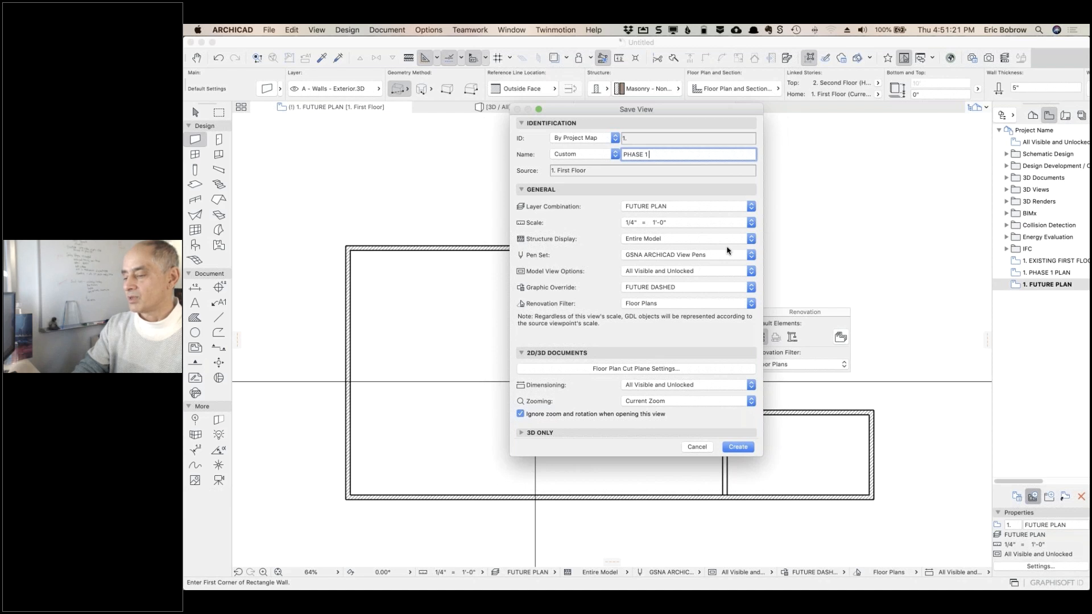
{"action": "type", "text": " plus FUT"}
{"action": "type", "text": "ASHED"}
{"action": "left_click", "coordinate": [738, 447]}
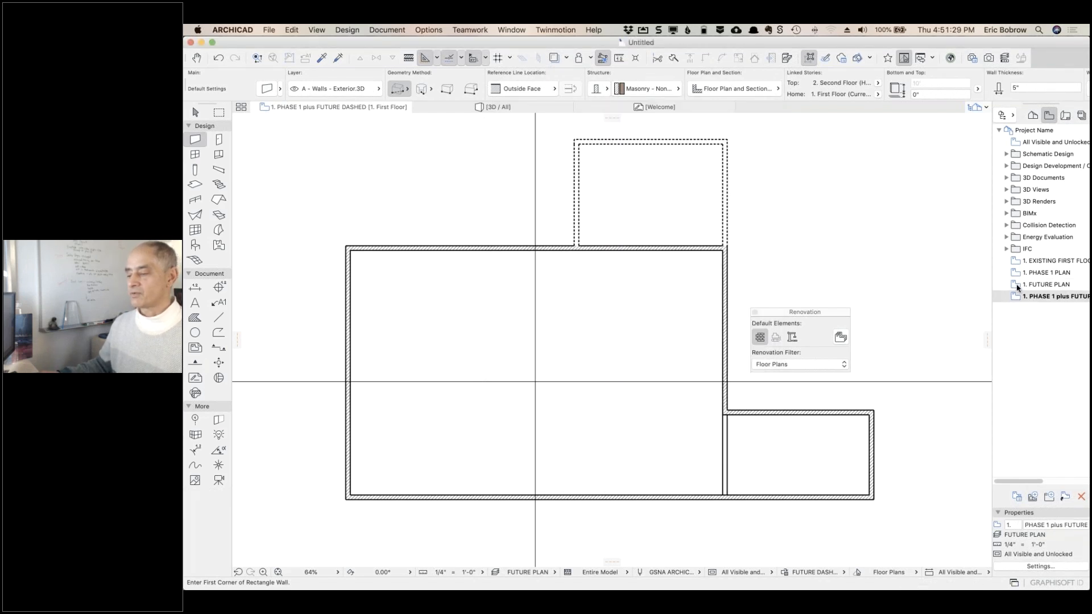
Compare the saved views by opening FUTURE PLAN, PHASE 1 PLAN and PHASE 1 plus FUTURE DASHED in turn
{"action": "double_click", "coordinate": [1017, 285]}
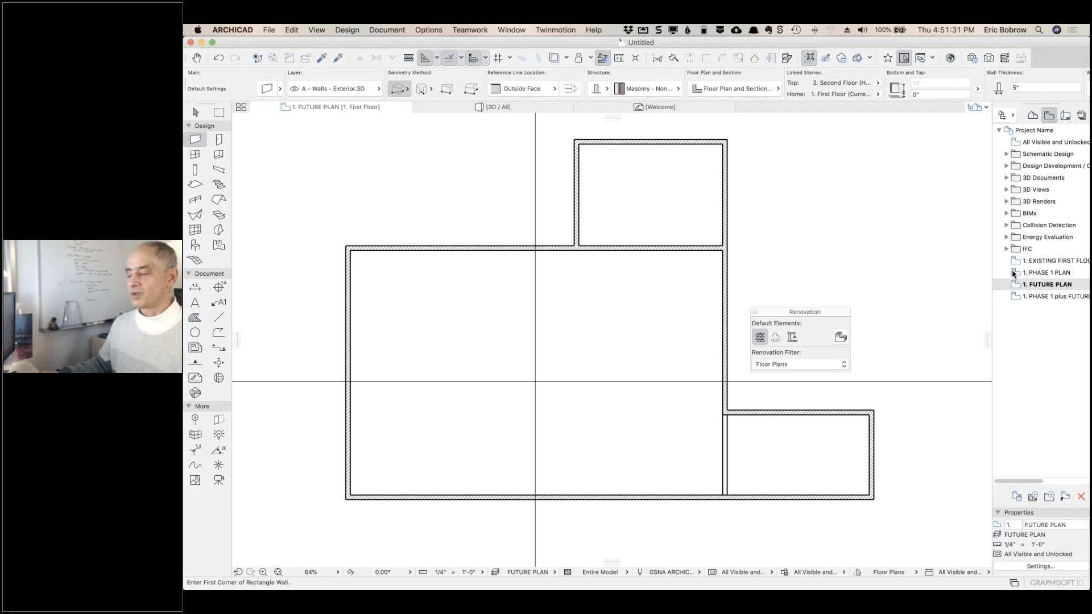
{"action": "double_click", "coordinate": [1014, 274]}
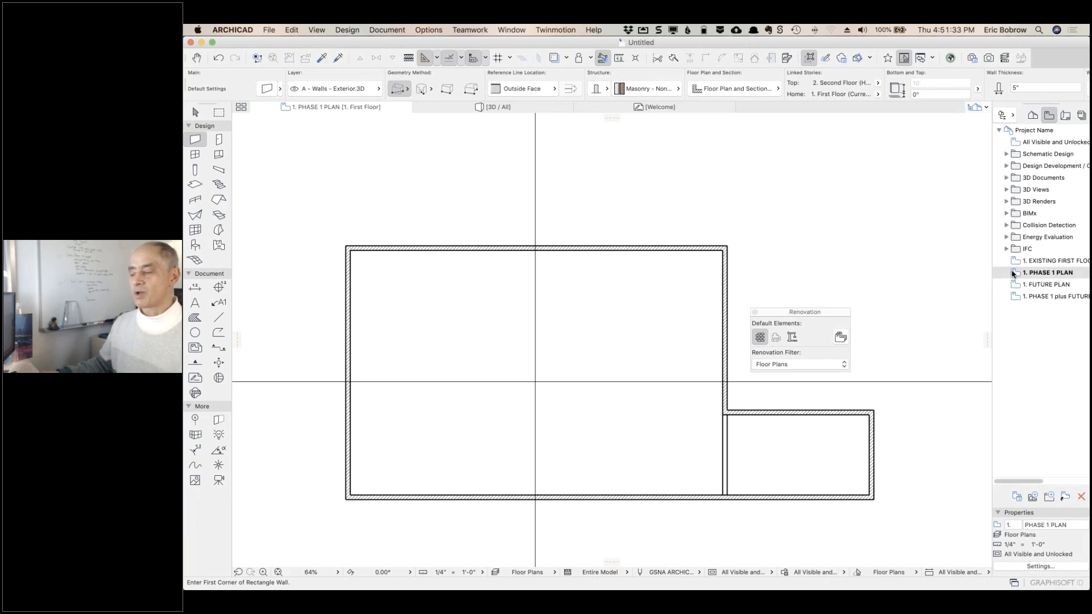
{"action": "double_click", "coordinate": [1014, 298]}
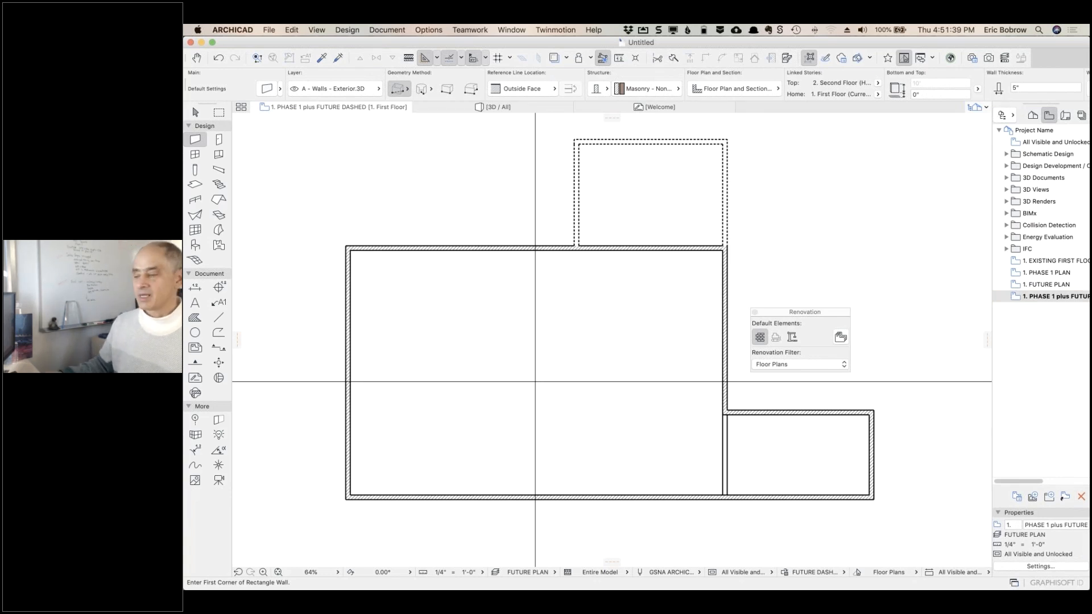
Switch to Google Chrome and read the support ticket titled Designate future construction on plan
{"action": "key", "text": "super+Tab"}
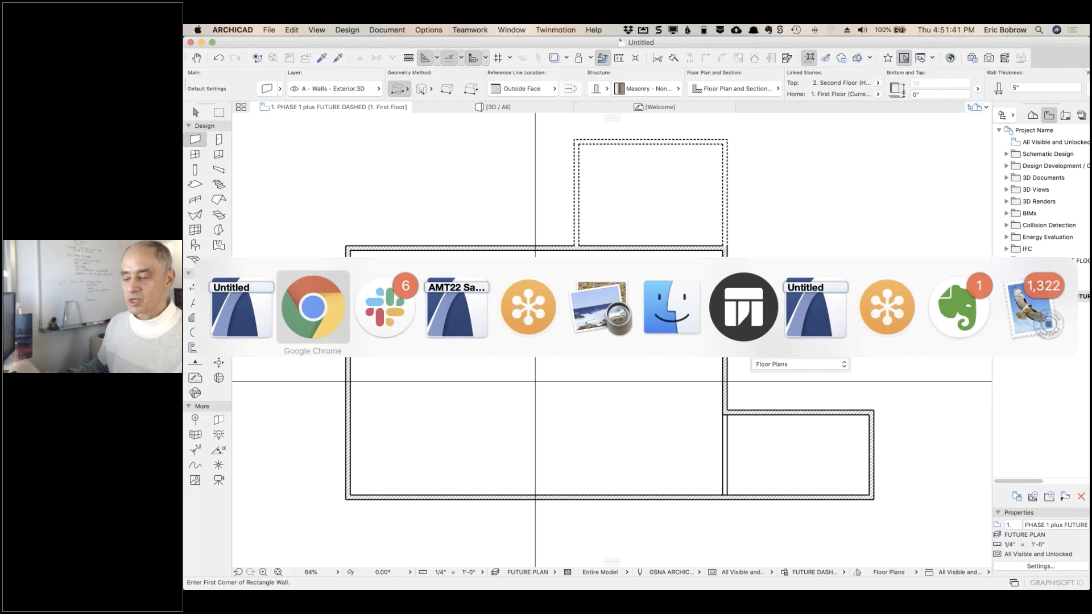
{"action": "key", "text": "super+Tab"}
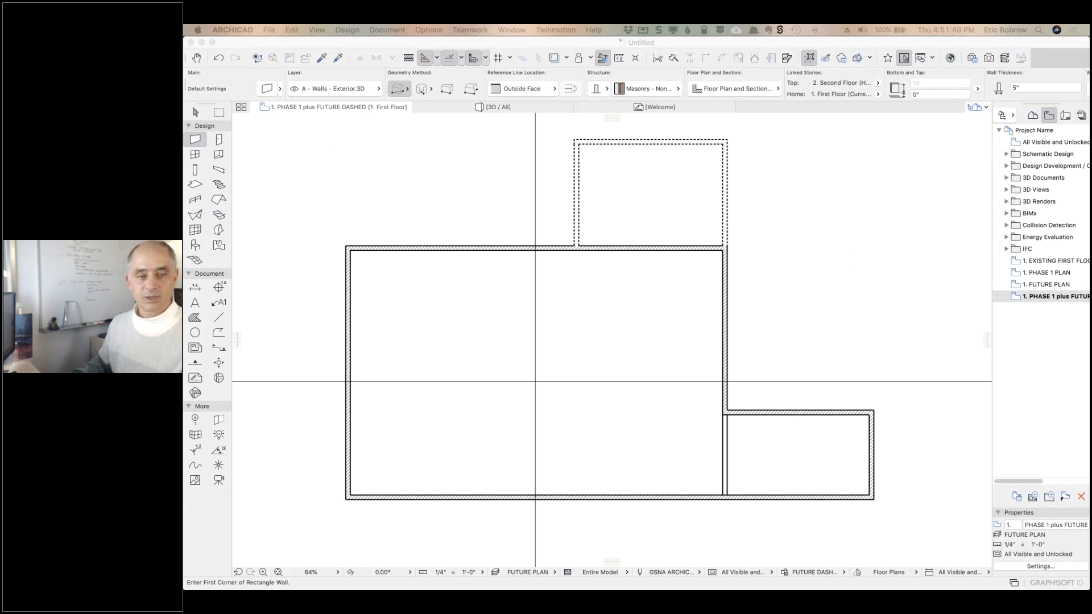
{"action": "key", "text": "super+Tab"}
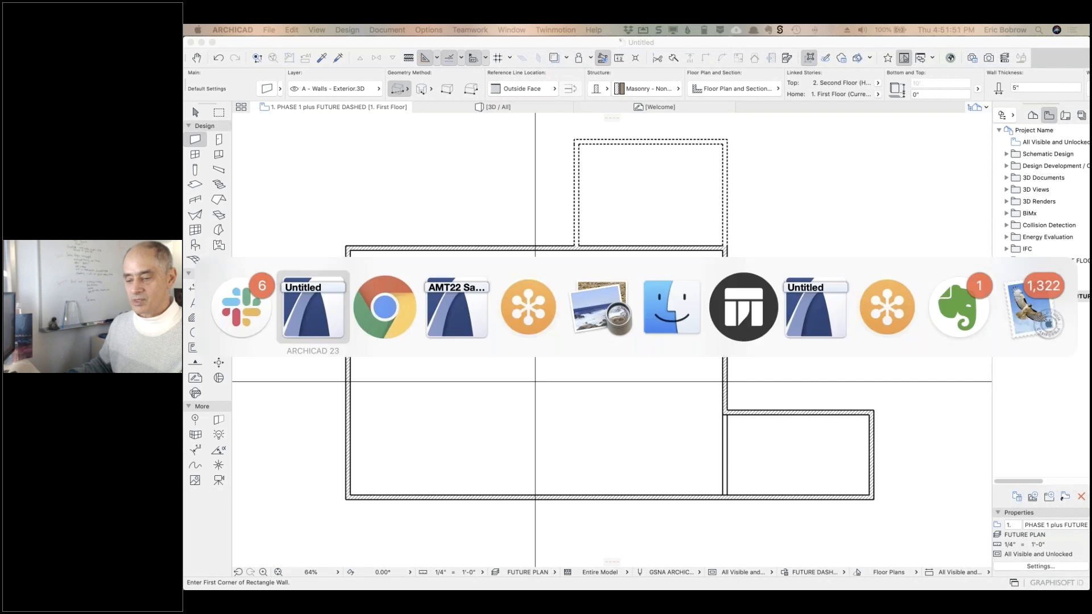
{"action": "key", "text": "super+Tab"}
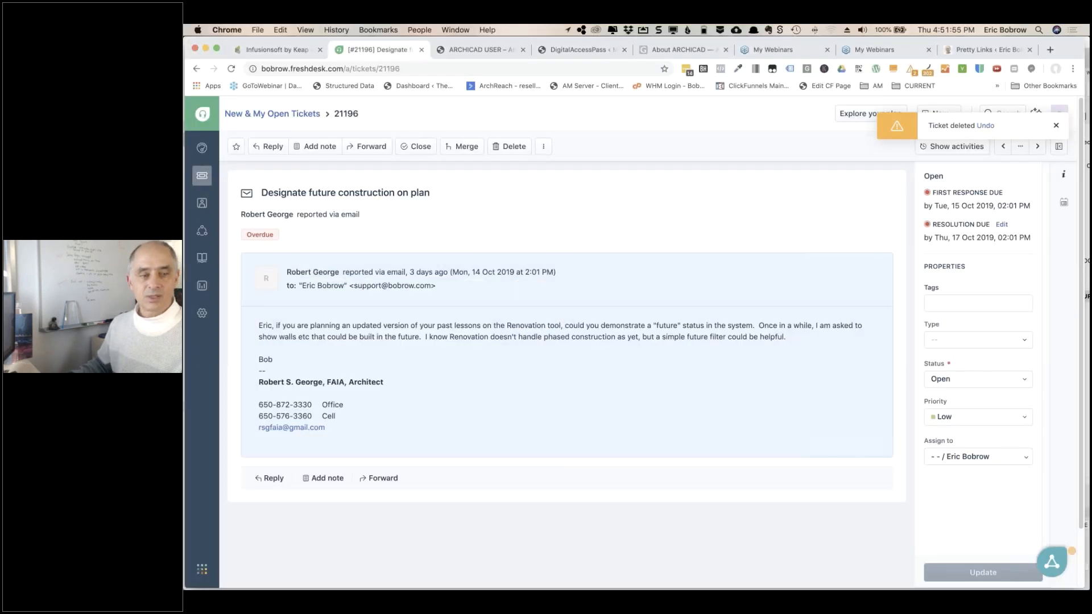
Switch to Slack, read the newest question in the #coaching-calls channel, close its window and return to the ARCHICAD plan
{"action": "key", "text": "super+Tab"}
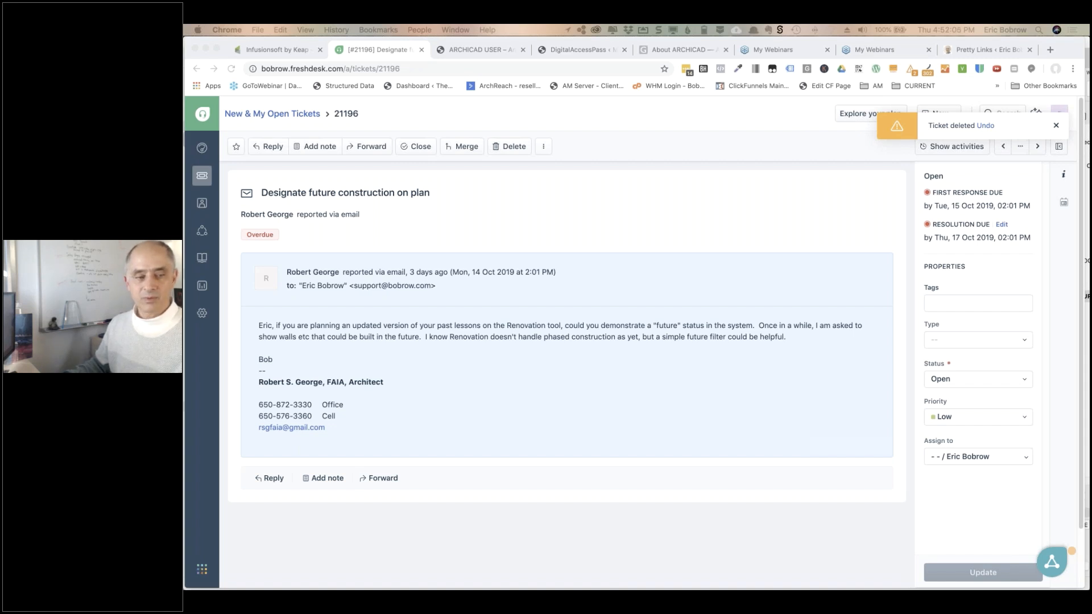
{"action": "left_click_drag", "start_coordinate": [280, 230], "coordinate": [597, 186]}
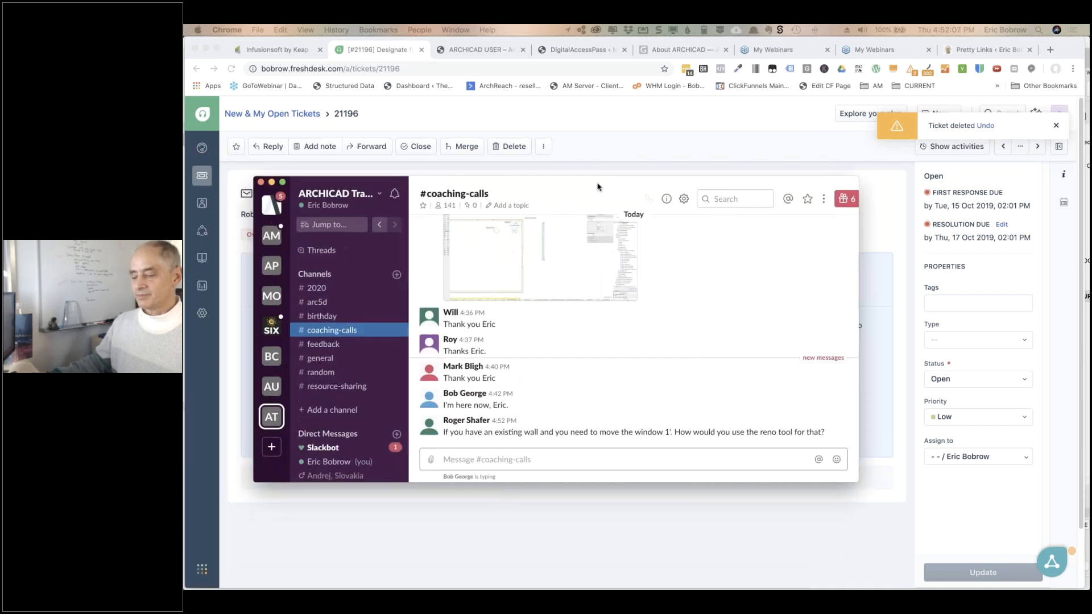
{"action": "left_click", "coordinate": [597, 187]}
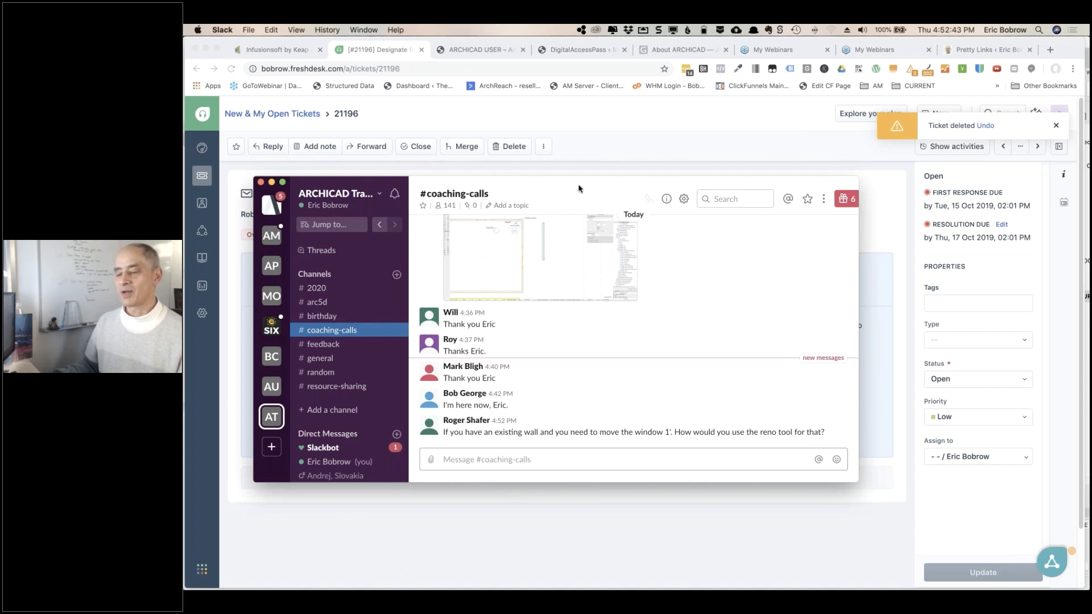
{"action": "left_click_drag", "start_coordinate": [540, 180], "coordinate": [537, 180]}
{"action": "key", "text": "super+w"}
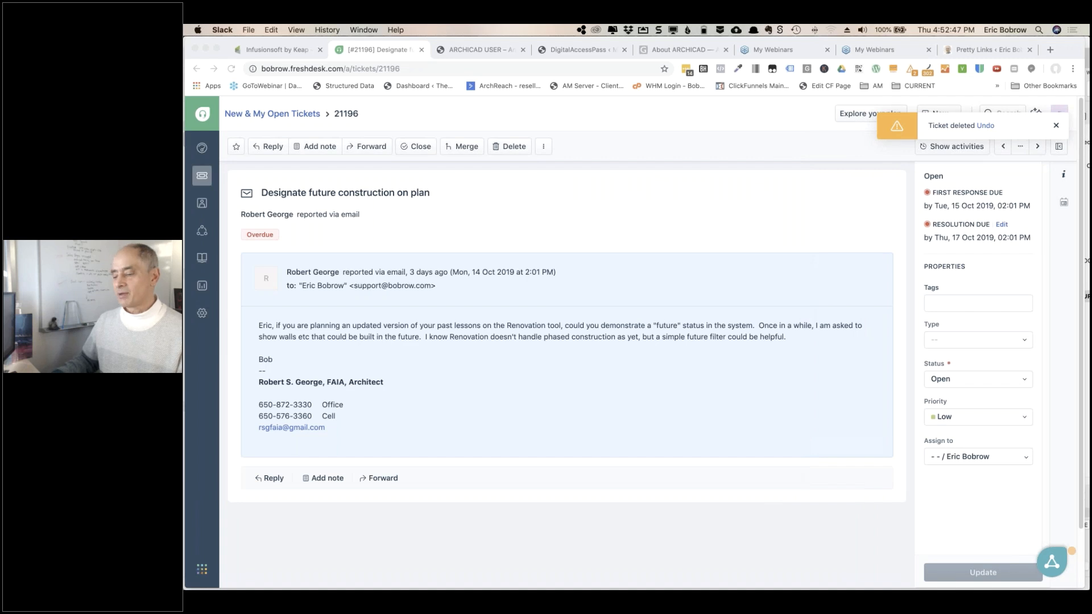
{"action": "key", "text": "super+Tab"}
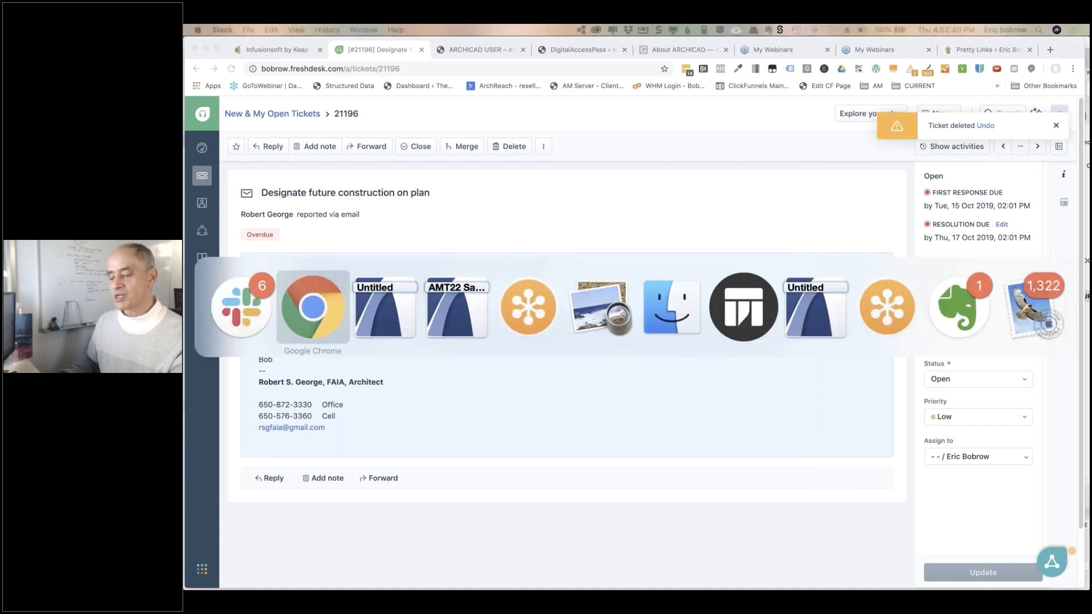
{"action": "key", "text": "super+Tab"}
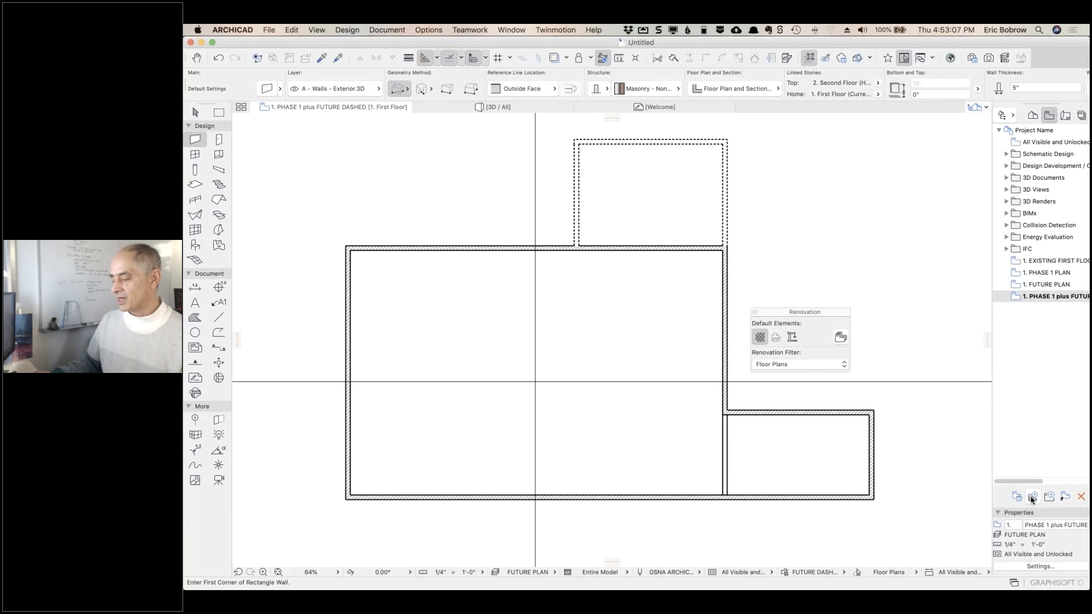
Set both the layer combination and the renovation filter of the plan to Demolition Plans
{"action": "left_click", "coordinate": [555, 572]}
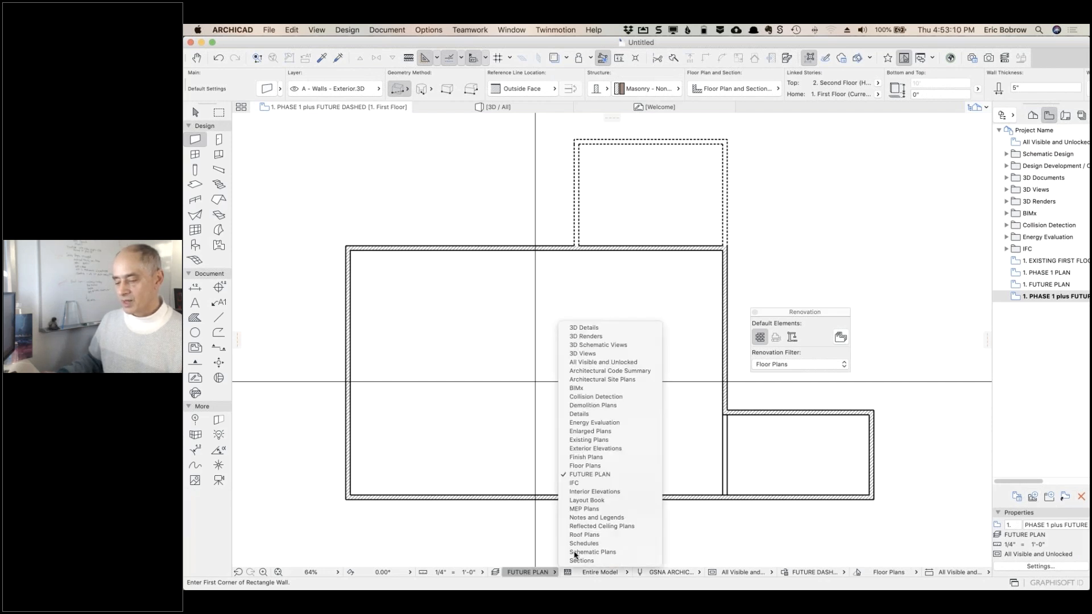
{"action": "left_click", "coordinate": [591, 406]}
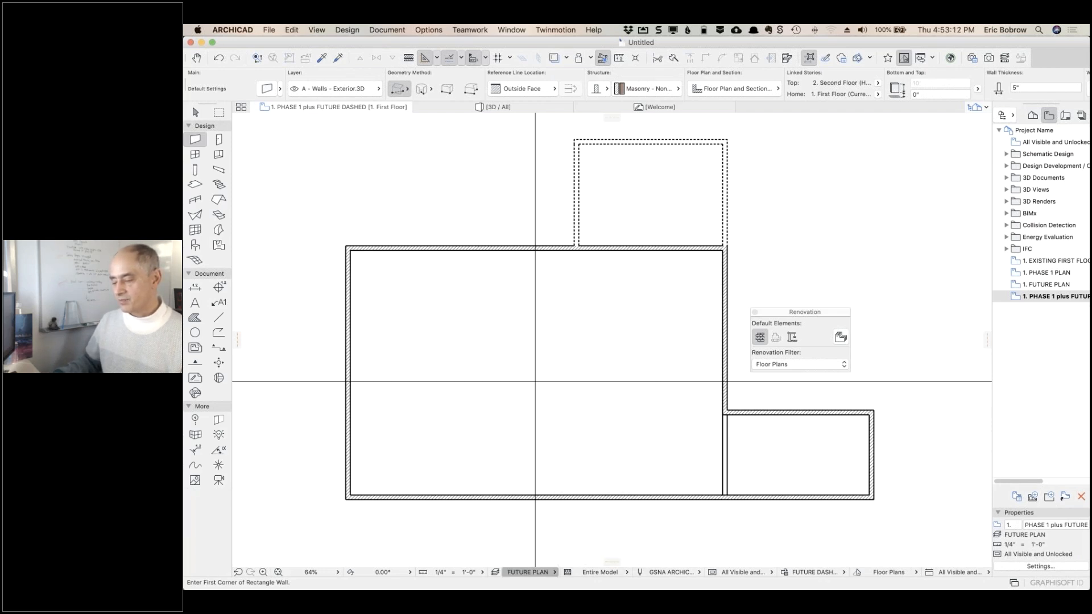
{"action": "left_click", "coordinate": [844, 368]}
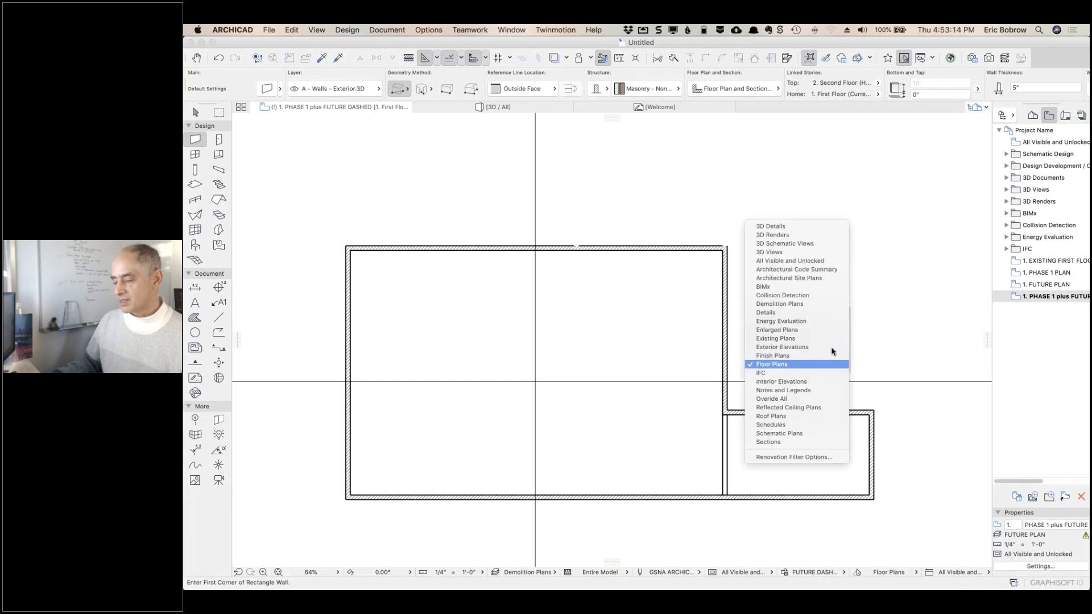
{"action": "left_click", "coordinate": [820, 310]}
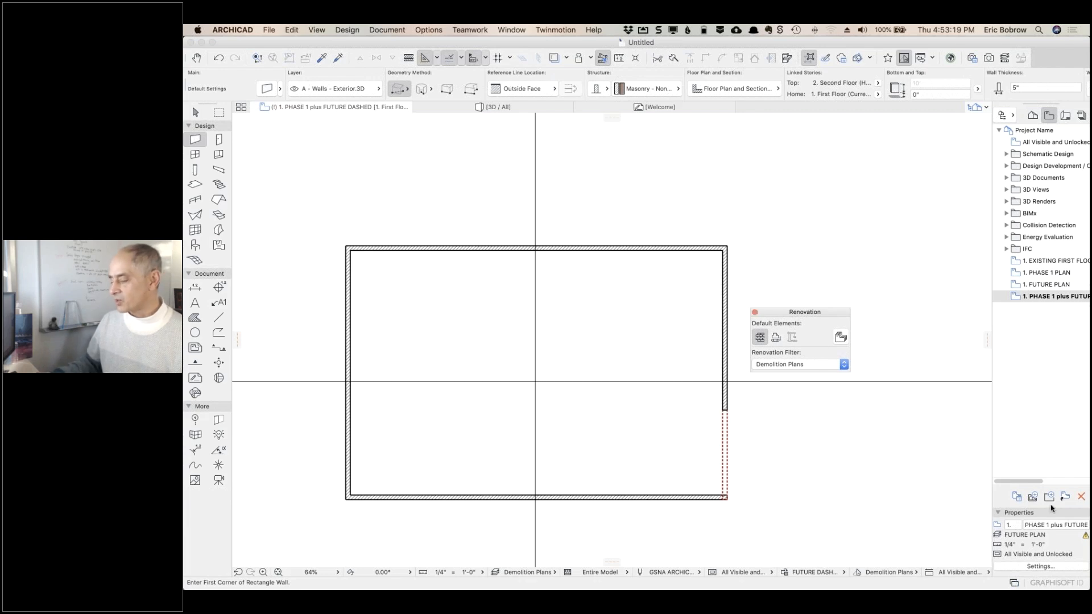
Save the demolition setup as a new view named DEMO PLAN
{"action": "left_click", "coordinate": [1032, 497]}
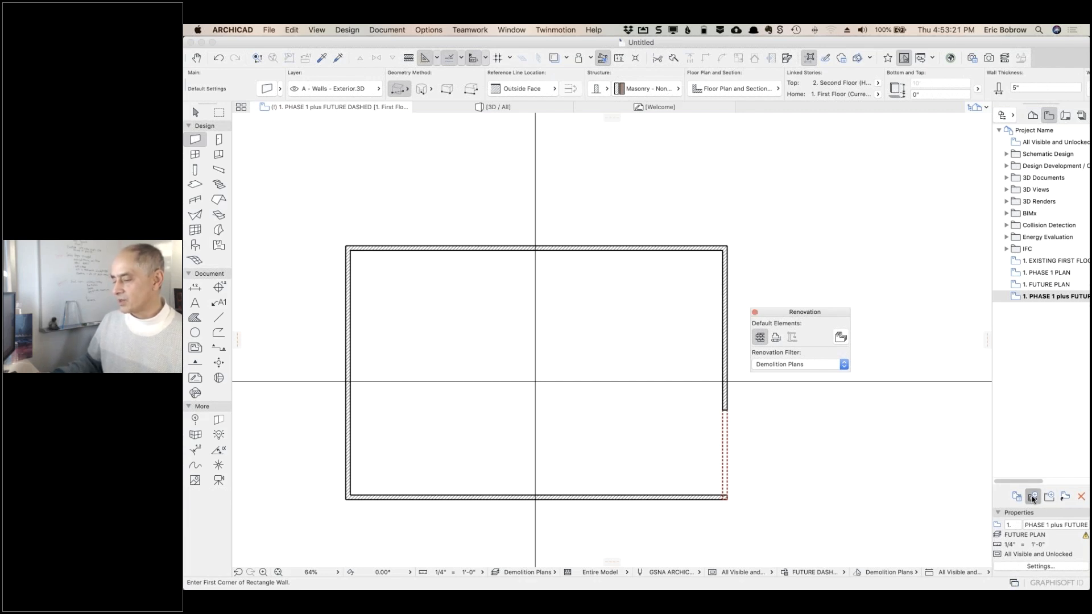
{"action": "type", "text": "DEMO PLAN"}
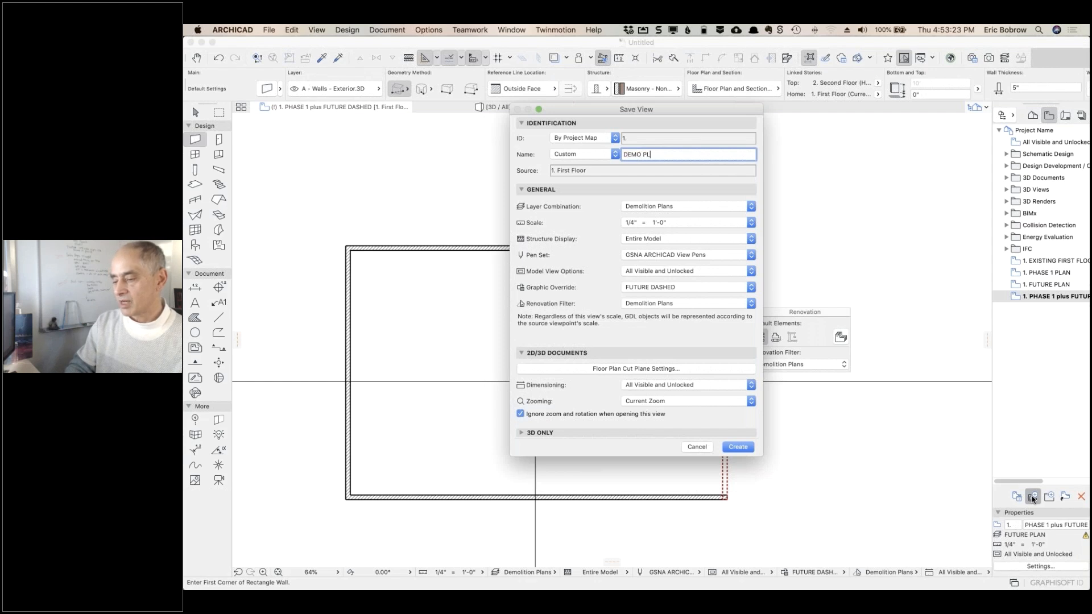
{"action": "key", "text": "Return"}
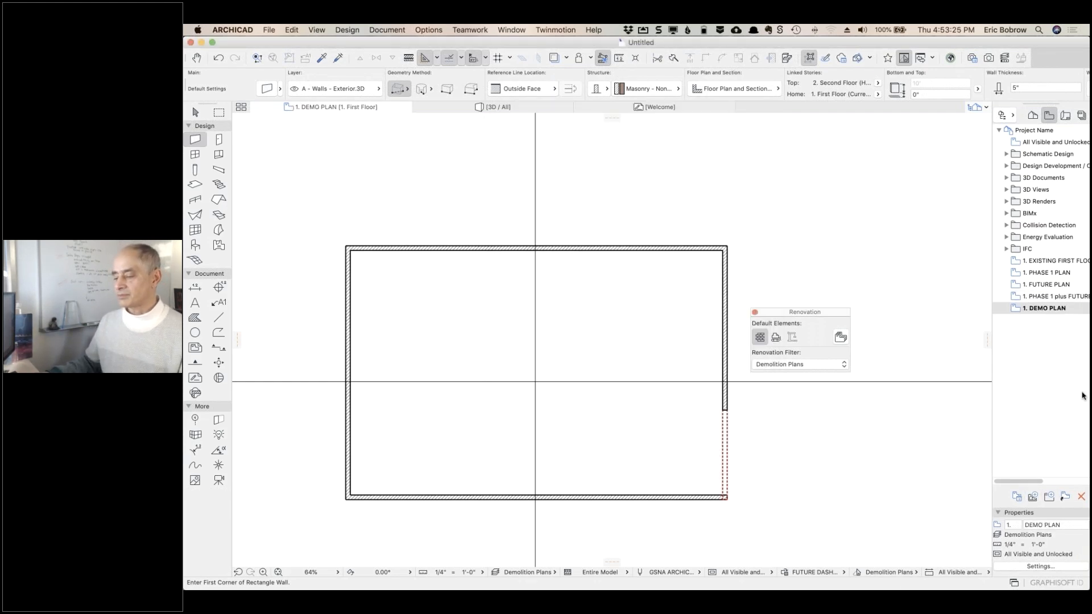
Select the dashed wall segment on the building's east side to check its renovation status, and deselect it
{"action": "left_click", "coordinate": [724, 450], "text": "shift"}
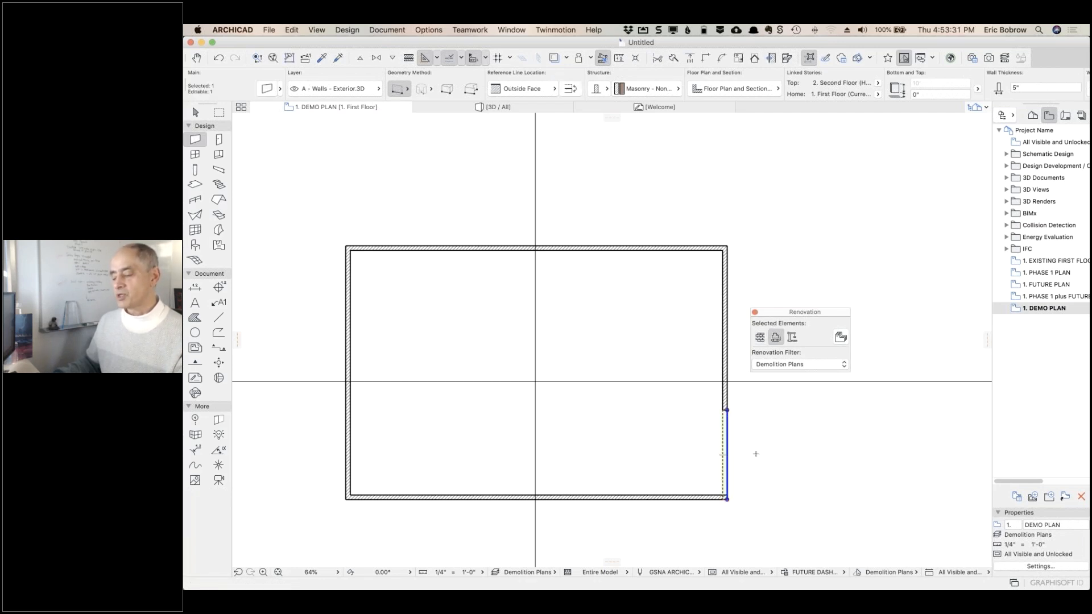
{"action": "key", "text": "Escape"}
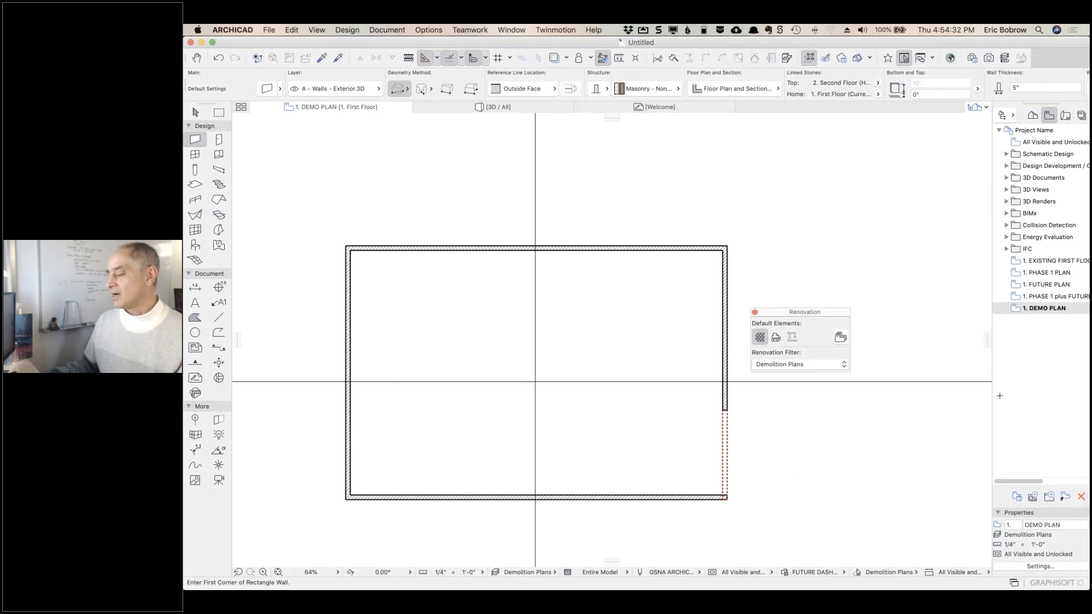
Open the PHASE 1 PLAN and PHASE 1 plus FUTURE DASHED views and review the FUTURE DASHED OUTLINE graphic override rule without changing it
{"action": "double_click", "coordinate": [1015, 274]}
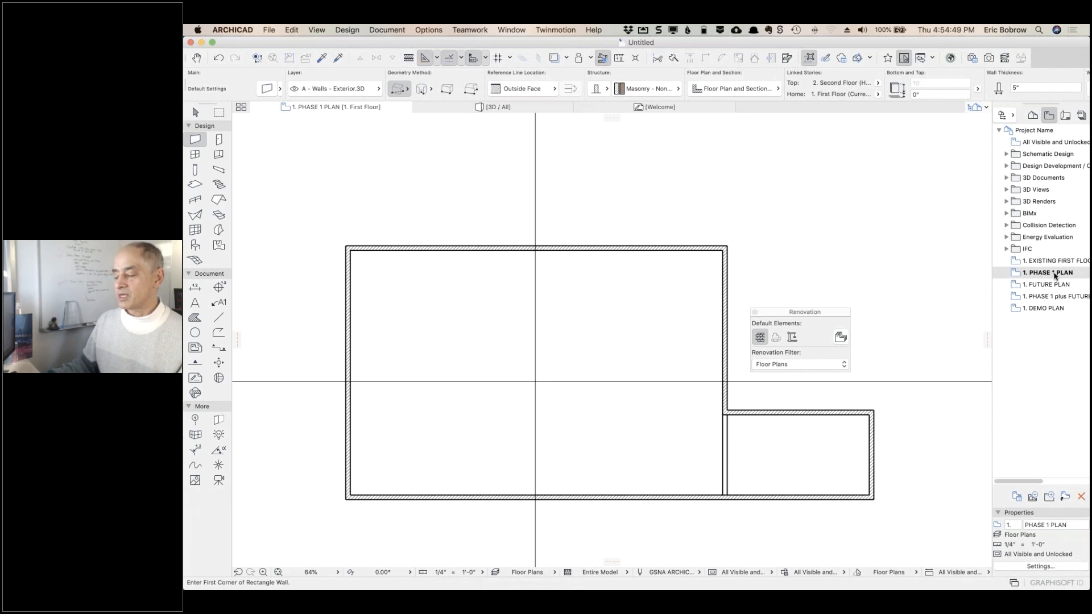
{"action": "double_click", "coordinate": [1014, 299]}
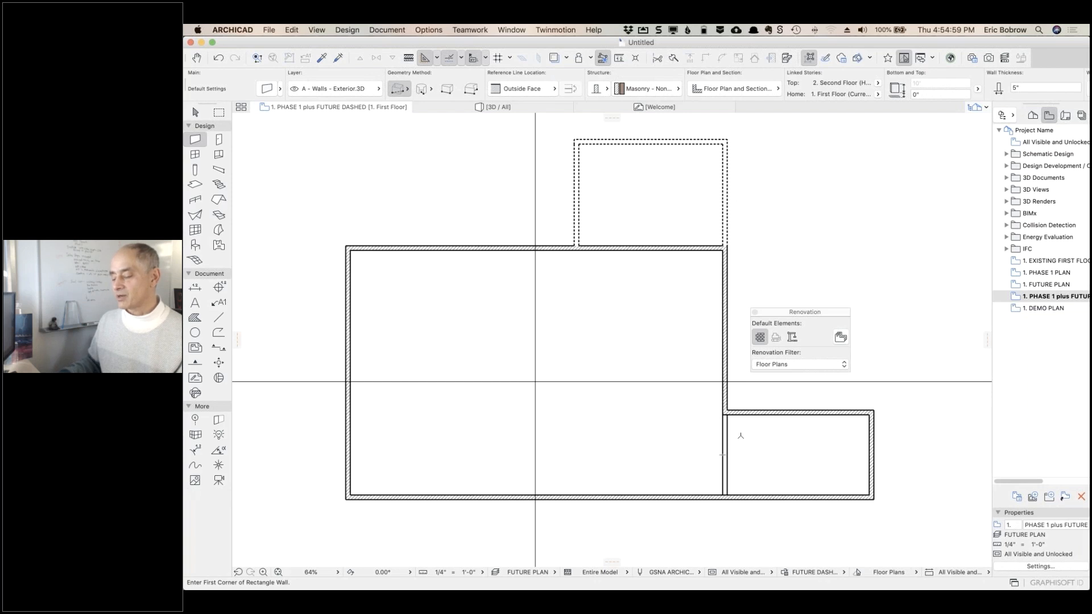
{"action": "left_click", "coordinate": [785, 572]}
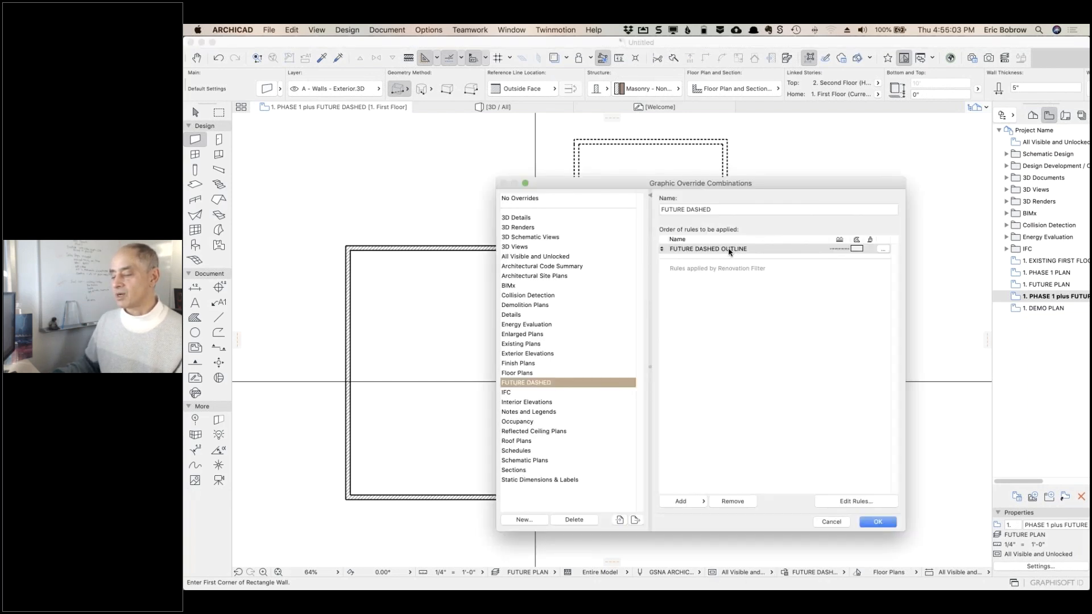
{"action": "left_click", "coordinate": [883, 250]}
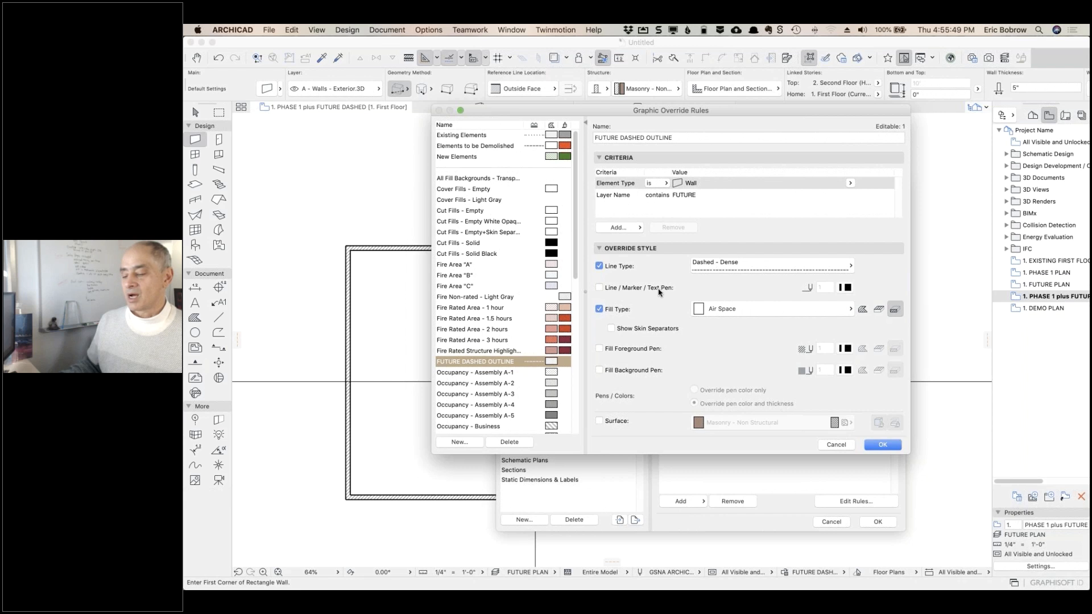
{"action": "left_click", "coordinate": [835, 444]}
{"action": "left_click", "coordinate": [831, 522]}
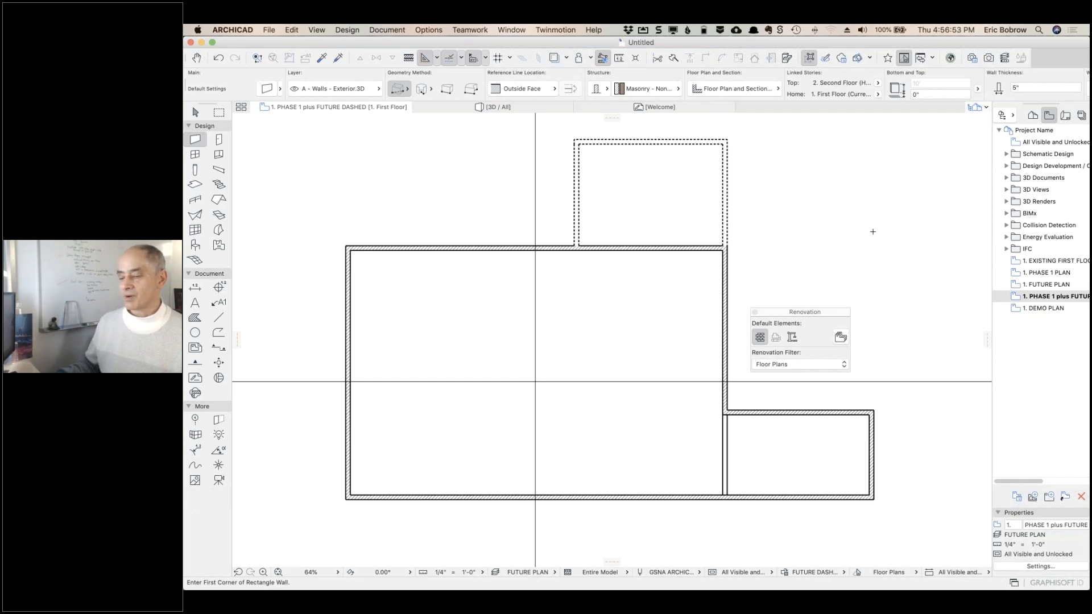
Switch to Chrome and close the Freshdesk ticket "Designate future construction on plan"
{"action": "key", "text": "super+Tab"}
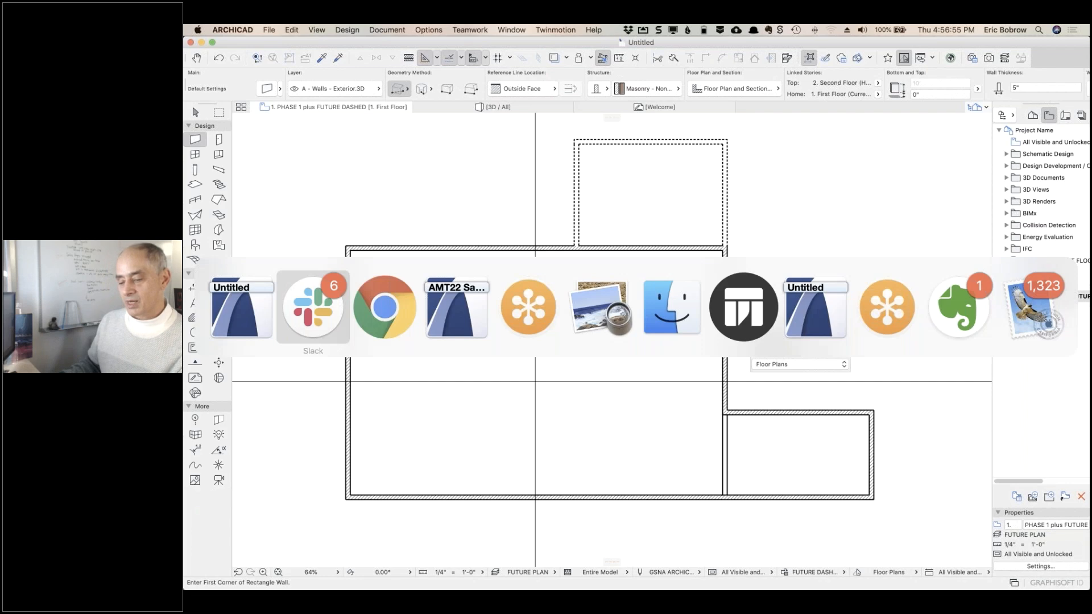
{"action": "key", "text": "super+Tab"}
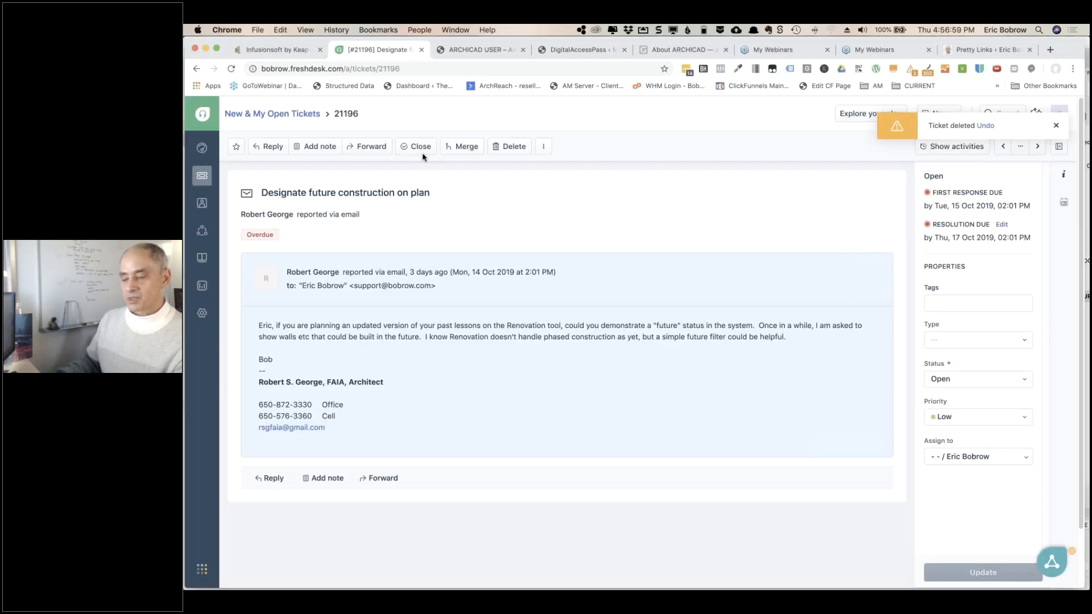
{"action": "left_click", "coordinate": [422, 149]}
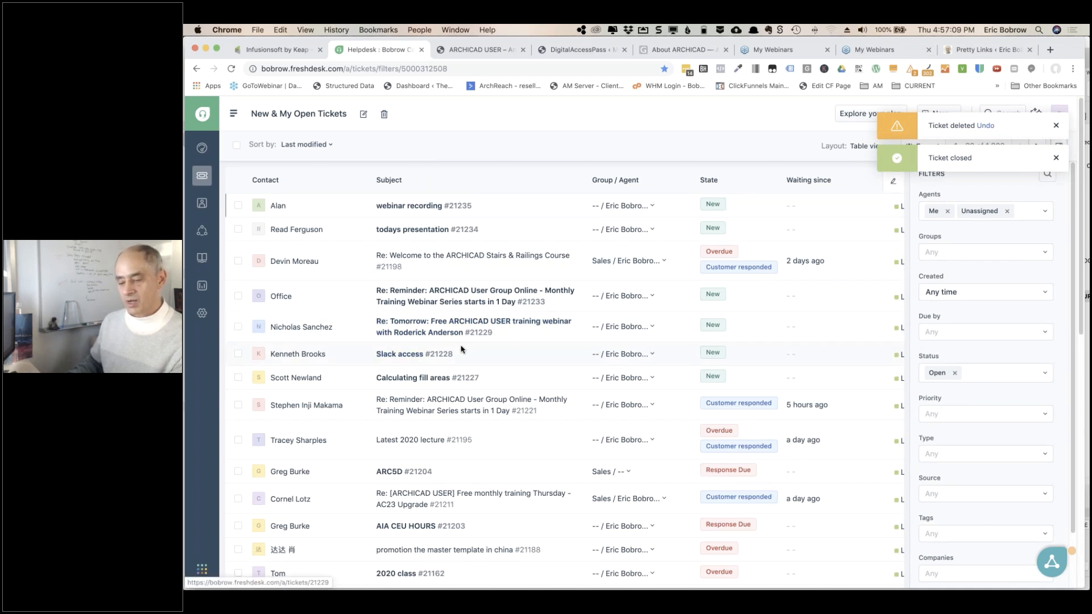
Open and read the "Calculating fill areas" ticket, and return to the ARCHICAD 23 plan
{"action": "mouse_move", "coordinate": [434, 379]}
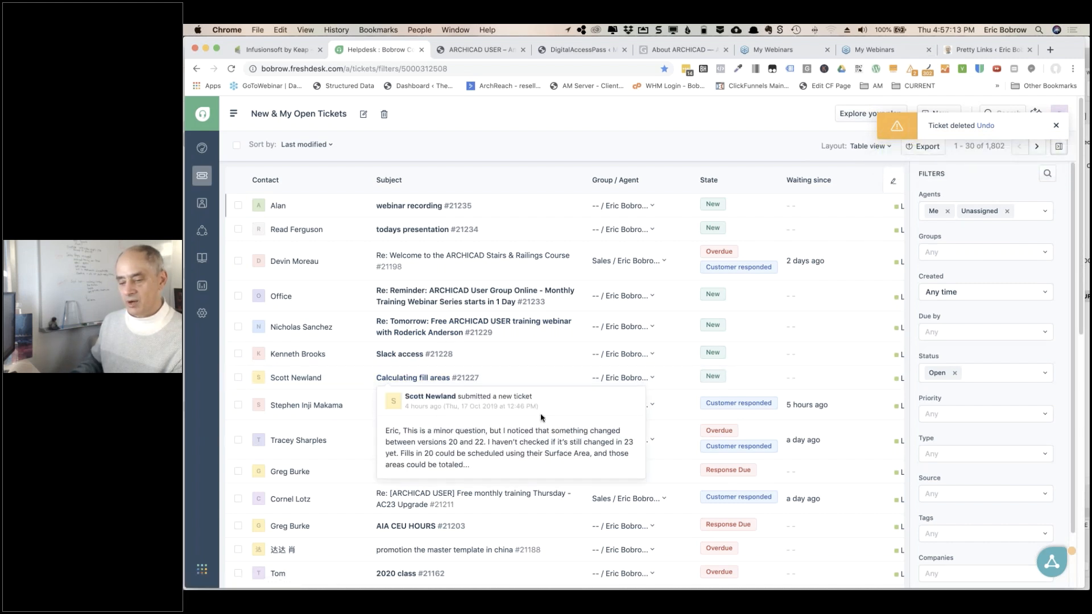
{"action": "left_click", "coordinate": [411, 378]}
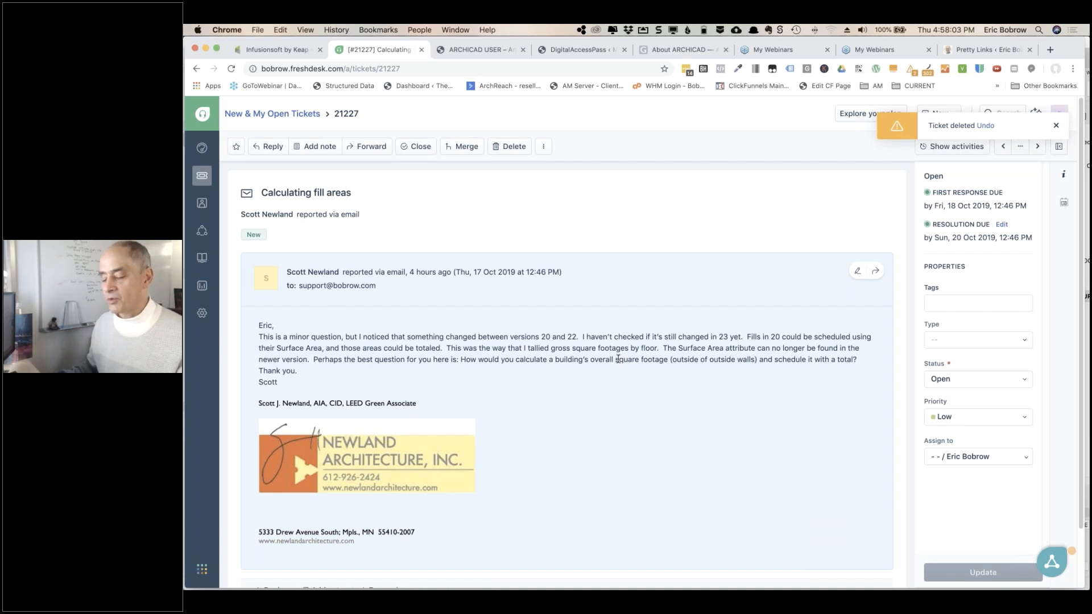
{"action": "key", "text": "super+Tab"}
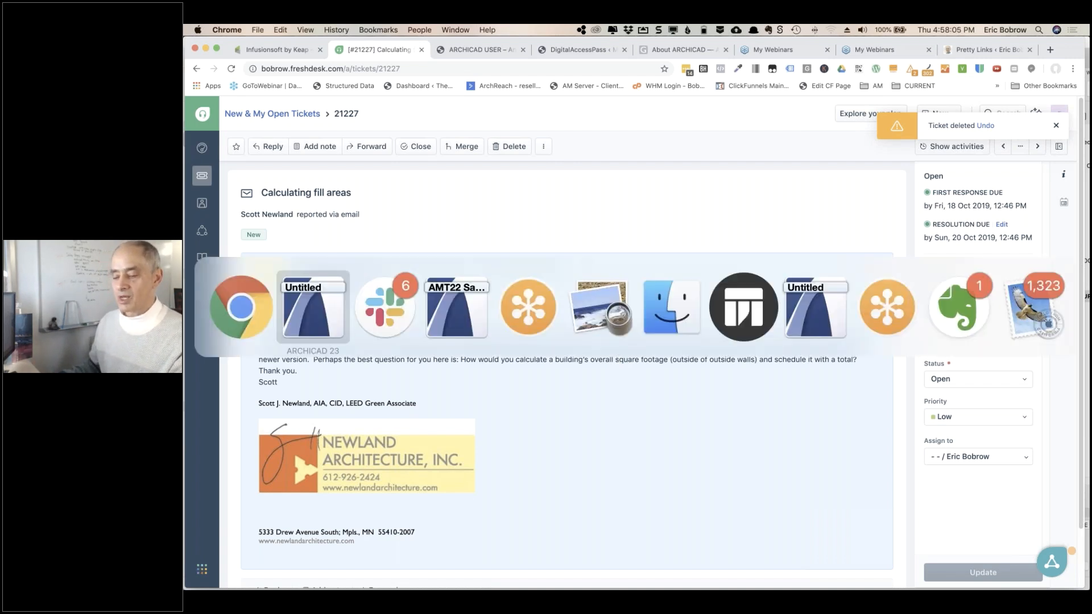
{"action": "key", "text": "super+Tab"}
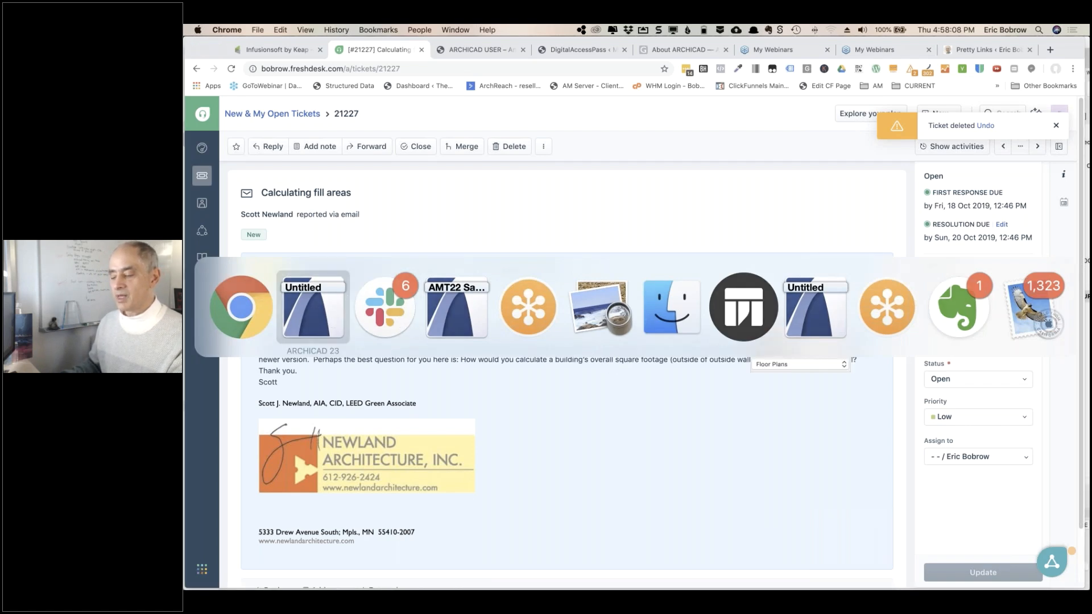
{"action": "left_click", "coordinate": [332, 324]}
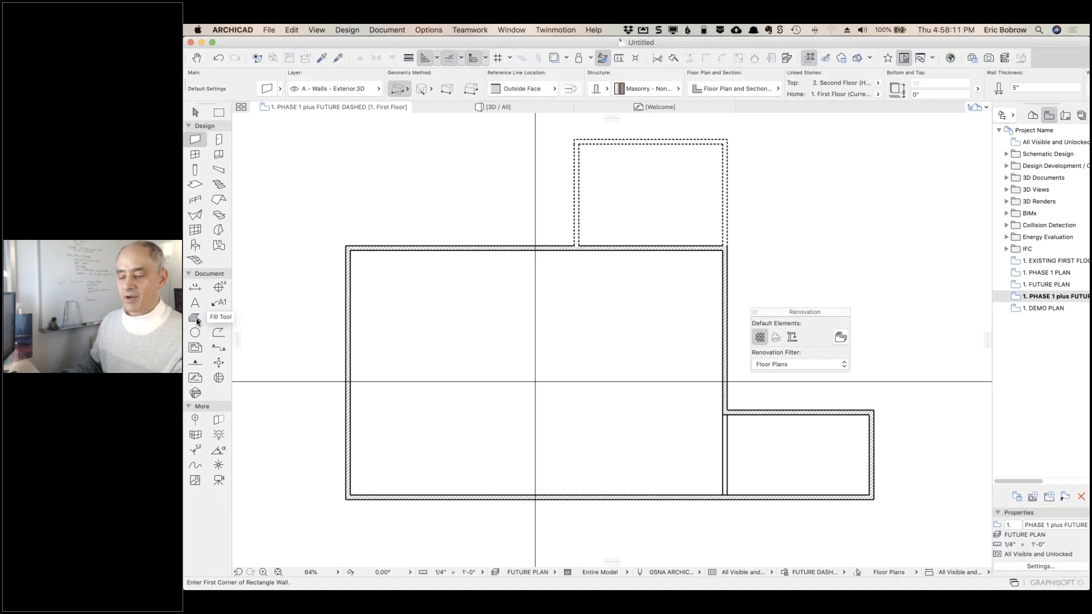
Draw a rectangular fill over the main building's footprint to the outside of its walls and display its area text
{"action": "left_click", "coordinate": [201, 318]}
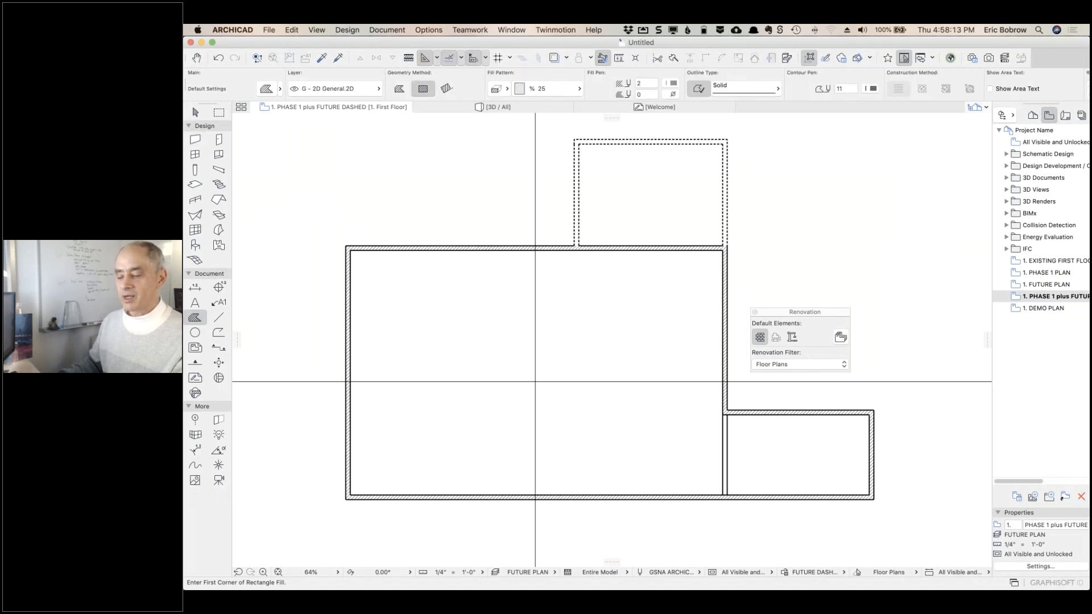
{"action": "left_click", "coordinate": [345, 245]}
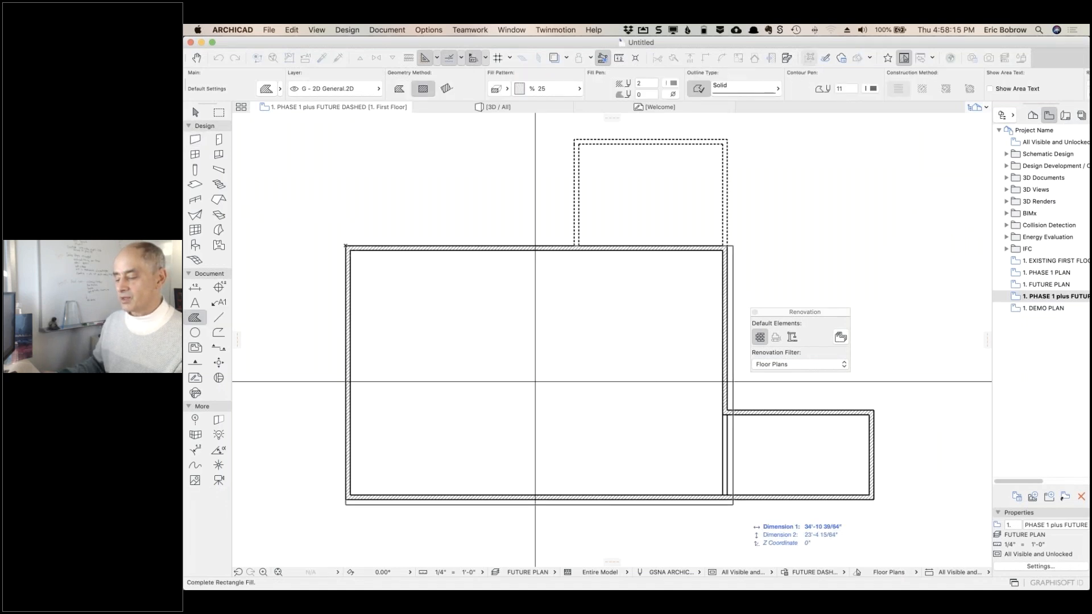
{"action": "left_click", "coordinate": [728, 496]}
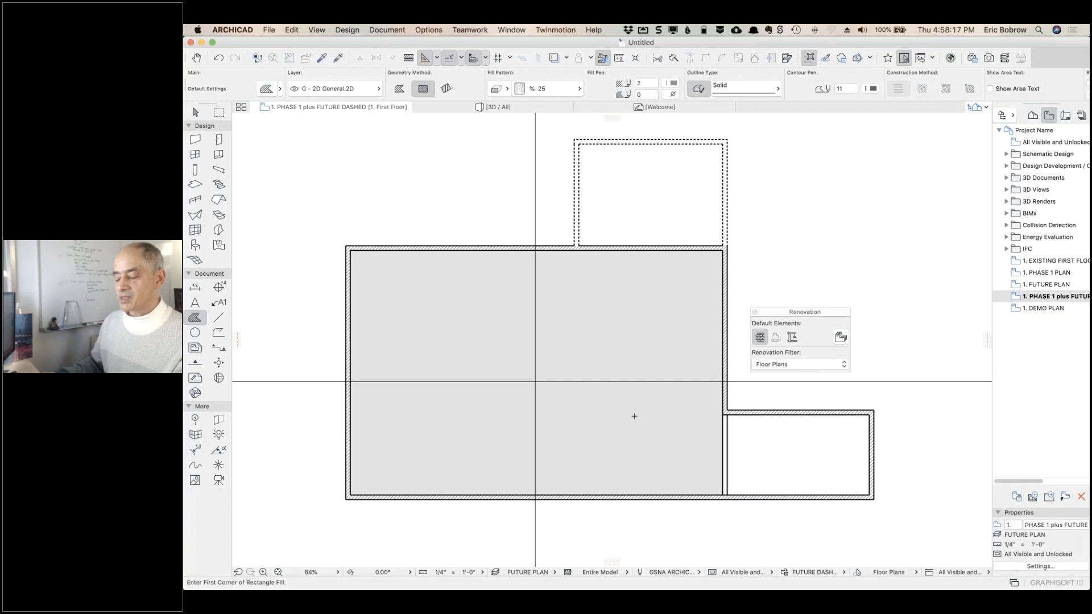
{"action": "key", "text": "super+a"}
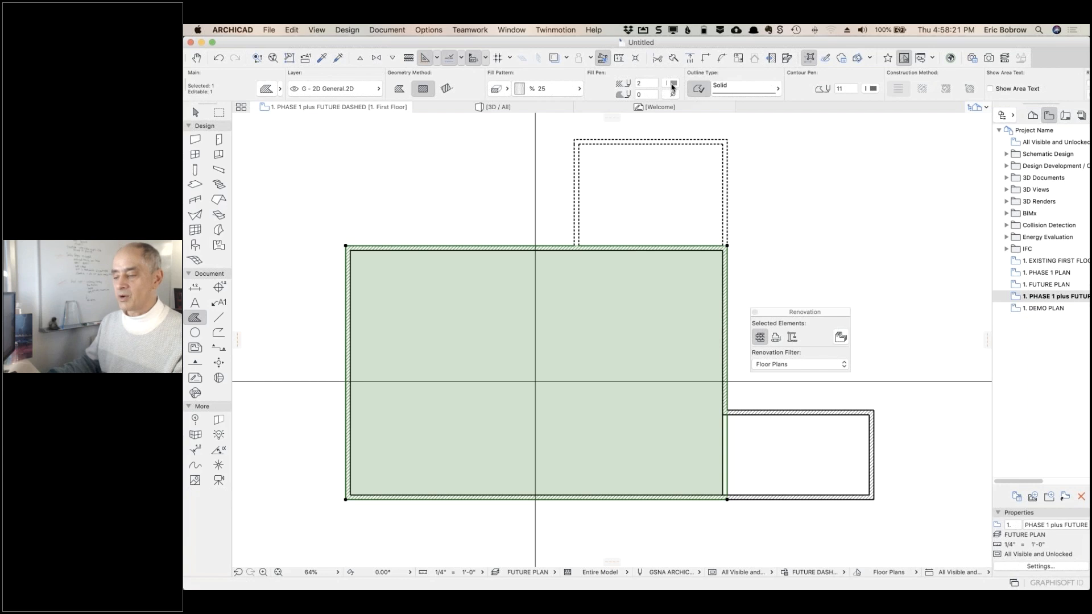
{"action": "left_click", "coordinate": [991, 89]}
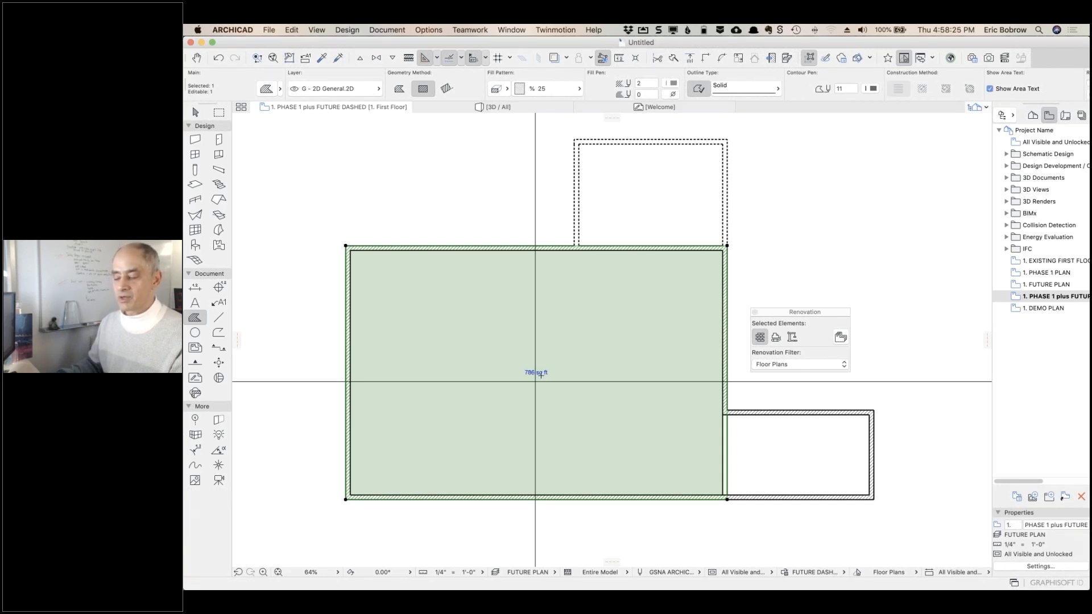
{"action": "scroll", "coordinate": [541, 374], "scroll_direction": "up", "scroll_amount": 3}
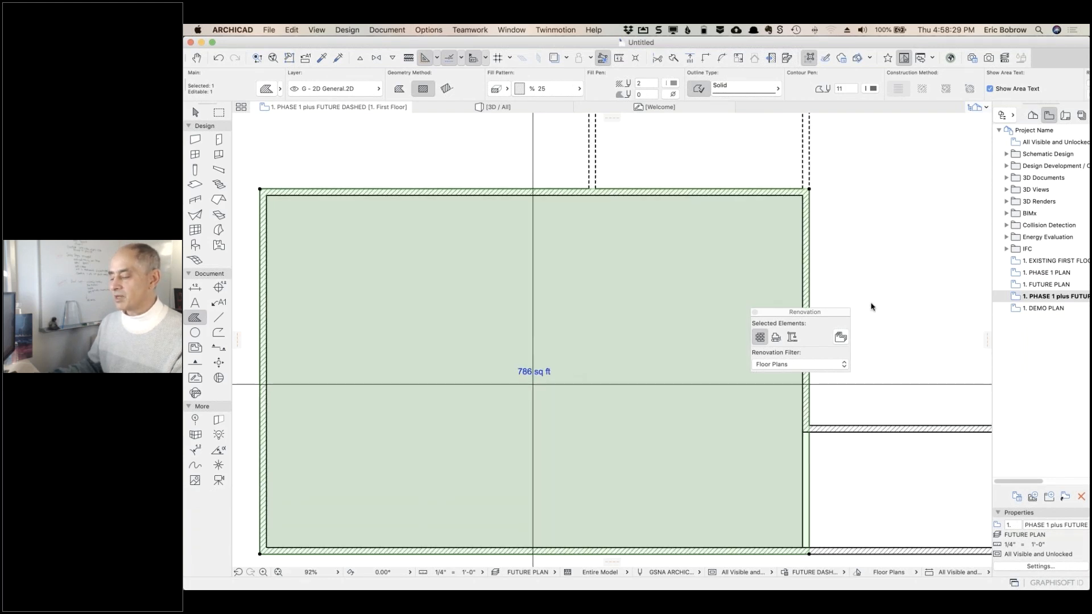
{"action": "key", "text": "Escape"}
Draw a rectangular fill over the southeast addition, set its foreground fill pen to 6 and display its area text
{"action": "scroll", "coordinate": [907, 347], "scroll_direction": "right", "scroll_amount": 5}
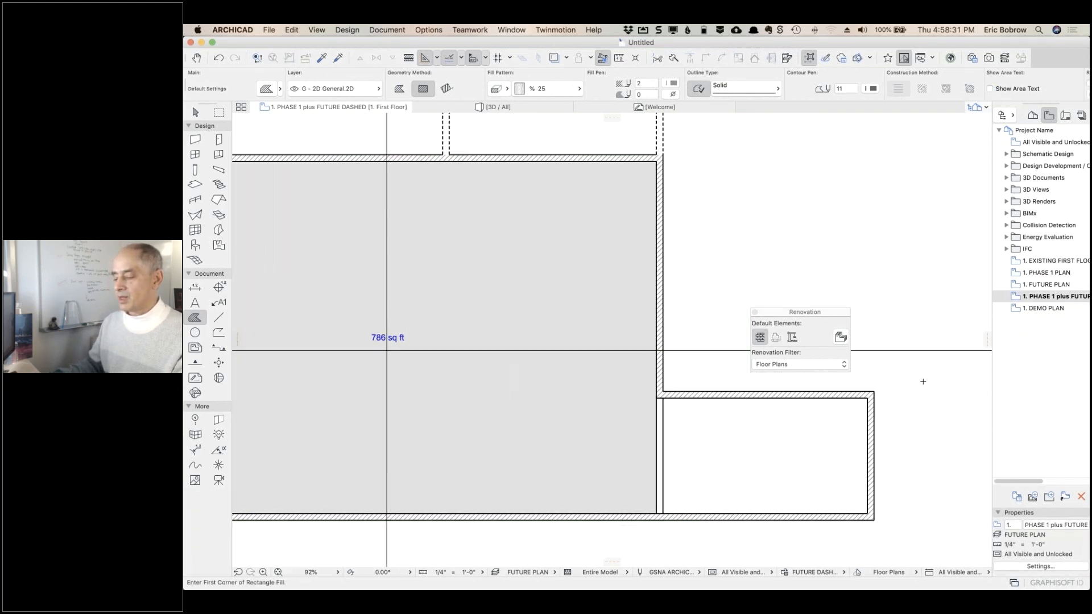
{"action": "left_click", "coordinate": [875, 392]}
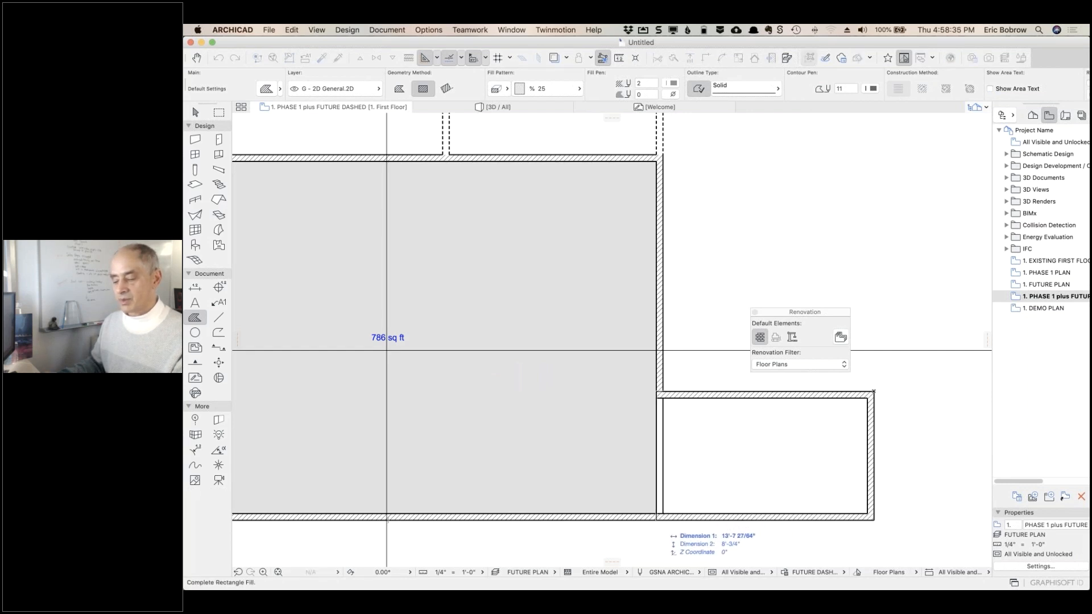
{"action": "left_click", "coordinate": [669, 516]}
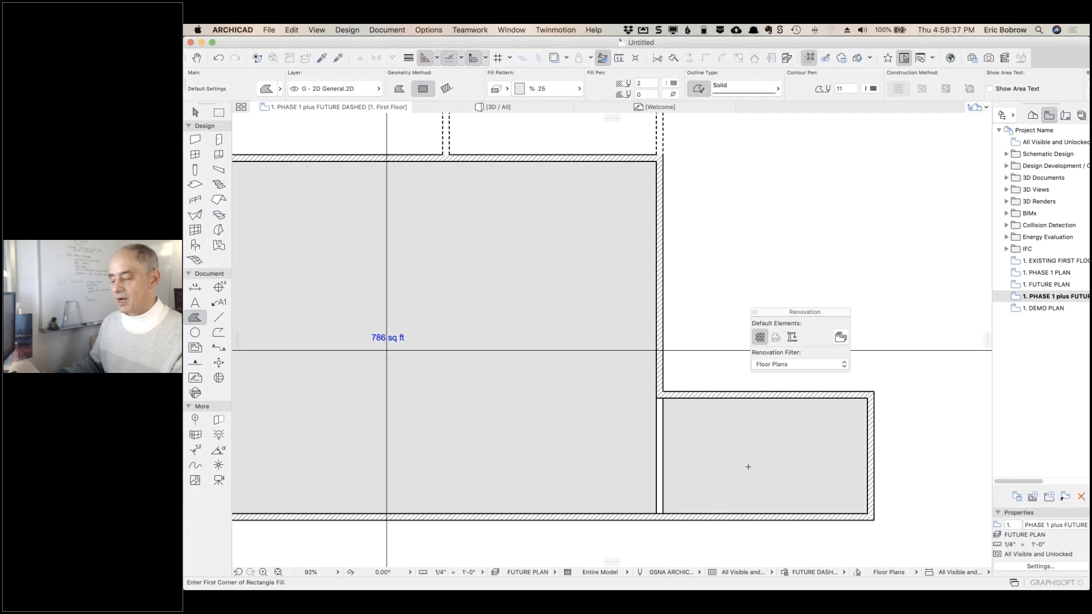
{"action": "left_click", "coordinate": [745, 466], "text": "shift"}
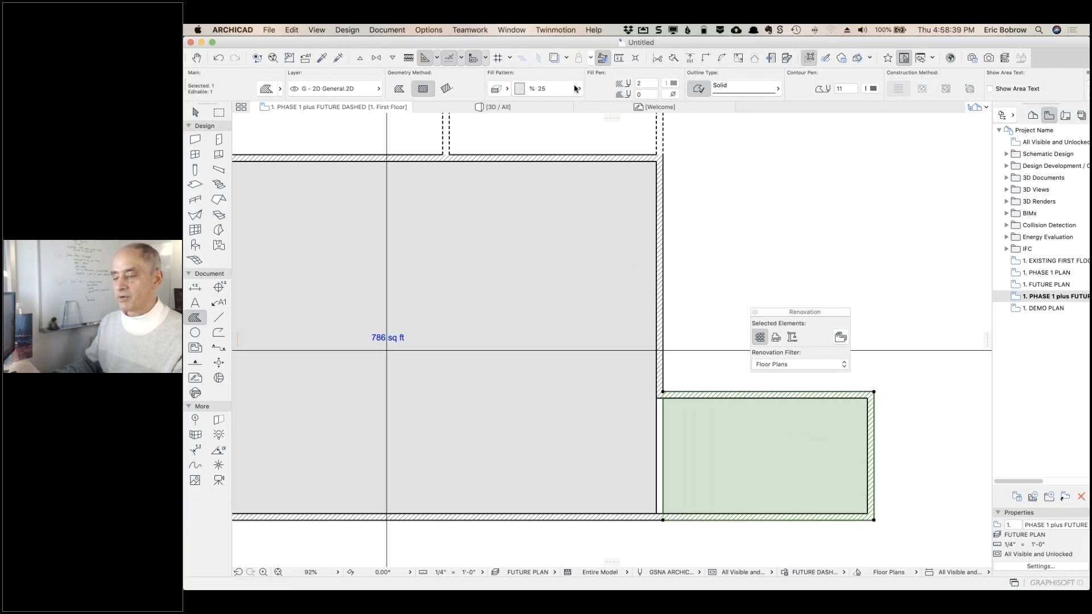
{"action": "left_click", "coordinate": [674, 85]}
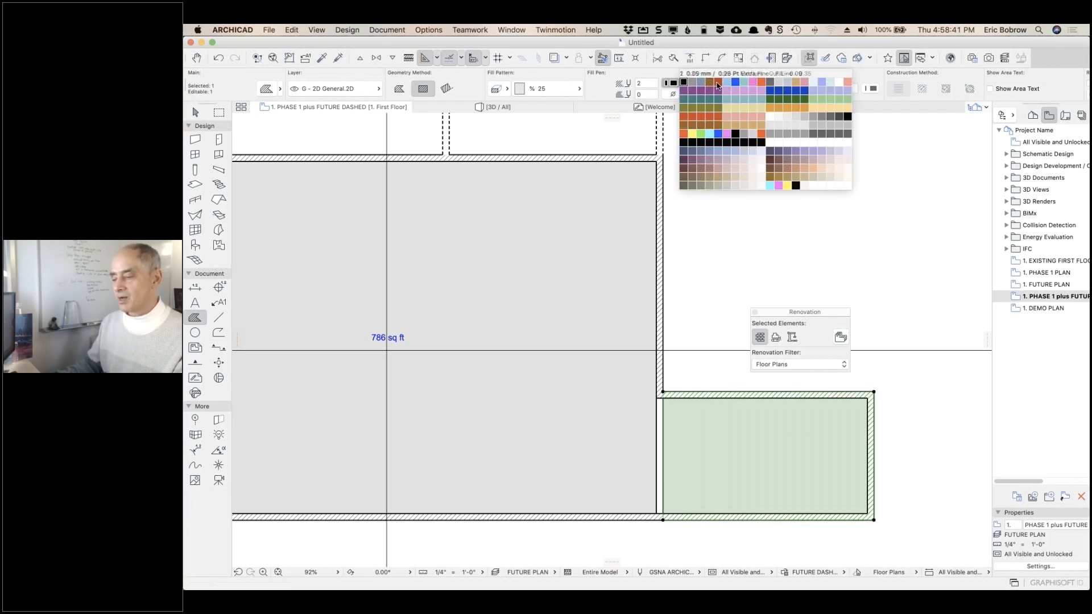
{"action": "left_click", "coordinate": [725, 84]}
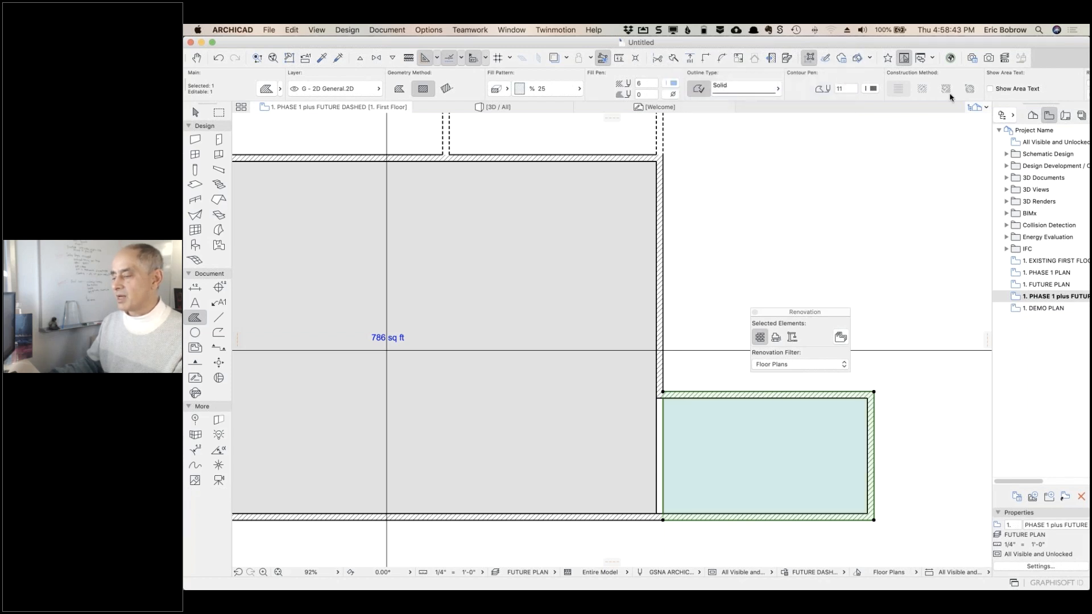
{"action": "left_click", "coordinate": [991, 90]}
{"action": "key", "text": "Escape"}
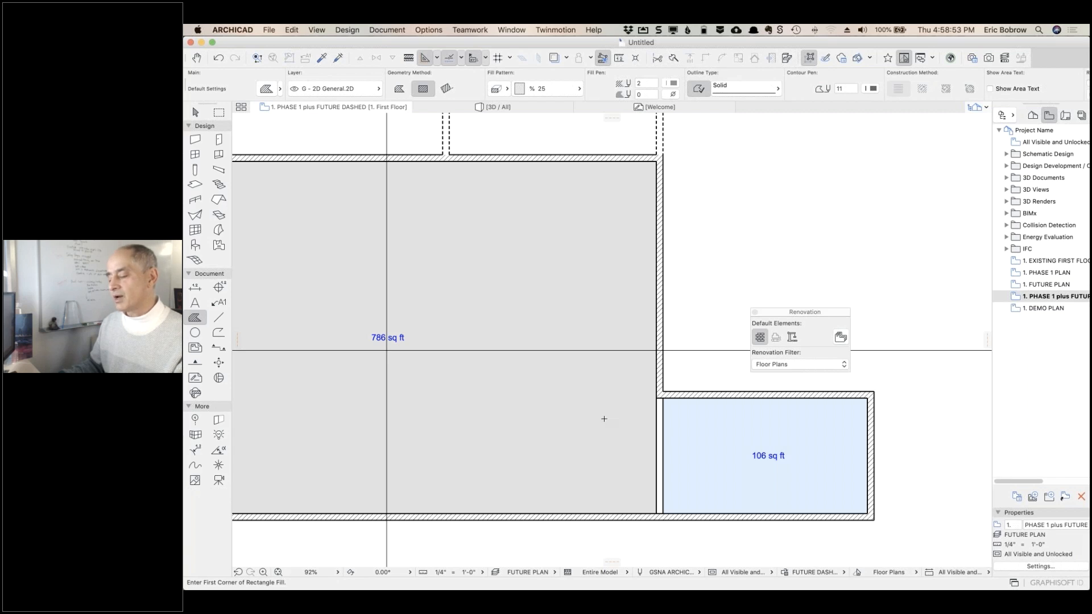
Open the Finish Schedule from Zone Metadata in the project's element schedules and bring up its scheme settings
{"action": "left_click", "coordinate": [1032, 116]}
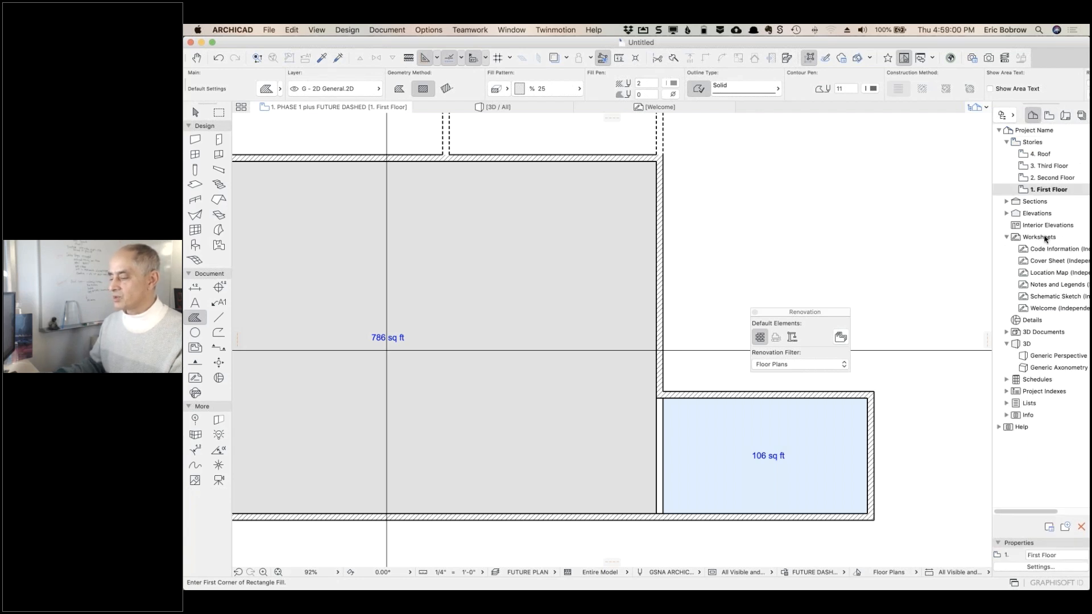
{"action": "left_click", "coordinate": [1006, 380]}
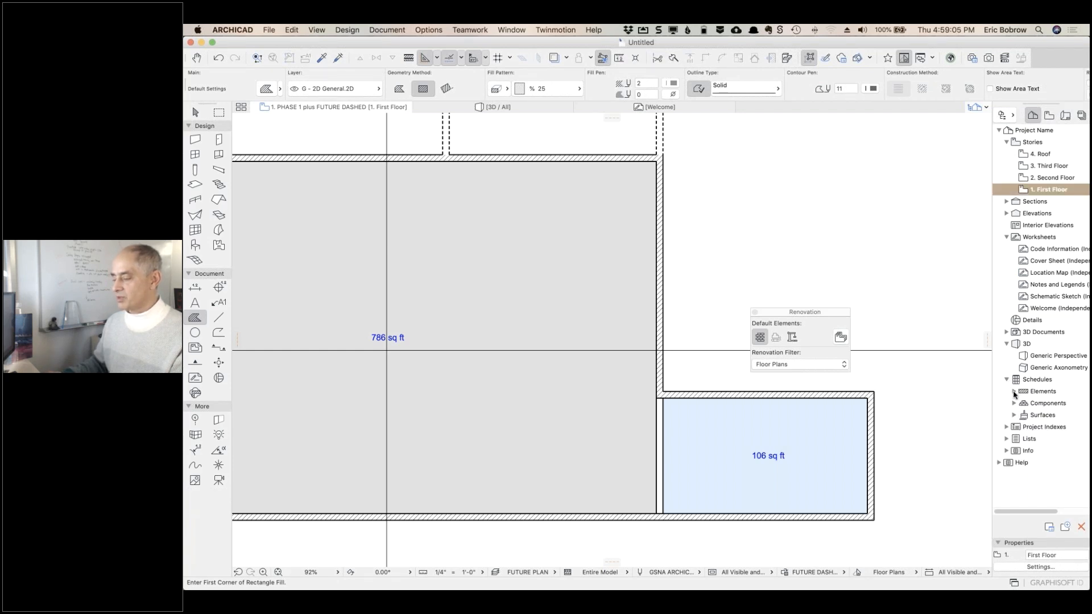
{"action": "left_click", "coordinate": [1015, 392]}
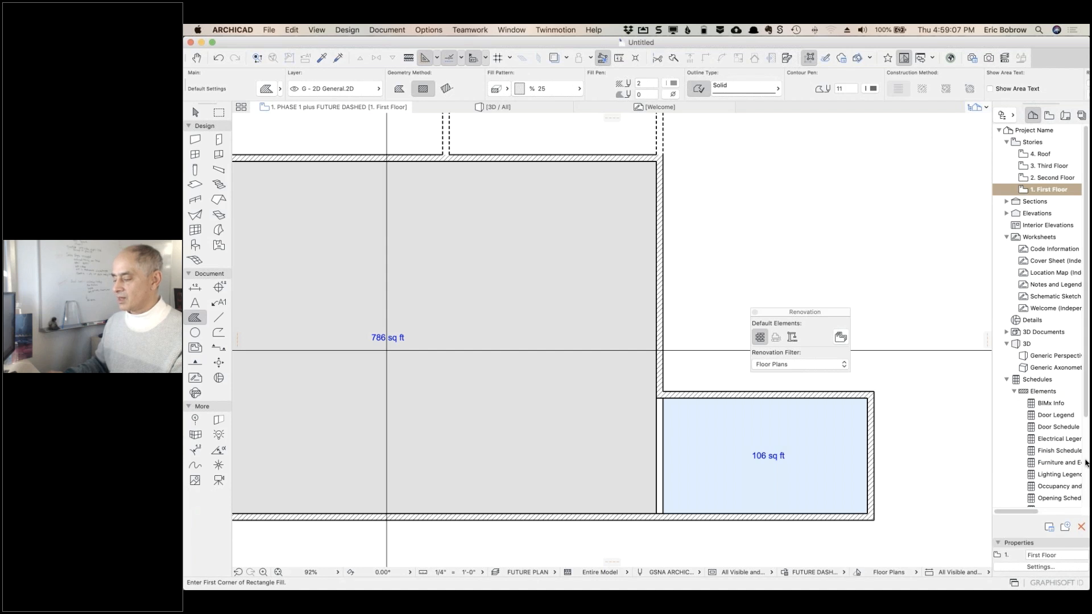
{"action": "left_click", "coordinate": [1033, 452]}
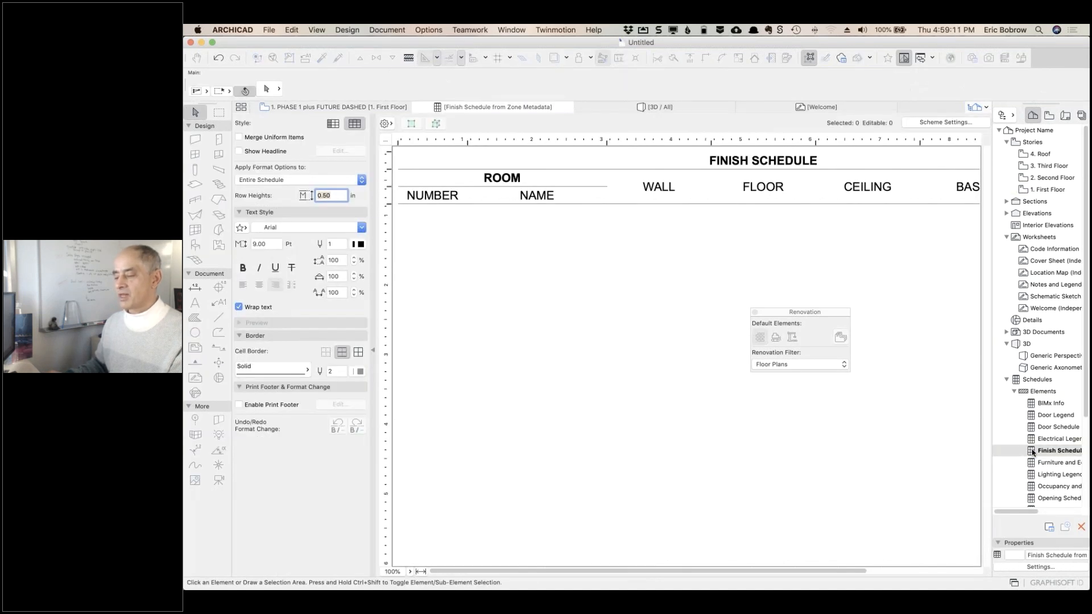
{"action": "left_click", "coordinate": [941, 123]}
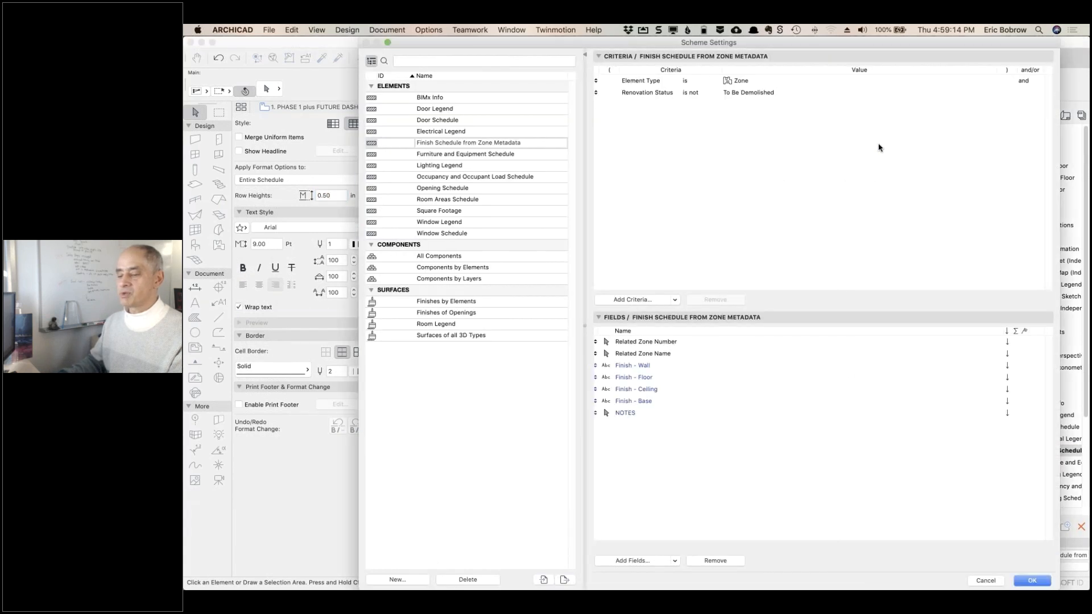
Create a new Elements schedule scheme named AREA SCHEDULE
{"action": "left_click", "coordinate": [398, 579]}
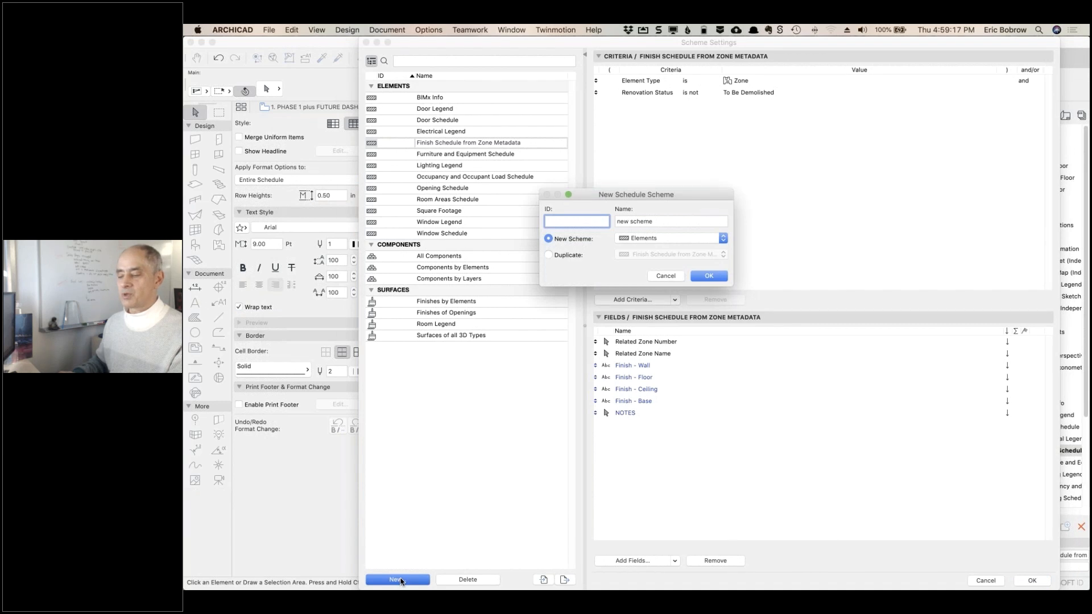
{"action": "key", "text": "Tab"}
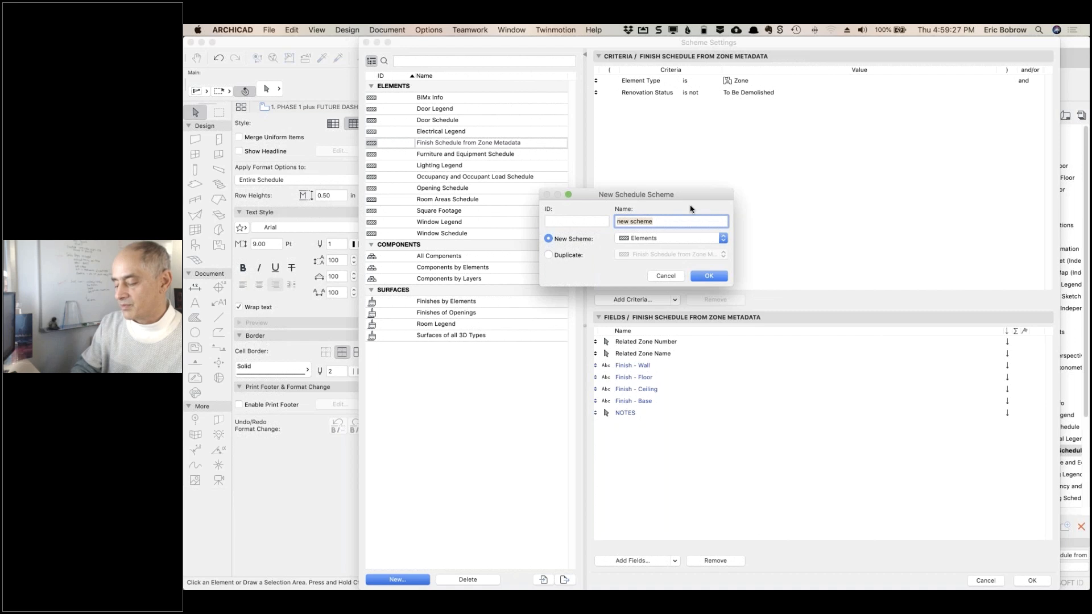
{"action": "type", "text": "AREA SCHEDULE"}
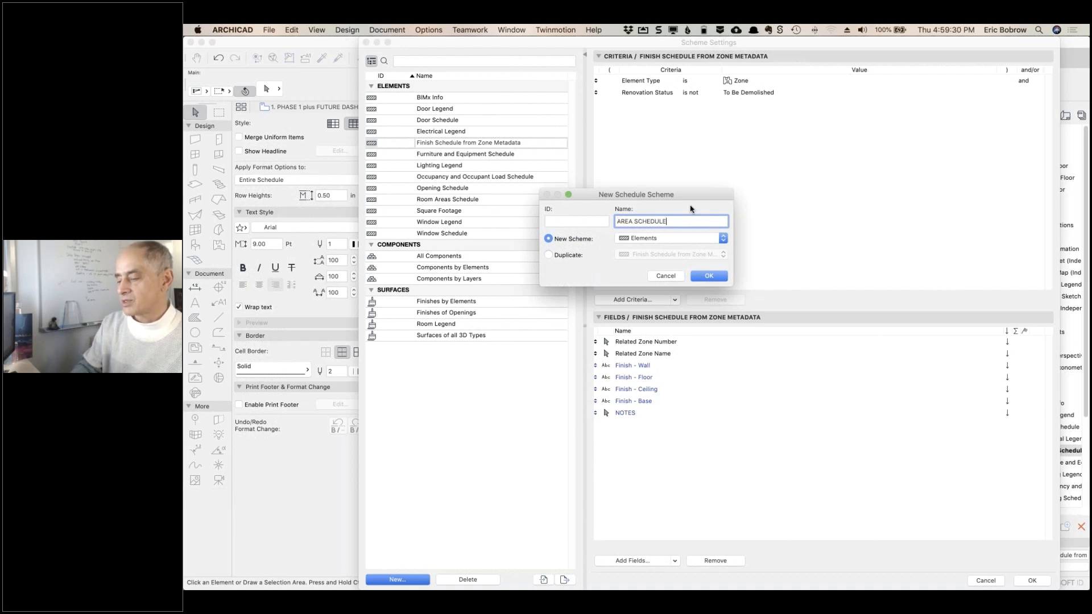
{"action": "left_click", "coordinate": [668, 239]}
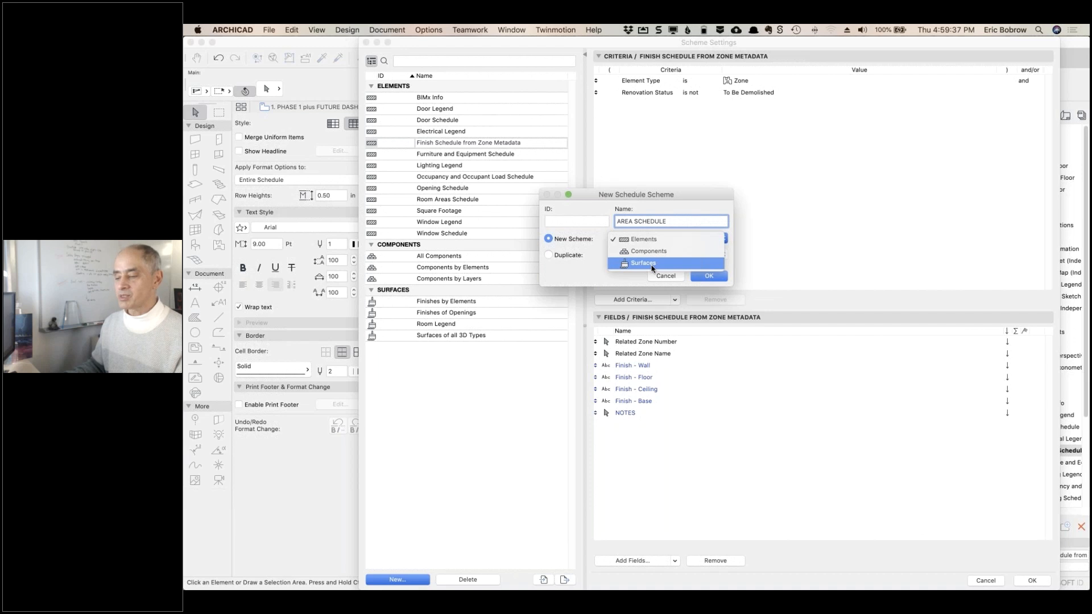
{"action": "left_click", "coordinate": [705, 277]}
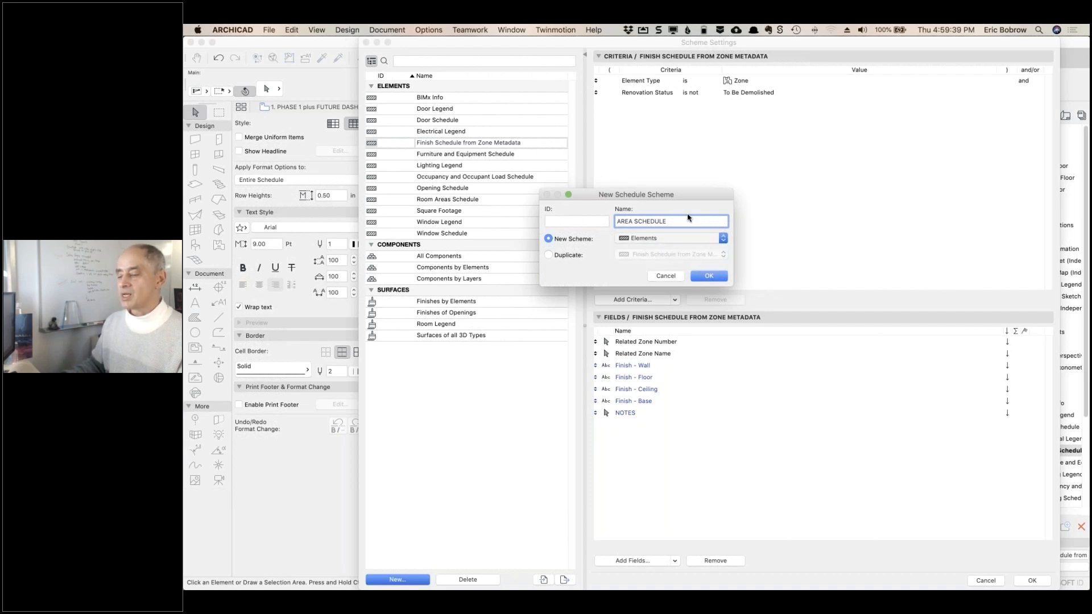
{"action": "left_click", "coordinate": [709, 278]}
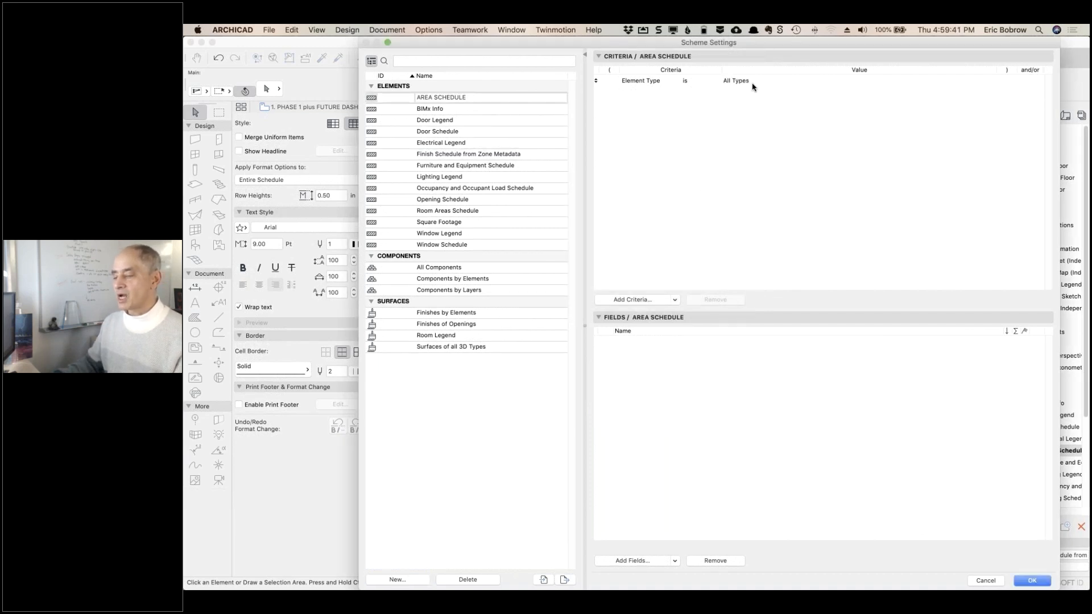
Set the AREA SCHEDULE scheme's Element Type criterion to Fill
{"action": "left_click", "coordinate": [755, 86]}
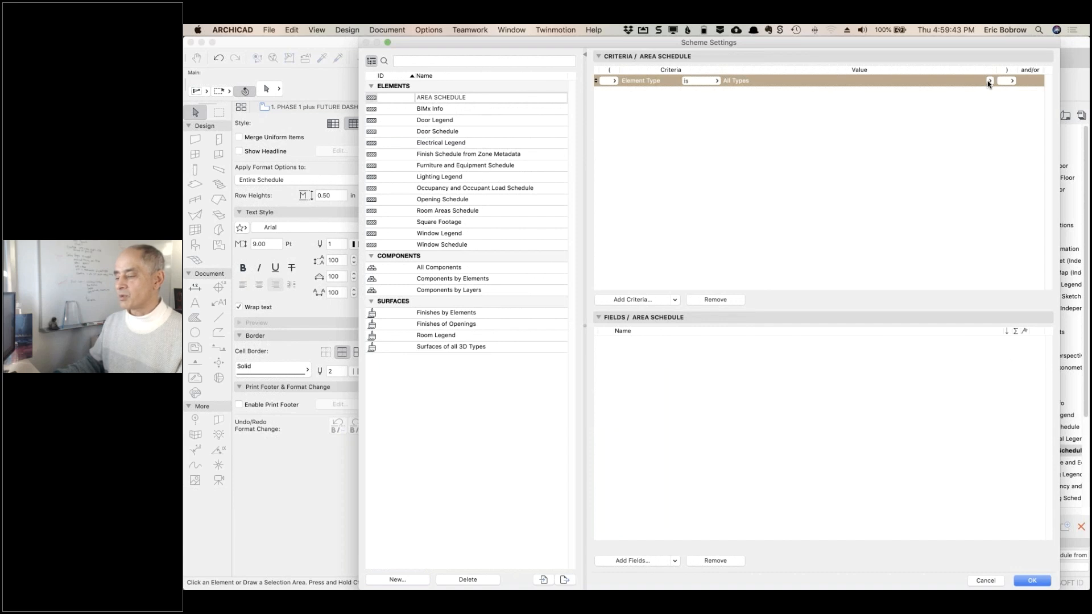
{"action": "left_click", "coordinate": [990, 81]}
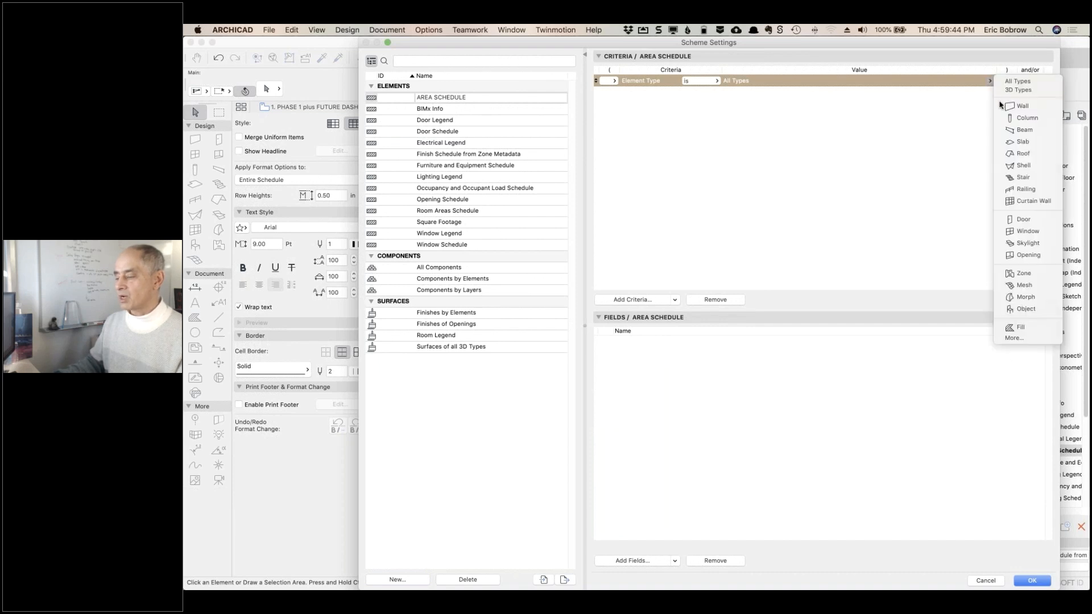
{"action": "left_click", "coordinate": [1016, 328]}
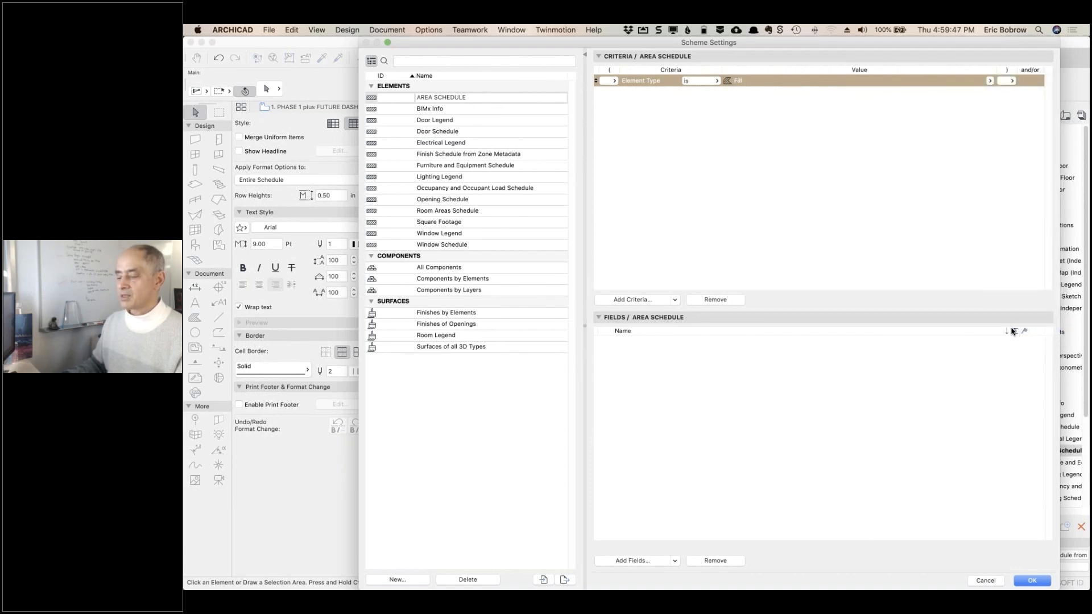
Add the general Area field to the scheme, and widen the schedule's column so the title fits on one line
{"action": "left_click", "coordinate": [632, 560]}
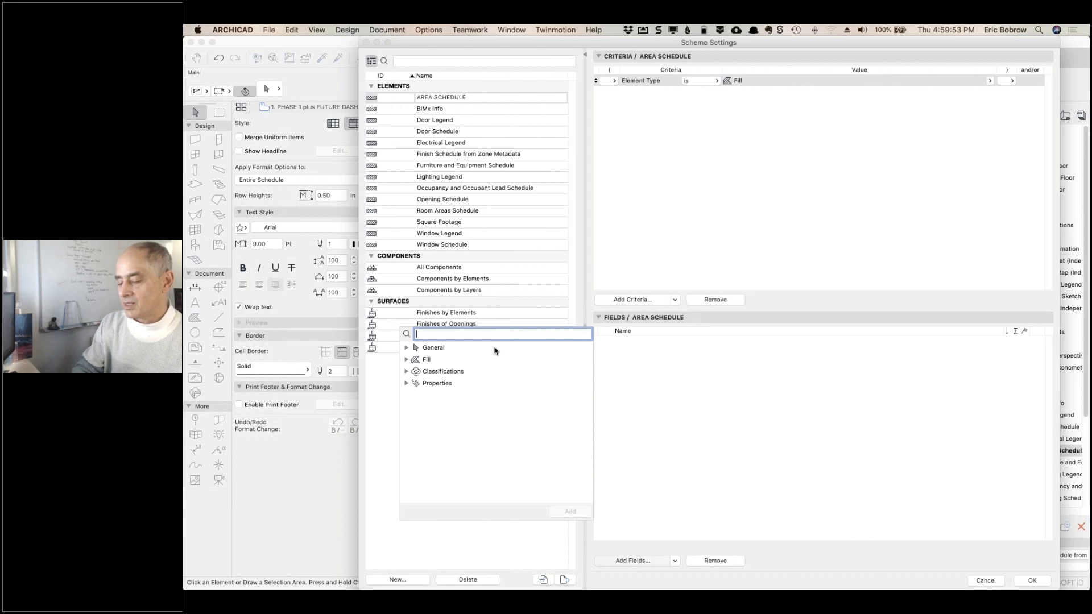
{"action": "type", "text": "area"}
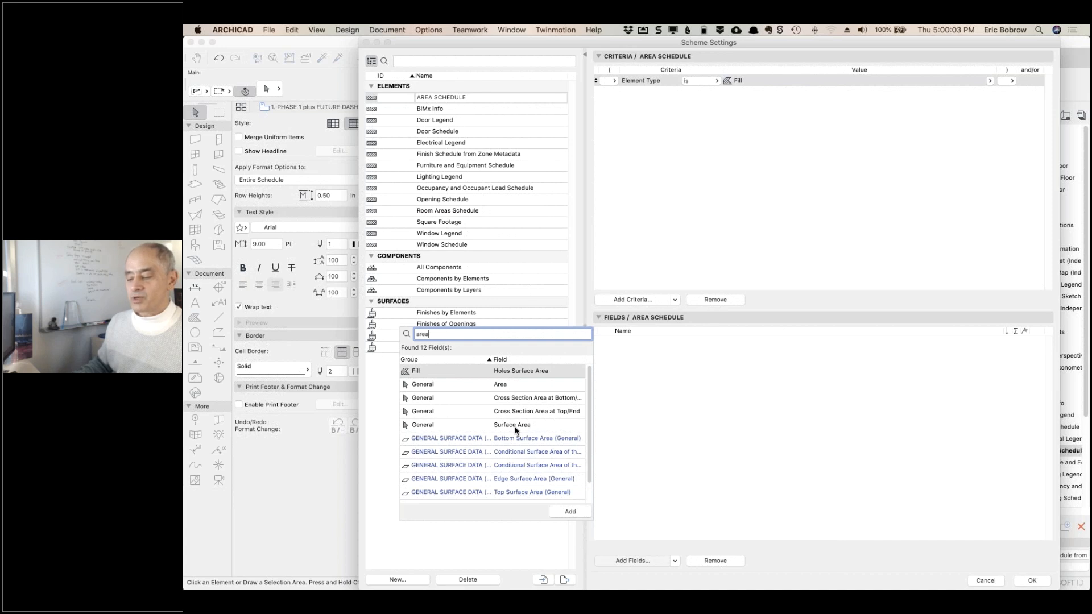
{"action": "left_click", "coordinate": [501, 386]}
{"action": "double_click", "coordinate": [501, 388]}
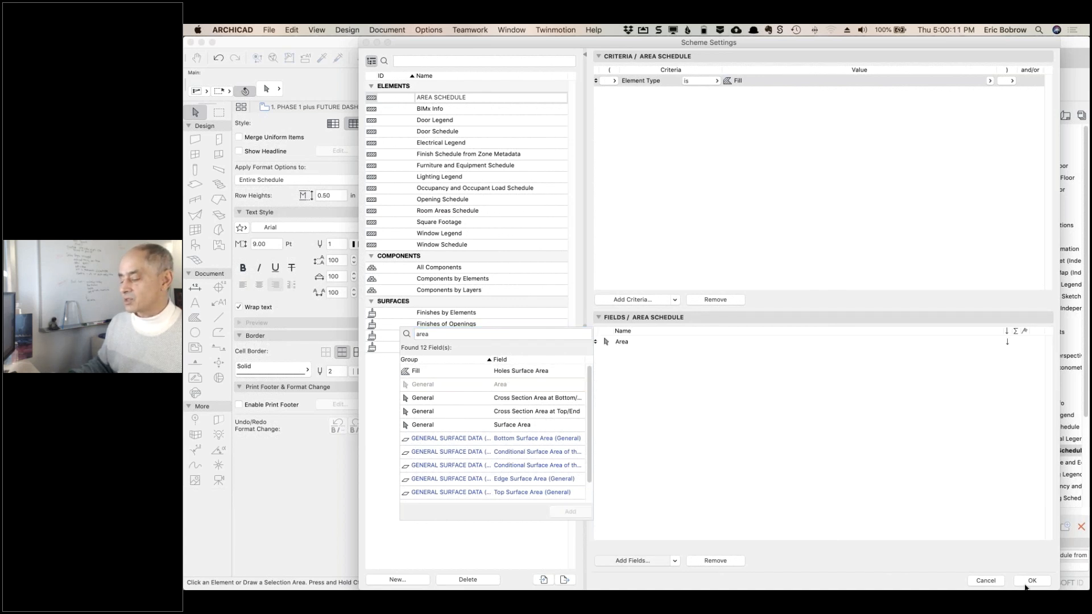
{"action": "left_click", "coordinate": [1037, 582]}
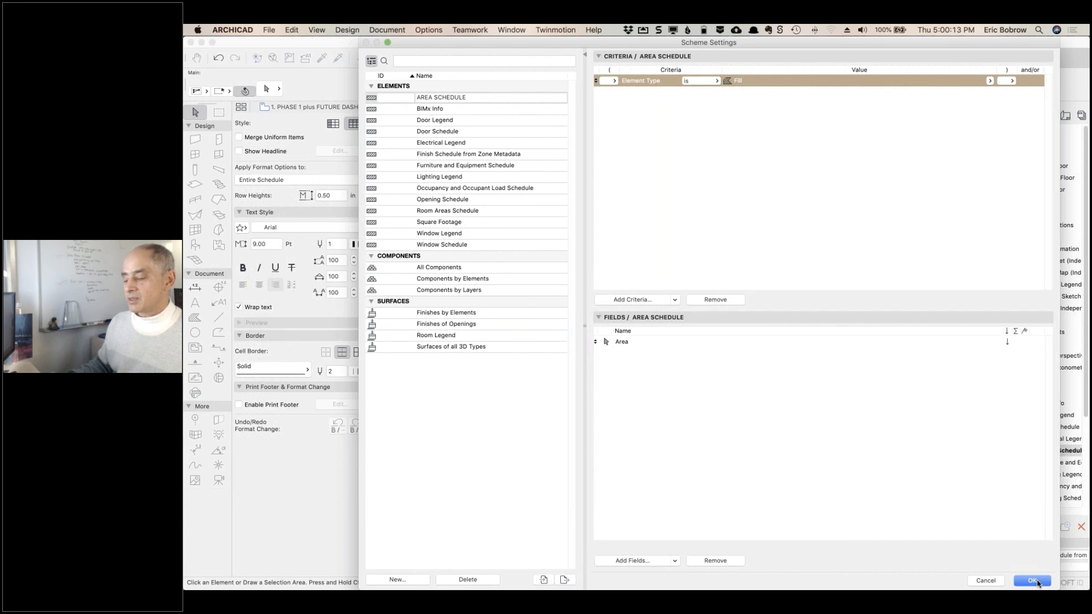
{"action": "left_click", "coordinate": [1032, 581]}
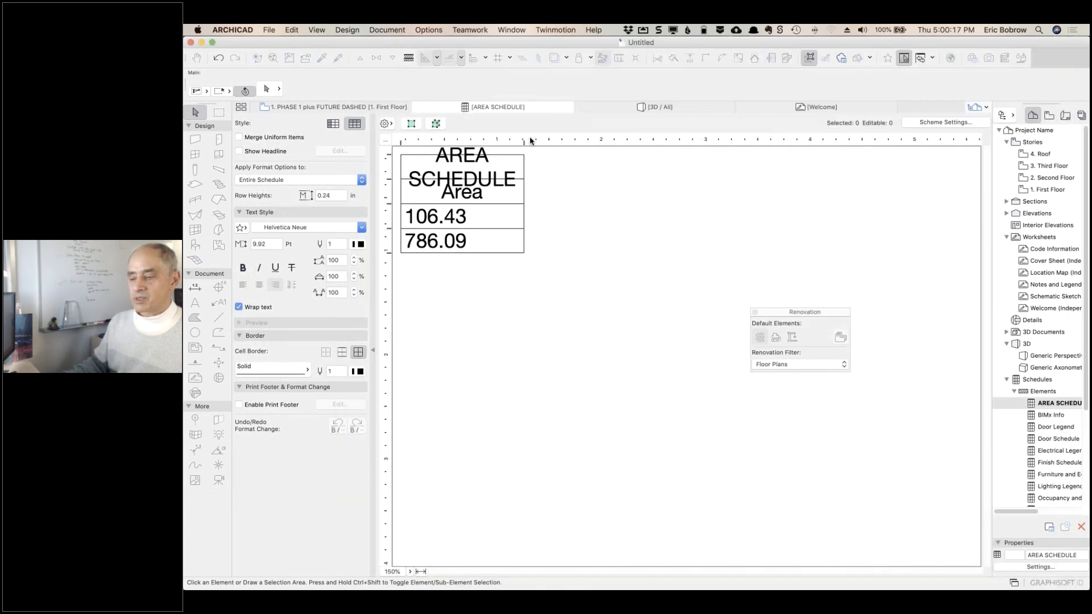
{"action": "left_click_drag", "start_coordinate": [524, 141], "coordinate": [574, 141]}
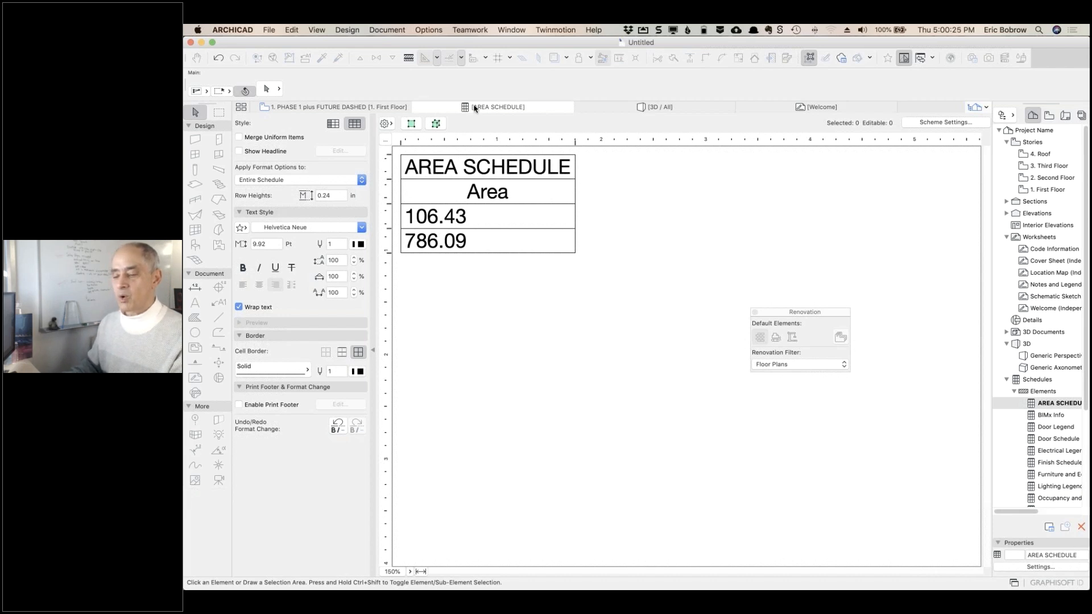
Return to the Phase 1 plus Future Dashed first floor plan and set the main building fill's ID to EXISTING
{"action": "left_click", "coordinate": [339, 108]}
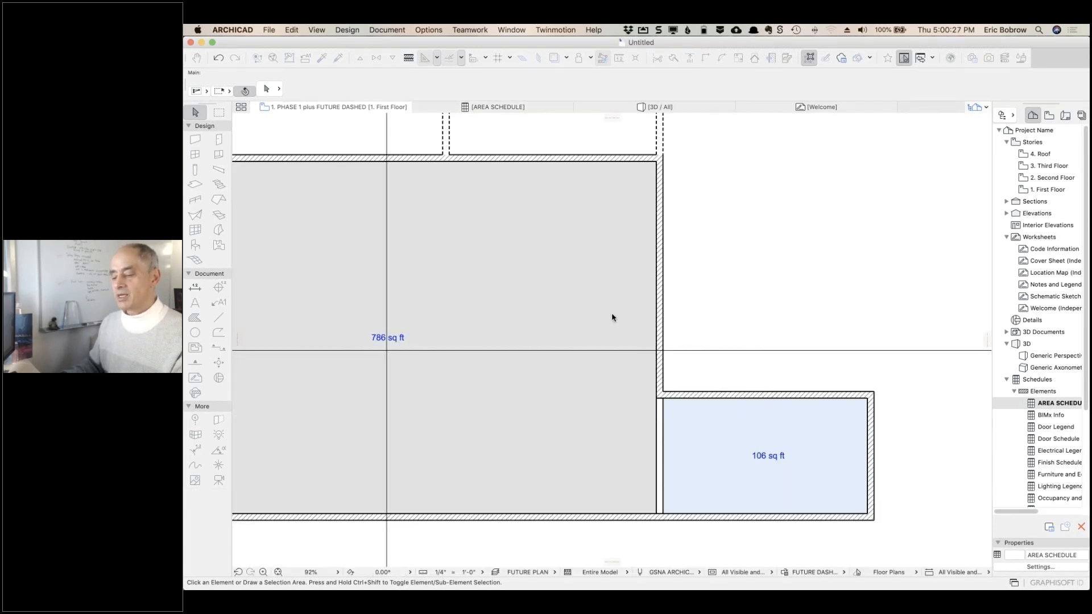
{"action": "left_click", "coordinate": [636, 322]}
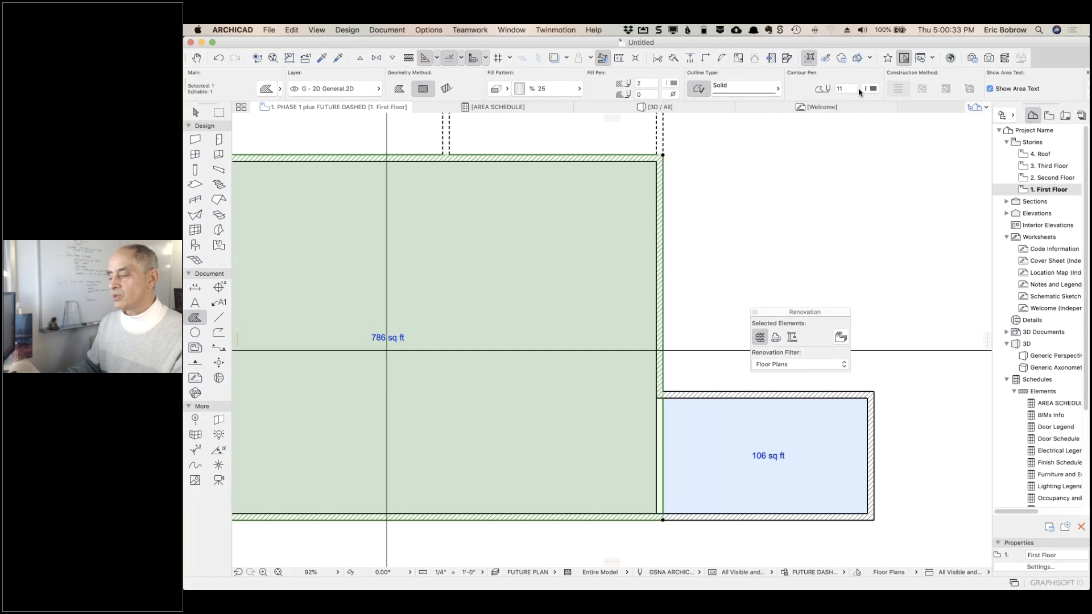
{"action": "scroll", "coordinate": [802, 89], "scroll_direction": "right", "scroll_amount": 3}
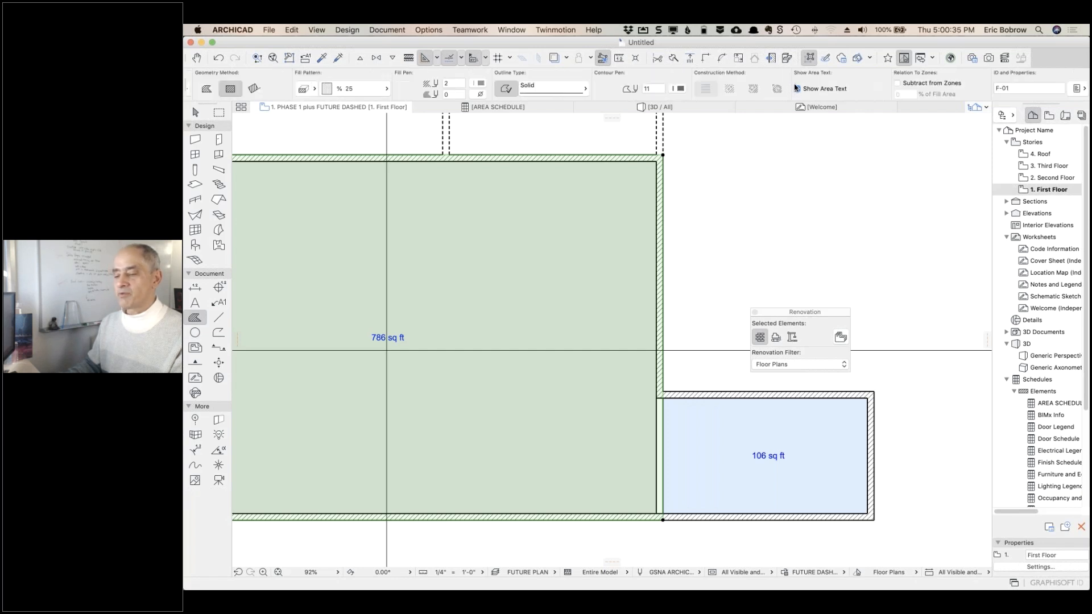
{"action": "left_click", "coordinate": [797, 88]}
{"action": "left_click", "coordinate": [1017, 88]}
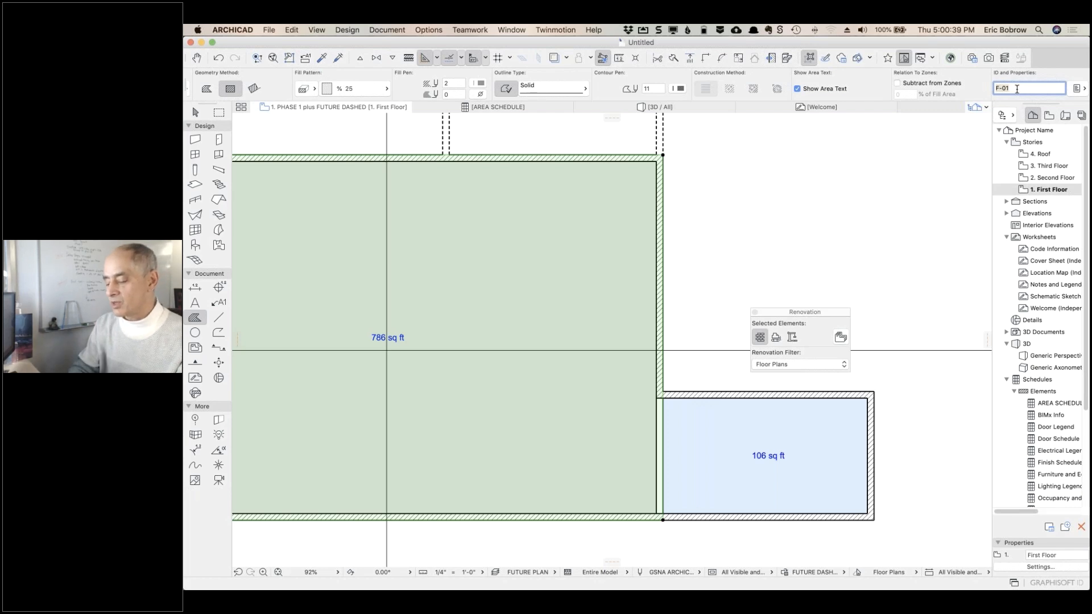
{"action": "type", "text": "EXISTING"}
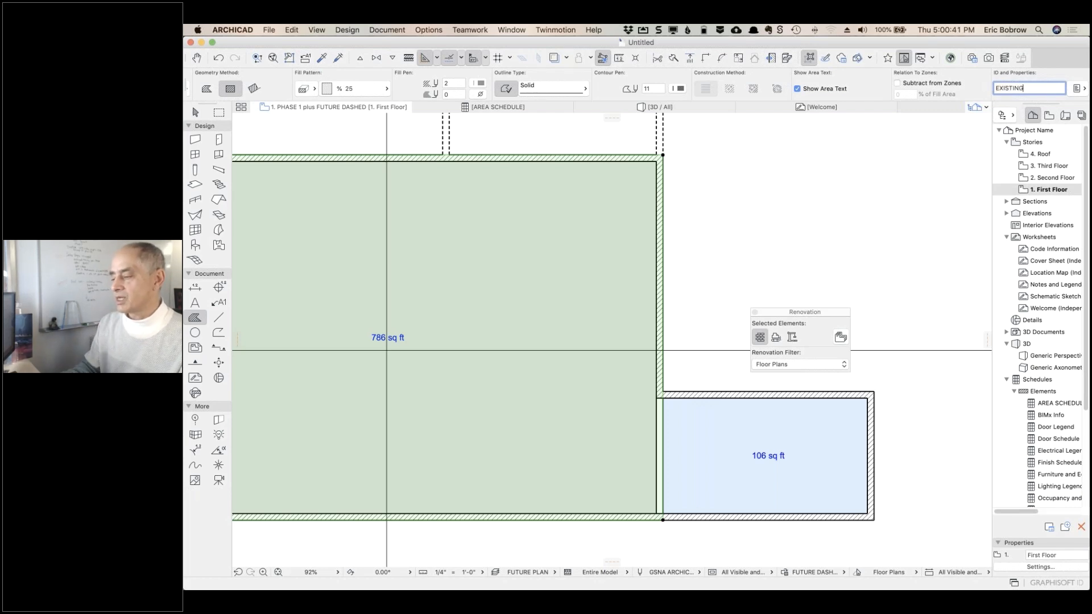
{"action": "key", "text": "Return"}
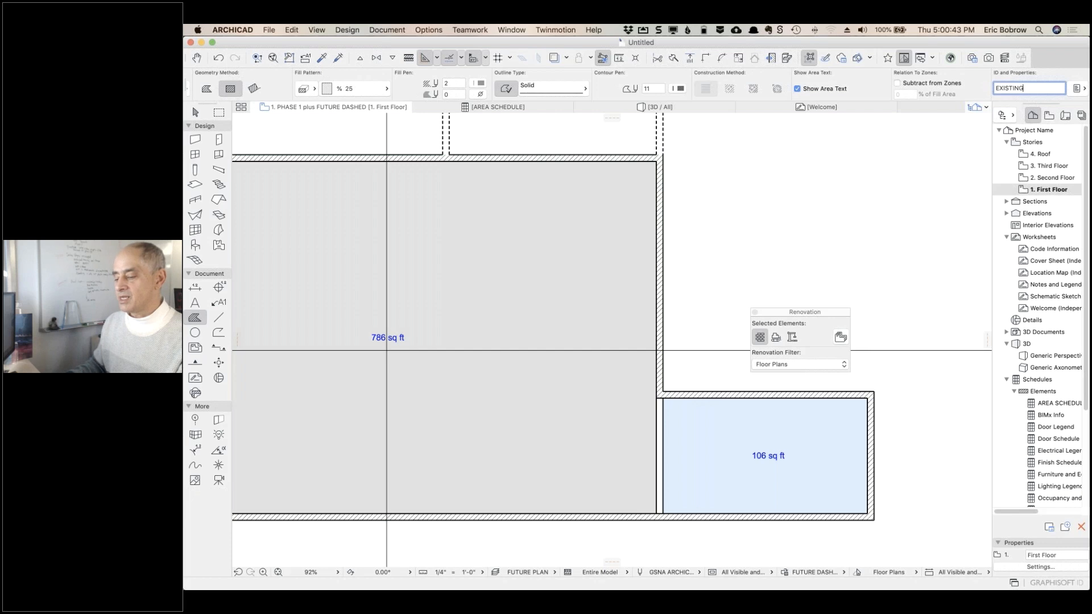
{"action": "key", "text": "Escape"}
Set the ID of the southeast addition's fill to NEW BUILD
{"action": "left_click", "coordinate": [820, 430], "text": "shift"}
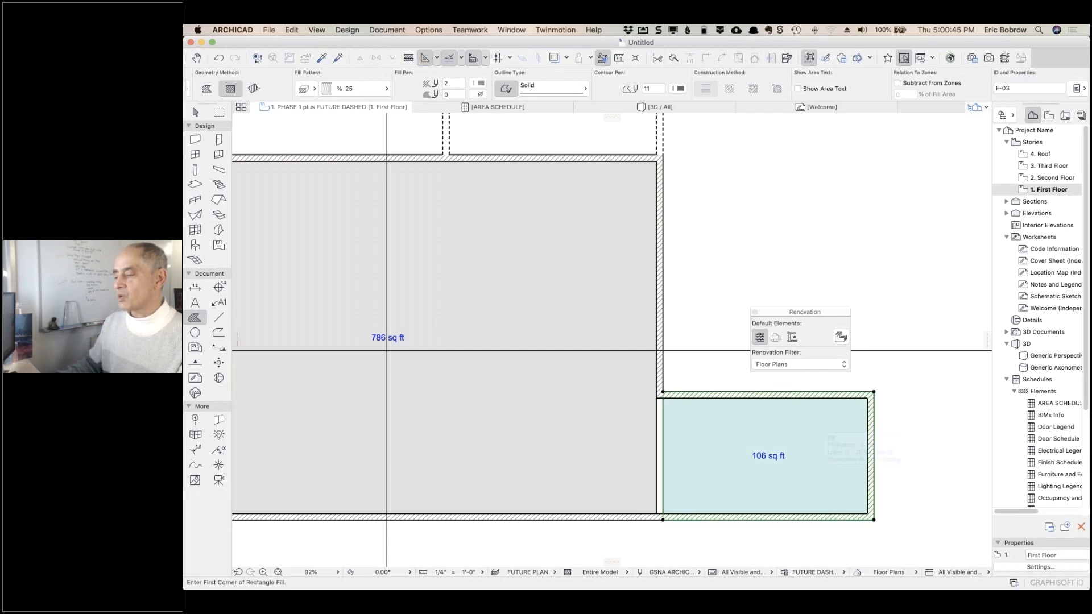
{"action": "left_click_drag", "start_coordinate": [1026, 88], "coordinate": [985, 84]}
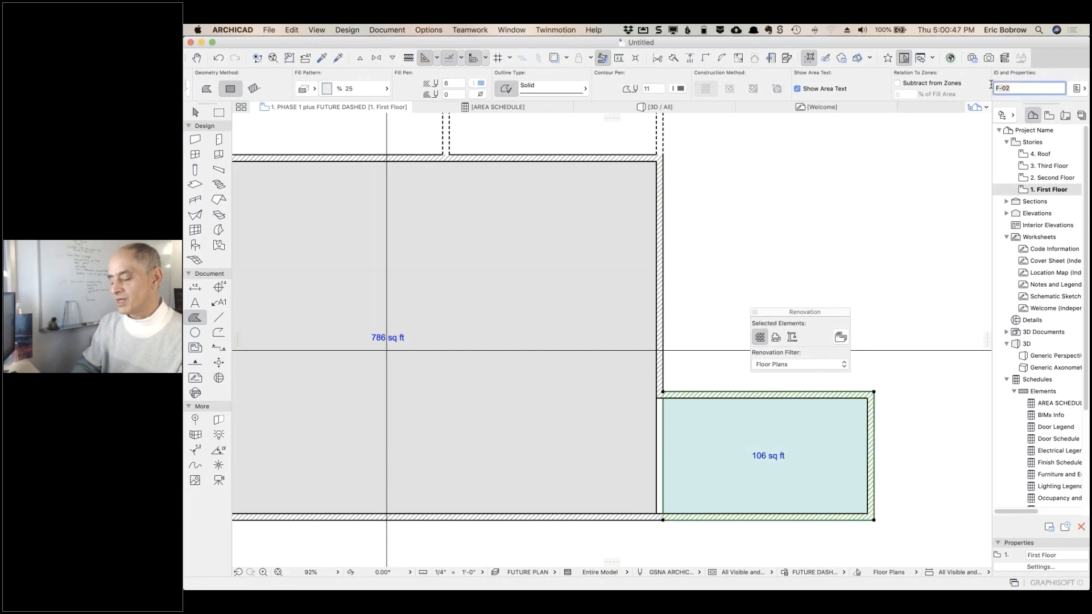
{"action": "type", "text": "NEW BUIL"}
{"action": "key", "text": "BackSpace"}
{"action": "key", "text": "BackSpace"}
{"action": "key", "text": "BackSpace"}
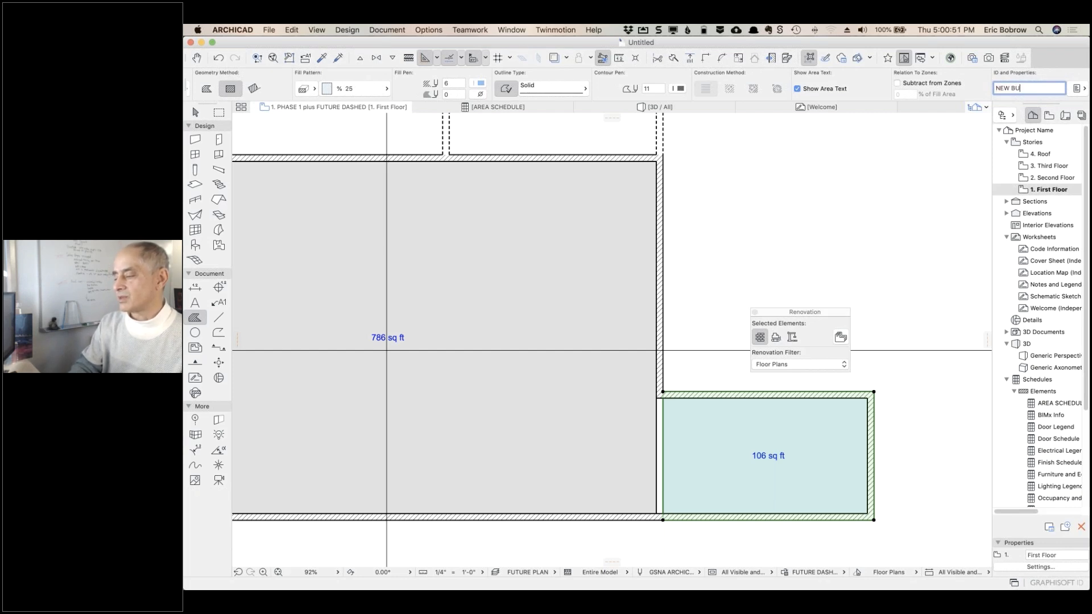
{"action": "type", "text": "ILD"}
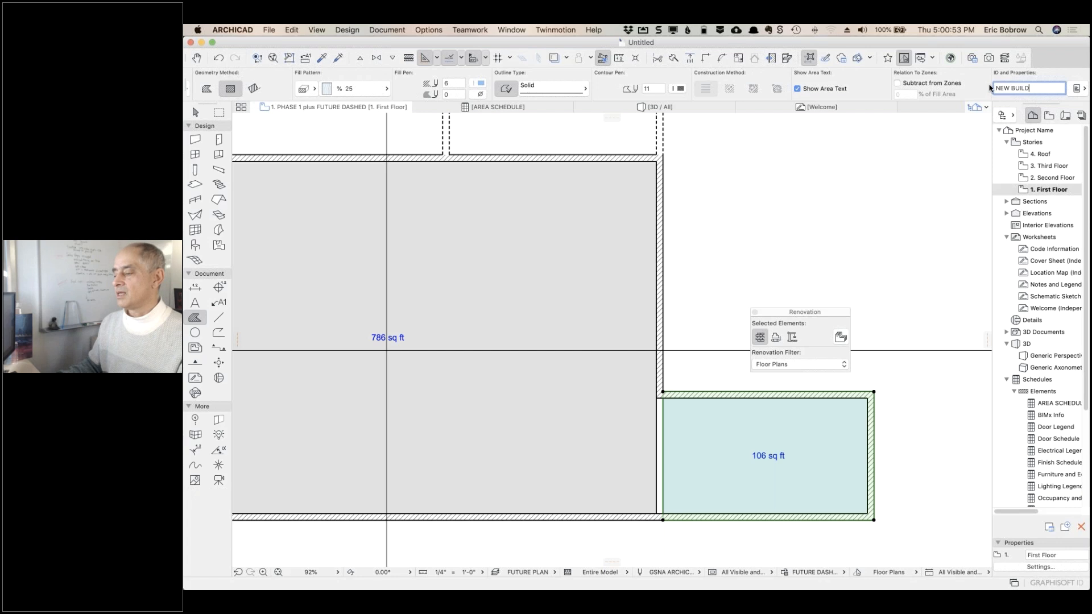
{"action": "key", "text": "Return"}
{"action": "key", "text": "Escape"}
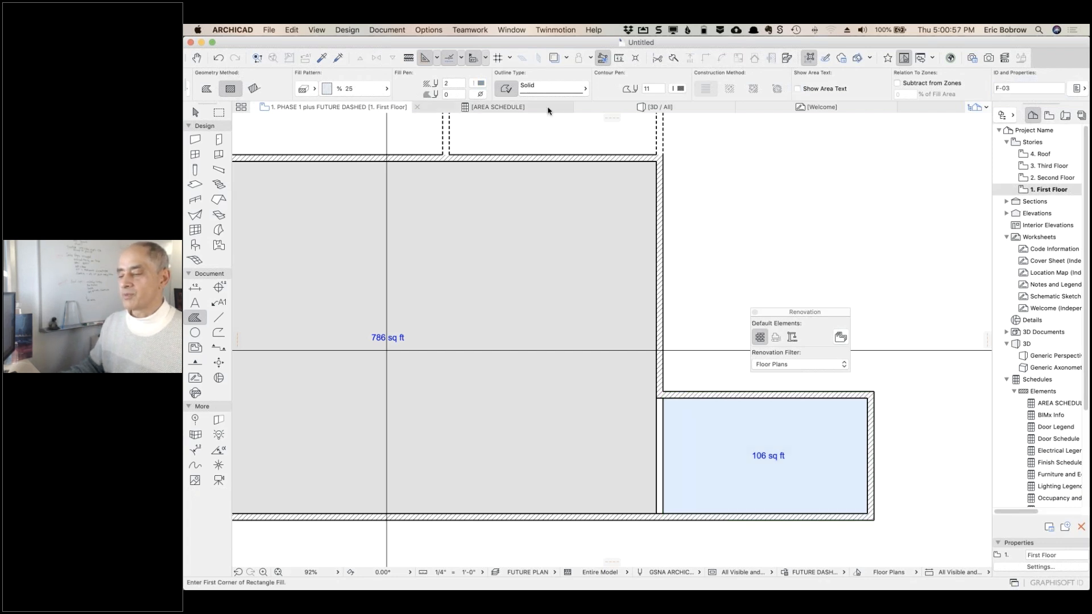
Add the Element ID field to the AREA SCHEDULE scheme, place it before Area, and apply the scheme
{"action": "mouse_move", "coordinate": [549, 110]}
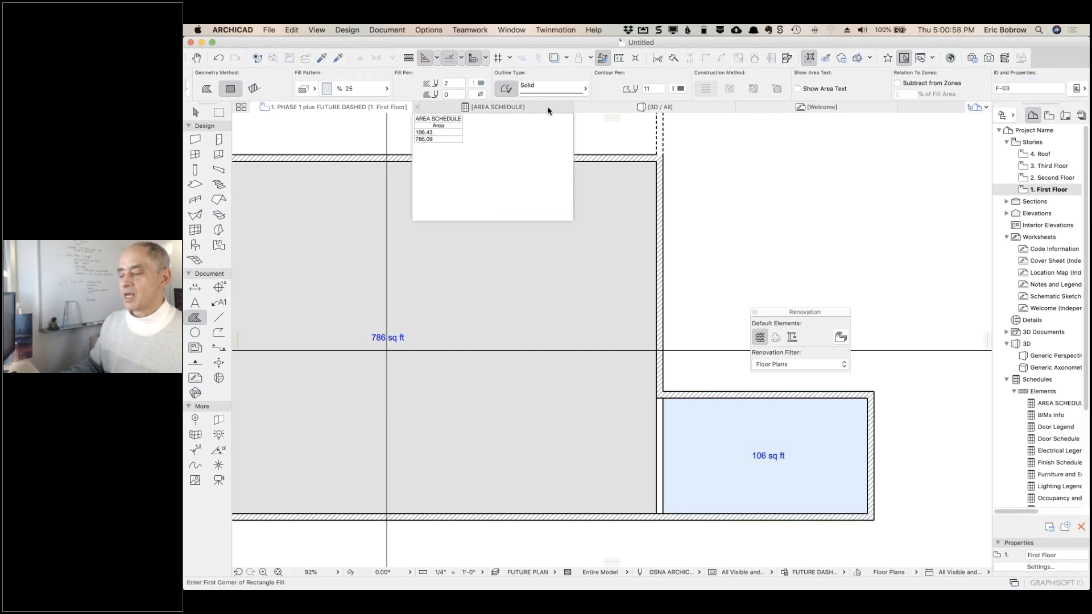
{"action": "left_click", "coordinate": [560, 193]}
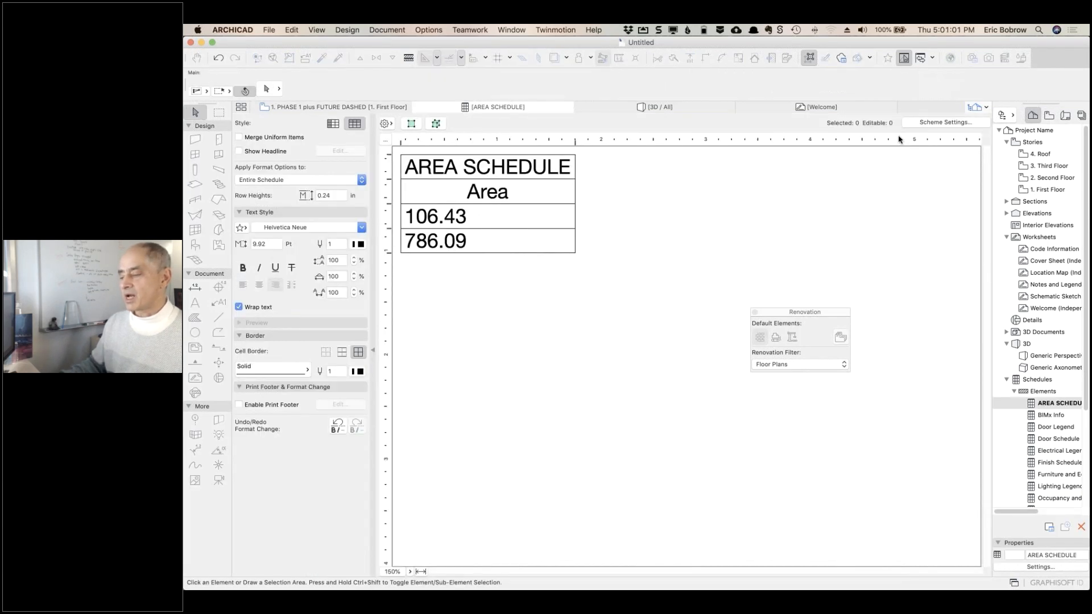
{"action": "left_click", "coordinate": [941, 124]}
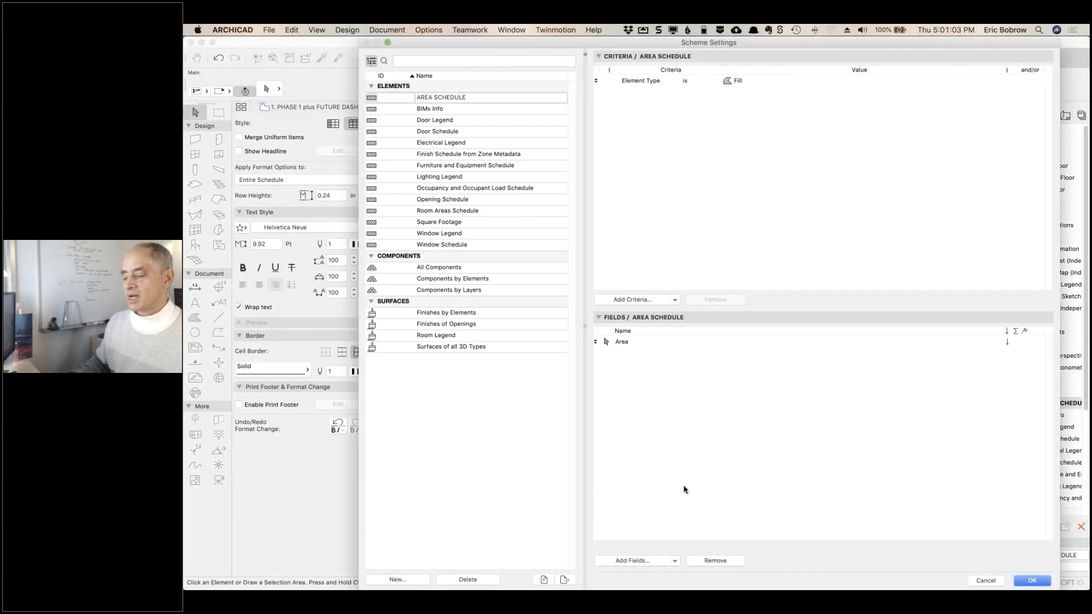
{"action": "left_click", "coordinate": [641, 562]}
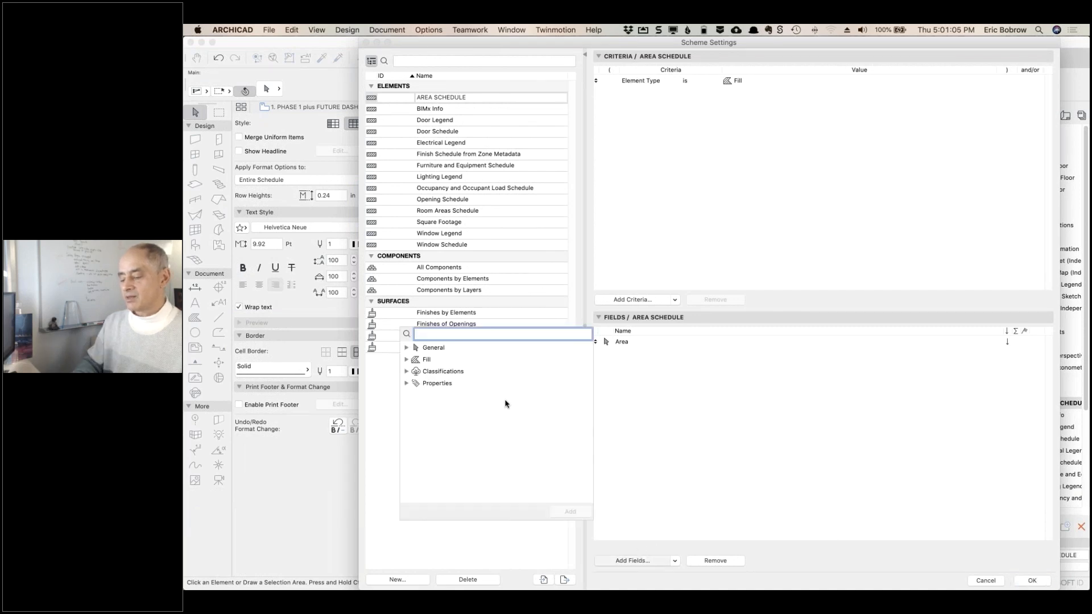
{"action": "type", "text": "id"}
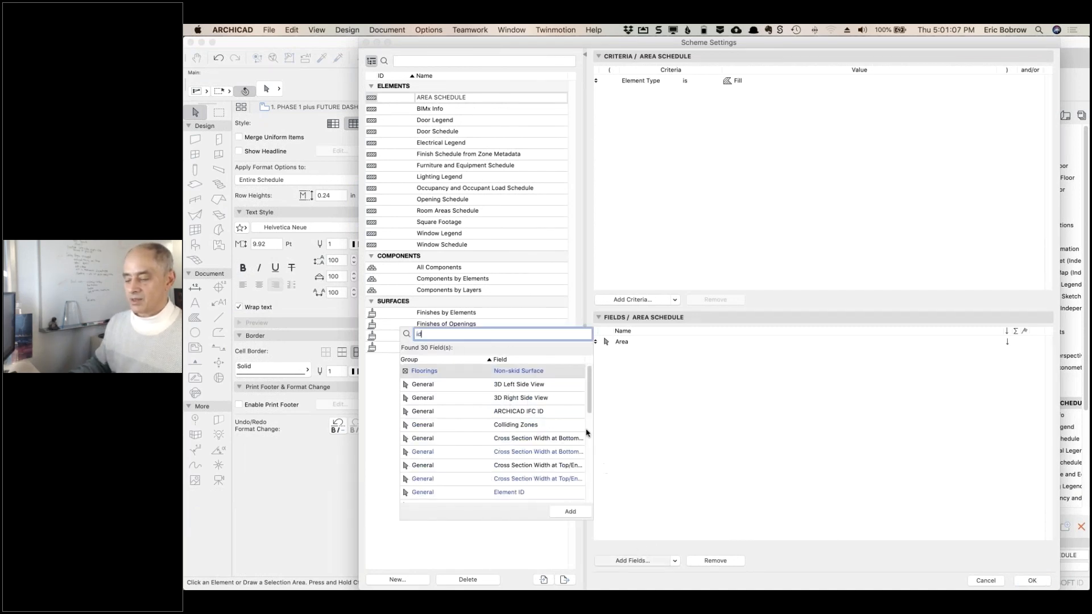
{"action": "scroll", "coordinate": [585, 401], "scroll_direction": "down", "scroll_amount": 3}
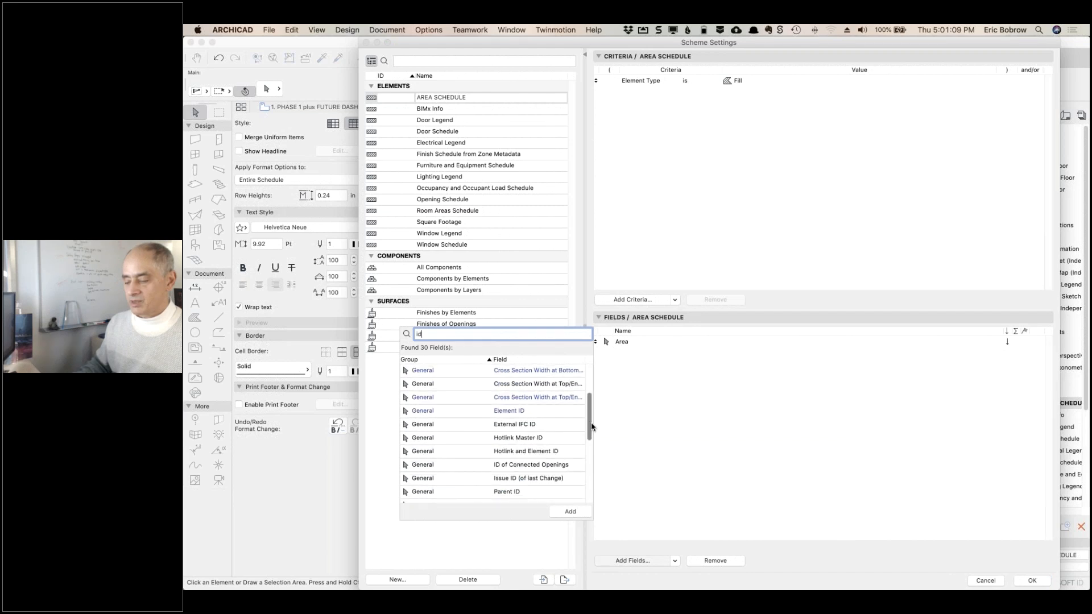
{"action": "double_click", "coordinate": [572, 411]}
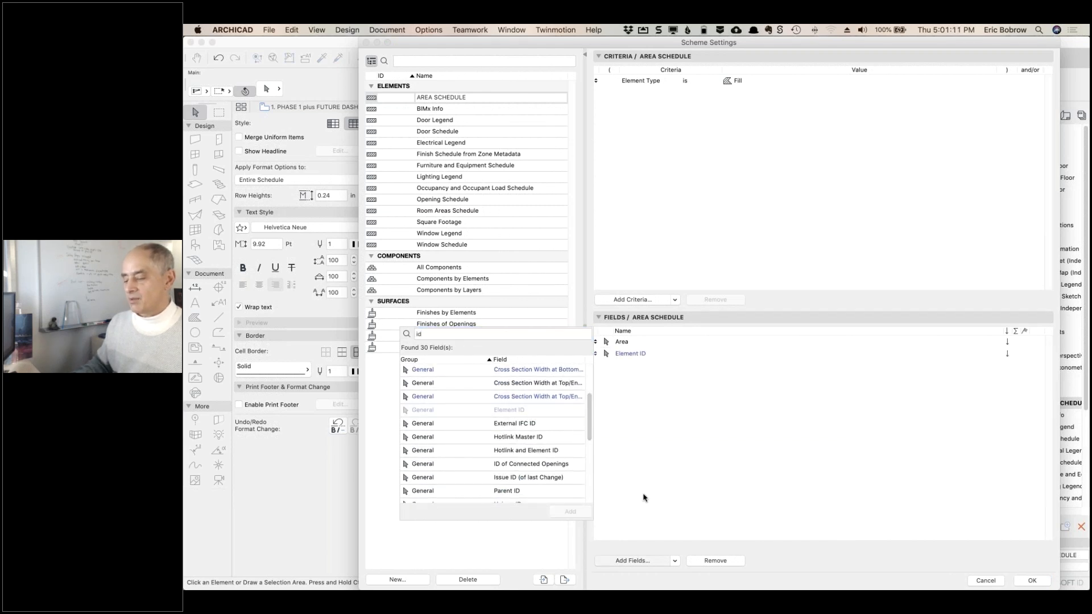
{"action": "left_click", "coordinate": [633, 470]}
{"action": "left_click_drag", "start_coordinate": [626, 353], "coordinate": [625, 342]}
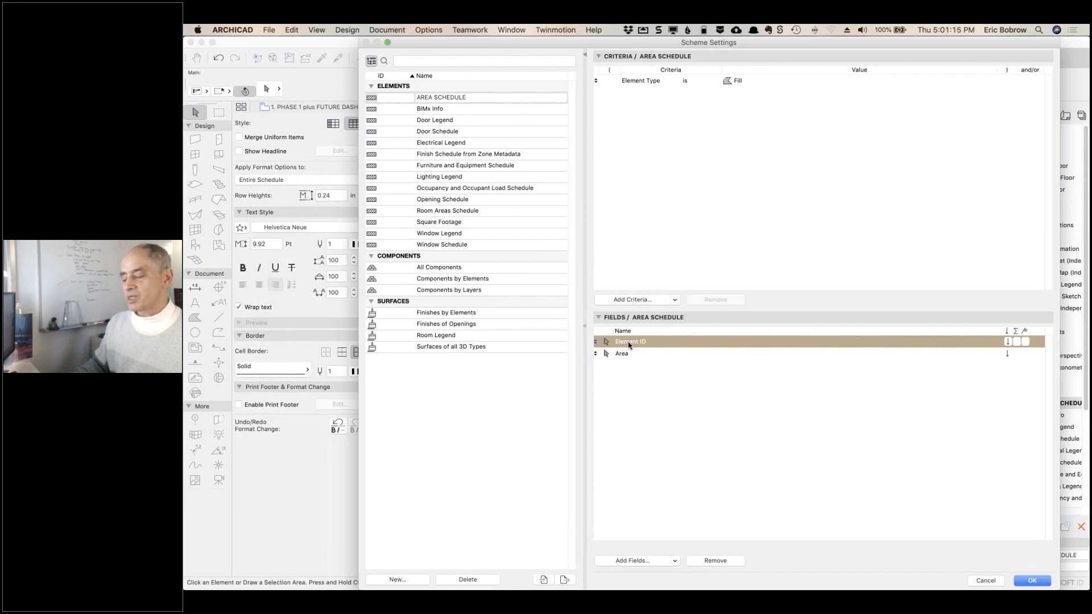
{"action": "left_click", "coordinate": [1032, 580]}
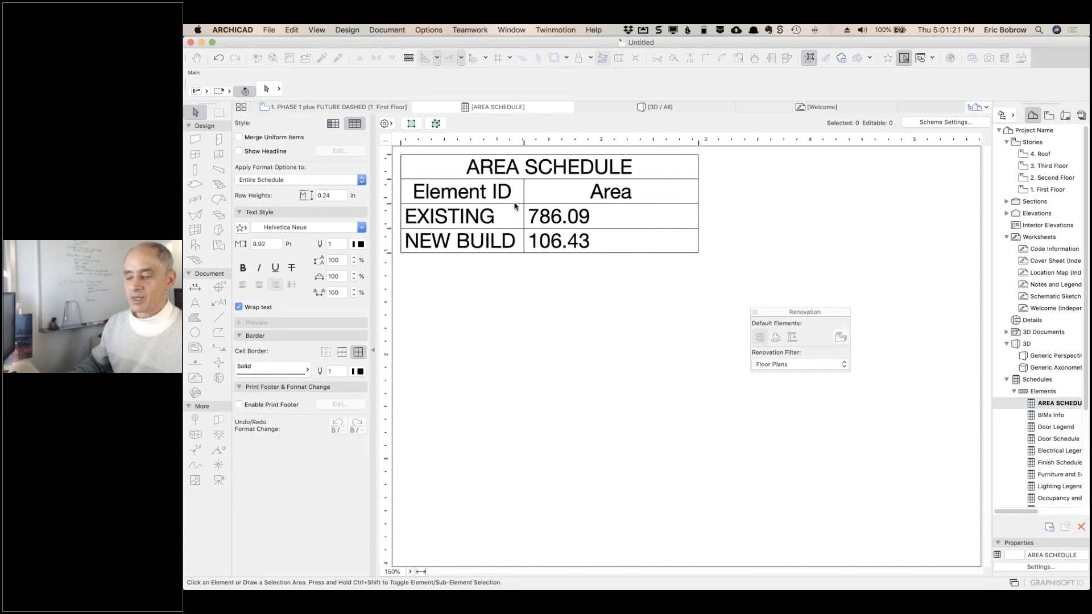
Rename the schedule's Element ID column heading to TYPE
{"action": "left_click_drag", "start_coordinate": [481, 194], "coordinate": [424, 184]}
{"action": "left_click_drag", "start_coordinate": [421, 186], "coordinate": [402, 191]}
{"action": "type", "text": "TYPE"}
{"action": "left_click", "coordinate": [483, 313]}
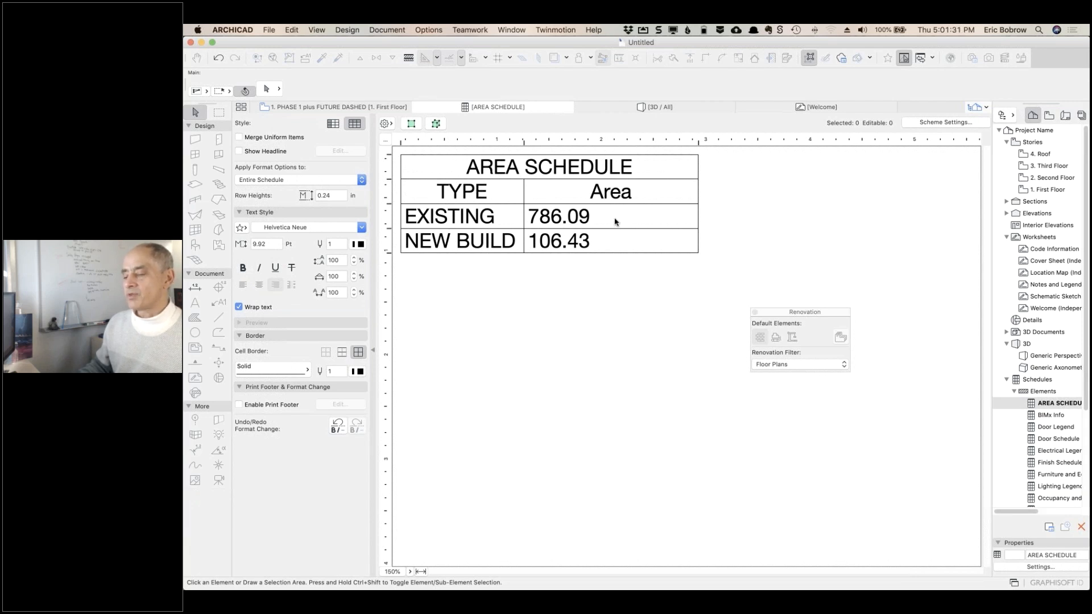
Center-align the values in the schedule's Area column
{"action": "left_click", "coordinate": [631, 224]}
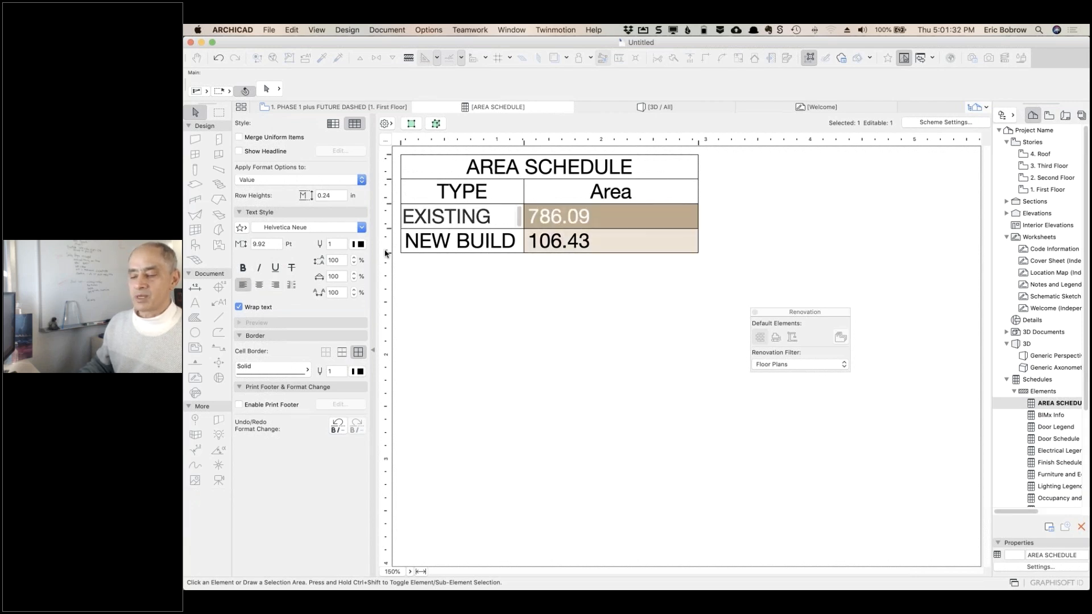
{"action": "left_click", "coordinate": [259, 285]}
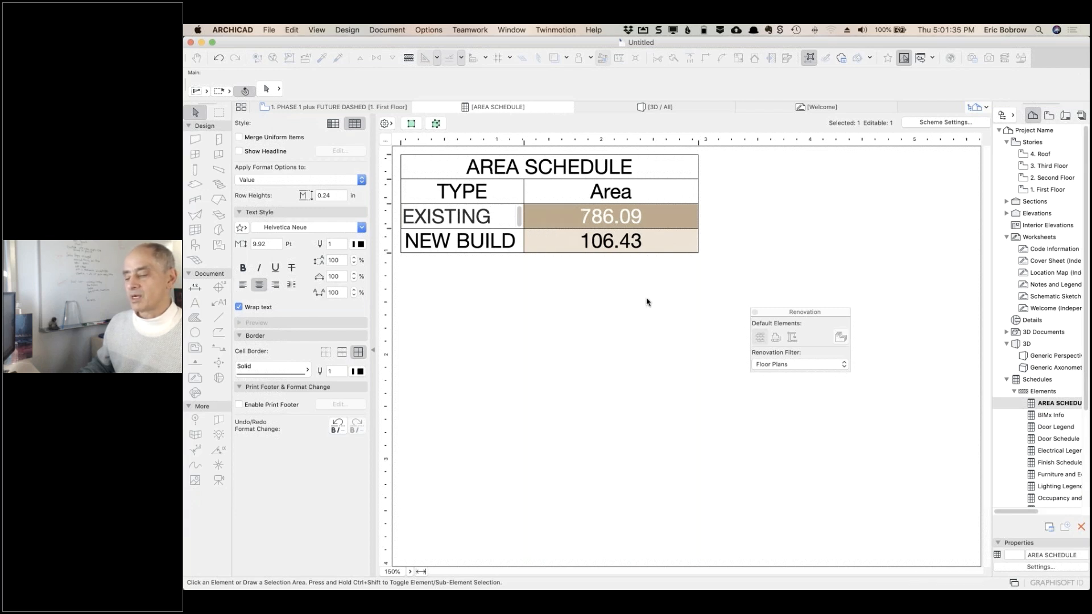
{"action": "left_click", "coordinate": [647, 301]}
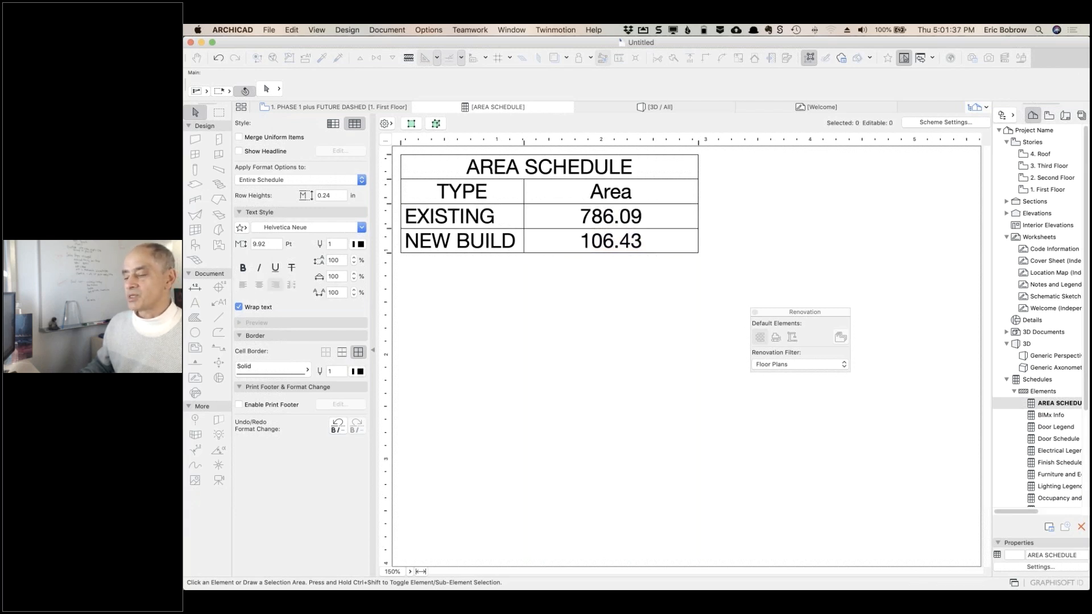
Turn on the sum total for the Area field in the AREA SCHEDULE scheme and apply the scheme
{"action": "left_click", "coordinate": [938, 123]}
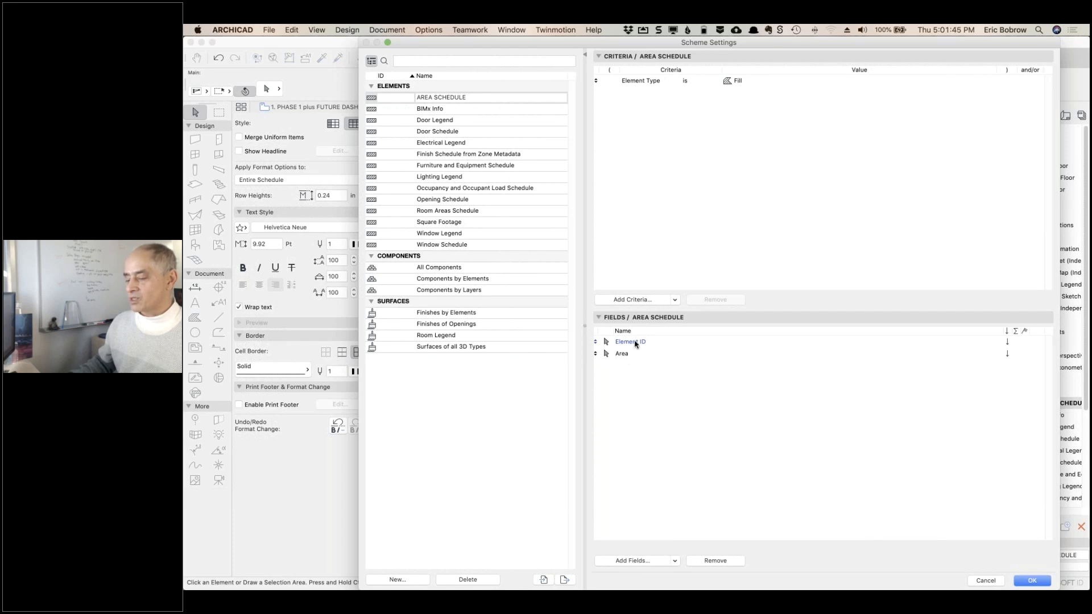
{"action": "left_click", "coordinate": [1018, 355]}
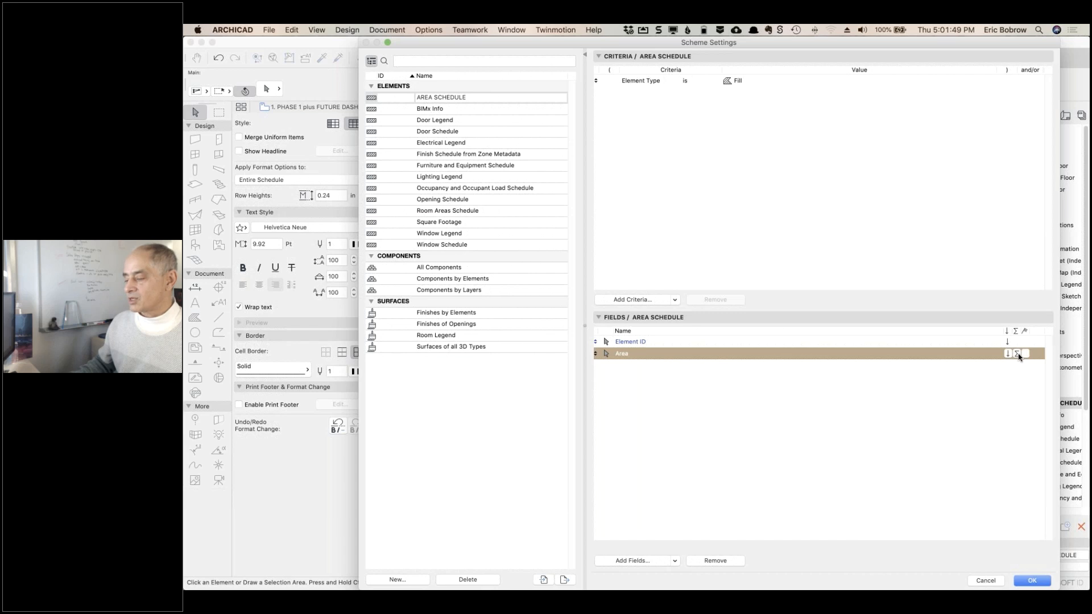
{"action": "left_click", "coordinate": [1017, 353]}
{"action": "left_click", "coordinate": [1017, 354]}
{"action": "left_click", "coordinate": [1016, 354]}
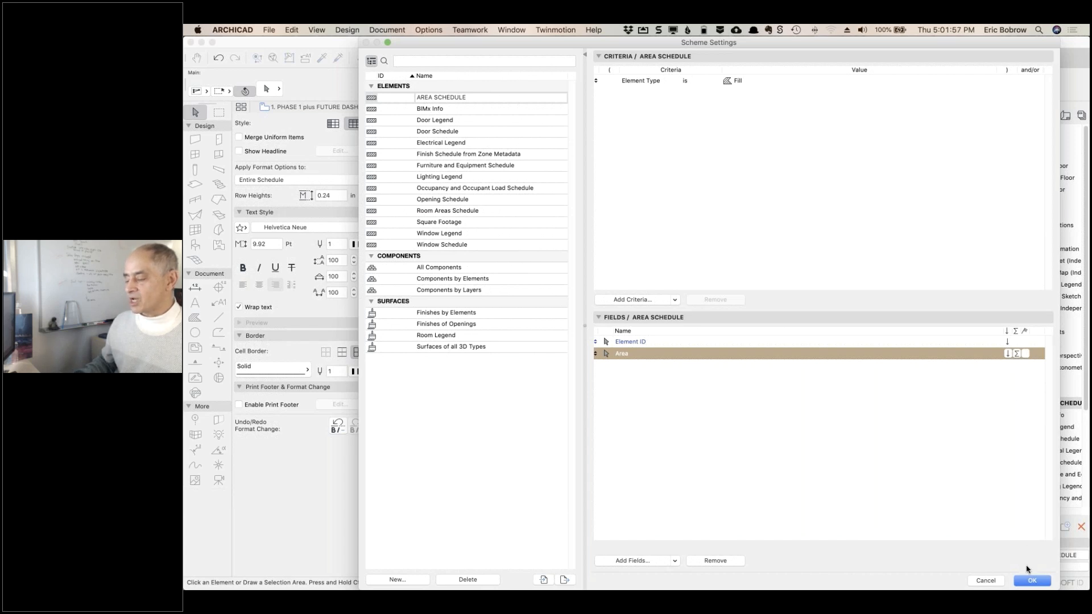
{"action": "left_click", "coordinate": [1029, 580]}
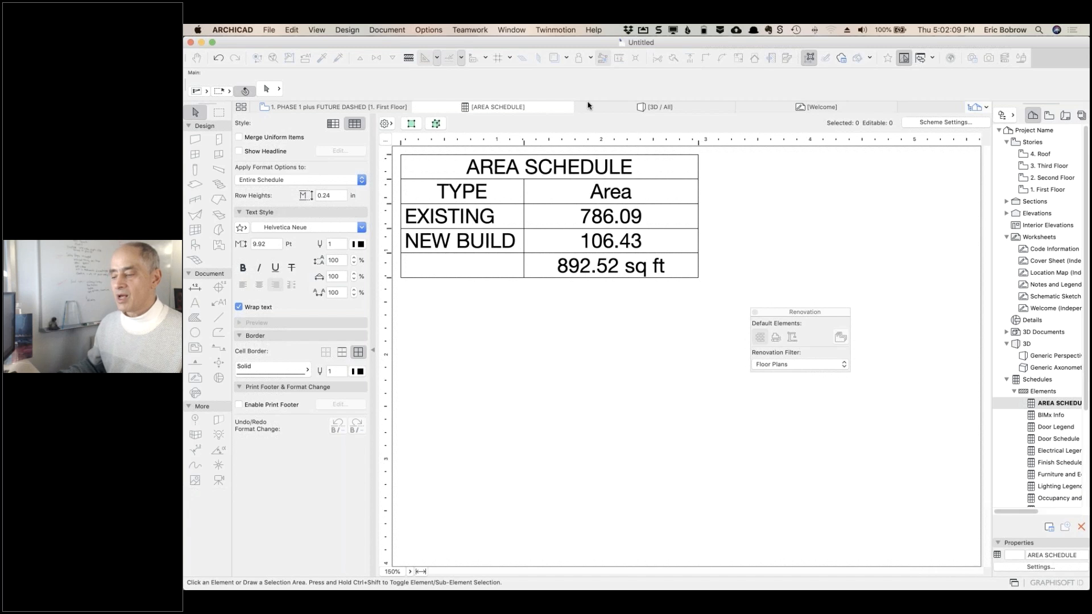
Return to the Phase 1 plus Future Dashed first floor plan and place a copy of the southeast addition's fill over the dashed addition
{"action": "left_click", "coordinate": [302, 108]}
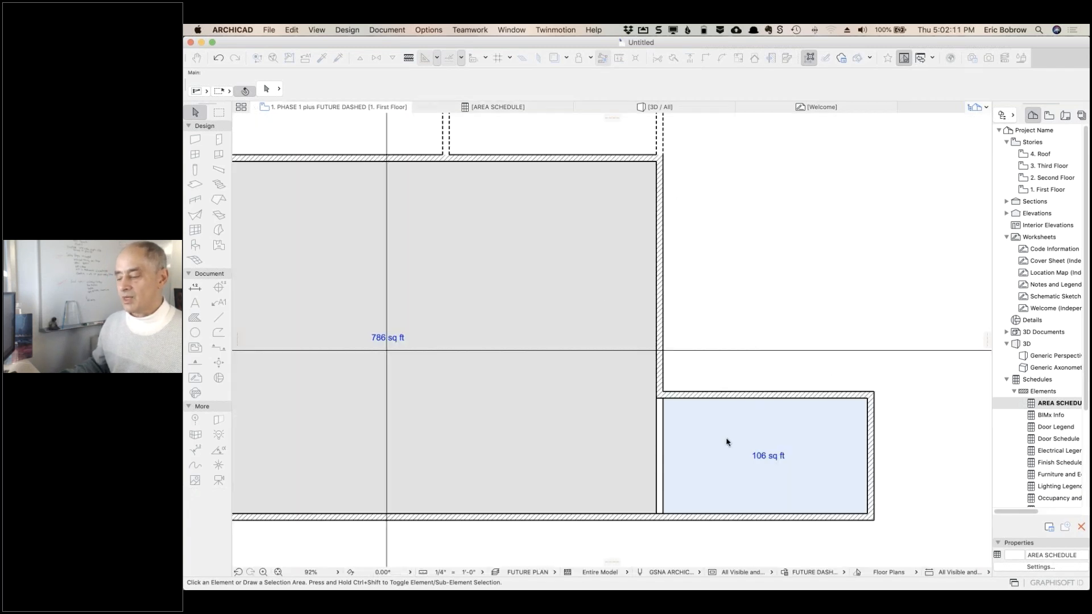
{"action": "left_click", "coordinate": [782, 431]}
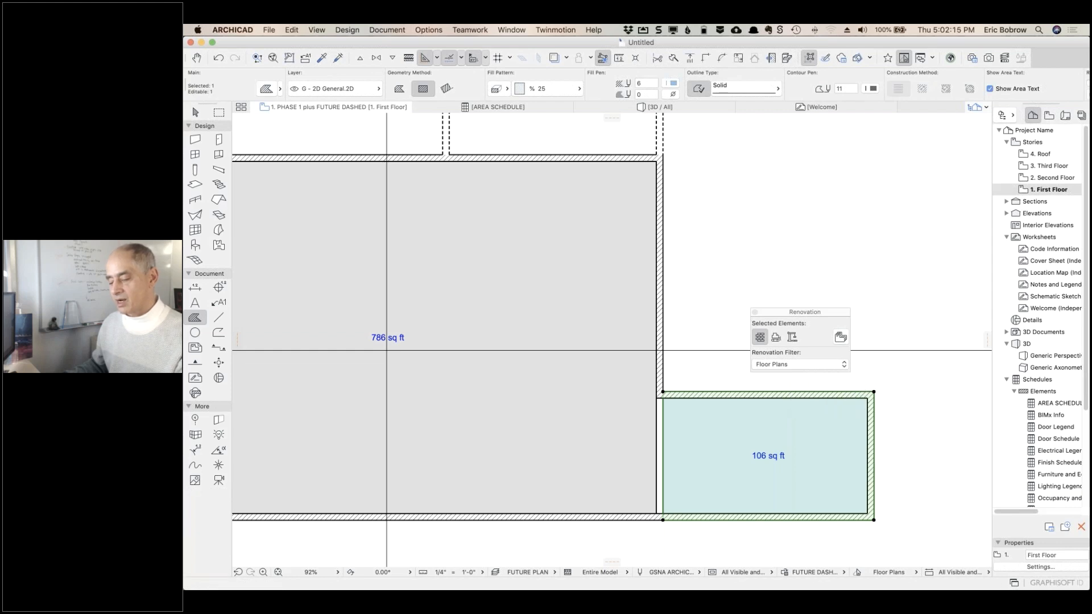
{"action": "key", "text": "super+alt+d"}
{"action": "left_click", "coordinate": [781, 426]}
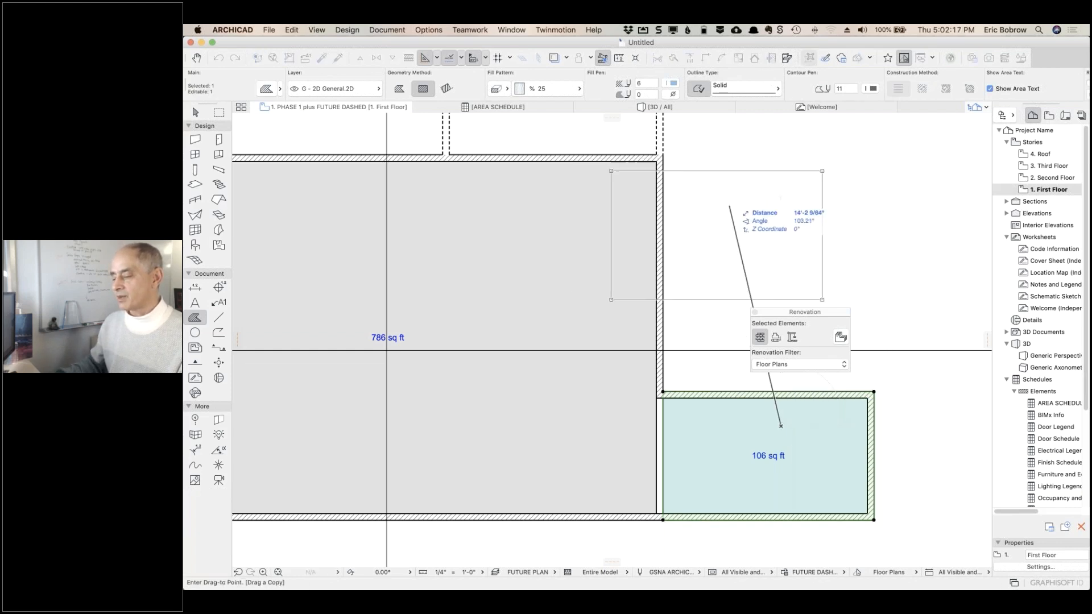
{"action": "scroll", "coordinate": [588, 220], "scroll_direction": "up", "scroll_amount": 5}
{"action": "left_click", "coordinate": [671, 240]}
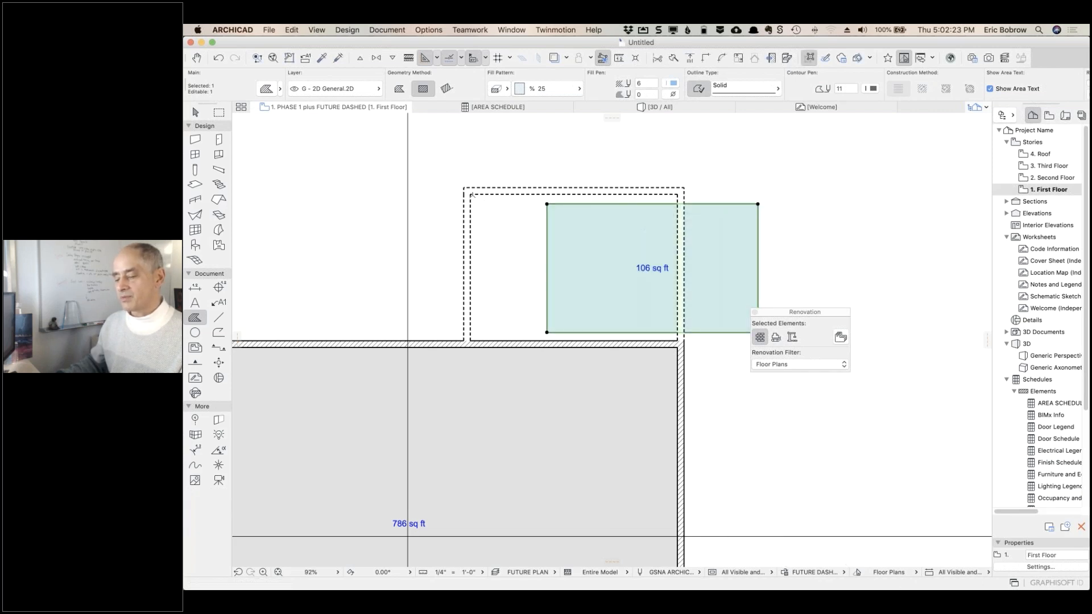
{"action": "key", "text": "Escape"}
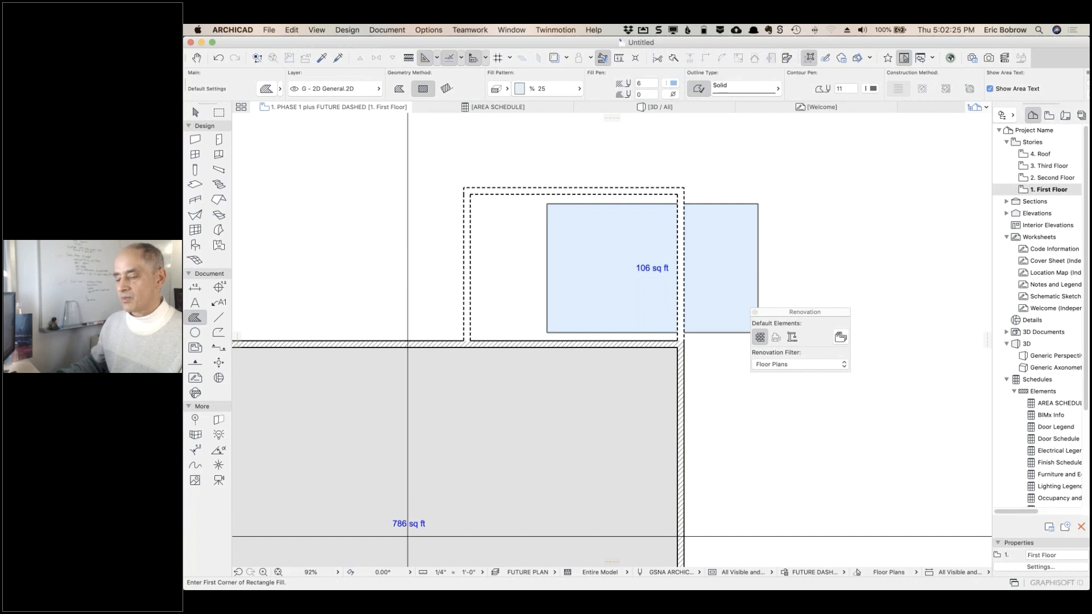
Draw a rectangular fill of about 119 sq ft inside the dashed addition's walls, place its area text, and delete the overlapping copied fill
{"action": "left_click", "coordinate": [470, 194]}
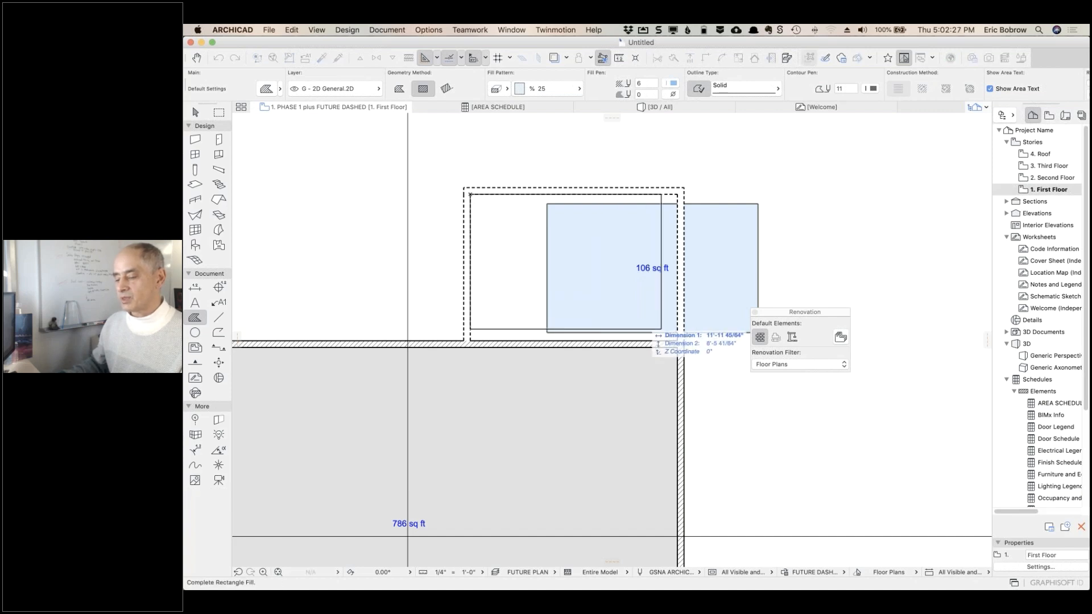
{"action": "left_click", "coordinate": [678, 341]}
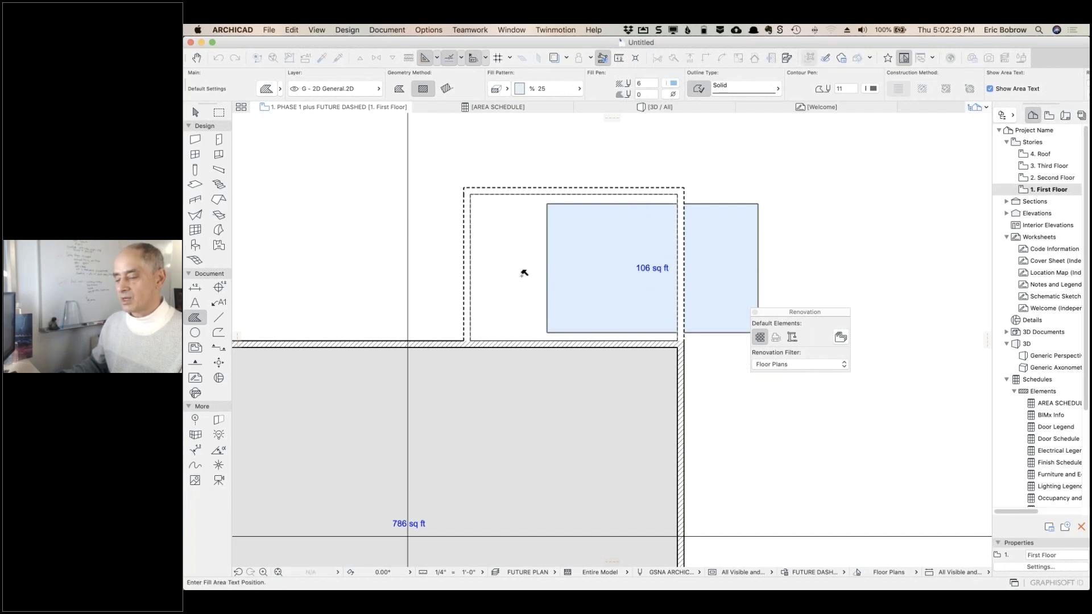
{"action": "left_click", "coordinate": [537, 271]}
{"action": "key", "text": "super"}
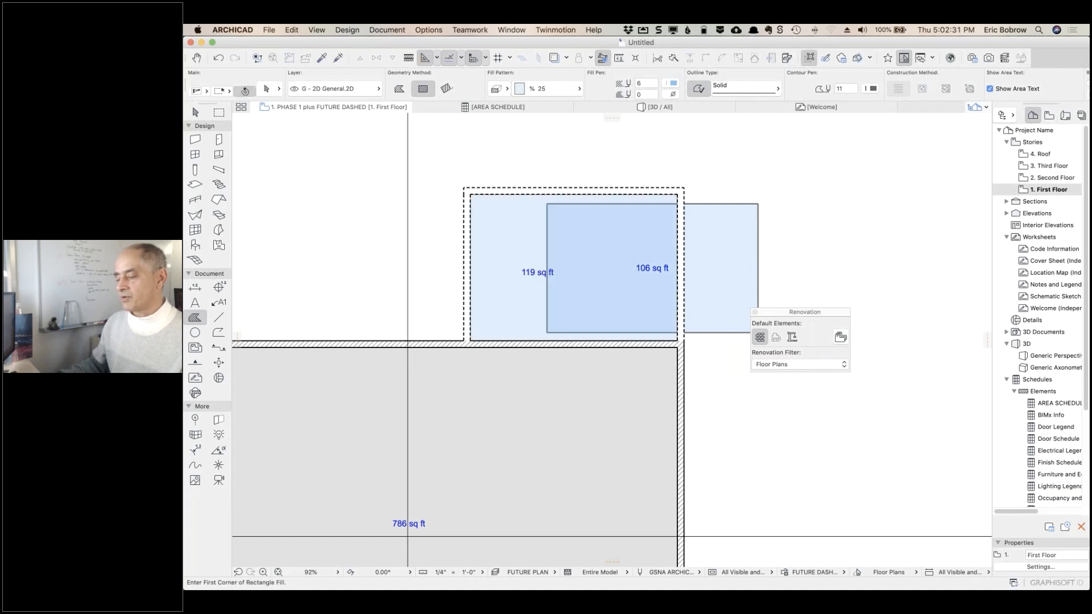
{"action": "left_click", "coordinate": [757, 206]}
{"action": "key", "text": "Delete"}
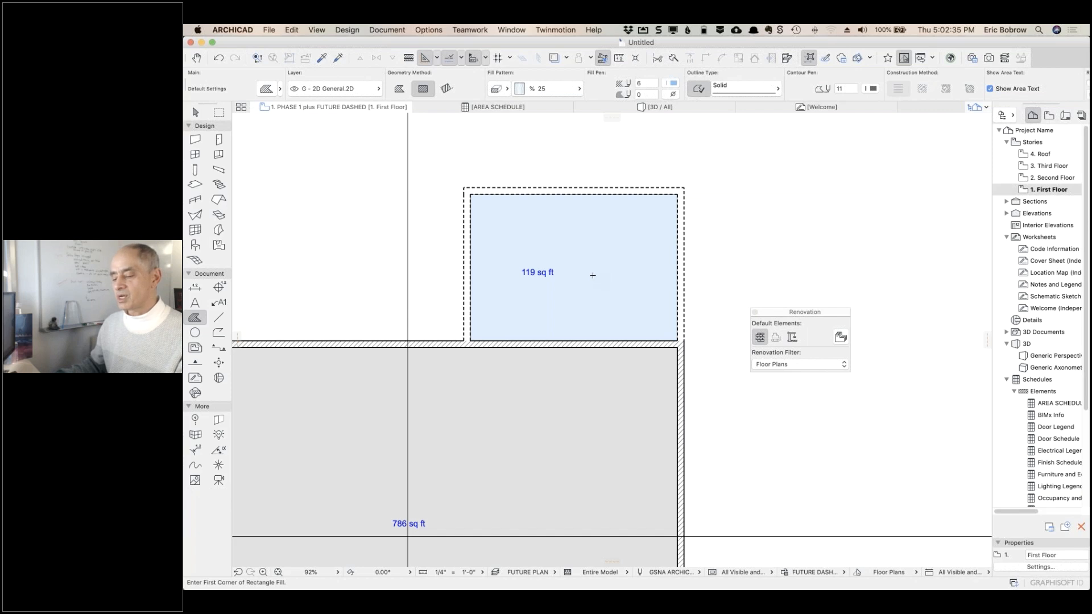
{"action": "scroll", "coordinate": [594, 275], "scroll_direction": "down", "scroll_amount": 3}
{"action": "scroll", "coordinate": [699, 366], "scroll_direction": "down", "scroll_amount": 2}
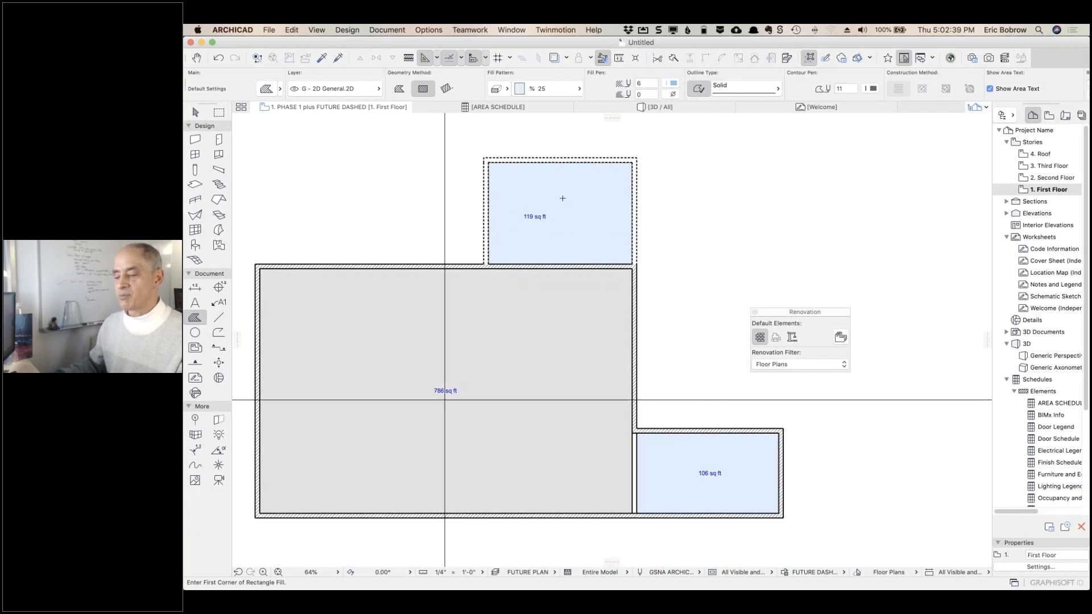
Return to the AREA SCHEDULE and preview it with Merge Uniform Items on, then turn the option off again
{"action": "left_click", "coordinate": [515, 108]}
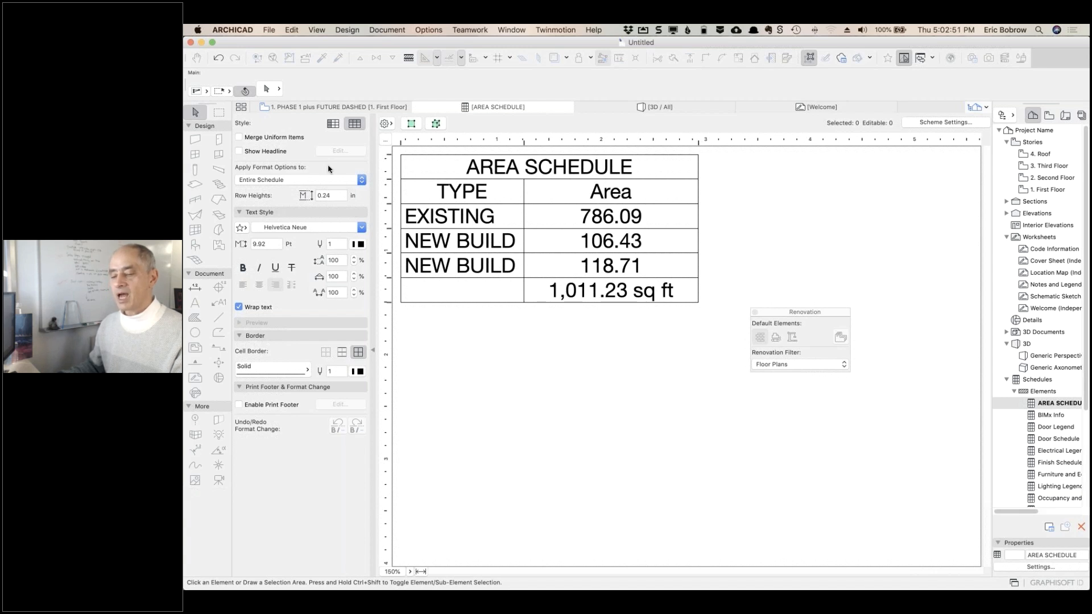
{"action": "left_click", "coordinate": [240, 137]}
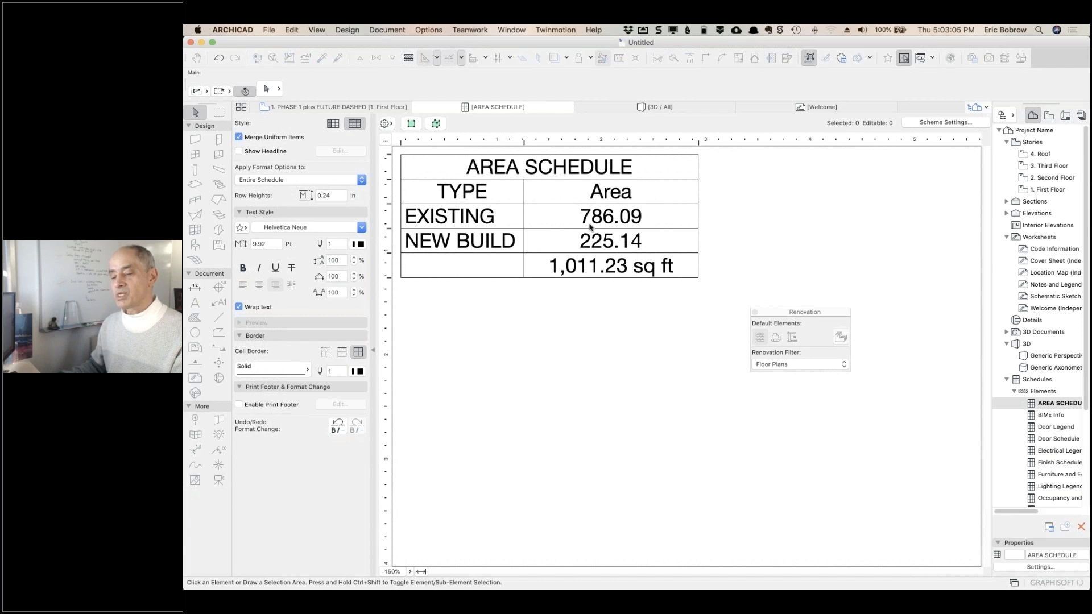
{"action": "left_click", "coordinate": [238, 137]}
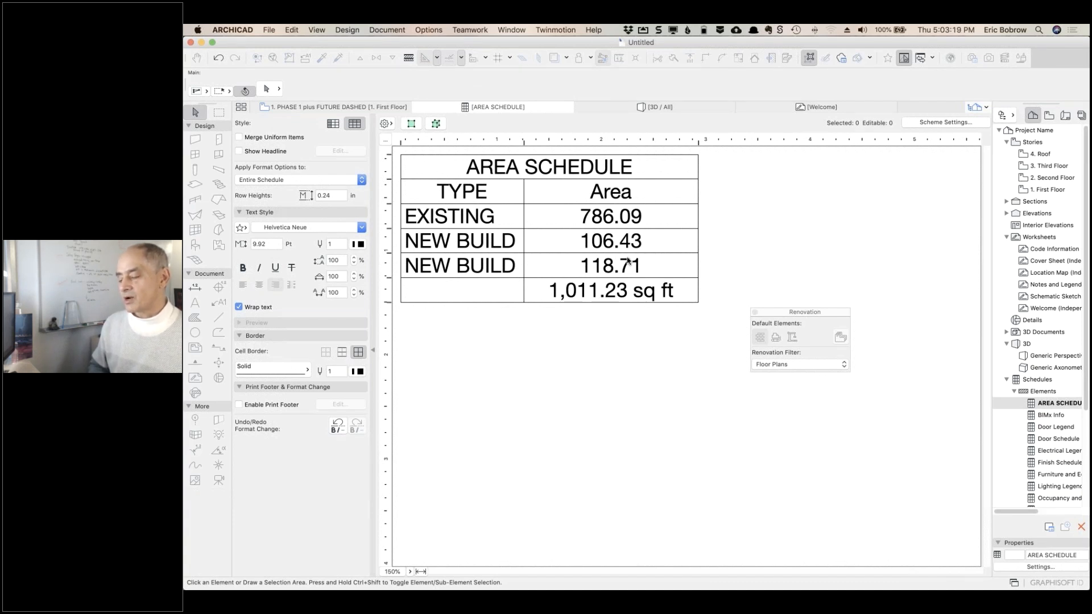
Add the General Surface Area field to the AREA SCHEDULE scheme and apply the scheme
{"action": "left_click", "coordinate": [938, 123]}
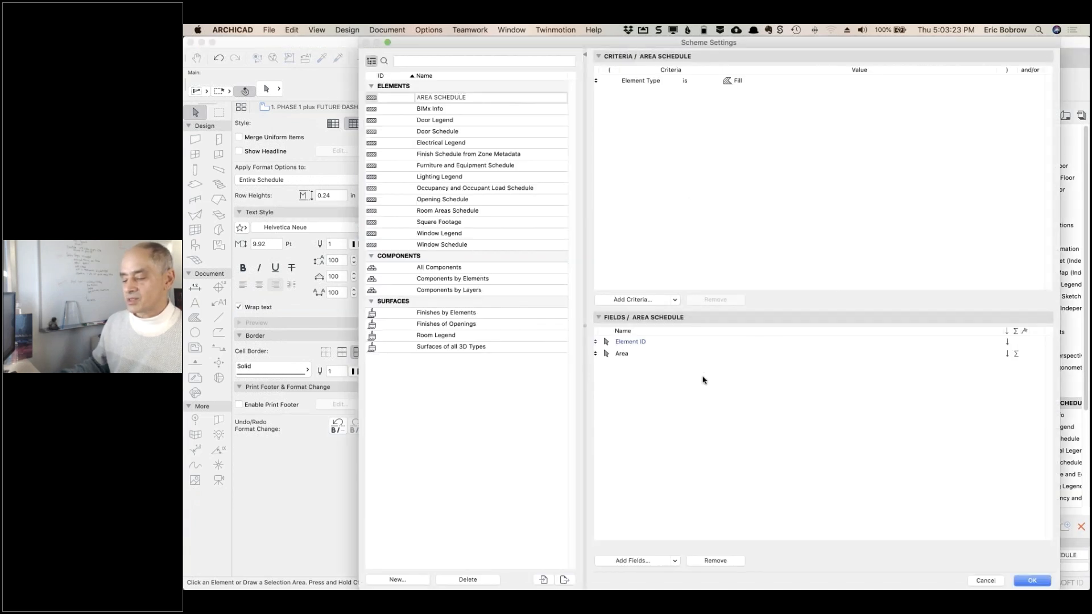
{"action": "left_click", "coordinate": [635, 562]}
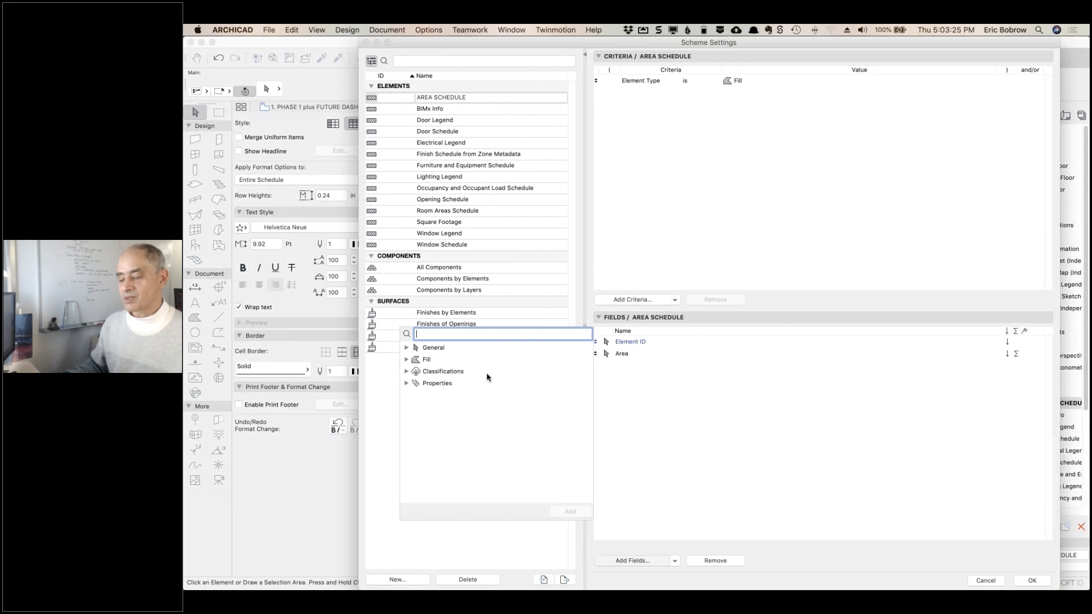
{"action": "type", "text": "area"}
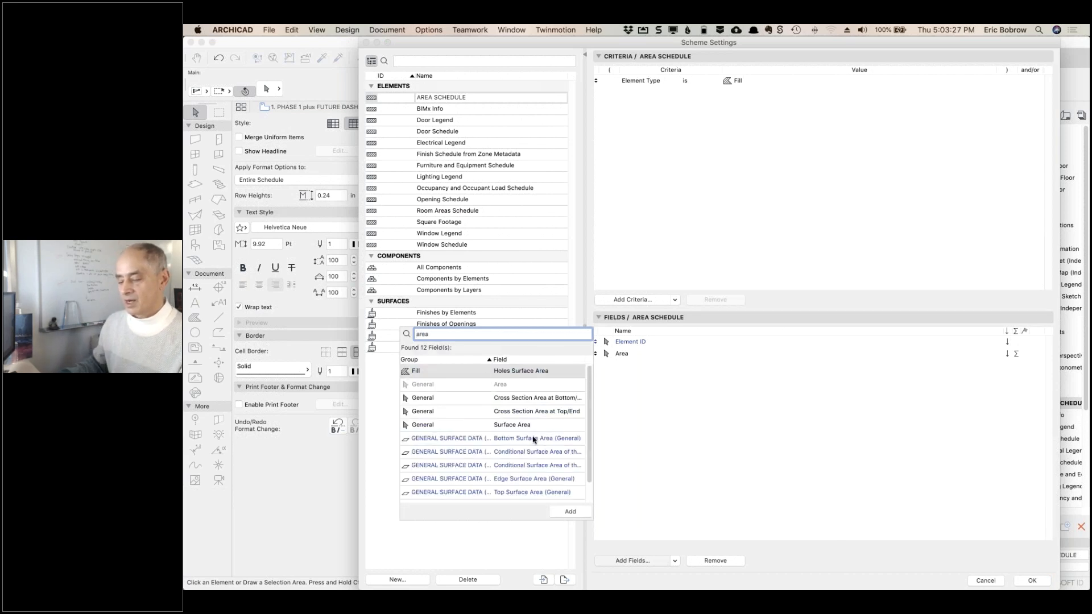
{"action": "left_click", "coordinate": [527, 425]}
{"action": "double_click", "coordinate": [527, 425]}
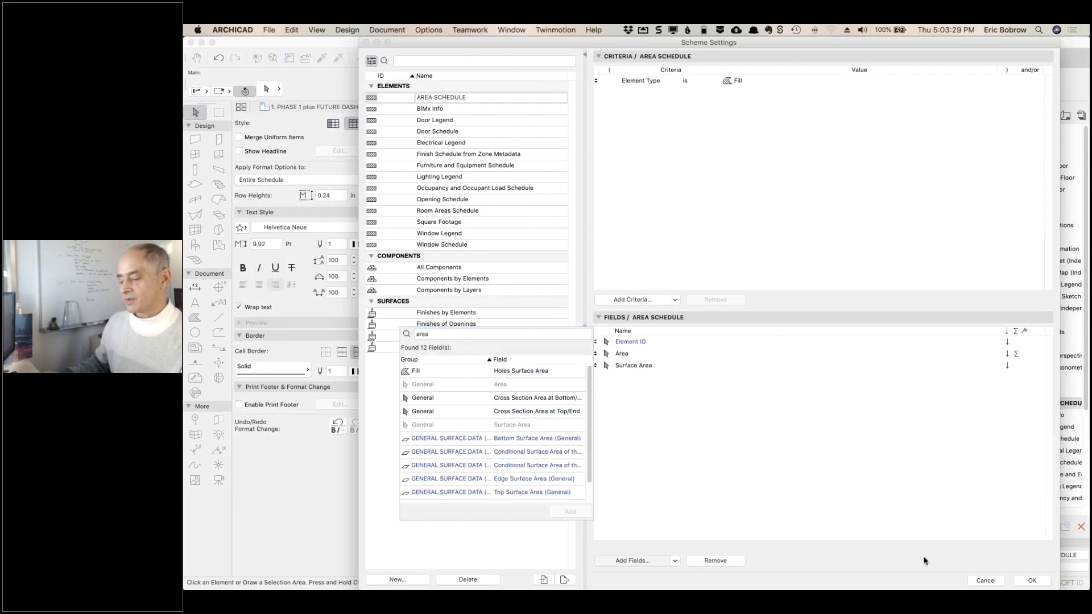
{"action": "left_click", "coordinate": [1040, 585]}
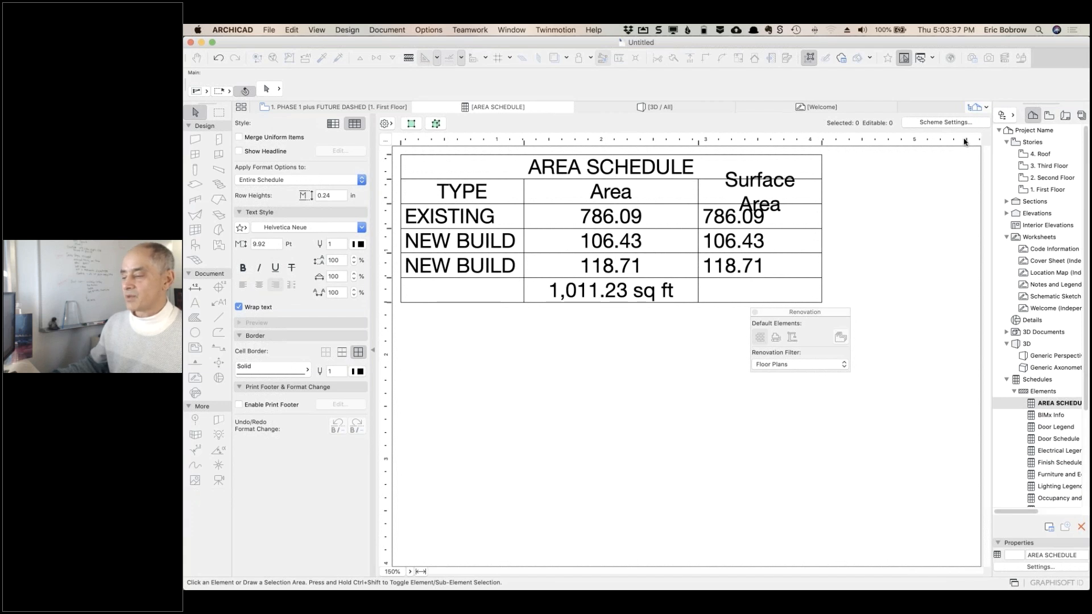
Remove the Surface Area field from the AREA SCHEDULE scheme and apply the scheme
{"action": "left_click", "coordinate": [941, 123]}
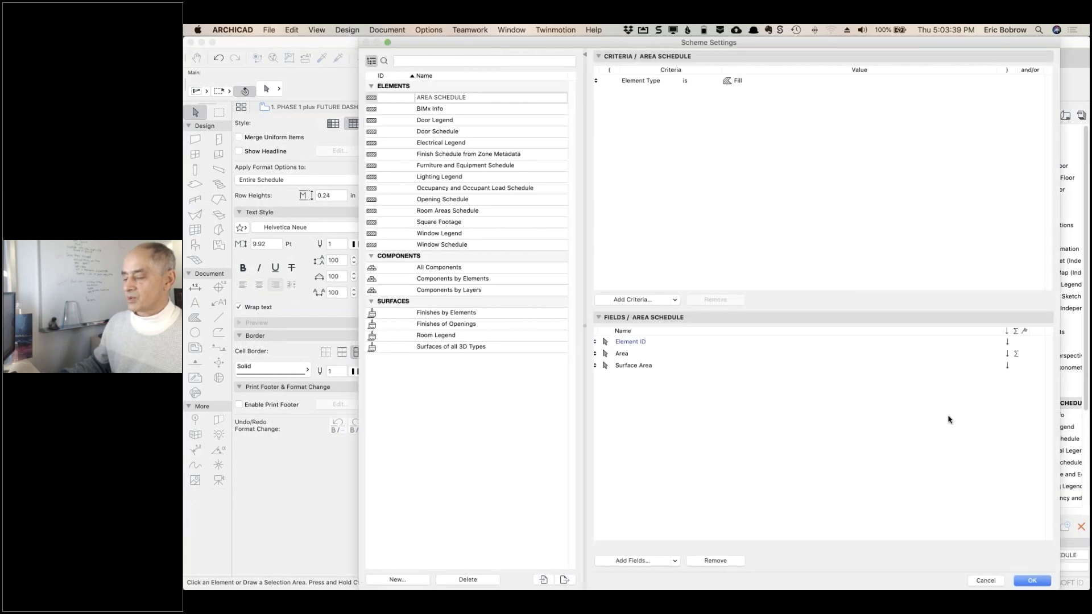
{"action": "left_click", "coordinate": [667, 367]}
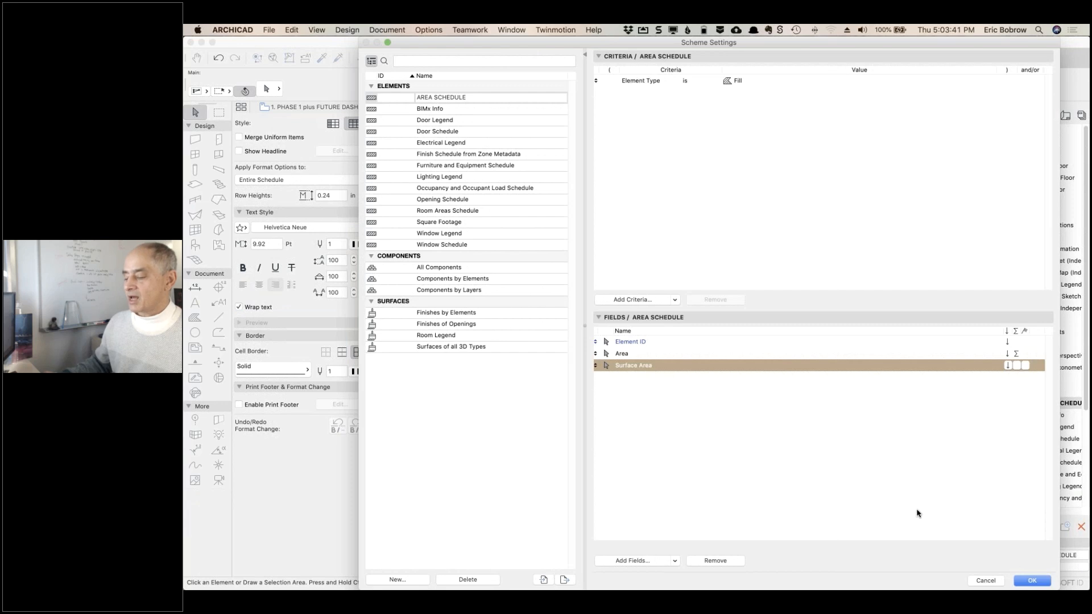
{"action": "left_click", "coordinate": [731, 562]}
{"action": "left_click", "coordinate": [1028, 580]}
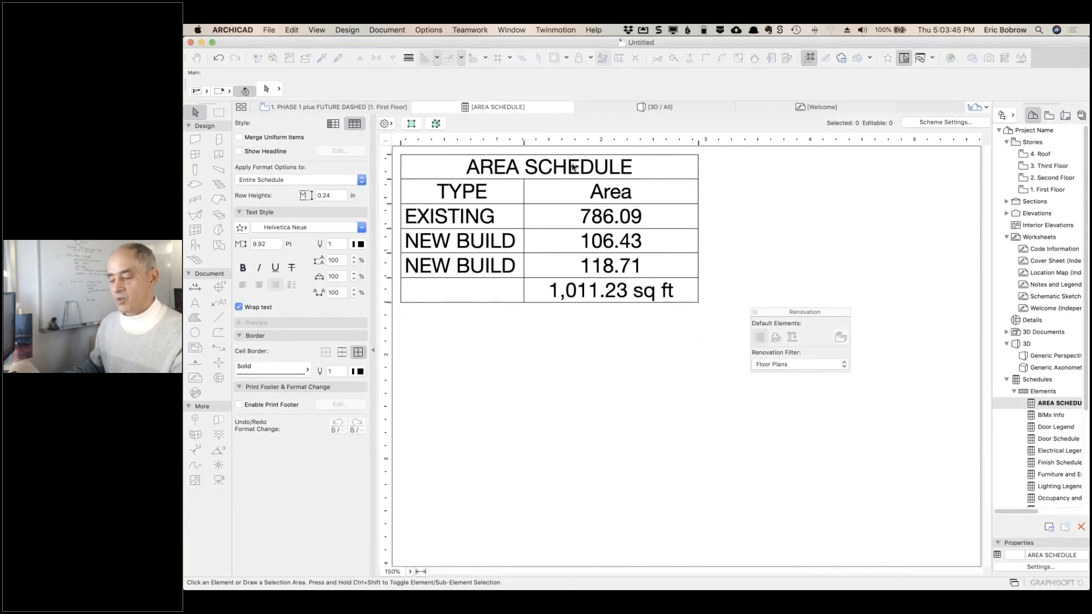
Switch to Chrome and reread the support ticket about calculating fill areas
{"action": "key", "text": "super+Tab"}
{"action": "key", "text": "super+Tab"}
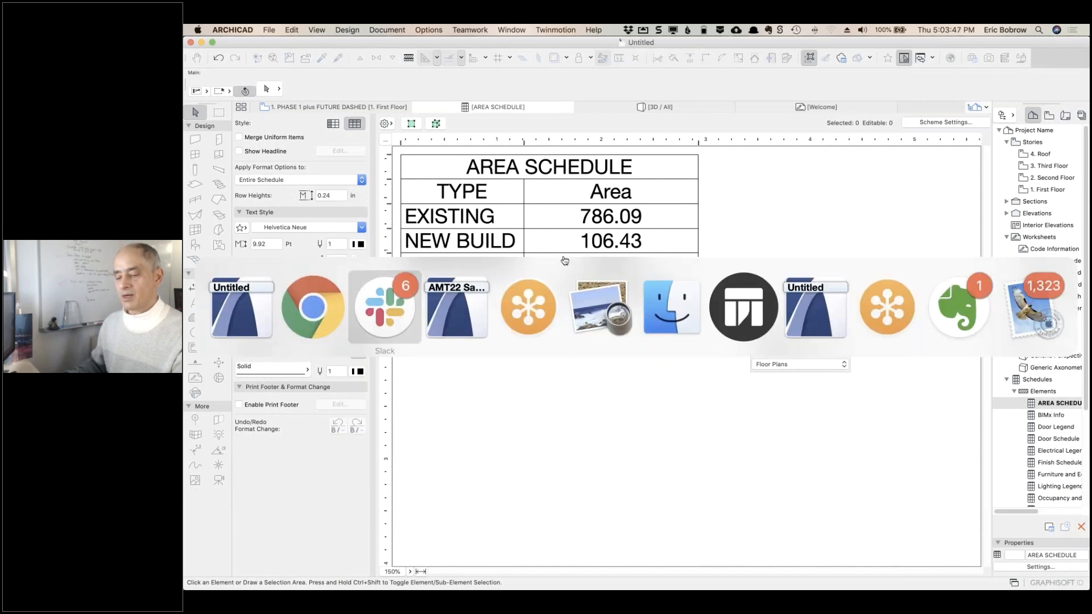
{"action": "left_click", "coordinate": [312, 310]}
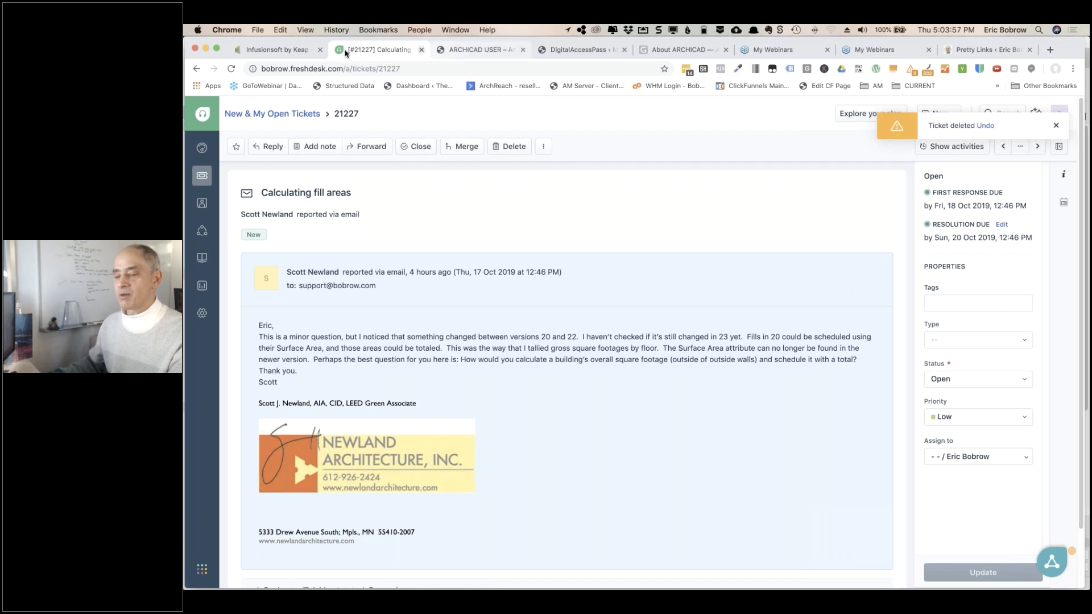
Return to ARCHICAD and search the AREA SCHEDULE scheme's available fields for "area", leaving the scheme settings without changes
{"action": "key", "text": "super+Tab"}
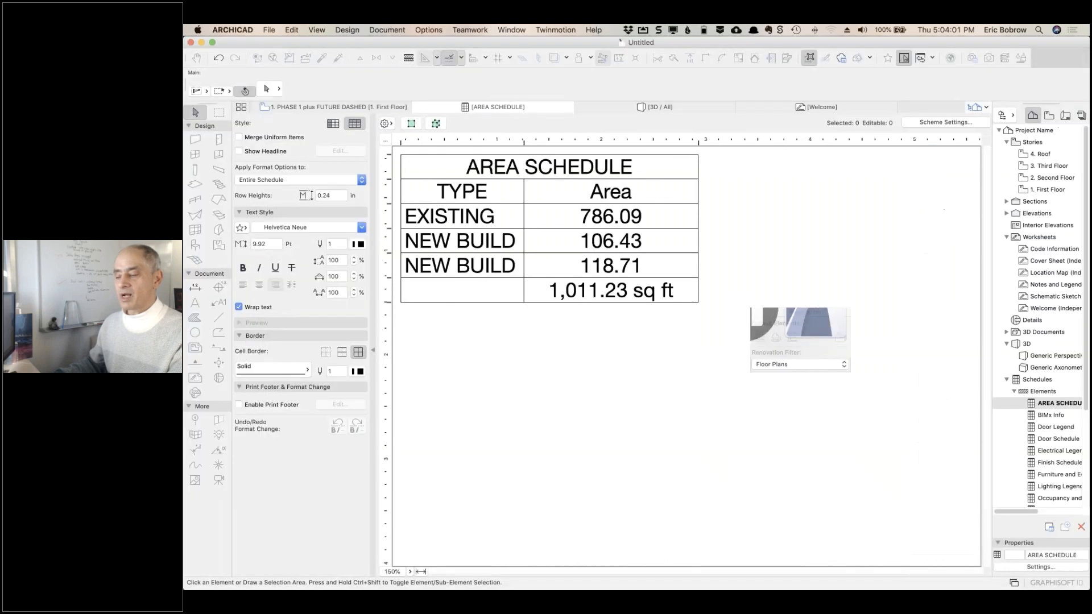
{"action": "left_click", "coordinate": [937, 122]}
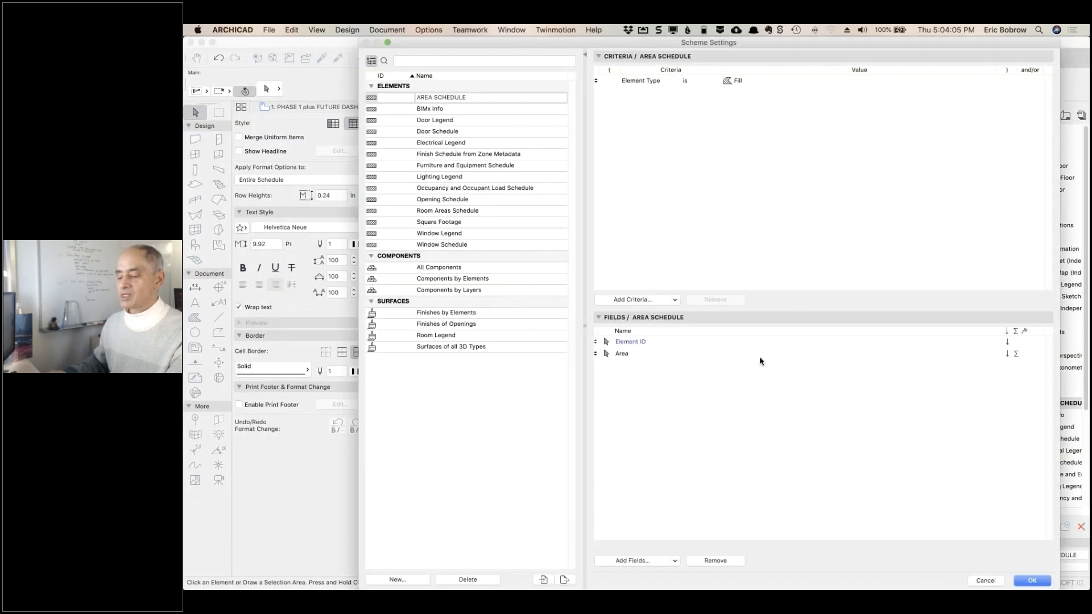
{"action": "left_click", "coordinate": [636, 562]}
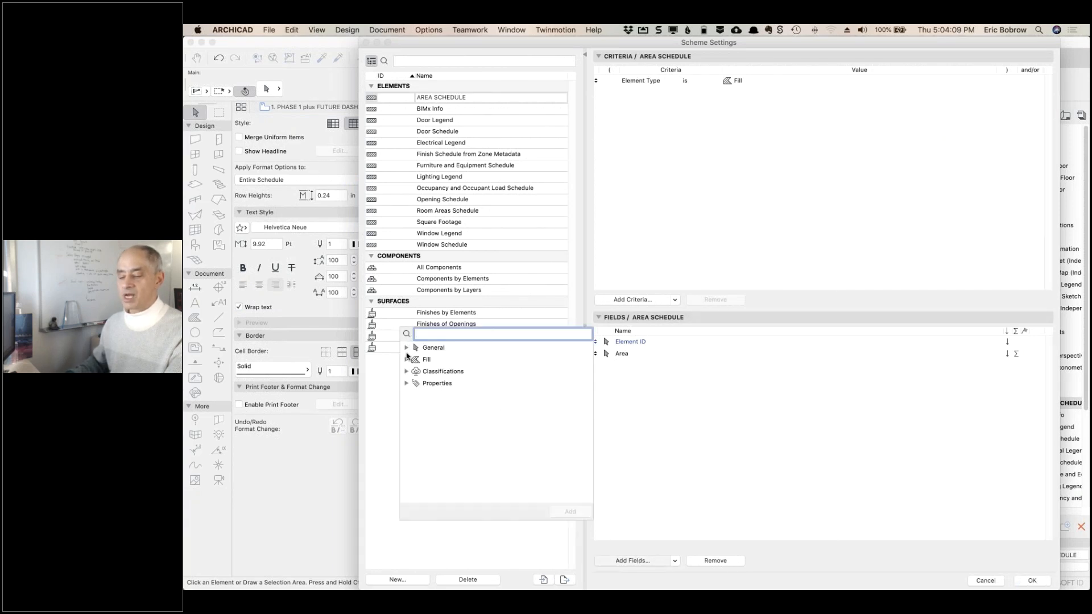
{"action": "left_click", "coordinate": [406, 348]}
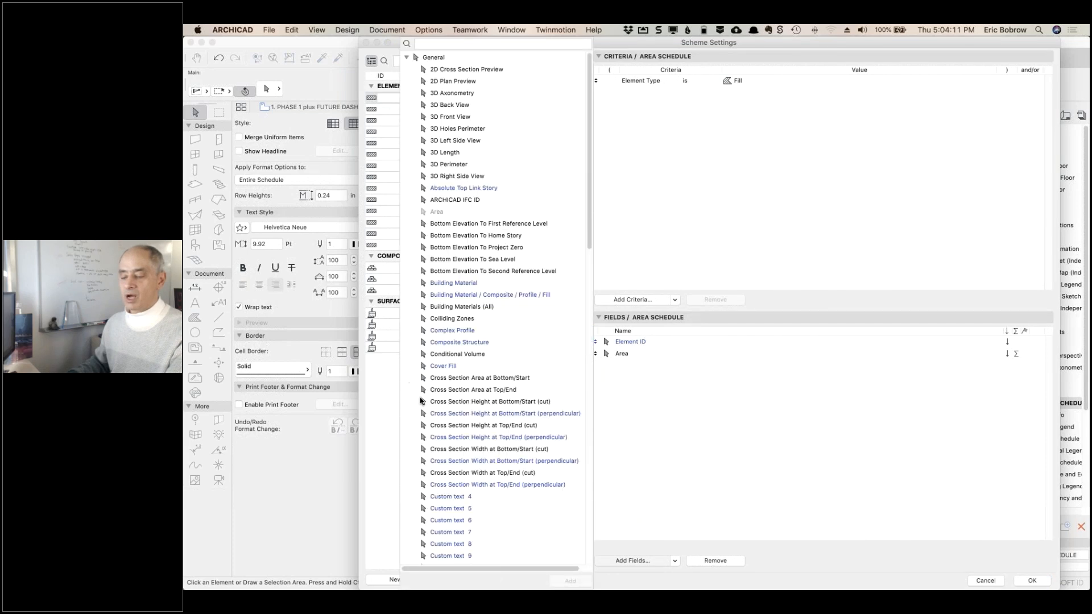
{"action": "scroll", "coordinate": [462, 303], "scroll_direction": "down", "scroll_amount": 15}
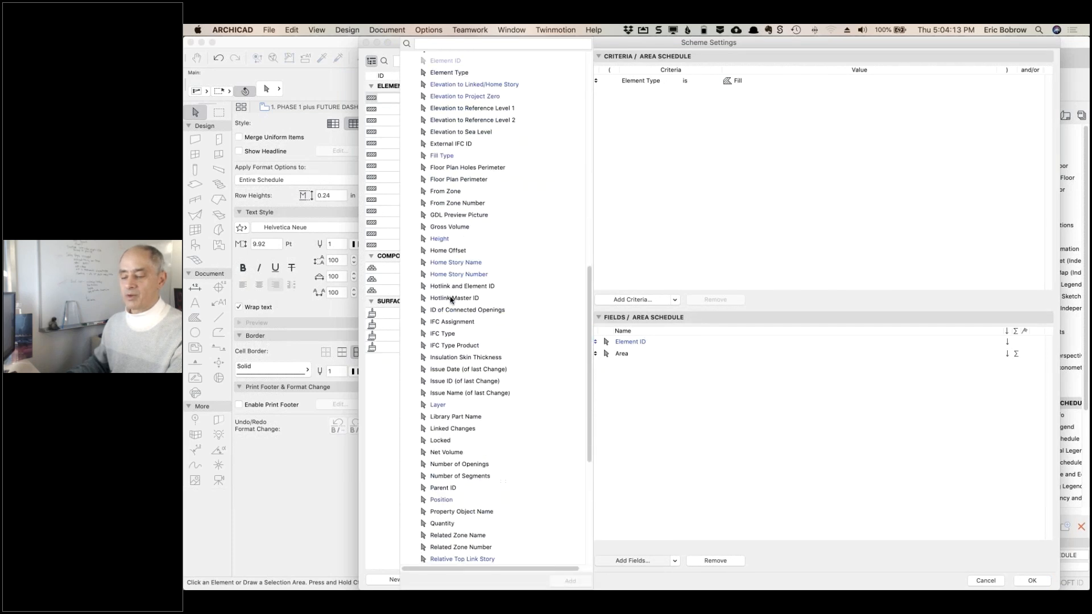
{"action": "scroll", "coordinate": [459, 228], "scroll_direction": "up", "scroll_amount": 12}
{"action": "scroll", "coordinate": [459, 225], "scroll_direction": "up", "scroll_amount": 5}
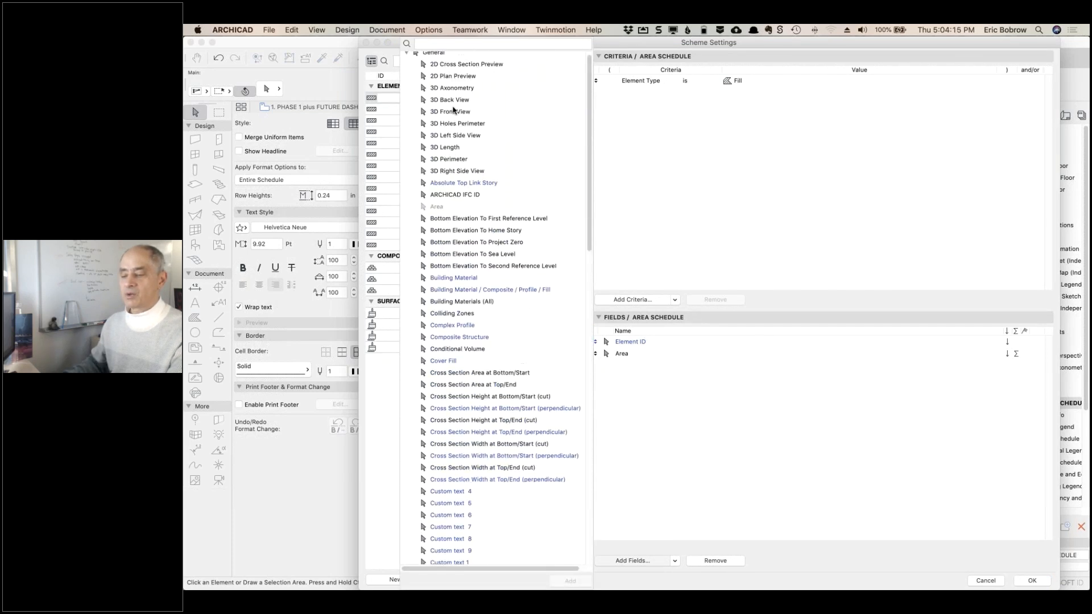
{"action": "left_click", "coordinate": [444, 43]}
{"action": "type", "text": "area"}
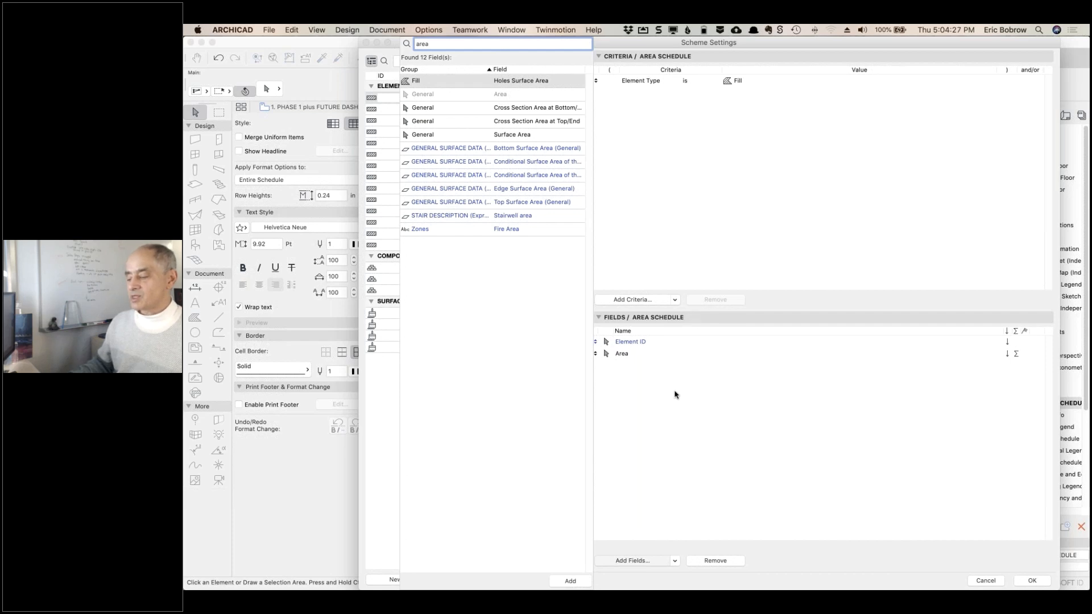
{"action": "key", "text": "Escape"}
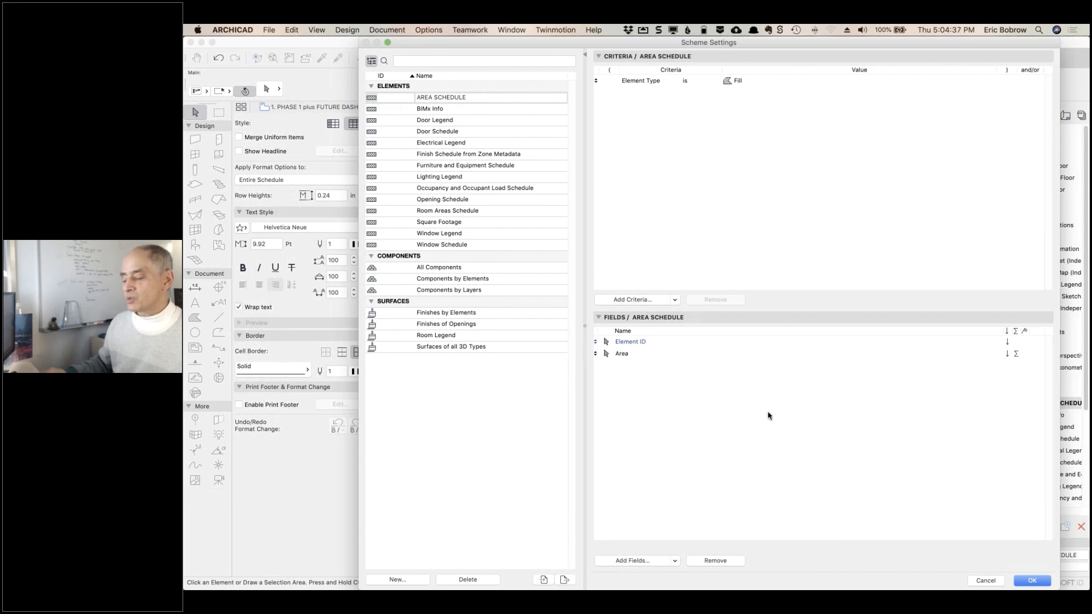
{"action": "left_click", "coordinate": [981, 580]}
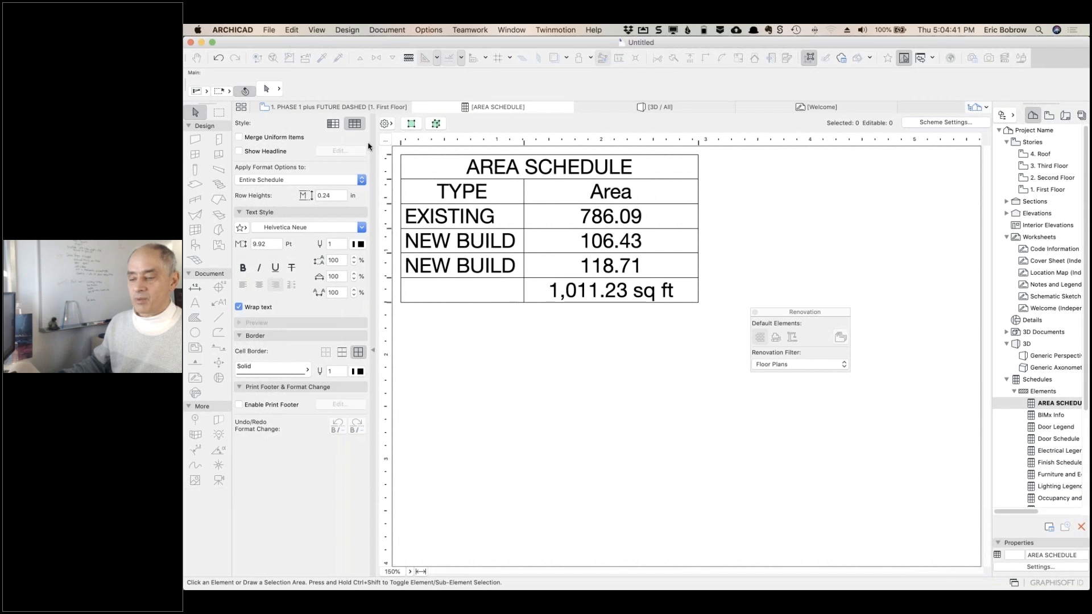
Review the Zone tool's default settings on the floor plan, including categories, stamp text style and stamp content, without applying changes
{"action": "left_click", "coordinate": [219, 248]}
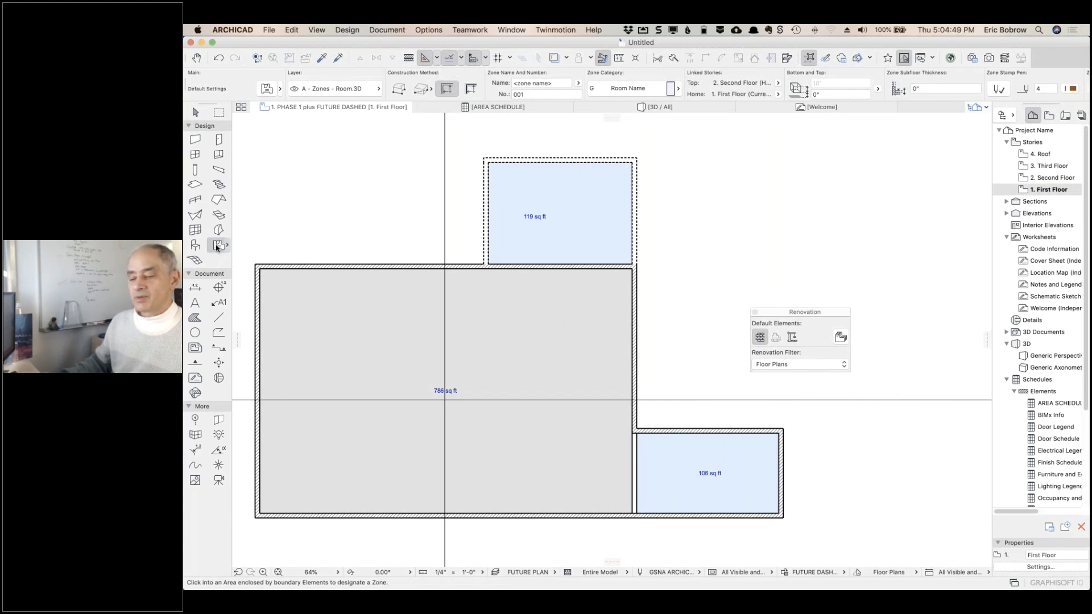
{"action": "double_click", "coordinate": [218, 246]}
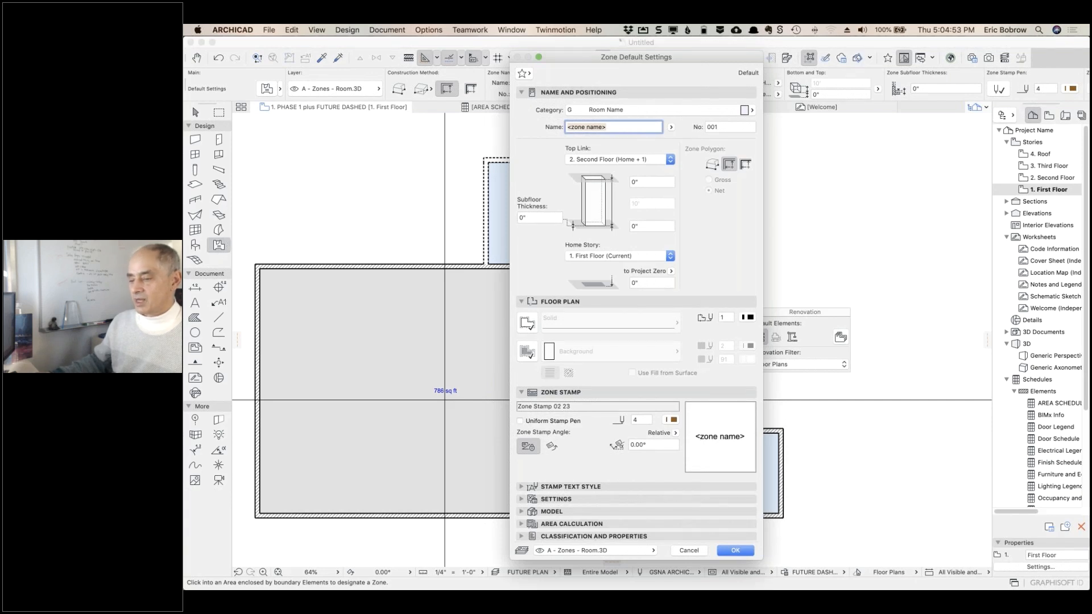
{"action": "left_click", "coordinate": [748, 109]}
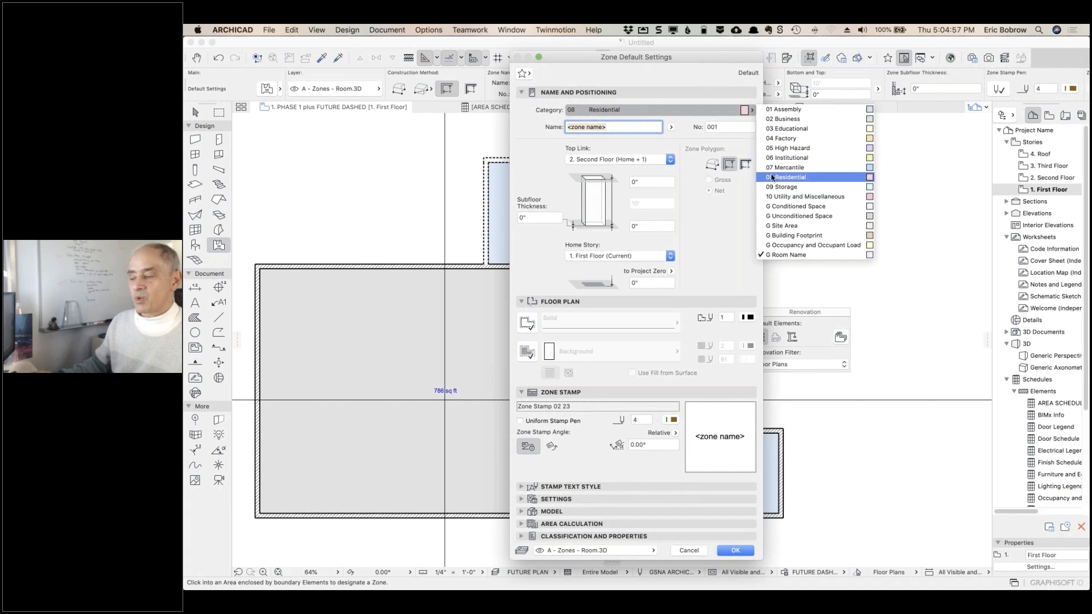
{"action": "left_click", "coordinate": [646, 129]}
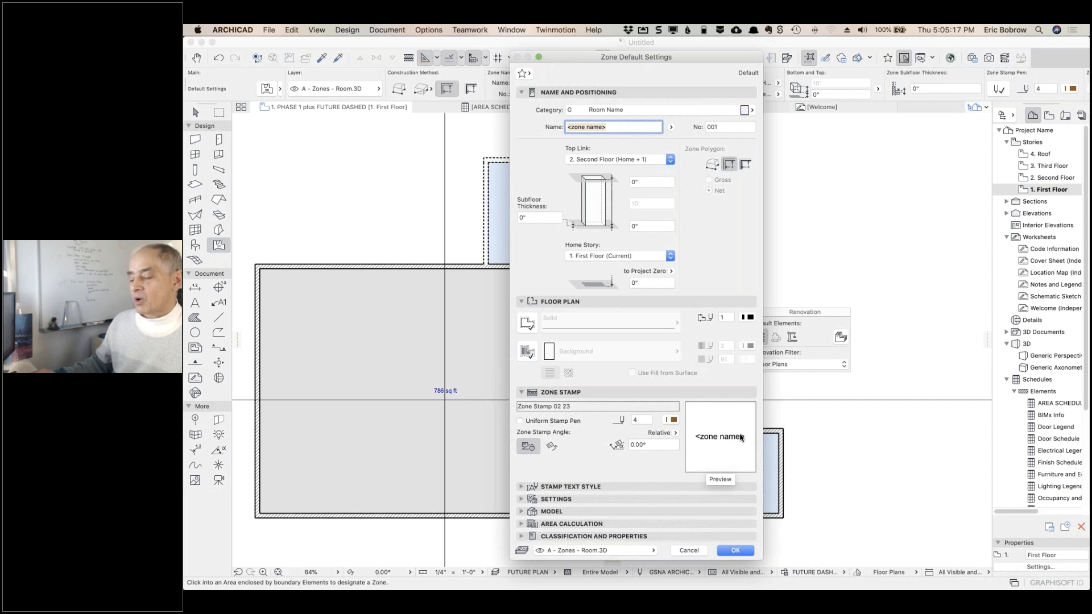
{"action": "left_click", "coordinate": [526, 487]}
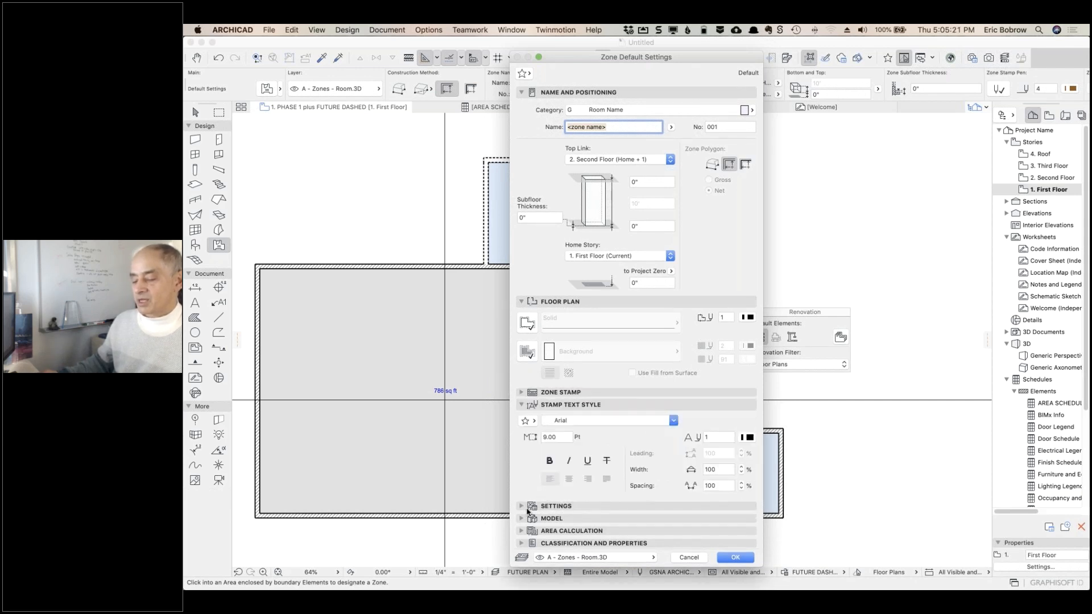
{"action": "left_click", "coordinate": [555, 506]}
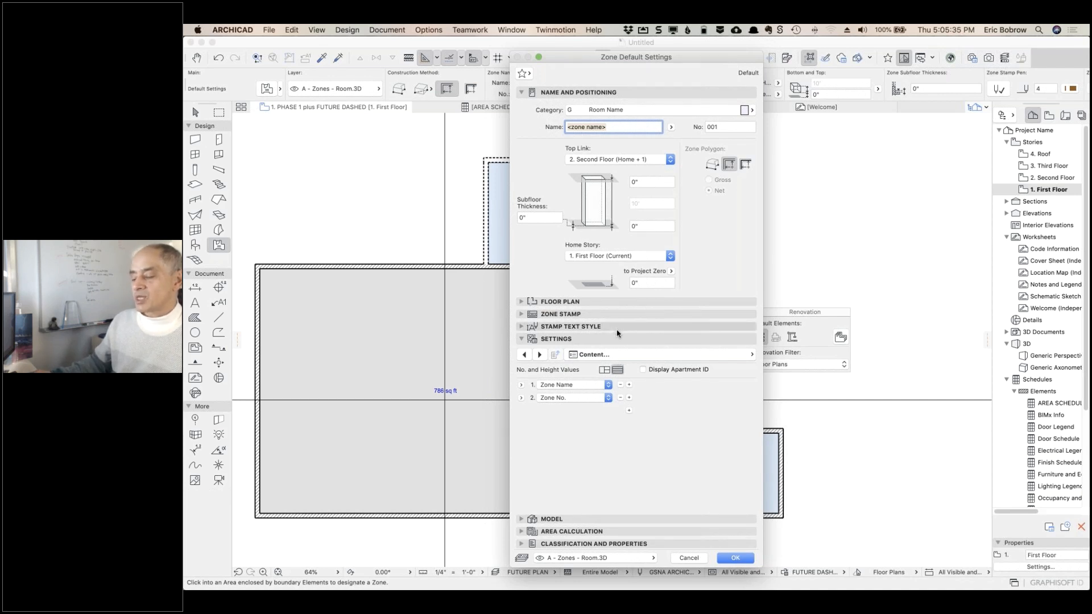
{"action": "left_click", "coordinate": [688, 558]}
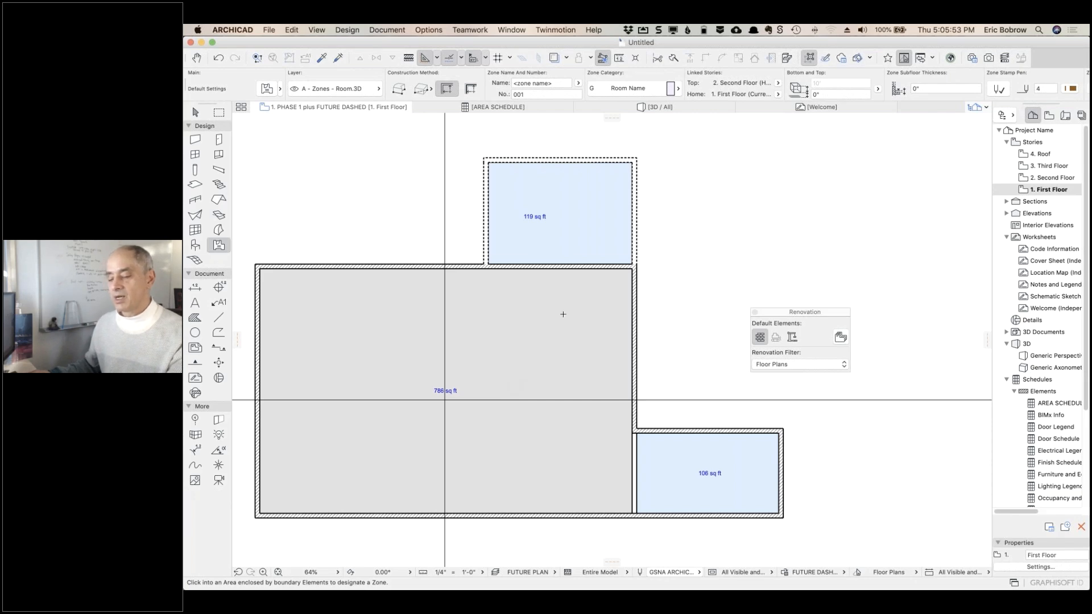
Reread the fill area ticket in Chrome, check the latest question in Slack's #coaching-calls channel, and put the Slack window away
{"action": "key", "text": "super+Tab"}
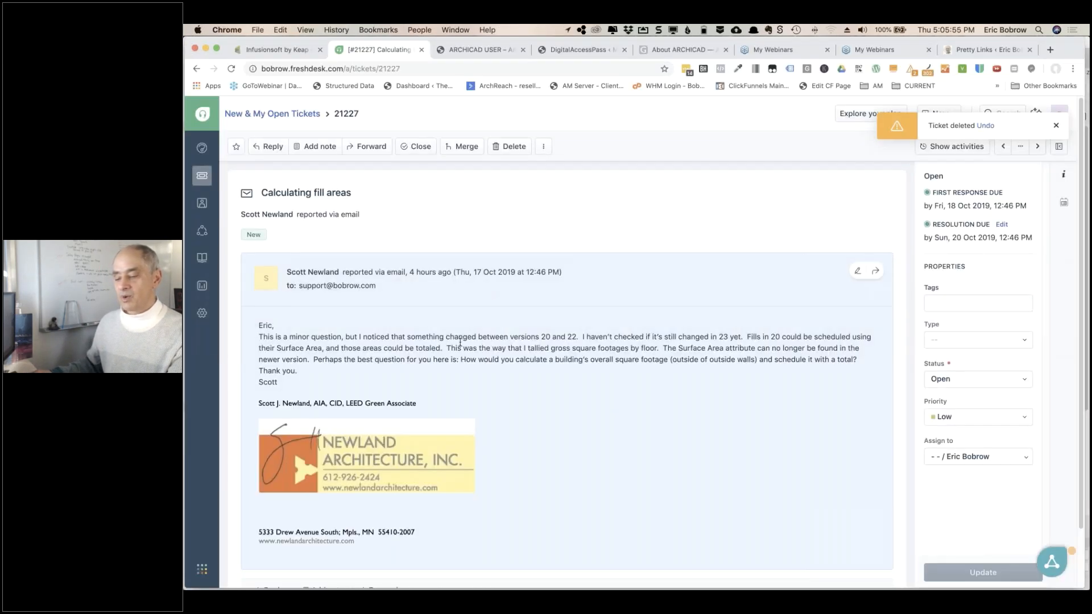
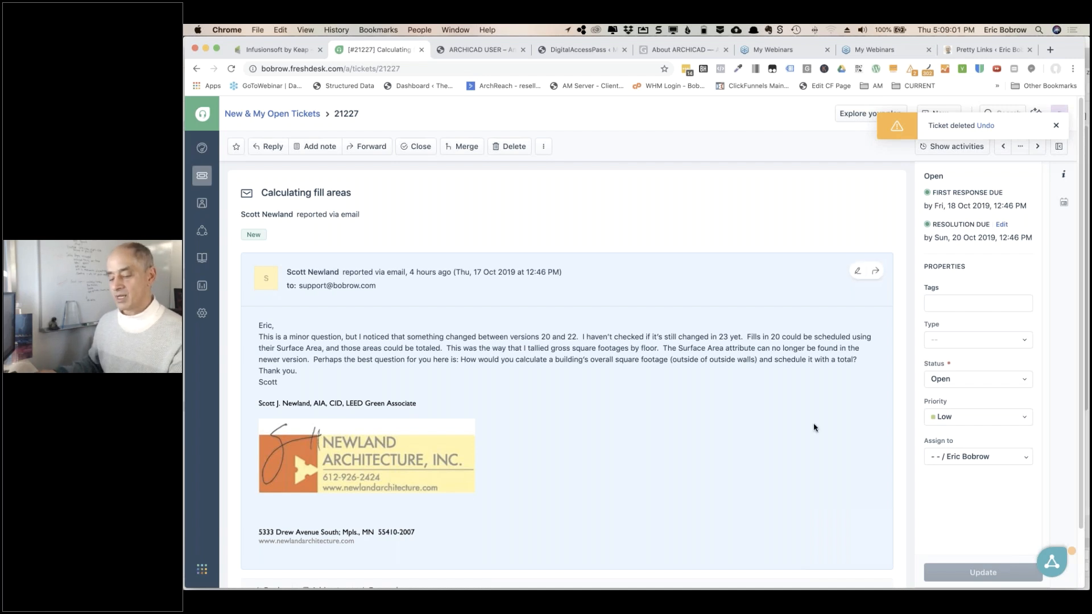
{"action": "key", "text": "super+Tab"}
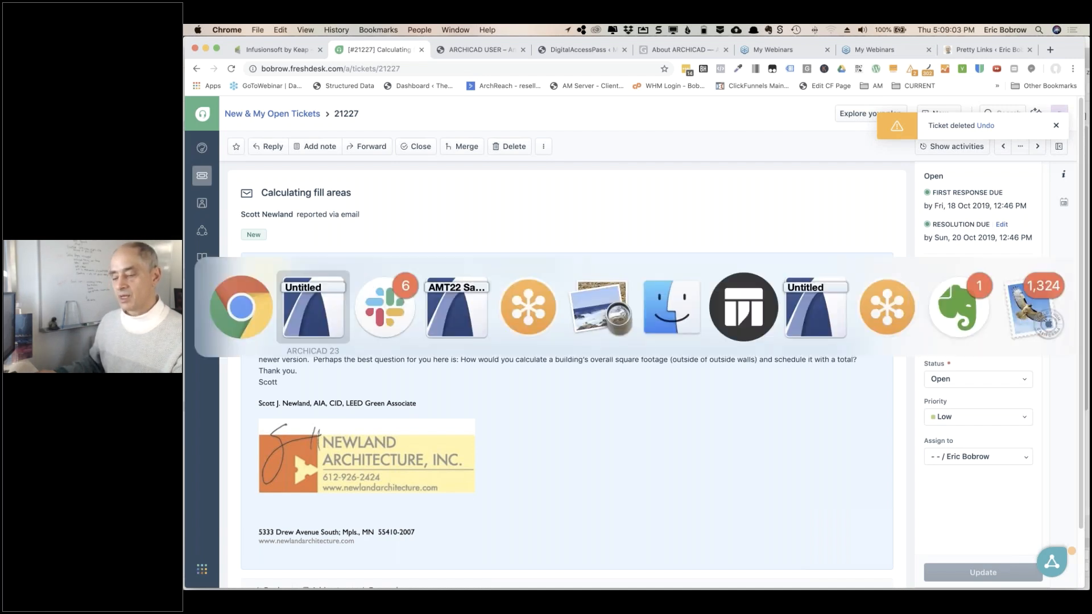
{"action": "key", "text": "super+Tab"}
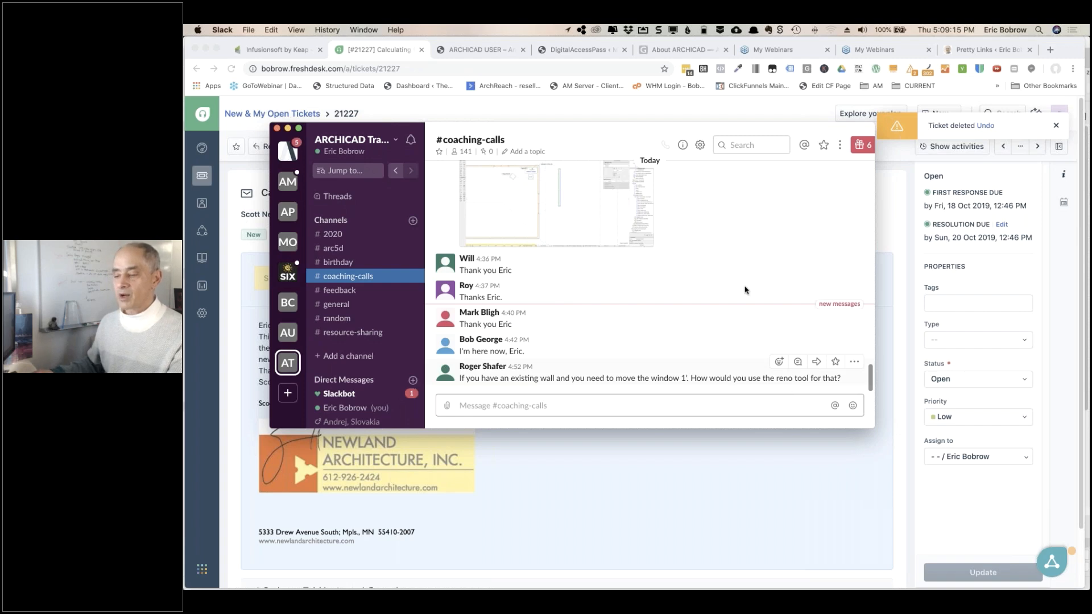
{"action": "double_click", "coordinate": [609, 129]}
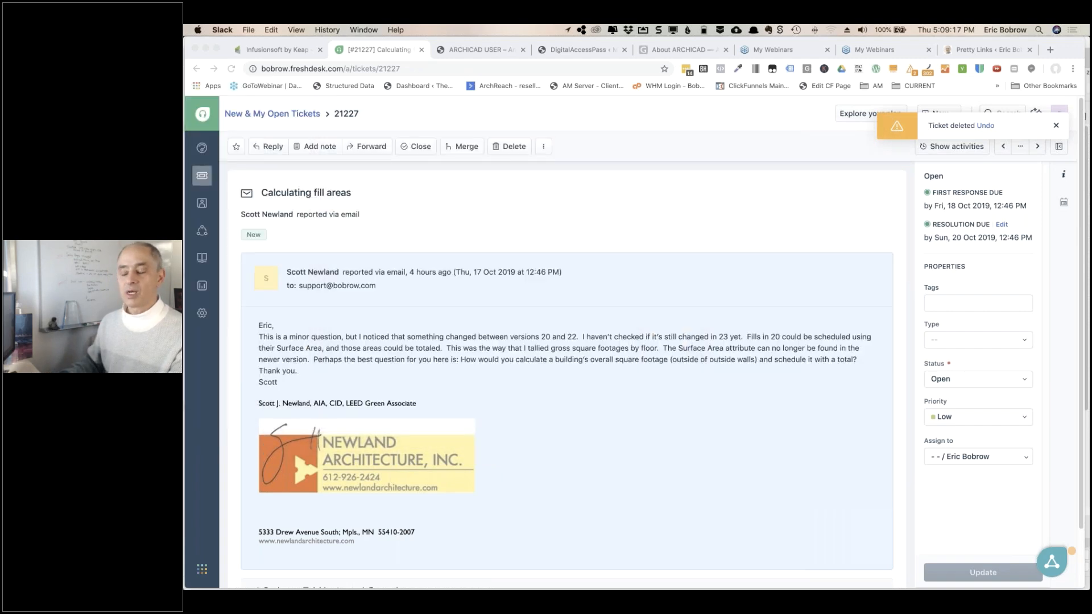
Switch to ARCHICAD and place a 2'-6" by 5' W1 Casement 23 window in the lower exterior wall of the existing building
{"action": "key", "text": "super+Tab"}
{"action": "key", "text": "super+Tab"}
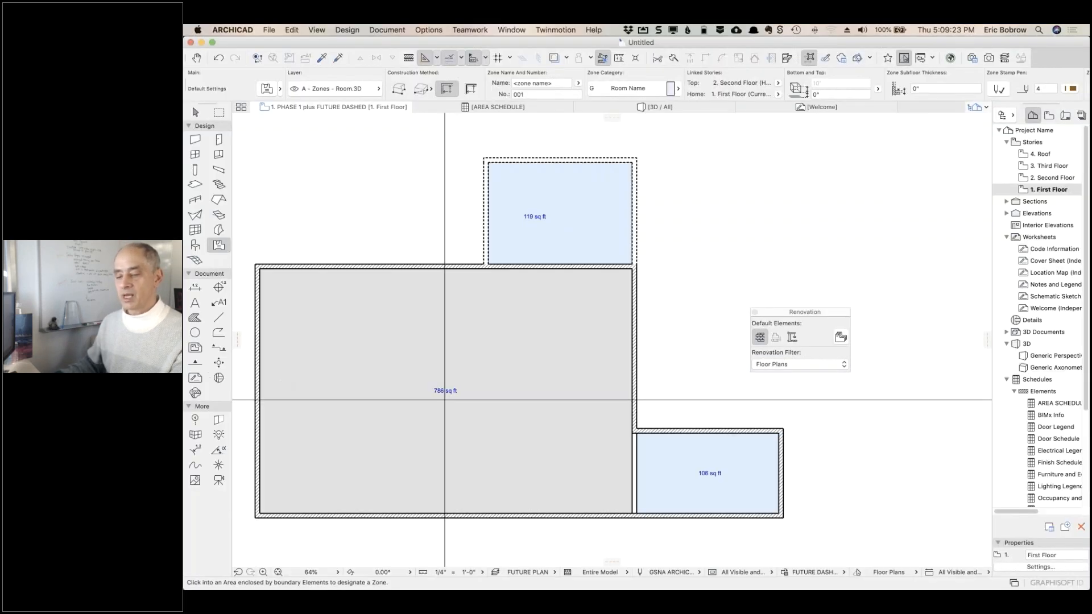
{"action": "left_click", "coordinate": [195, 155]}
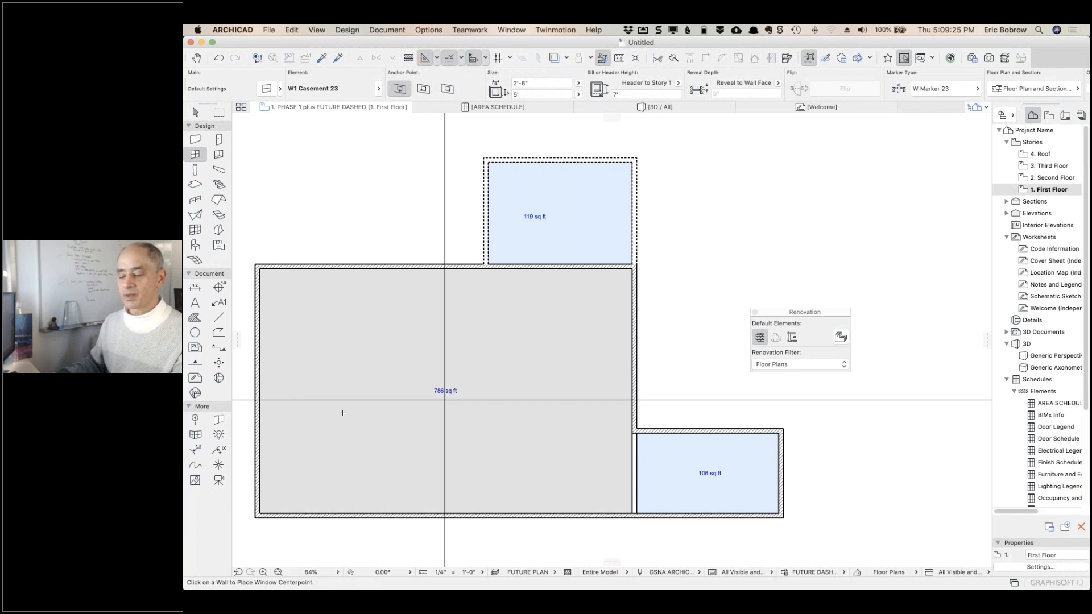
{"action": "left_click", "coordinate": [341, 515]}
{"action": "left_click", "coordinate": [320, 528]}
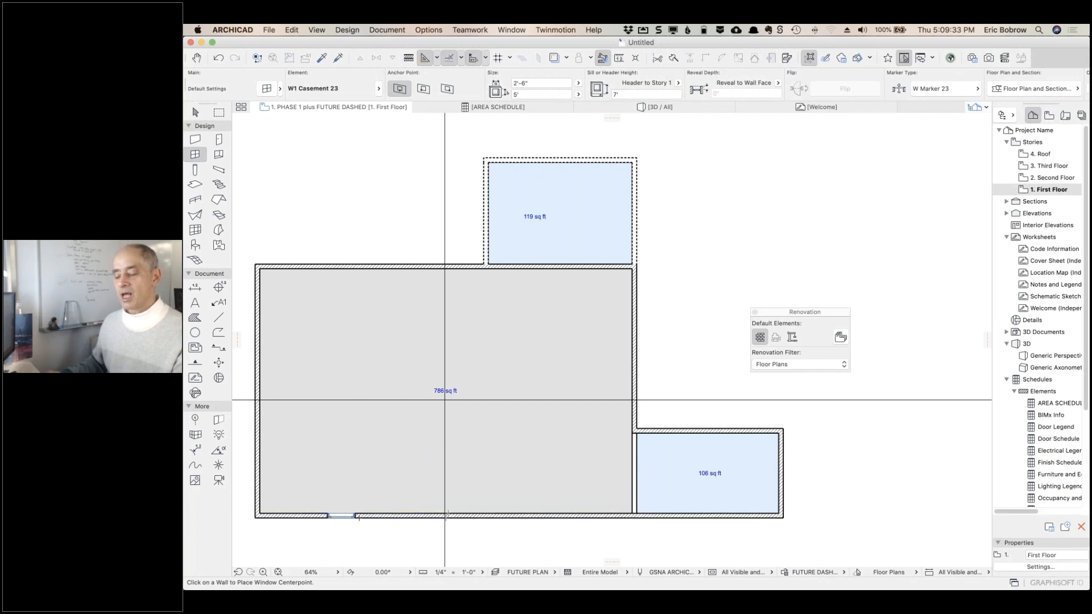
Copy the casement window along the same wall and stretch the copy back over the original to about 8'-9" wide
{"action": "key", "text": "super"}
{"action": "left_click", "coordinate": [341, 515], "text": "super"}
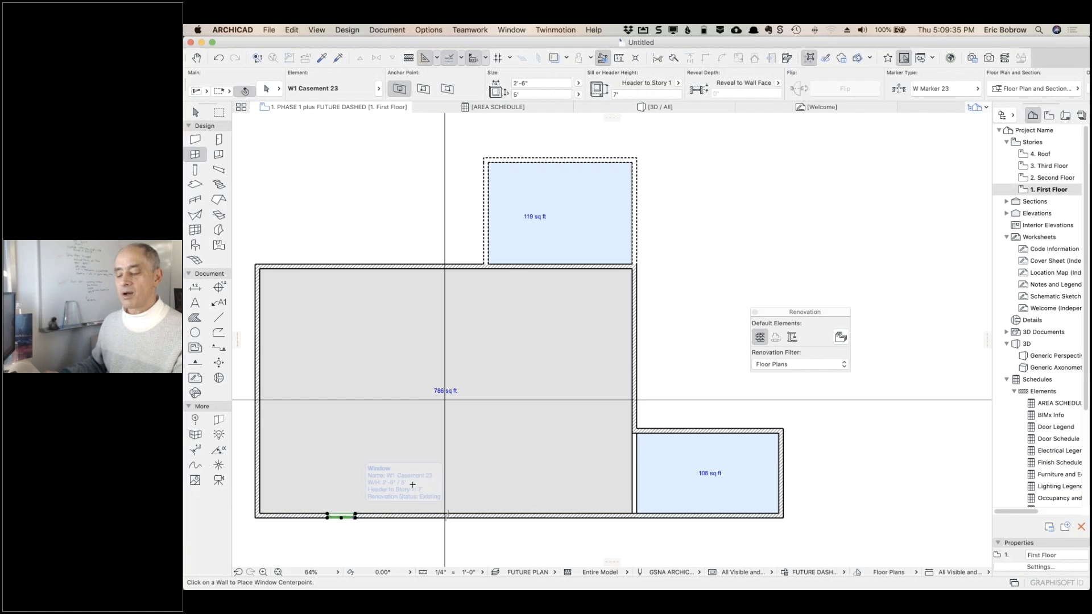
{"action": "left_click_drag", "start_coordinate": [356, 517], "coordinate": [426, 519]}
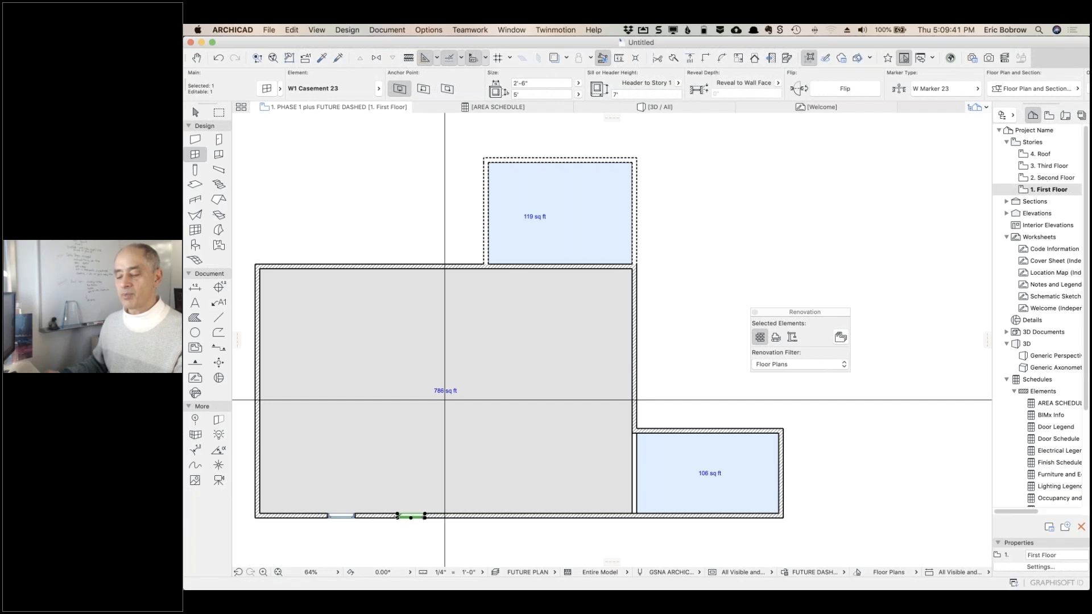
{"action": "left_click", "coordinate": [424, 516]}
{"action": "left_click", "coordinate": [504, 465]}
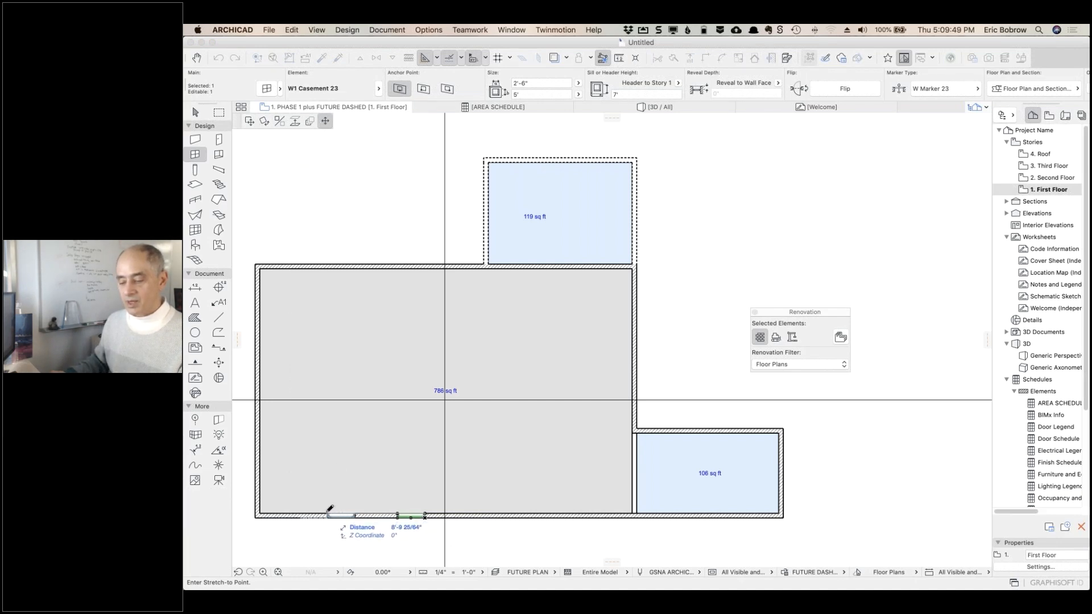
{"action": "left_click", "coordinate": [424, 516]}
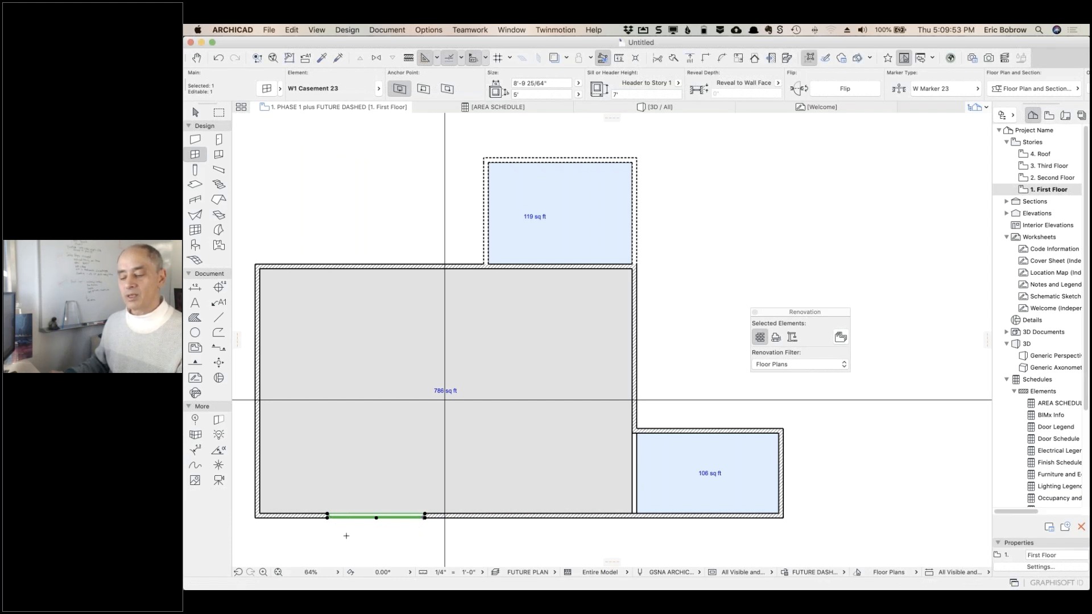
Set the original 2'-6" window's renovation status to To Be Demolished and the wide overlapping window's status to New
{"action": "key", "text": "super+z"}
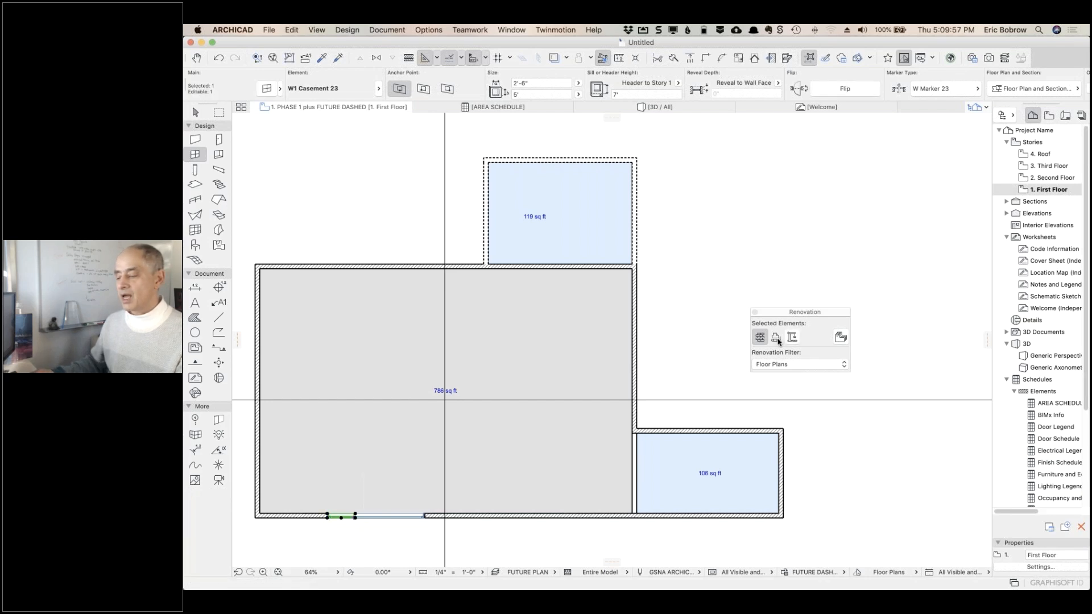
{"action": "left_click", "coordinate": [777, 341]}
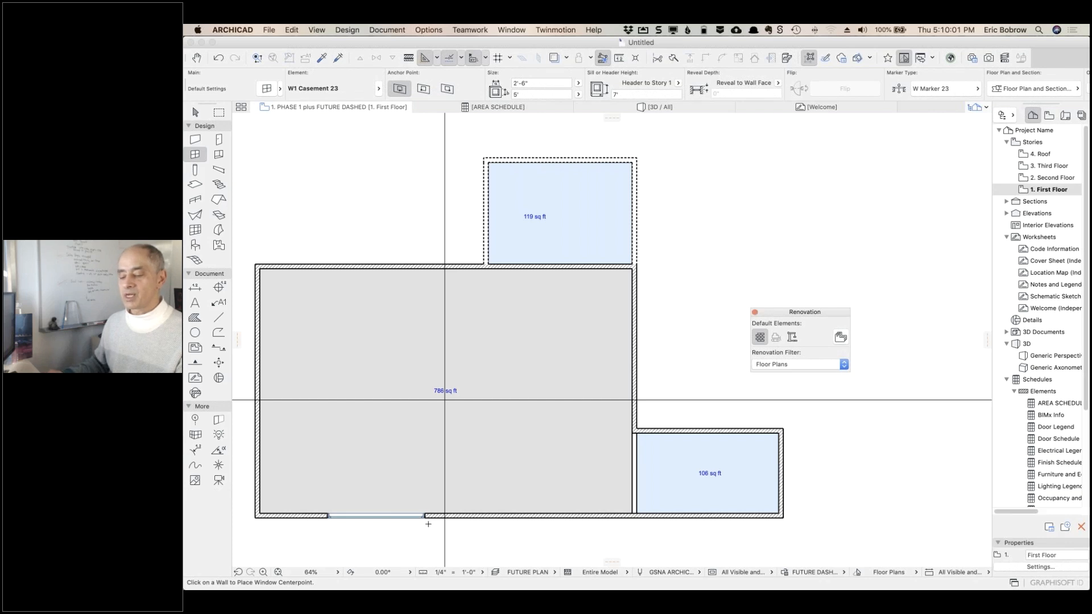
{"action": "left_click", "coordinate": [424, 518], "text": "shift"}
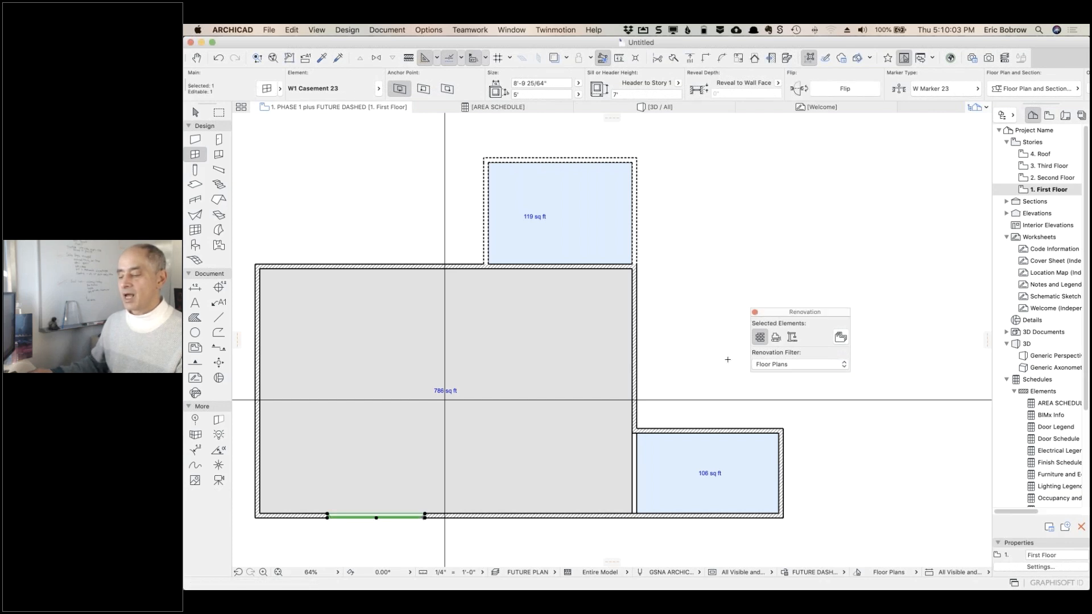
{"action": "left_click", "coordinate": [791, 339]}
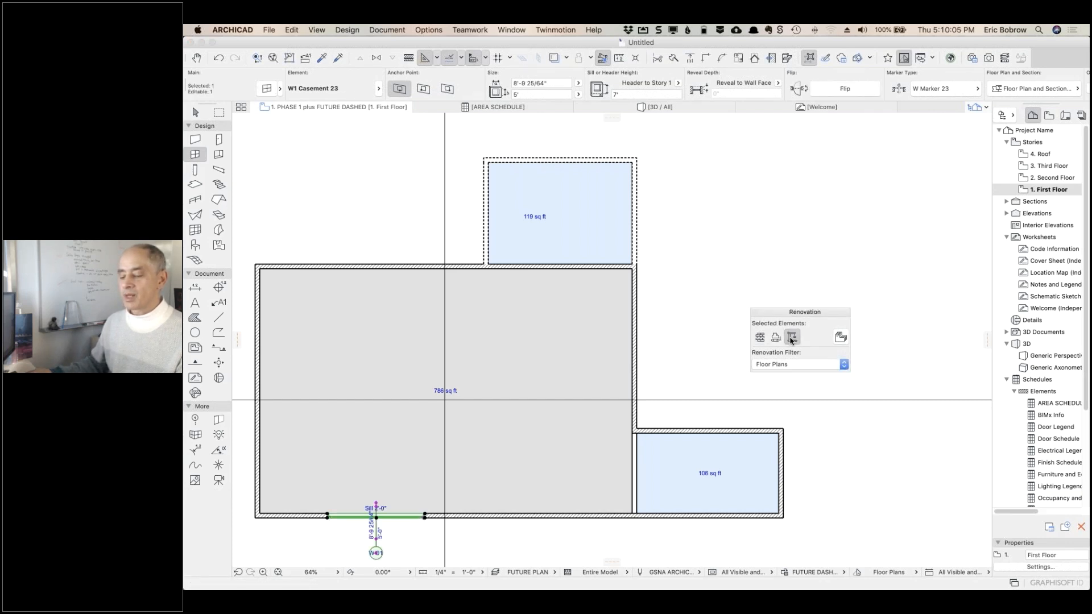
Compare the window replacement in the 1. EXISTING FIRST FLOOR, 1. DEMO PLAN and 1. PHASE 1 PLAN saved views
{"action": "left_click", "coordinate": [834, 366]}
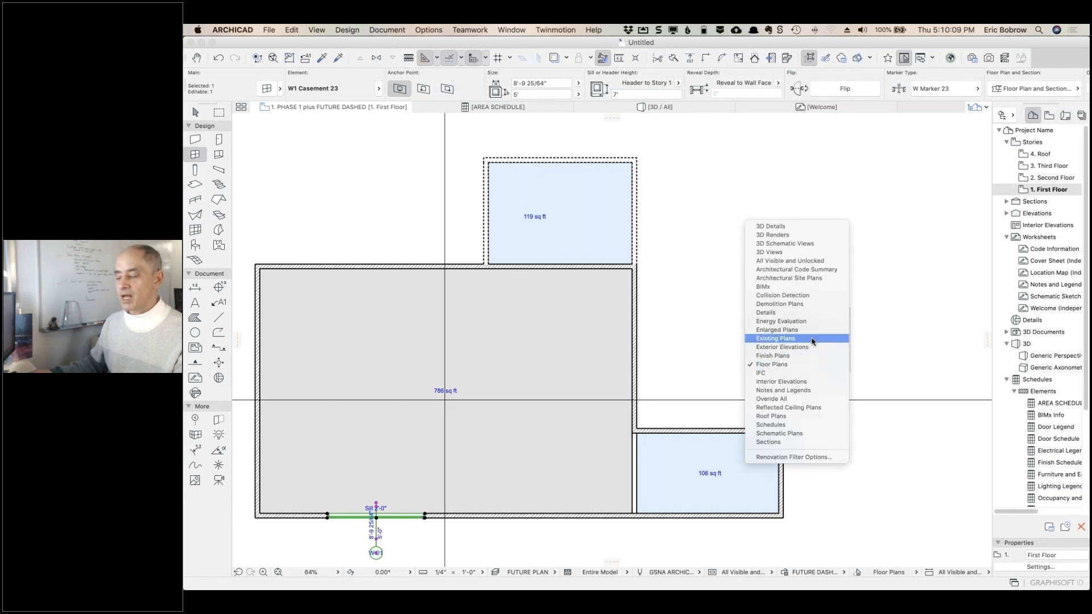
{"action": "left_click", "coordinate": [926, 348]}
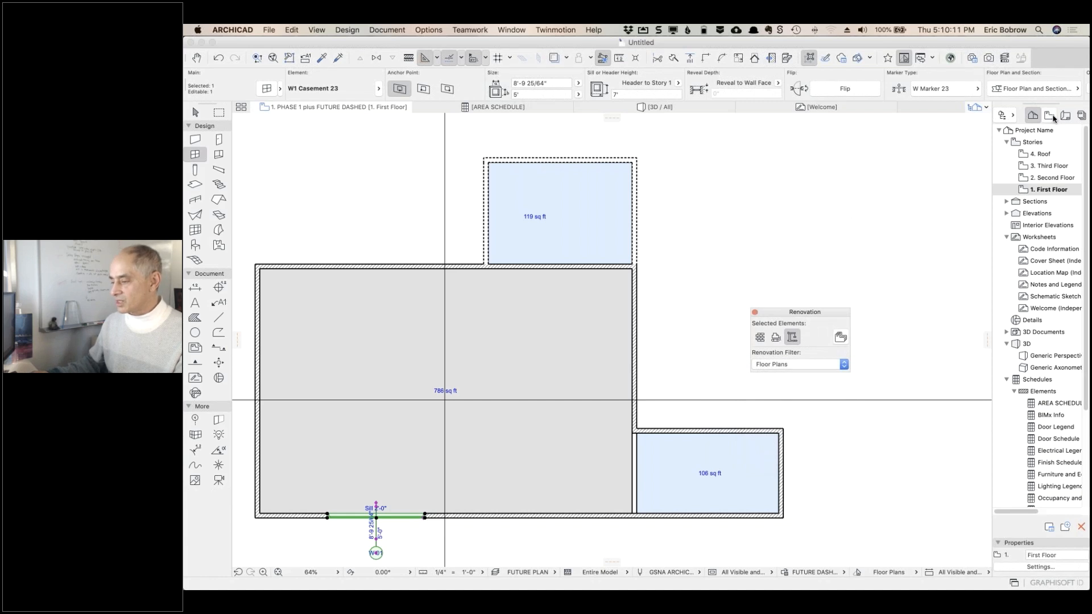
{"action": "left_click", "coordinate": [1048, 116]}
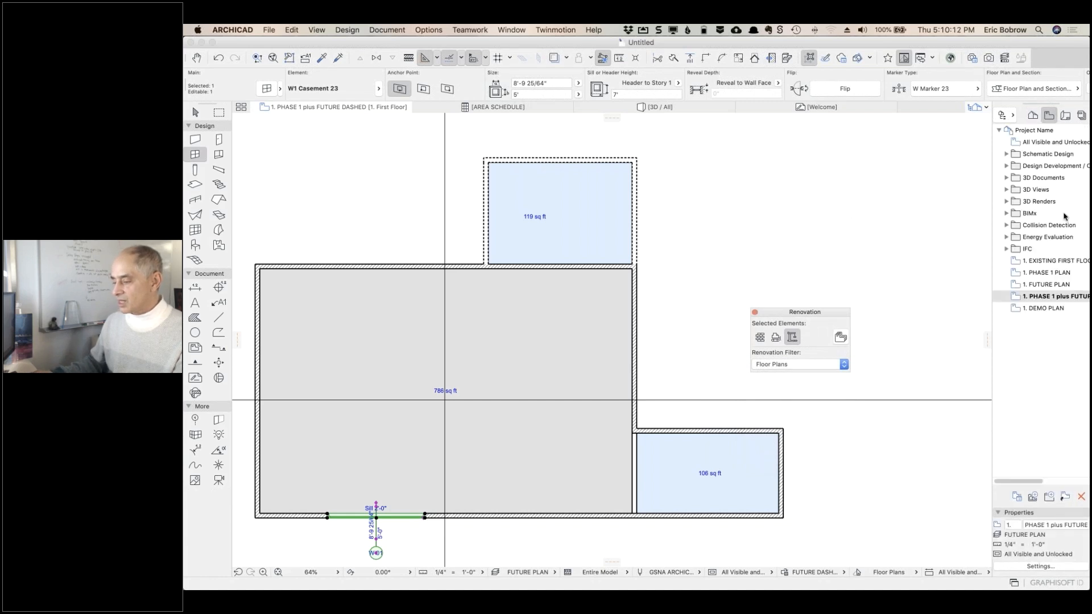
{"action": "double_click", "coordinate": [1016, 262]}
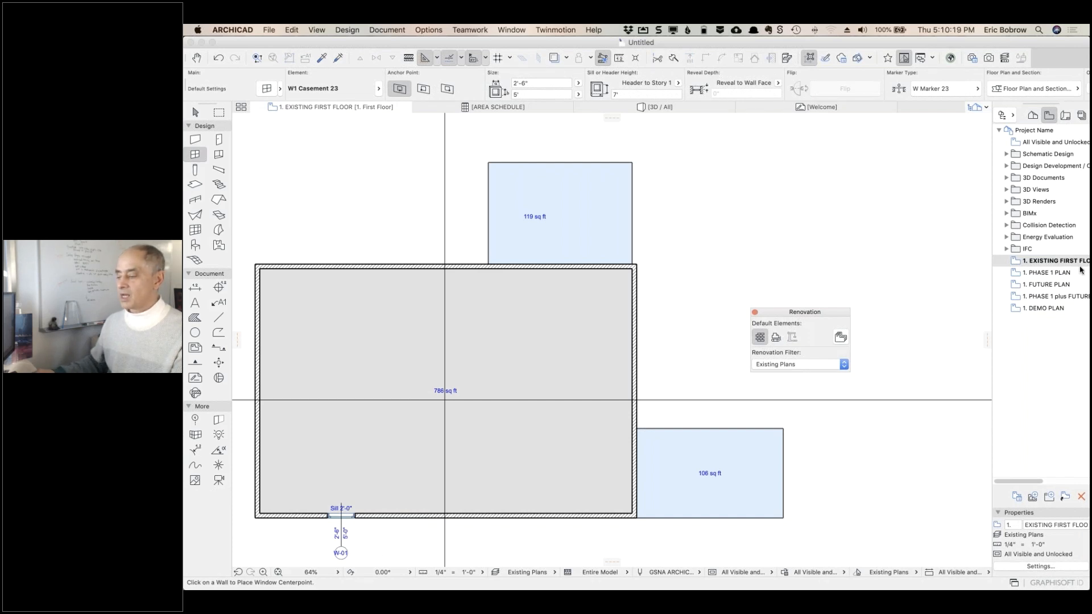
{"action": "double_click", "coordinate": [1017, 308]}
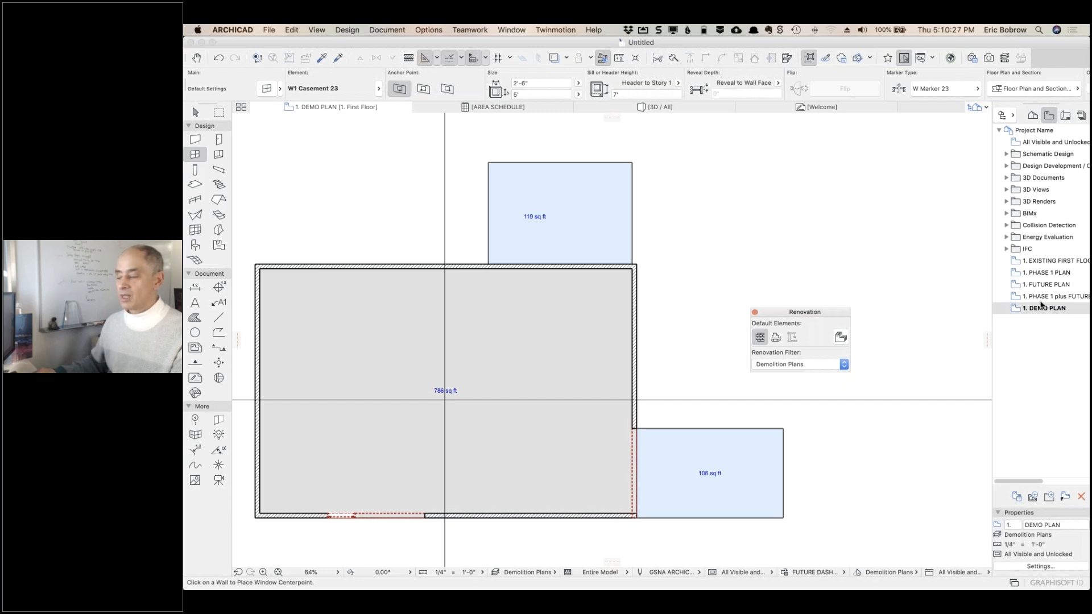
{"action": "double_click", "coordinate": [1015, 273]}
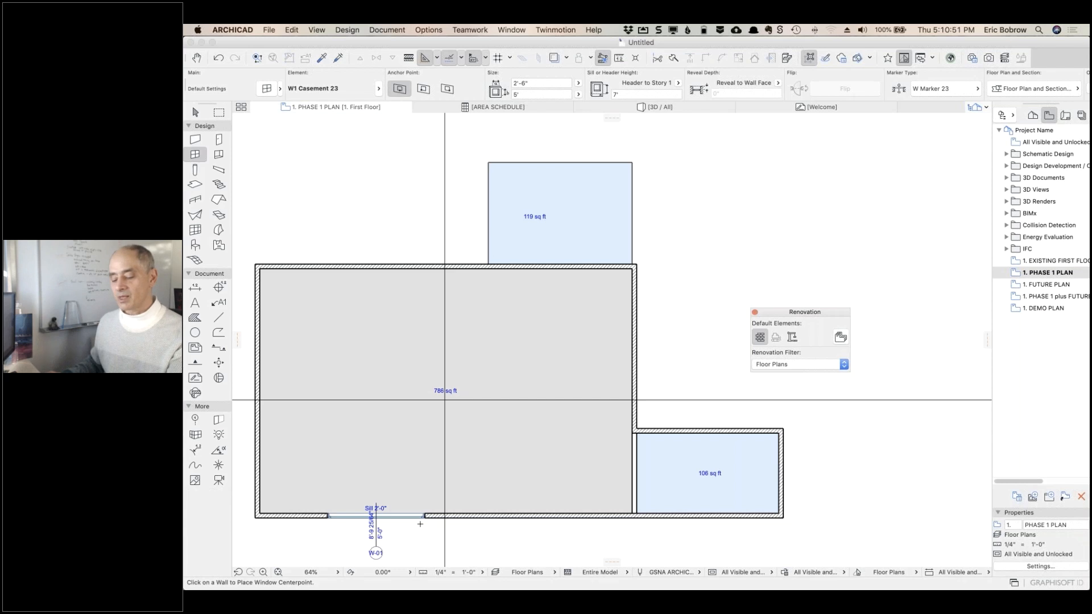
Switch to Slack to check the latest question in #coaching-calls, put its window away and return to ARCHICAD
{"action": "key", "text": "super+Tab"}
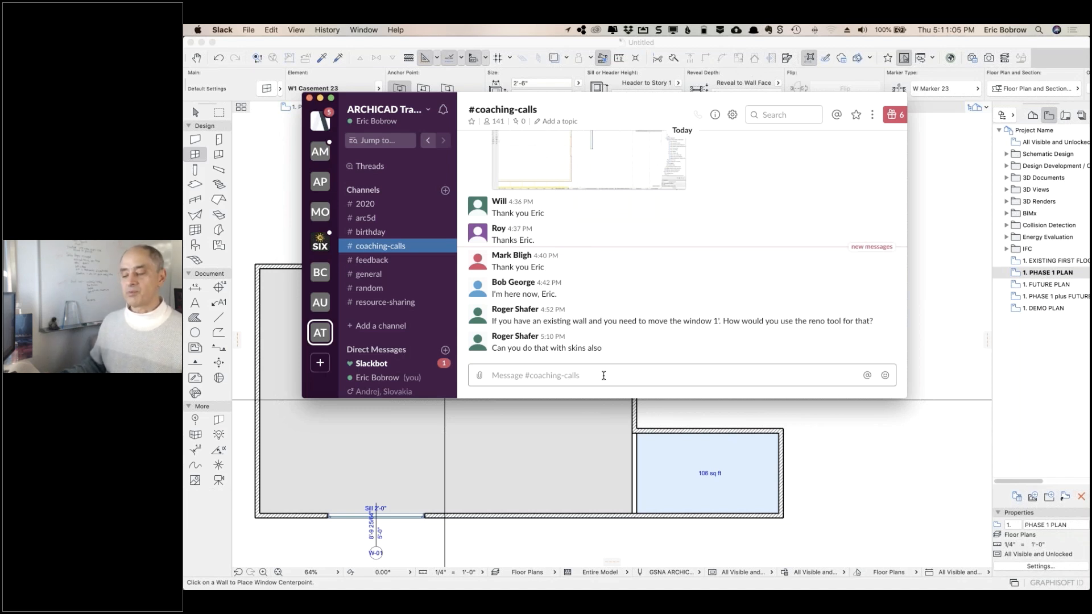
{"action": "key", "text": "super+w"}
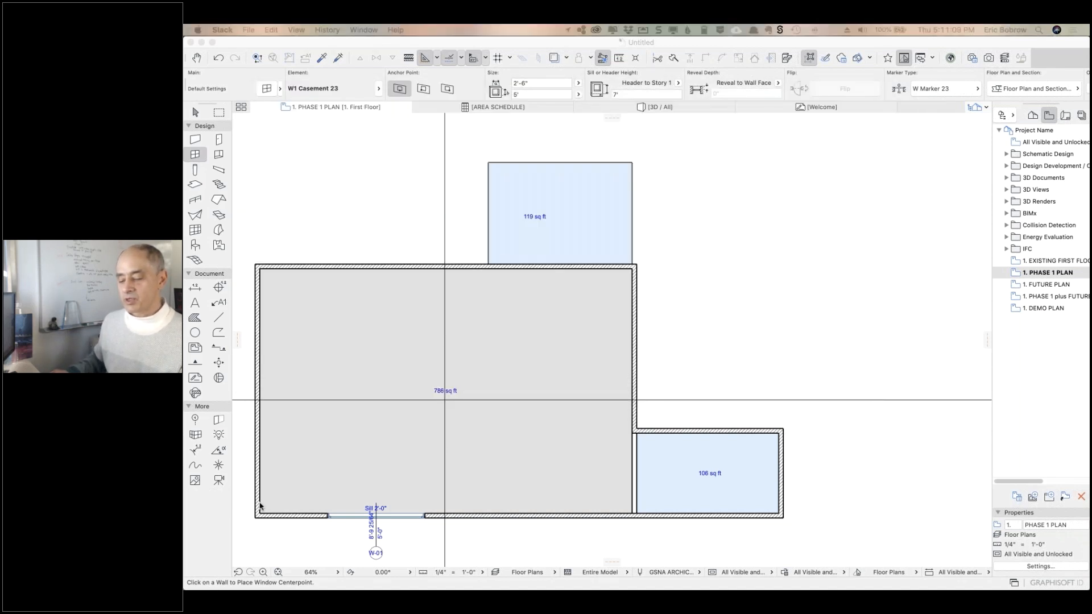
{"action": "left_click", "coordinate": [264, 526]}
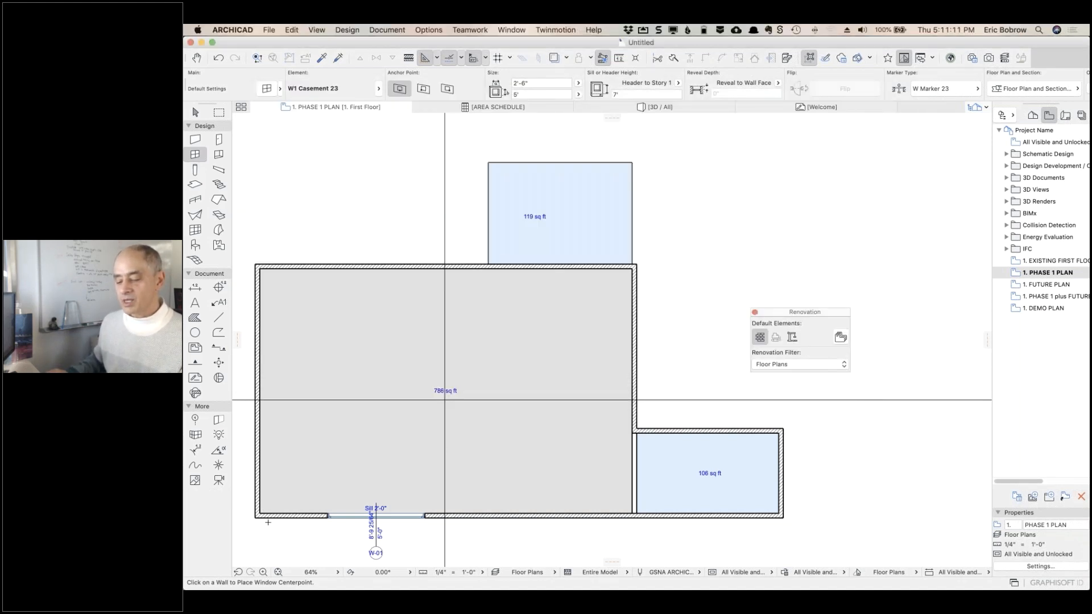
Copy the building's left exterior wall outward, placing the duplicate about 1'-11" away from the original
{"action": "scroll", "coordinate": [276, 519], "scroll_direction": "up", "scroll_amount": 5}
{"action": "scroll", "coordinate": [304, 517], "scroll_direction": "up", "scroll_amount": 1}
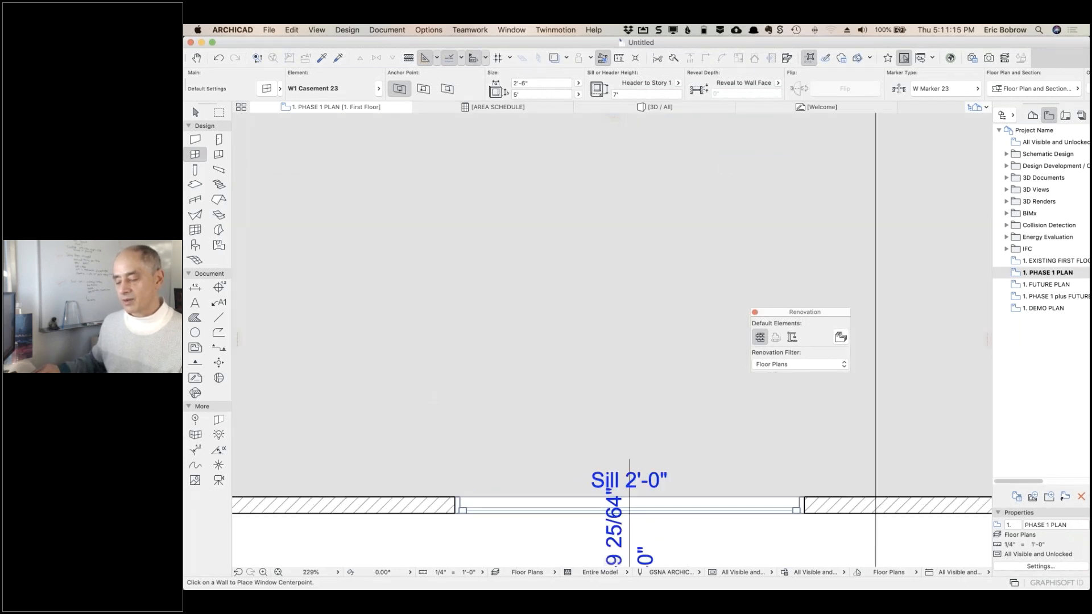
{"action": "scroll", "coordinate": [495, 526], "scroll_direction": "left", "scroll_amount": 6}
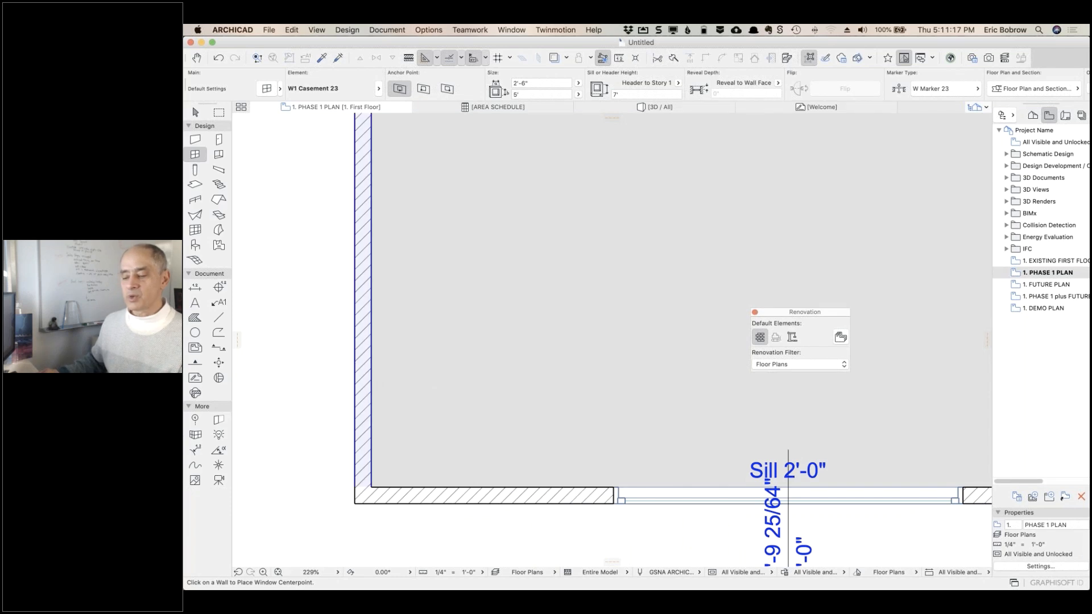
{"action": "left_click", "coordinate": [356, 368], "text": "shift"}
{"action": "key", "text": "shift"}
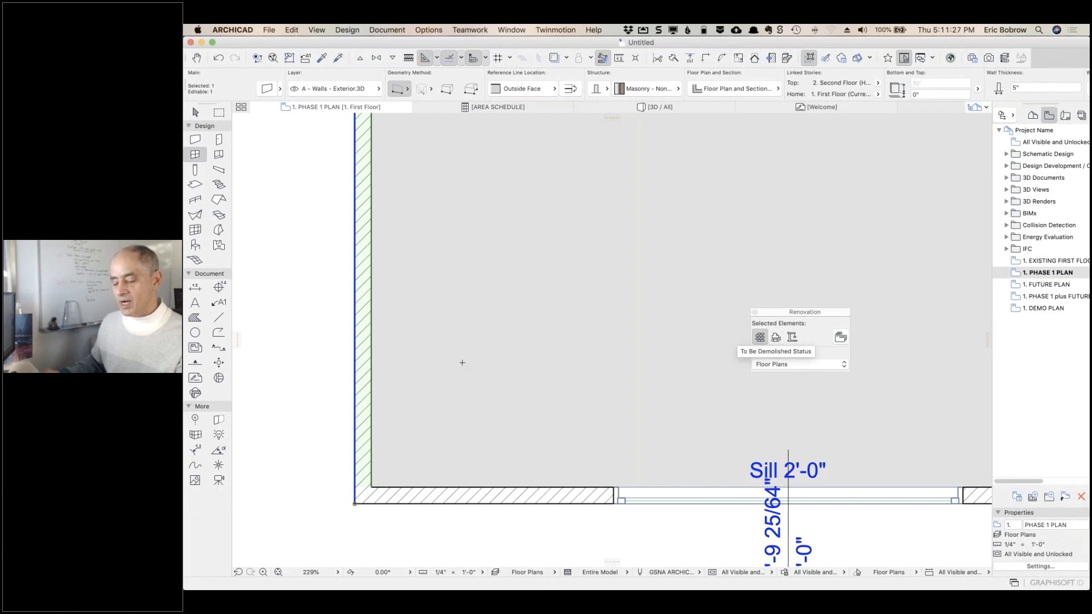
{"action": "key", "text": "super+d"}
{"action": "left_click", "coordinate": [354, 504]}
{"action": "key", "text": "alt"}
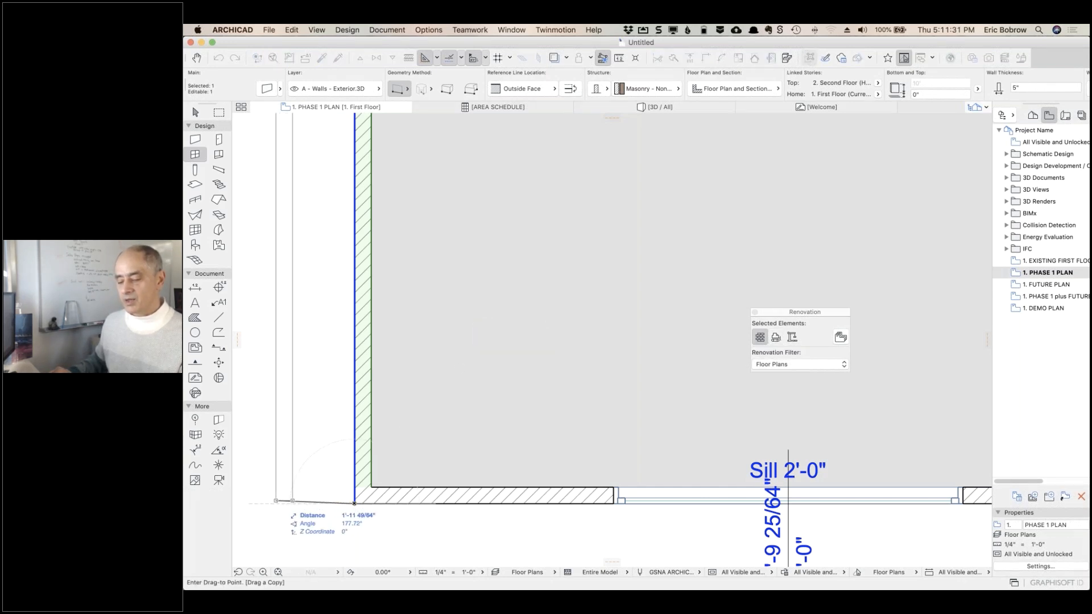
{"action": "left_click", "coordinate": [277, 502]}
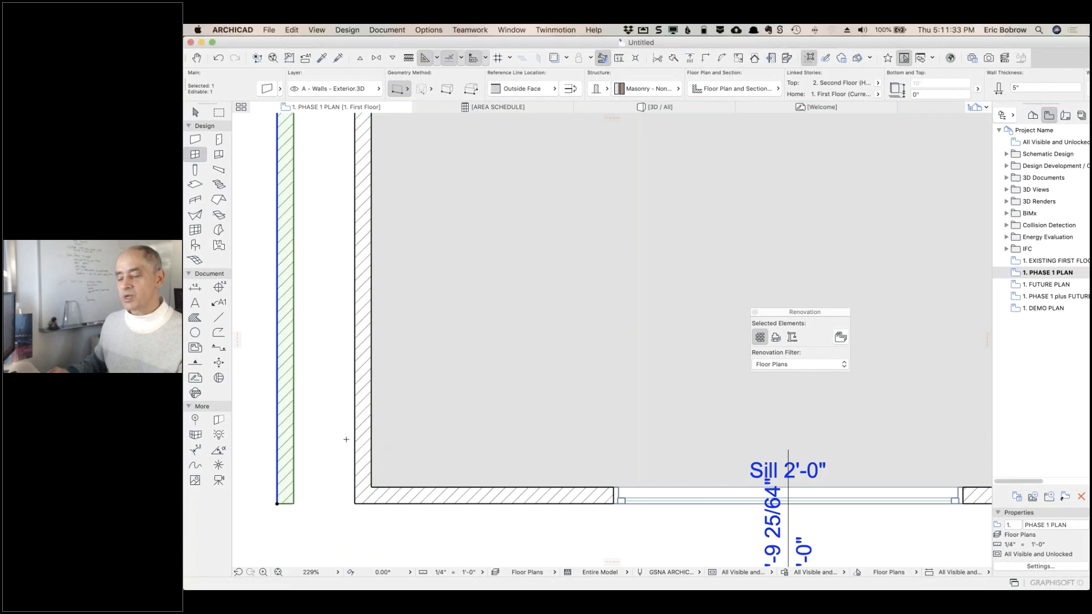
Set the original left wall's renovation status to To Be Demolished and the outer copy's status to New
{"action": "left_click", "coordinate": [362, 429]}
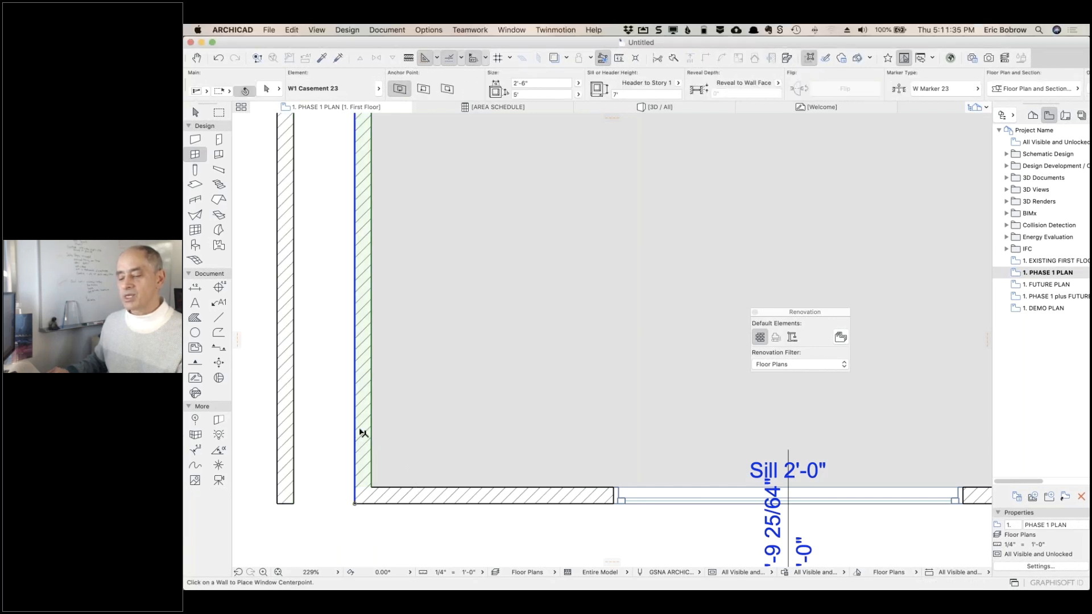
{"action": "left_click", "coordinate": [776, 337]}
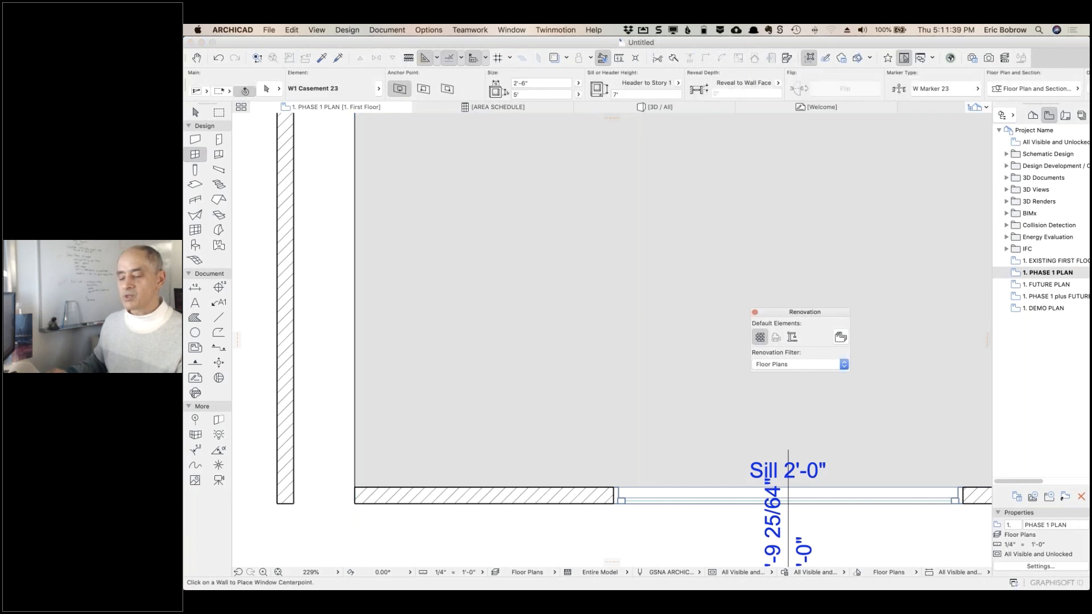
{"action": "left_click", "coordinate": [284, 432], "text": "shift"}
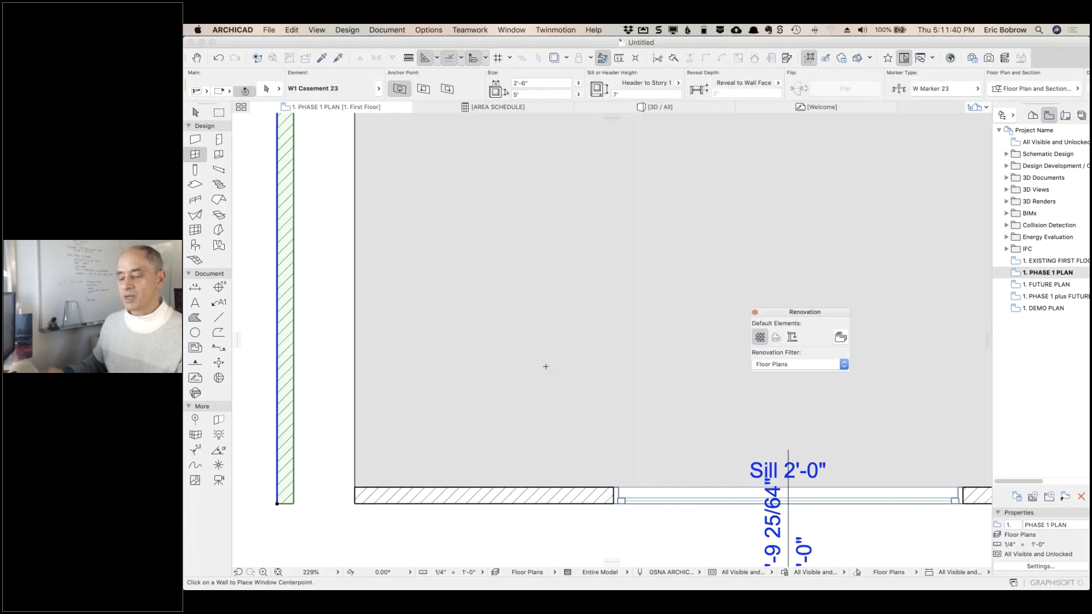
{"action": "left_click", "coordinate": [792, 336]}
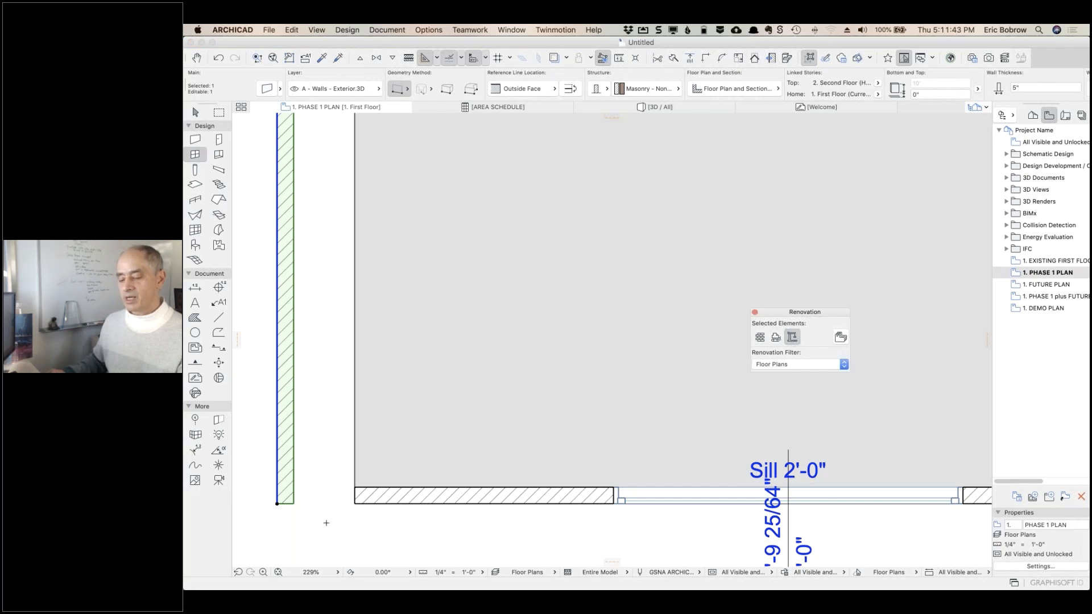
Move the new wall copy back to the corner where the original left wall stood
{"action": "key", "text": "super+d"}
{"action": "left_click", "coordinate": [277, 503]}
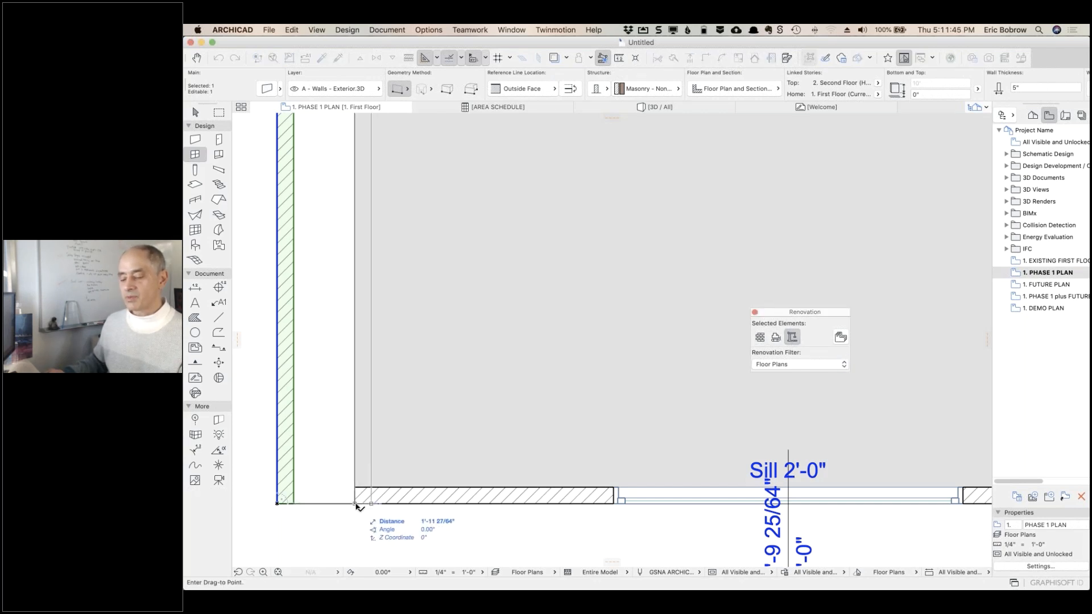
{"action": "left_click", "coordinate": [355, 503]}
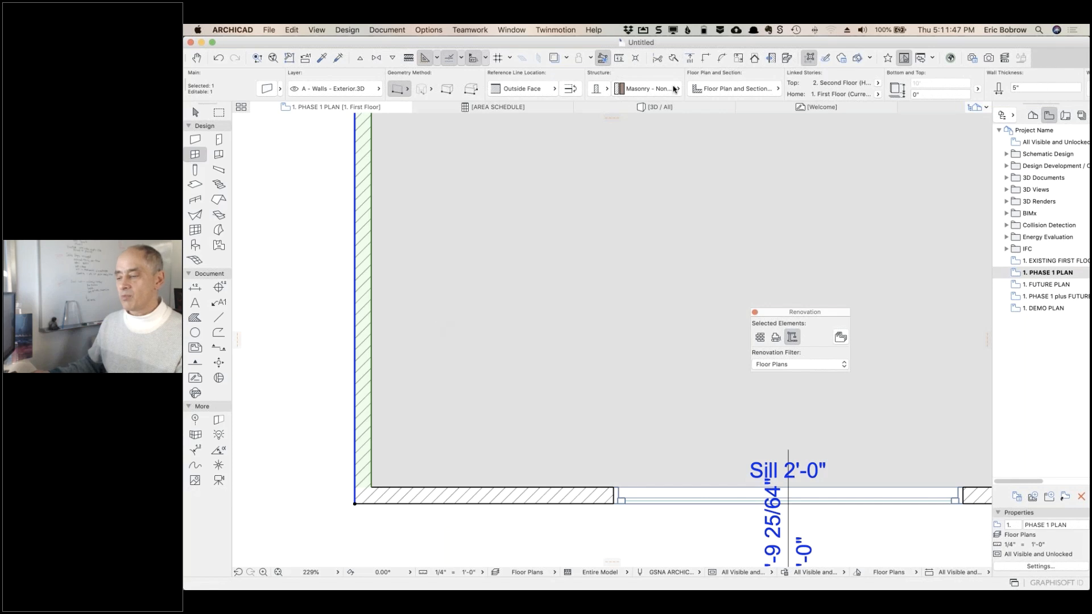
Change the new wall to the composite Wall - Masonry 7 5/8" - Waterproofing + EIFS - Metal + Gypsum : W03
{"action": "left_click", "coordinate": [674, 90]}
{"action": "left_click", "coordinate": [606, 89]}
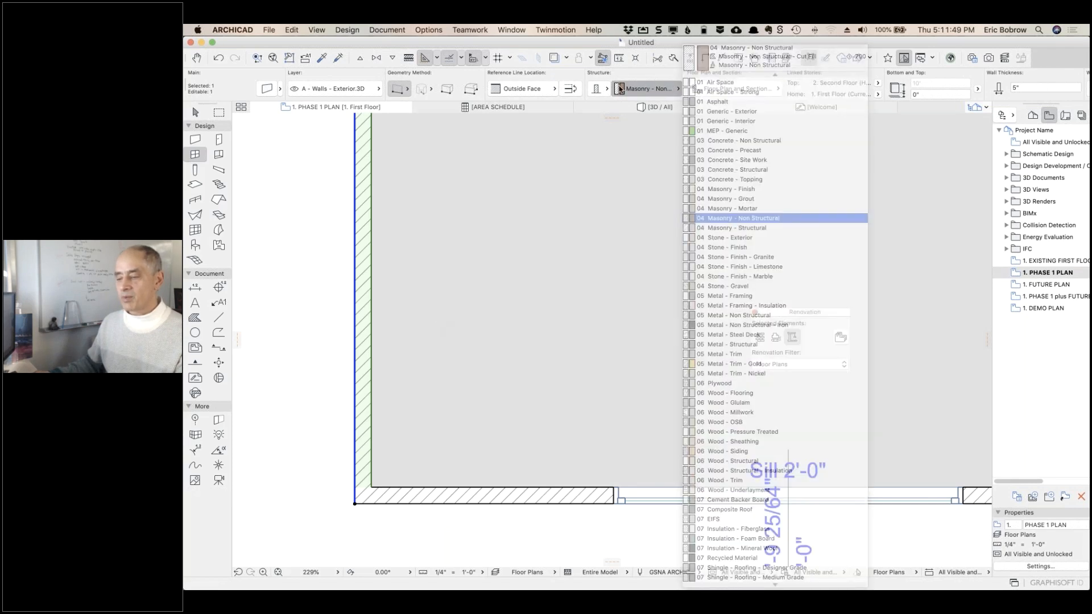
{"action": "left_click", "coordinate": [603, 89]}
{"action": "left_click", "coordinate": [632, 90]}
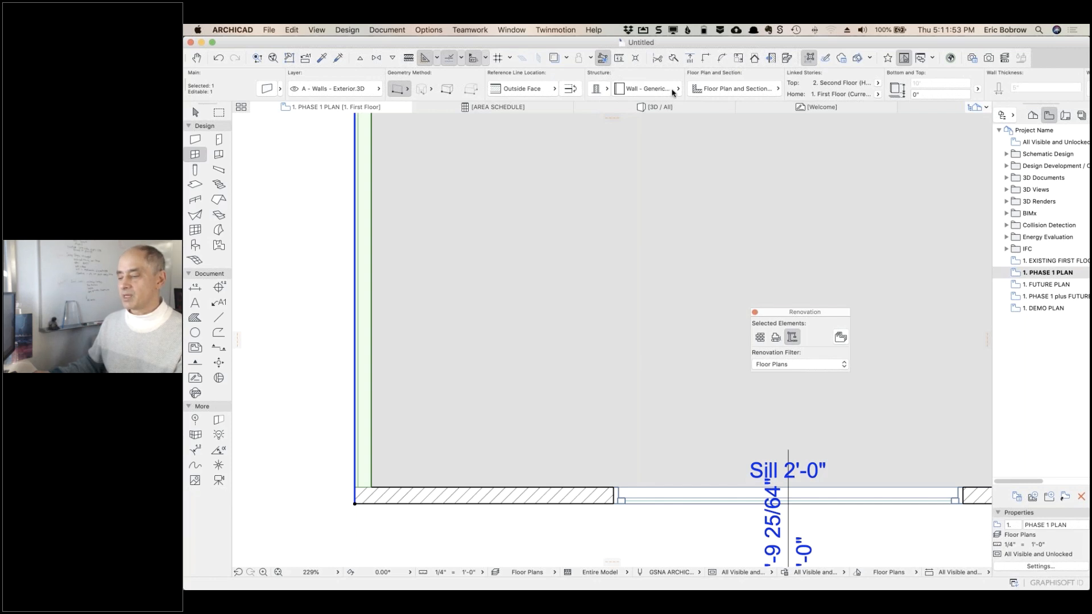
{"action": "left_click", "coordinate": [673, 90]}
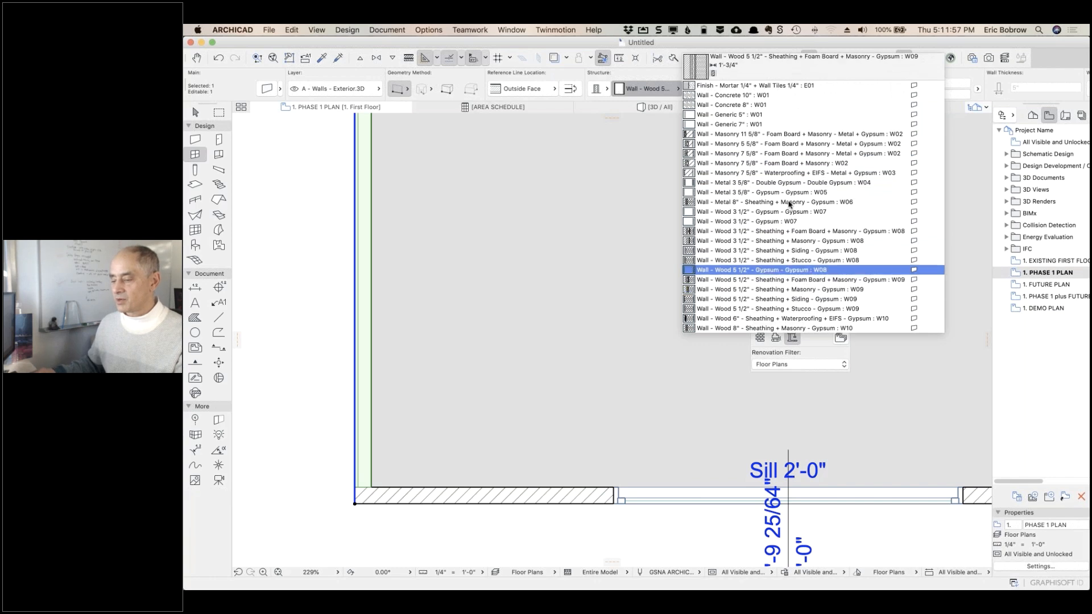
{"action": "left_click", "coordinate": [794, 174]}
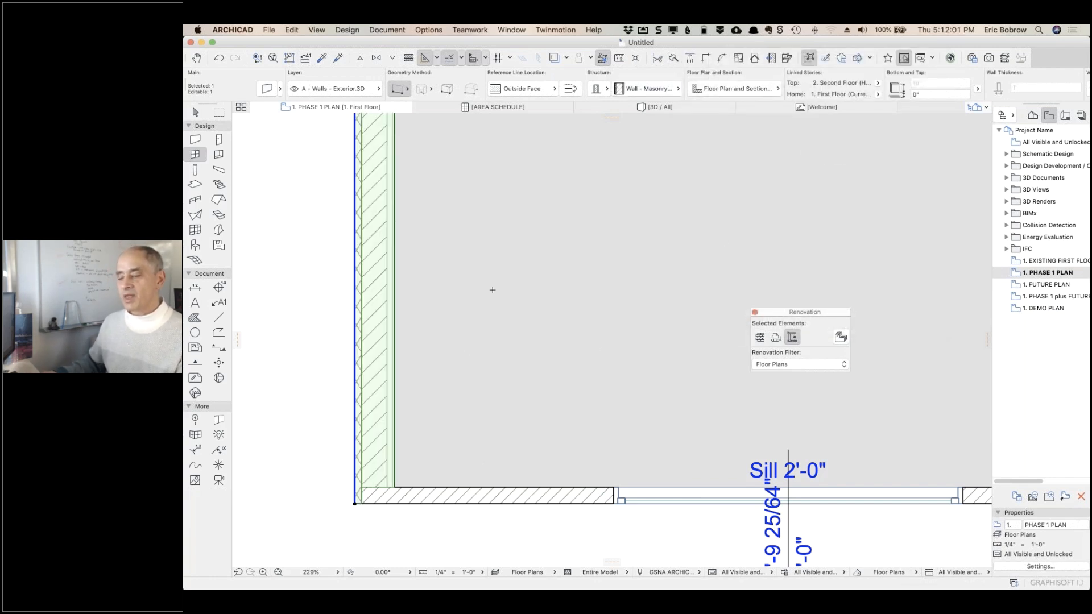
Set the new composite wall's reference line location to Core Outside
{"action": "left_click", "coordinate": [573, 90]}
{"action": "left_click", "coordinate": [573, 90]}
{"action": "left_click", "coordinate": [554, 90]}
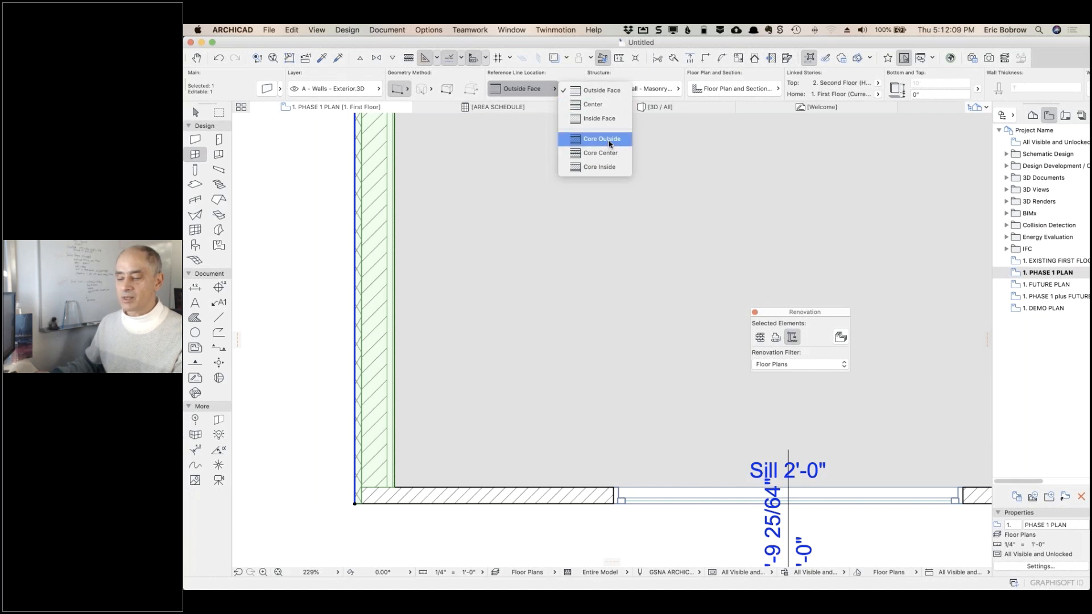
{"action": "left_click", "coordinate": [609, 143]}
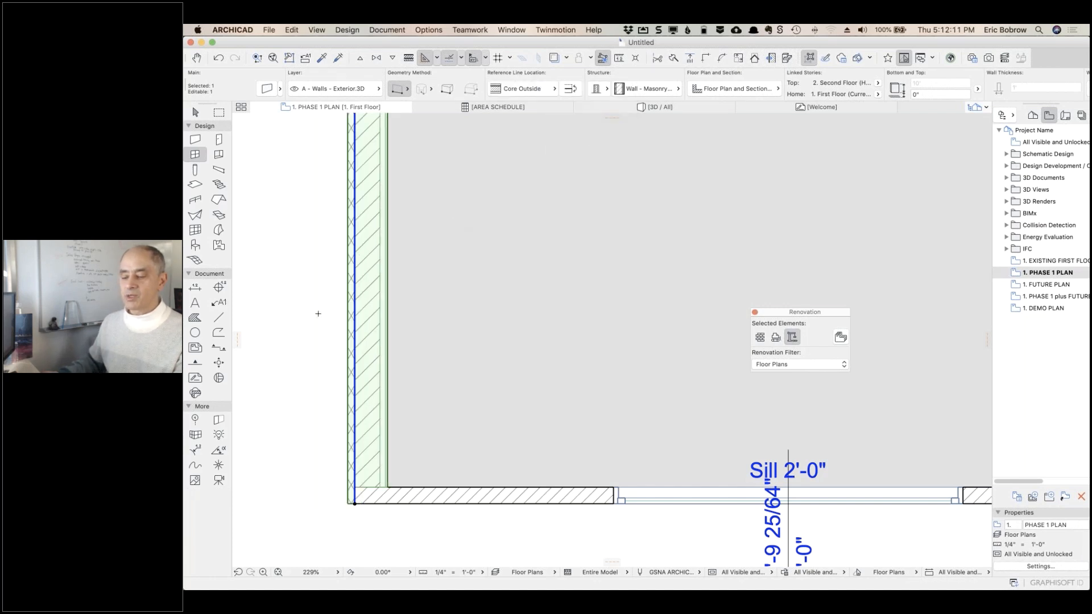
Change the new wall's composite to Wall - Masonry 5 5/8" - Foam Board + Masonry - Metal + Gypsum : W02 and deselect it
{"action": "key", "text": "Escape"}
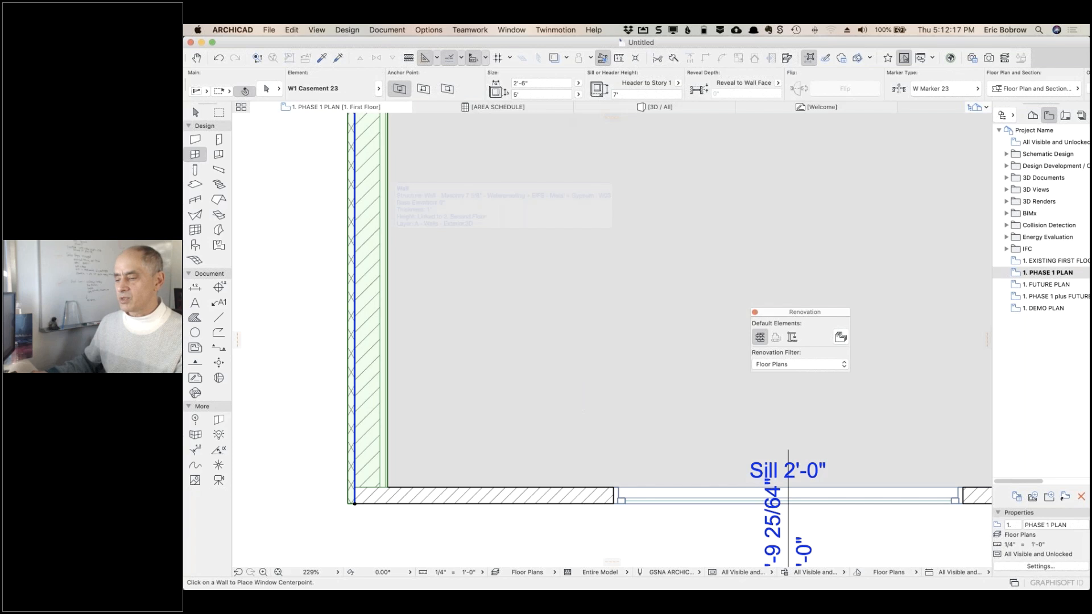
{"action": "left_click", "coordinate": [370, 182], "text": "shift"}
{"action": "left_click", "coordinate": [663, 89]}
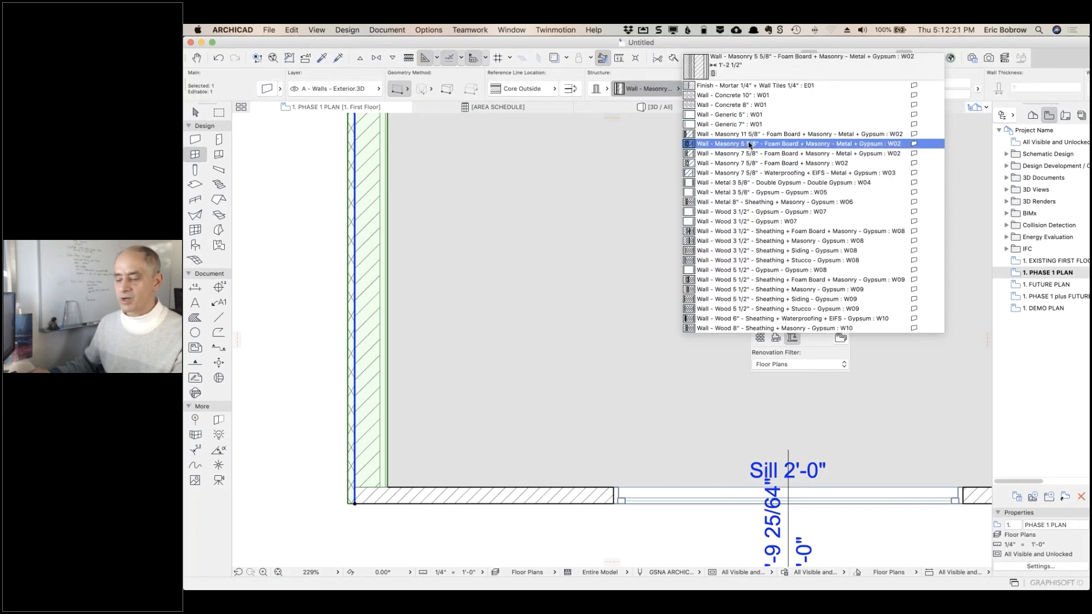
{"action": "left_click", "coordinate": [748, 143]}
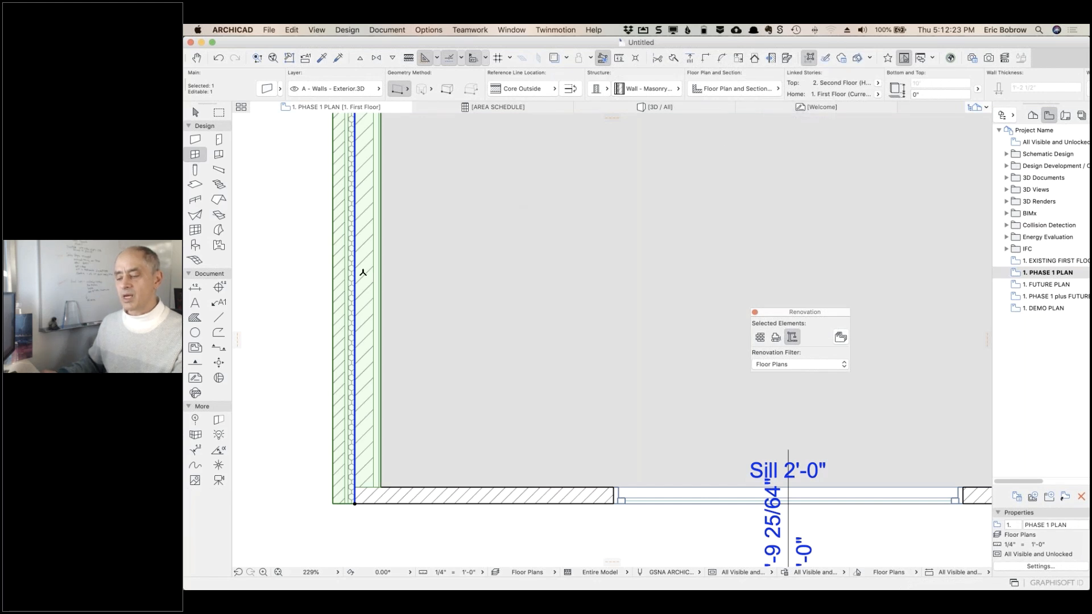
{"action": "key", "text": "Escape"}
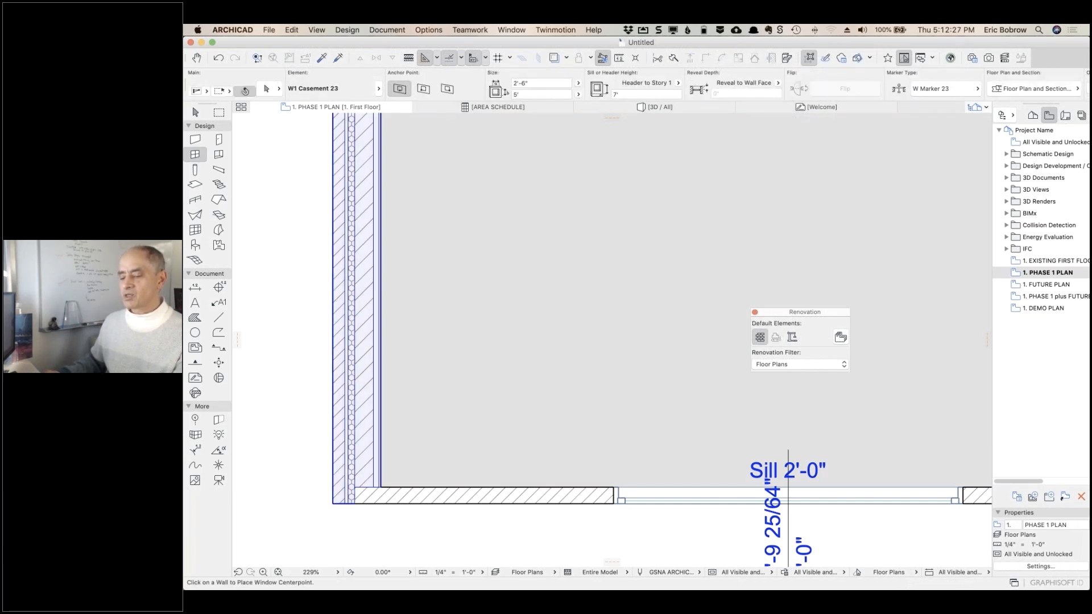
Check the composite wall's renovation status and compare the wall in the existing first floor, demo and Phase 1 plan views
{"action": "left_click", "coordinate": [339, 301], "text": "shift"}
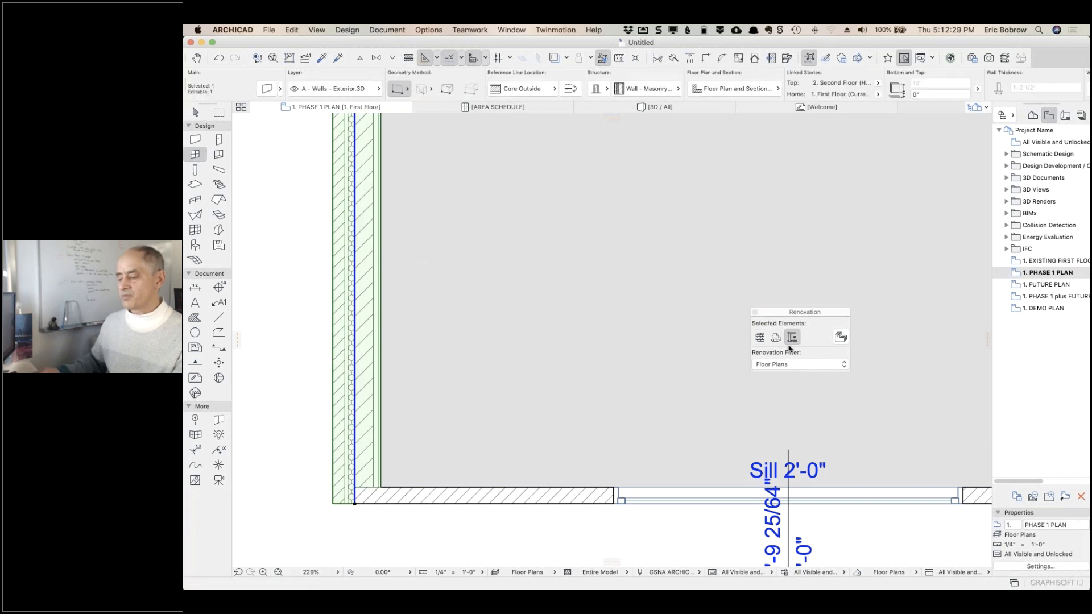
{"action": "key", "text": "Escape"}
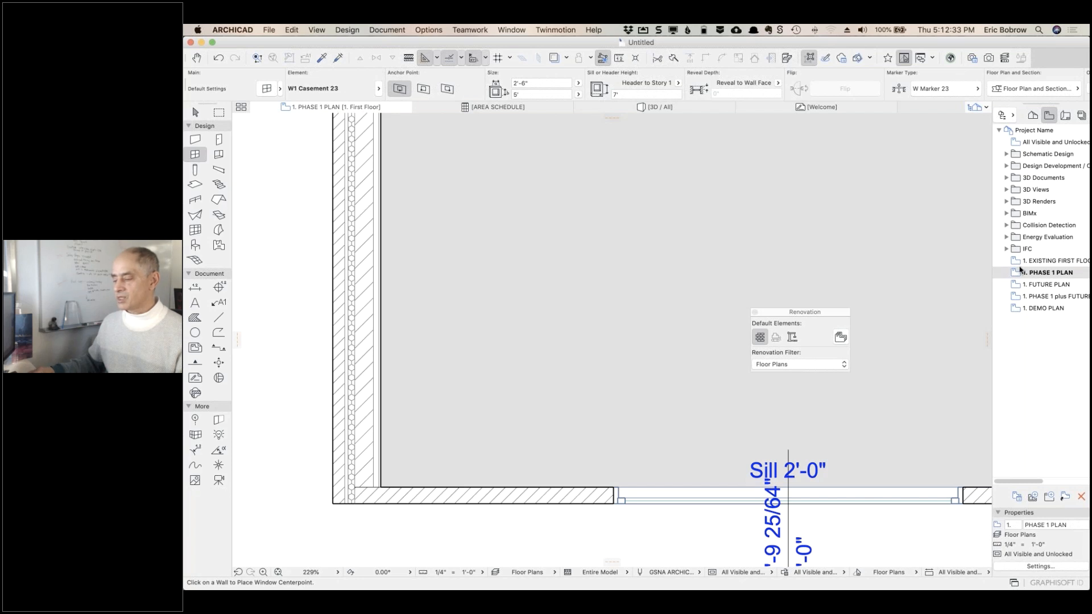
{"action": "double_click", "coordinate": [1023, 261]}
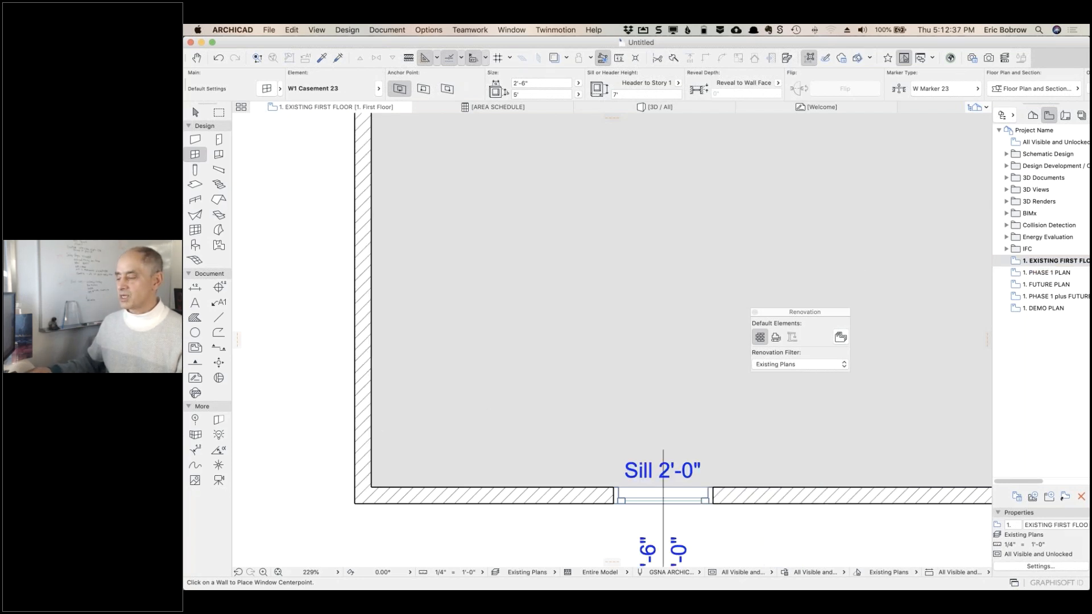
{"action": "double_click", "coordinate": [1017, 309]}
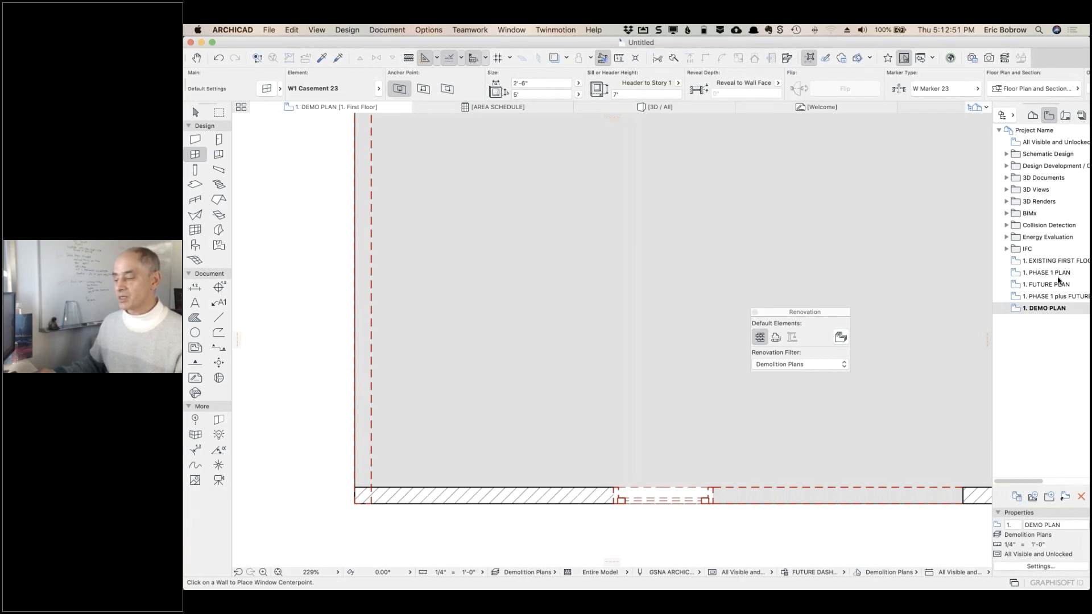
{"action": "double_click", "coordinate": [1016, 273]}
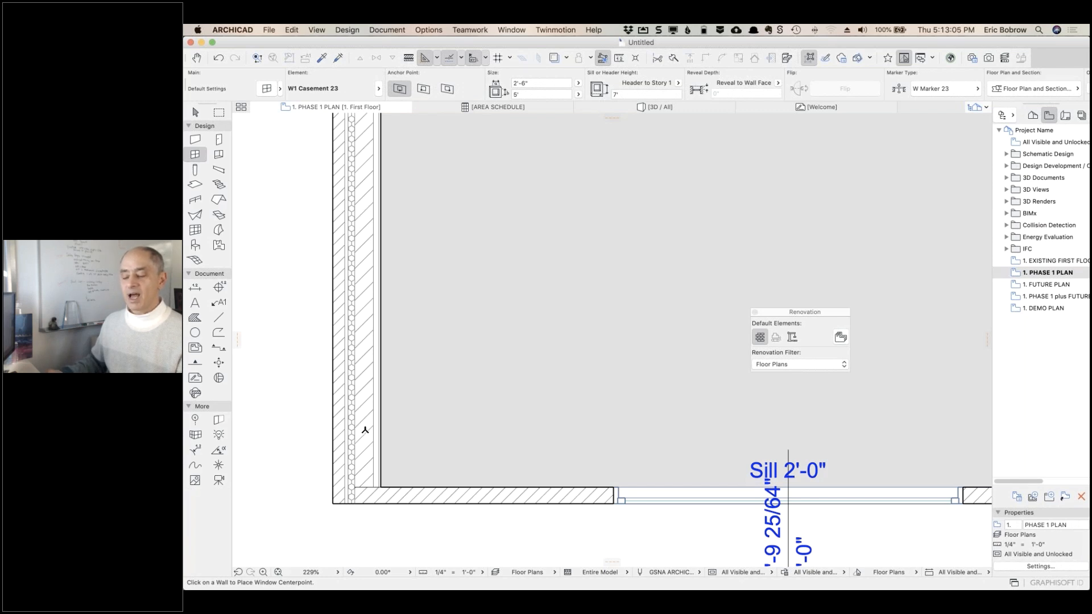
Activate the Arrow tool, then switch to Slack and check the newest messages in #coaching-calls
{"action": "left_click", "coordinate": [366, 427]}
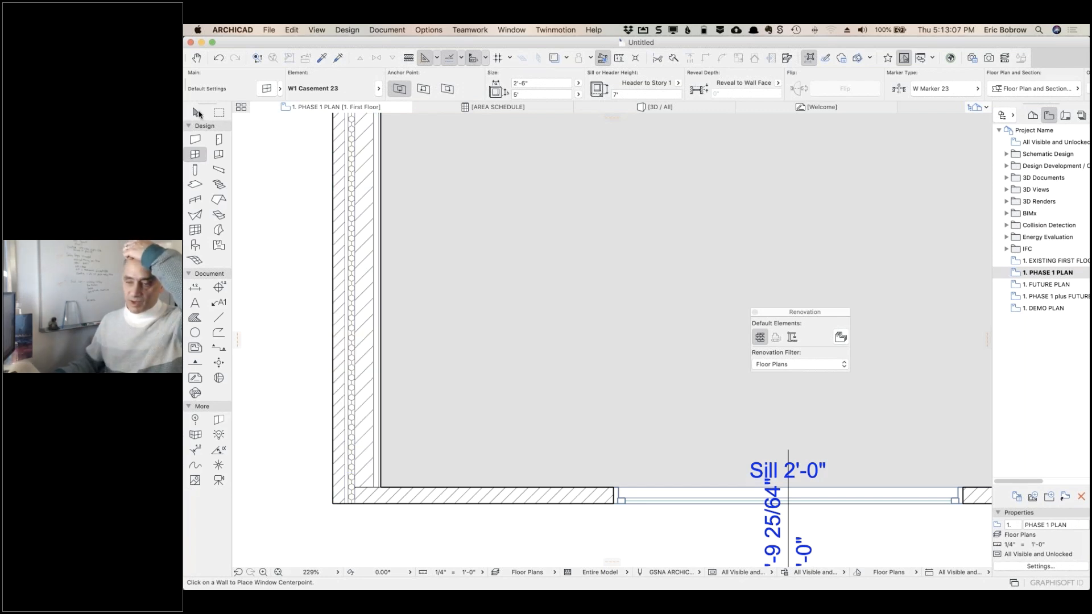
{"action": "left_click", "coordinate": [195, 112]}
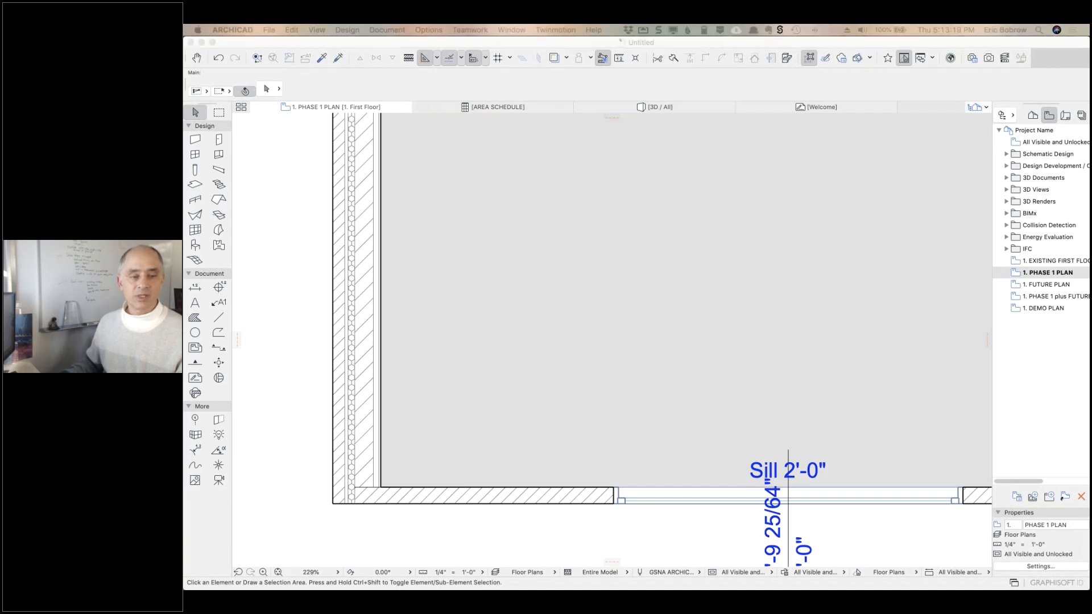
{"action": "left_click_drag", "start_coordinate": [462, 132], "coordinate": [668, 117]}
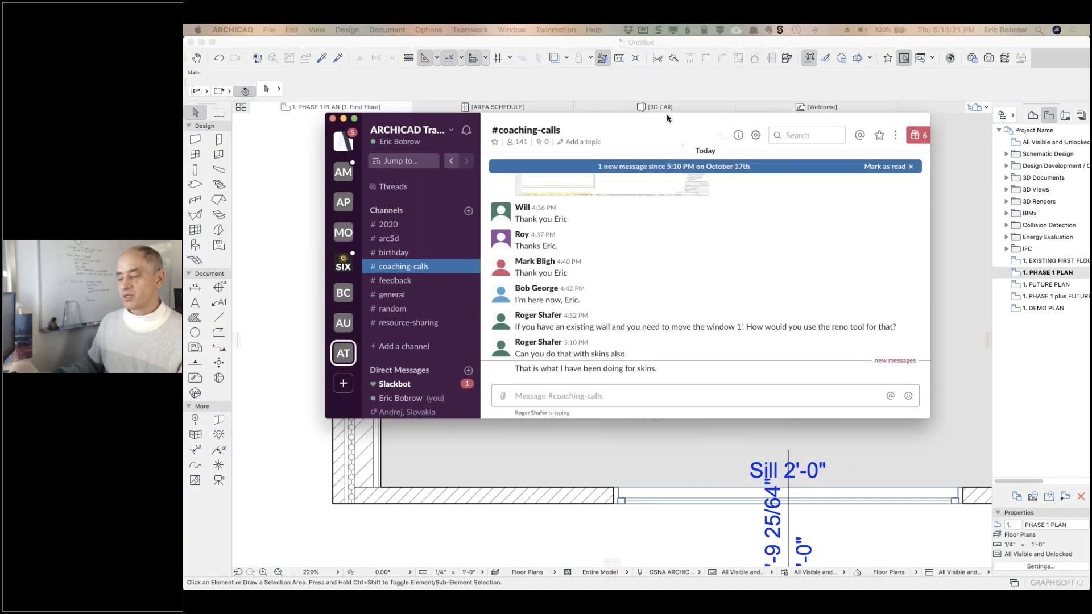